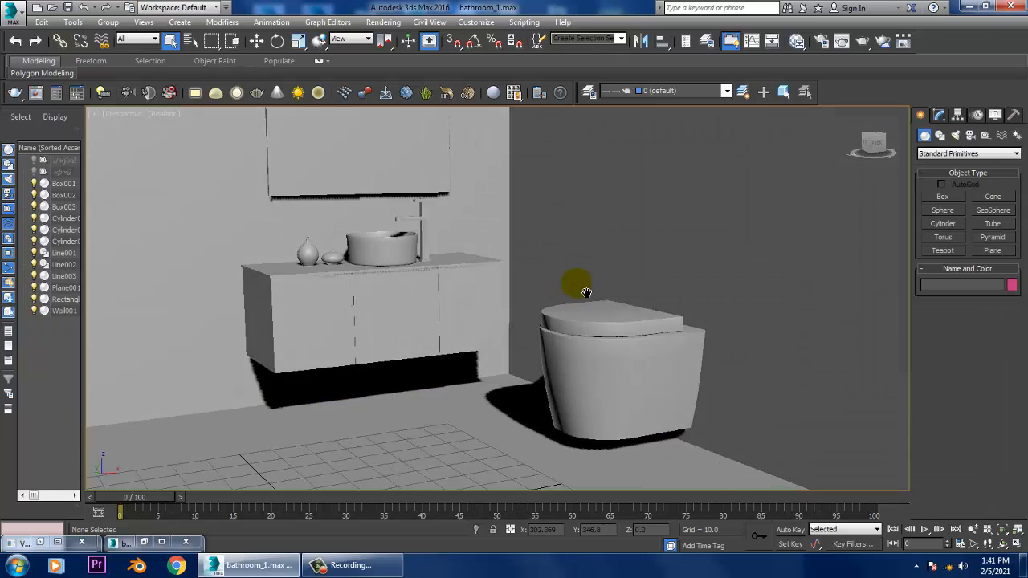
# - Show edged faces in the viewport and reopen the minimized bathroom reference image, closing the V-Ray messages window
pyautogui.press('F4')
pyautogui.scroll(-6, 578, 294)
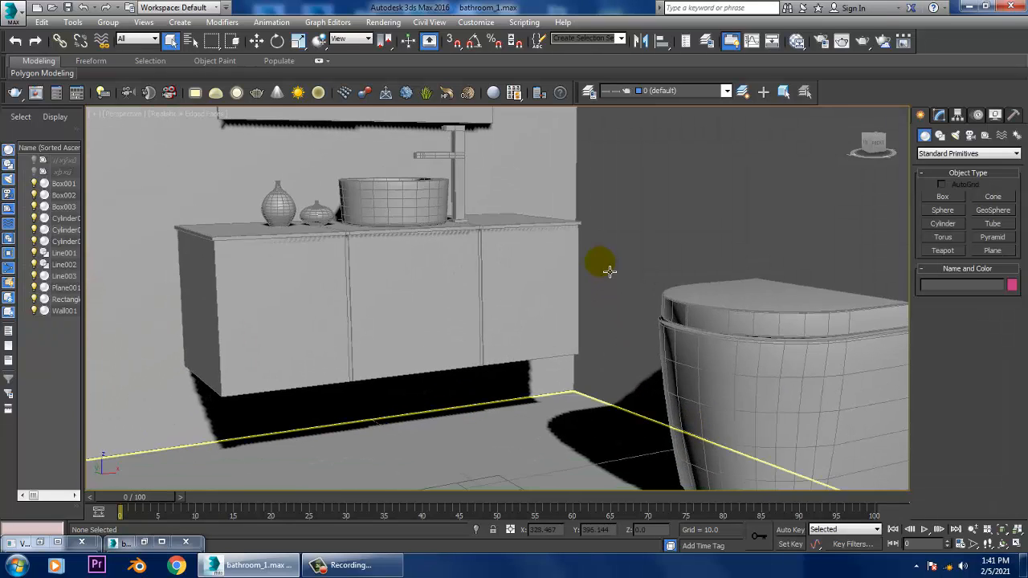
pyautogui.click(383, 22)
pyautogui.click(444, 378)
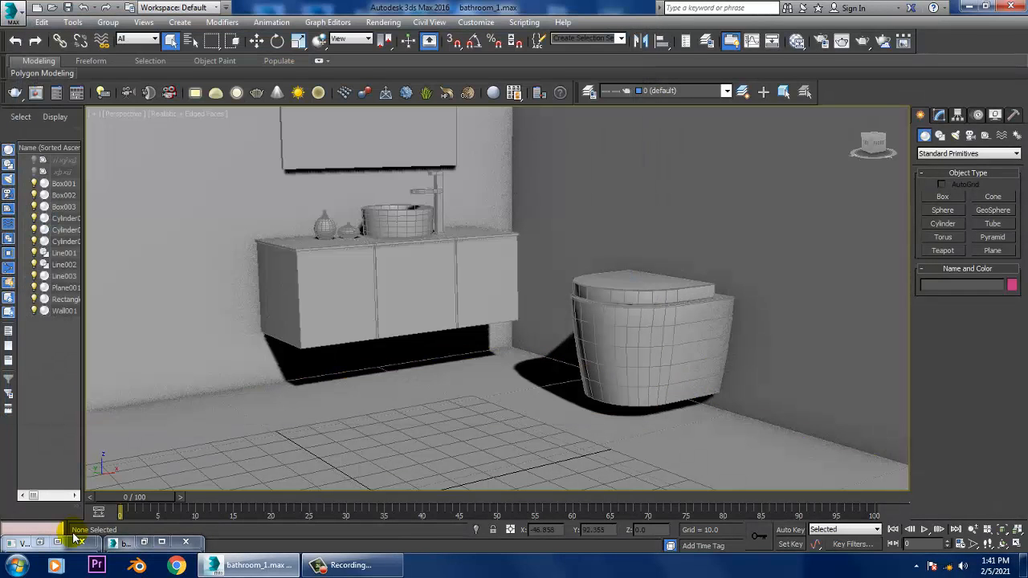
pyautogui.click(40, 544)
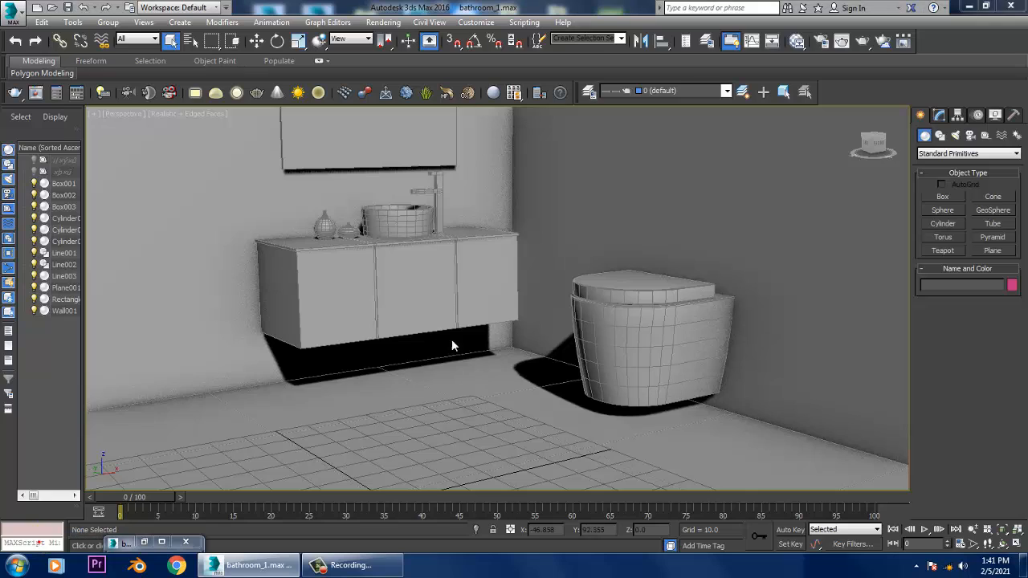
pyautogui.click(298, 120)
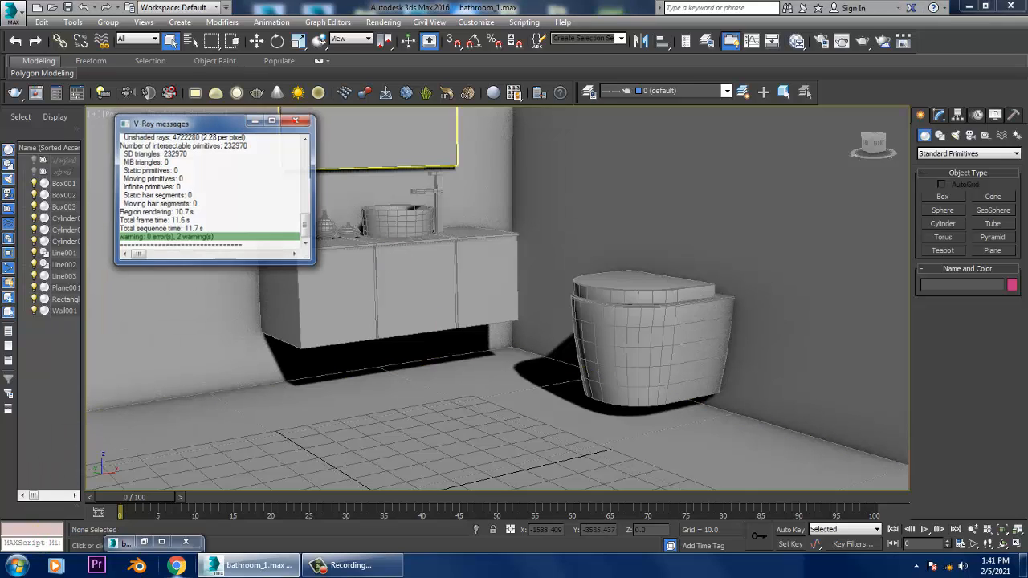
pyautogui.click(144, 542)
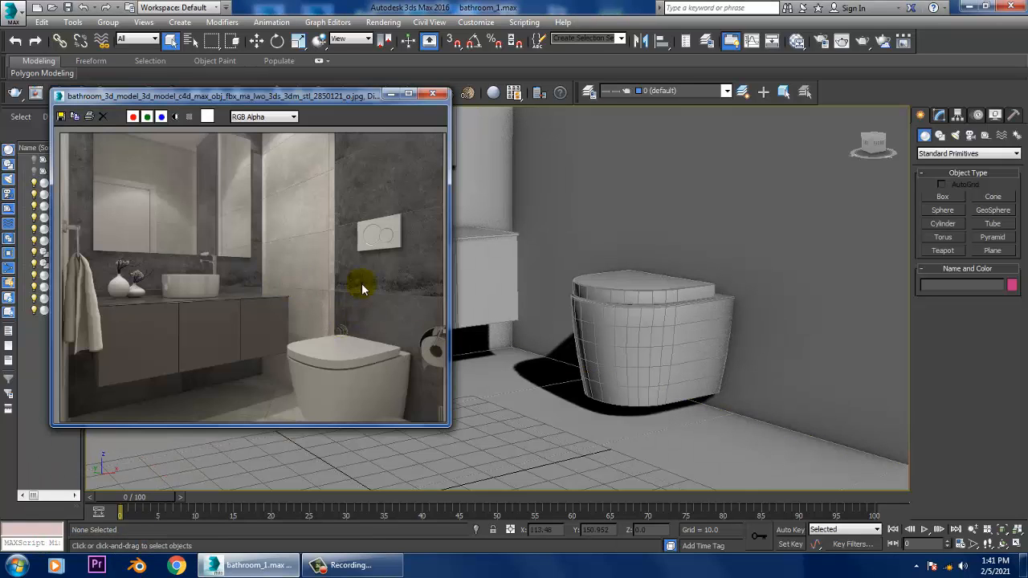
# - Examine the flush plate above the toilet in the enlarged reference image and compare it with the modelled toilet
pyautogui.scroll(5, 659, 275)
pyautogui.click(708, 315)
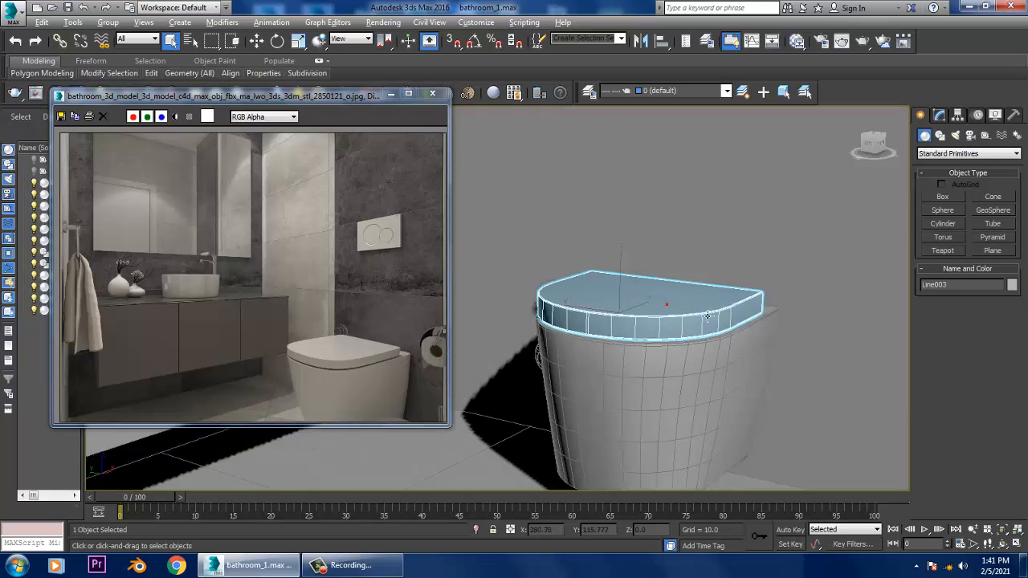
pyautogui.scroll(5, 703, 318)
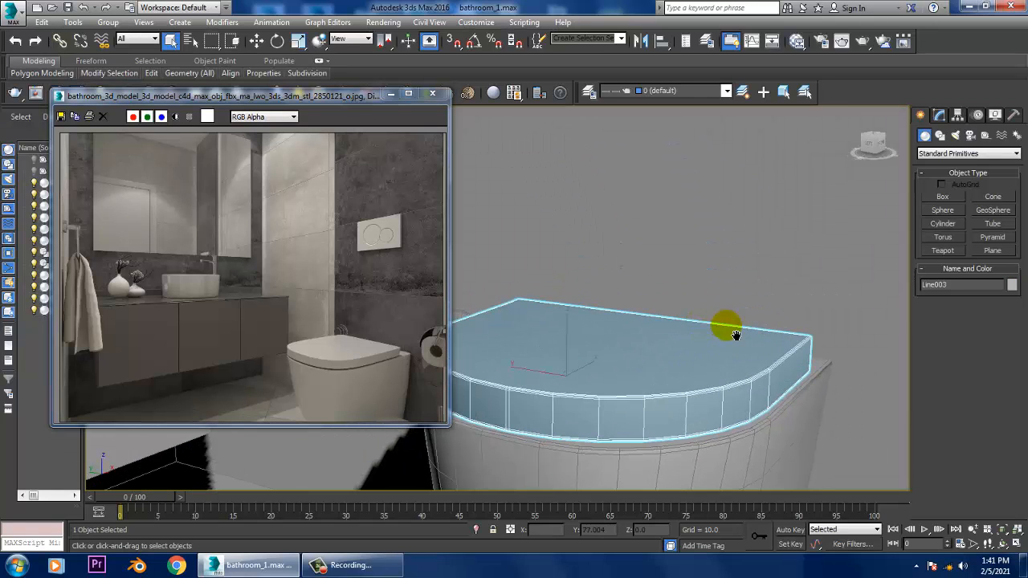
pyautogui.scroll(2, 735, 334)
pyautogui.scroll(4, 337, 264)
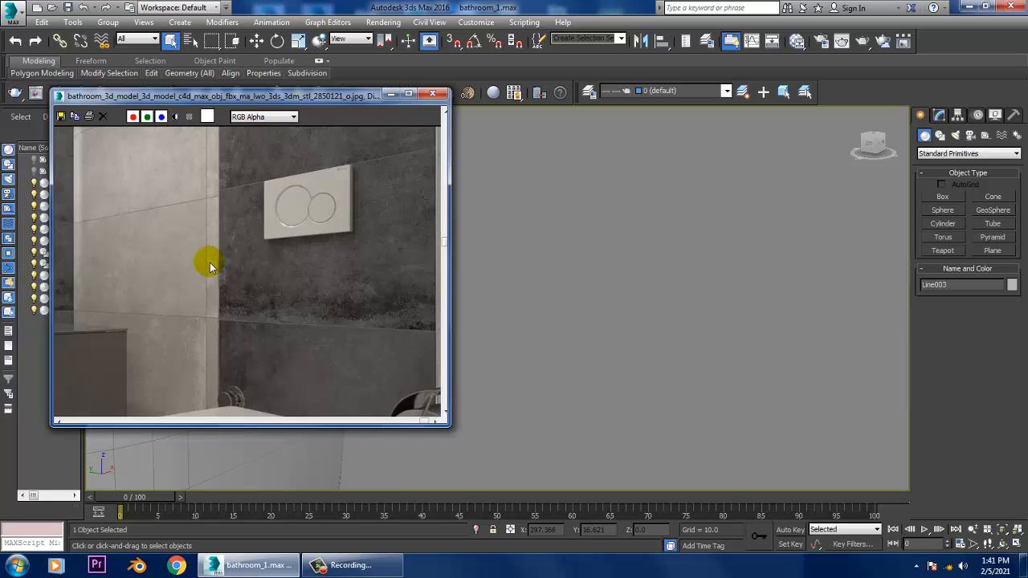
pyautogui.keyDown('alt'); pyautogui.moveTo(615, 321); pyautogui.dragTo(579, 329, button='middle'); pyautogui.keyUp('alt')
pyautogui.moveTo(249, 319); pyautogui.dragTo(251, 270, button='middle')
pyautogui.keyDown('alt'); pyautogui.moveTo(645, 379); pyautogui.dragTo(589, 355, button='middle'); pyautogui.keyUp('alt')
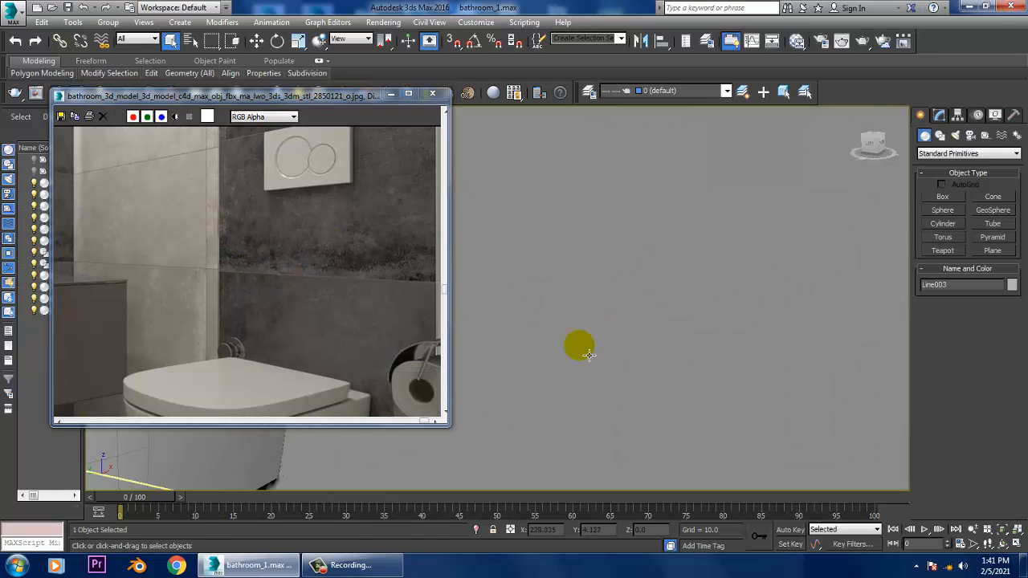
pyautogui.scroll(-5, 686, 312)
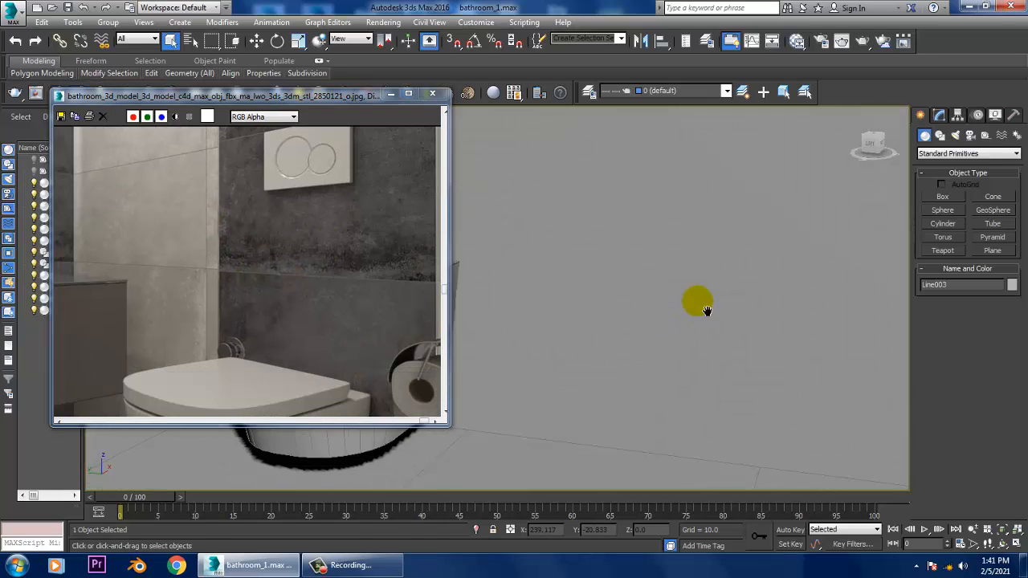
pyautogui.moveTo(734, 312); pyautogui.dragTo(836, 292, button='middle')
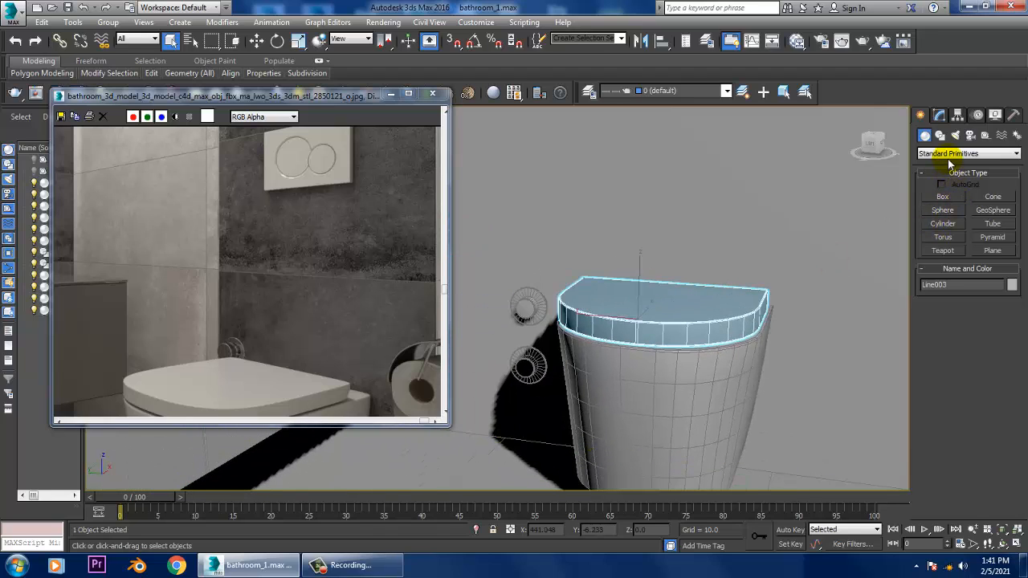
# - Draw an AutoGrid box above the toilet in the Left view, about 13 long, 23 wide and 2 high
pyautogui.click(947, 198)
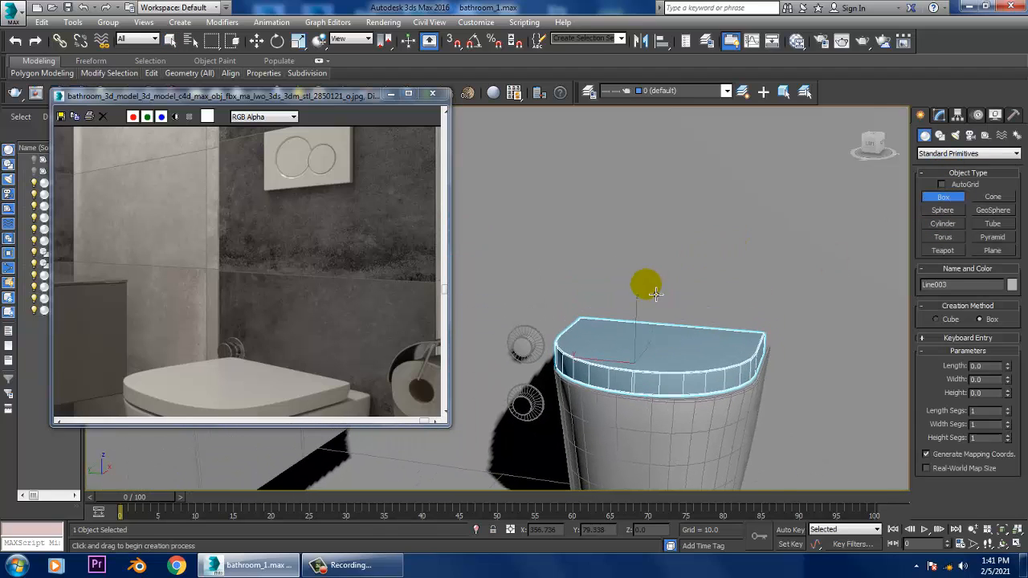
pyautogui.hotkey('alt', 'w')
pyautogui.middleClick(436, 443)
pyautogui.hotkey('alt', 'w')
pyautogui.press('z')
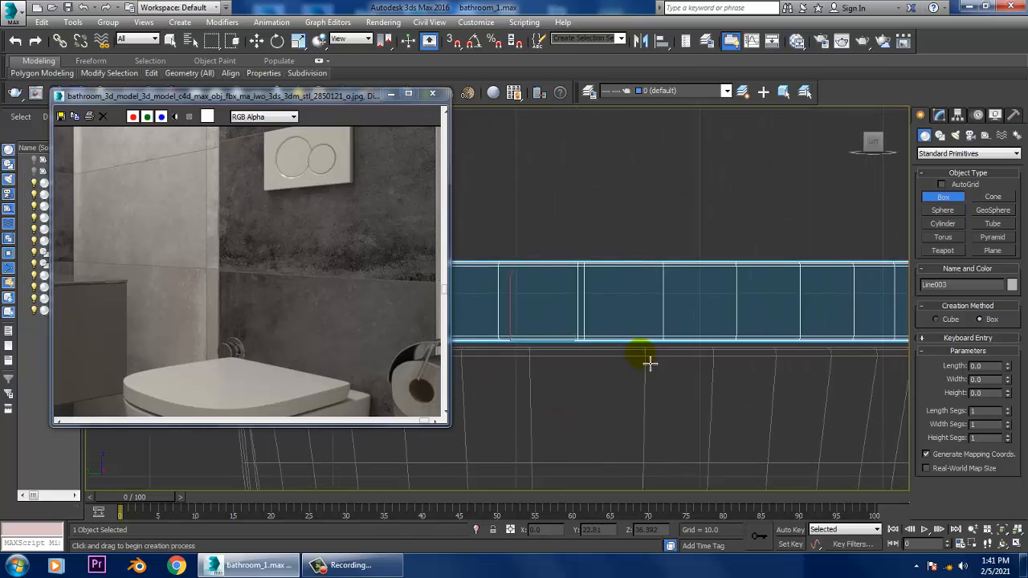
pyautogui.scroll(-4, 650, 363)
pyautogui.moveTo(602, 269); pyautogui.dragTo(635, 324, button='middle')
pyautogui.scroll(-3, 684, 317)
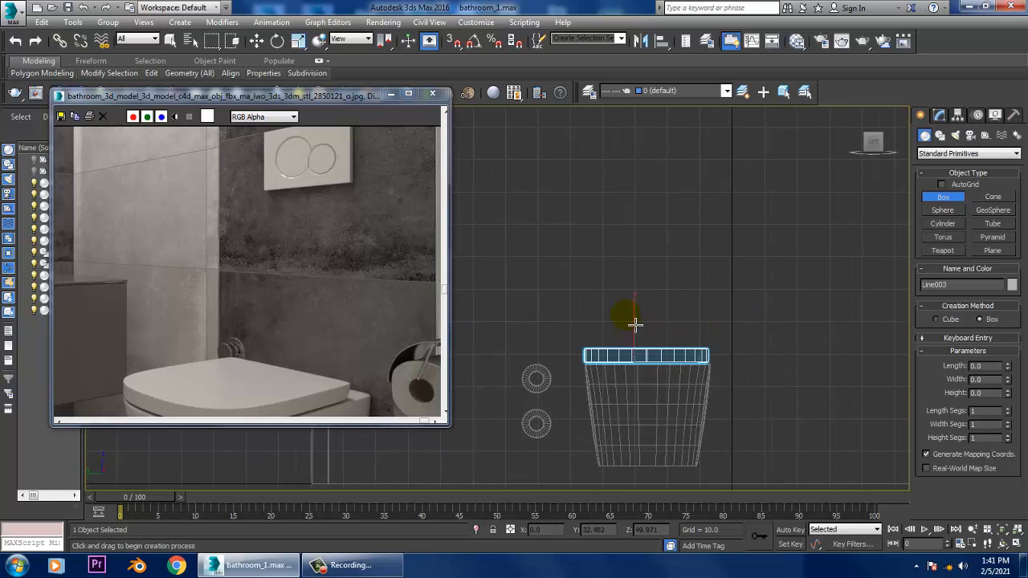
pyautogui.moveTo(634, 248); pyautogui.dragTo(695, 315, button='middle')
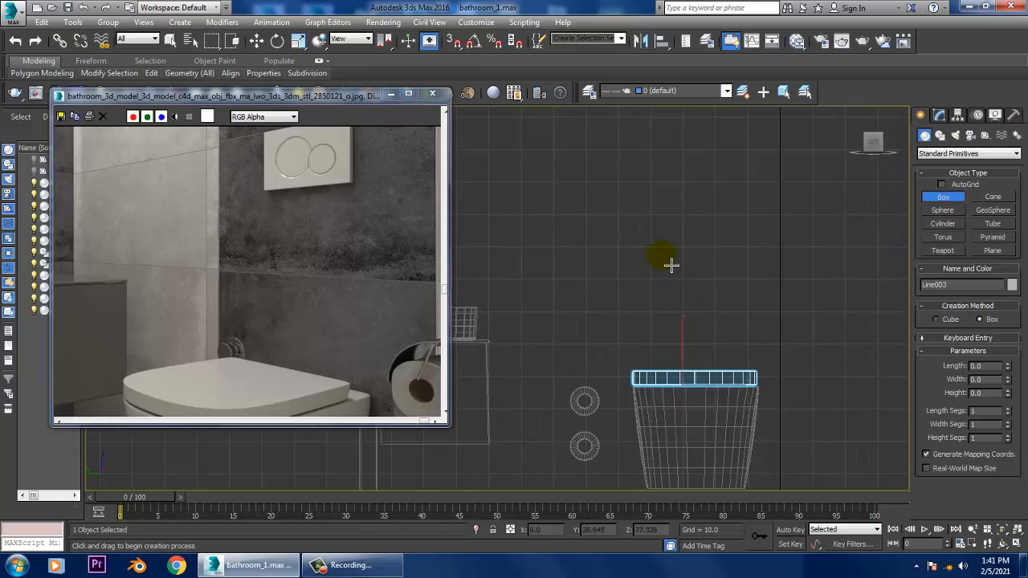
pyautogui.moveTo(657, 259); pyautogui.dragTo(689, 268)
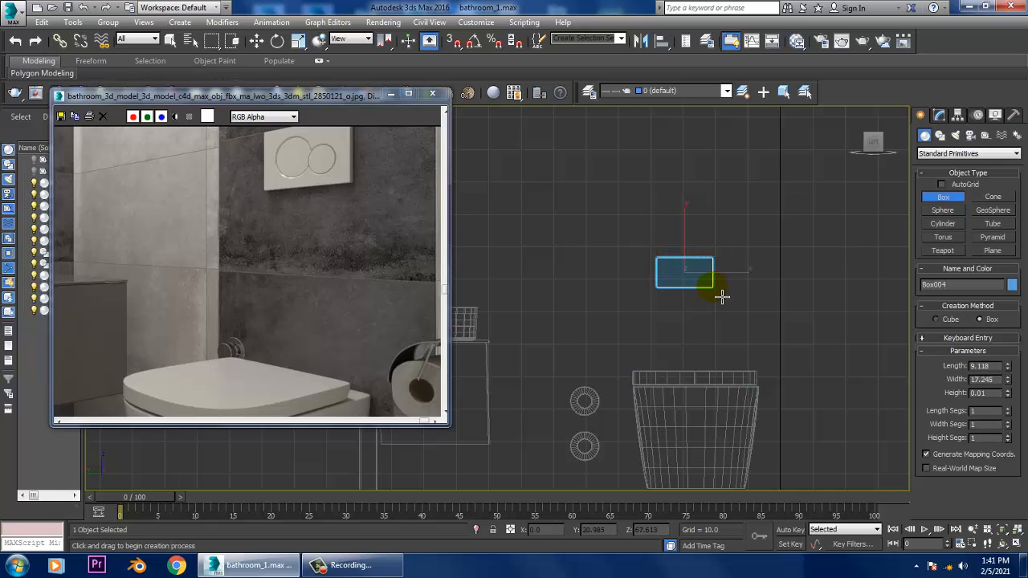
pyautogui.hotkey('ctrl', 'z')
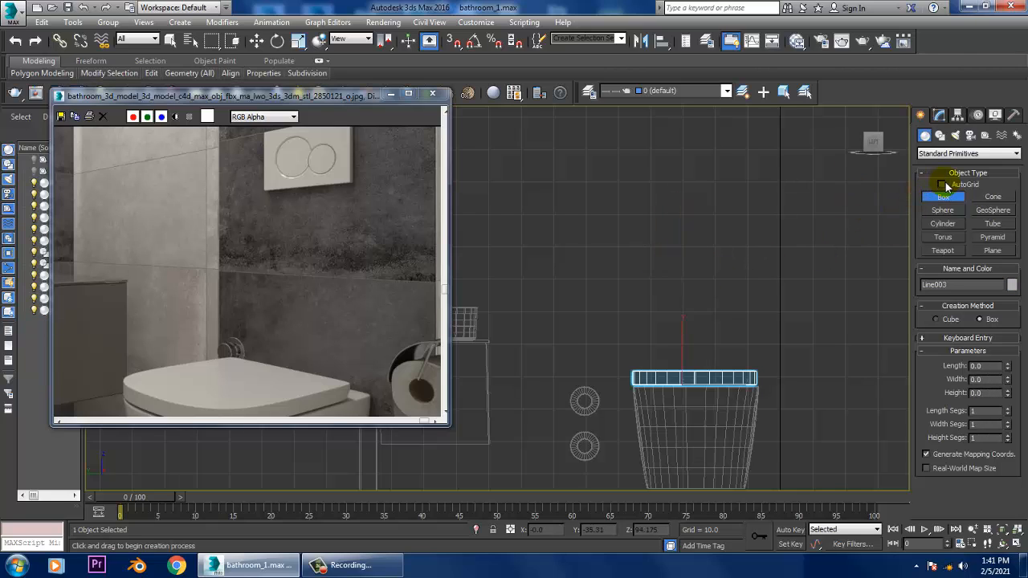
pyautogui.click(942, 184)
pyautogui.moveTo(765, 277); pyautogui.dragTo(747, 264, button='middle')
pyautogui.moveTo(648, 251); pyautogui.dragTo(685, 276)
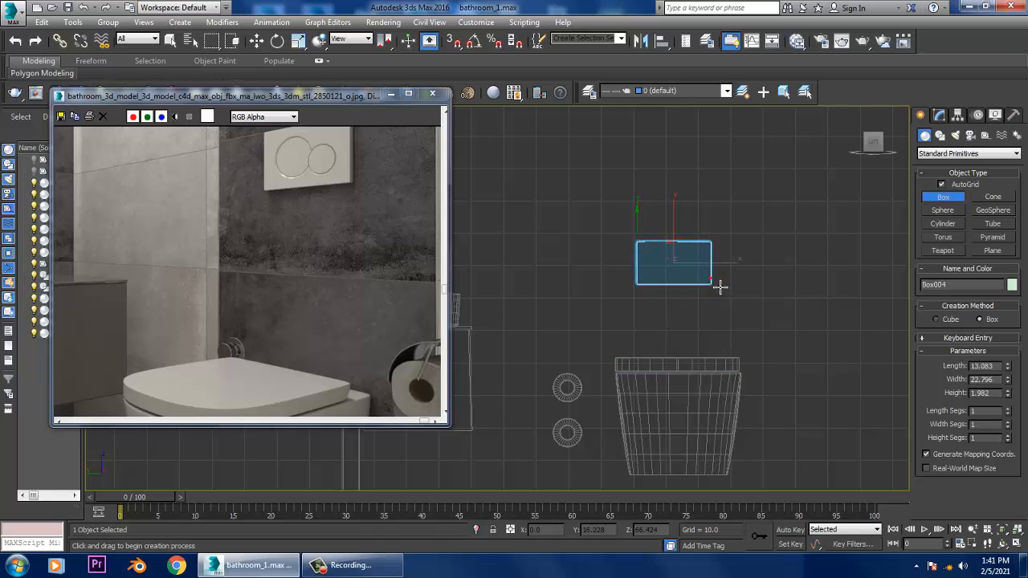
# - Move the new box along X in the Perspective view to the side wall above the toilet
pyautogui.press('w')
pyautogui.hotkey('alt', 'w')
pyautogui.middleClick(749, 352)
pyautogui.hotkey('alt', 'w')
pyautogui.scroll(-6, 748, 351)
pyautogui.keyDown('alt'); pyautogui.moveTo(750, 352); pyautogui.dragTo(773, 352, button='middle'); pyautogui.keyUp('alt')
pyautogui.scroll(-2, 680, 351)
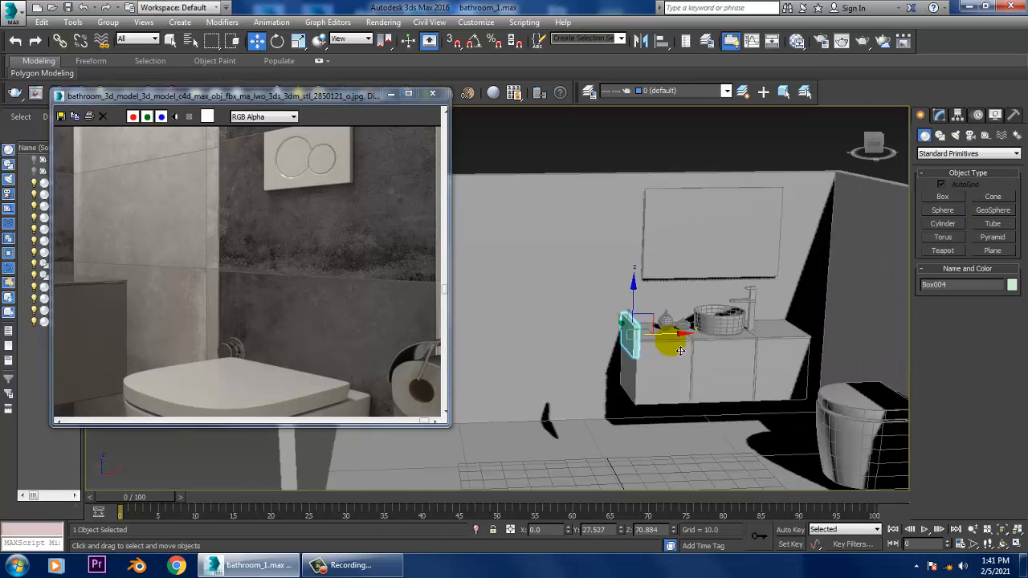
pyautogui.keyDown('alt'); pyautogui.moveTo(681, 351); pyautogui.dragTo(700, 356, button='middle'); pyautogui.keyUp('alt')
pyautogui.scroll(-2, 662, 347)
pyautogui.moveTo(640, 333); pyautogui.dragTo(801, 315)
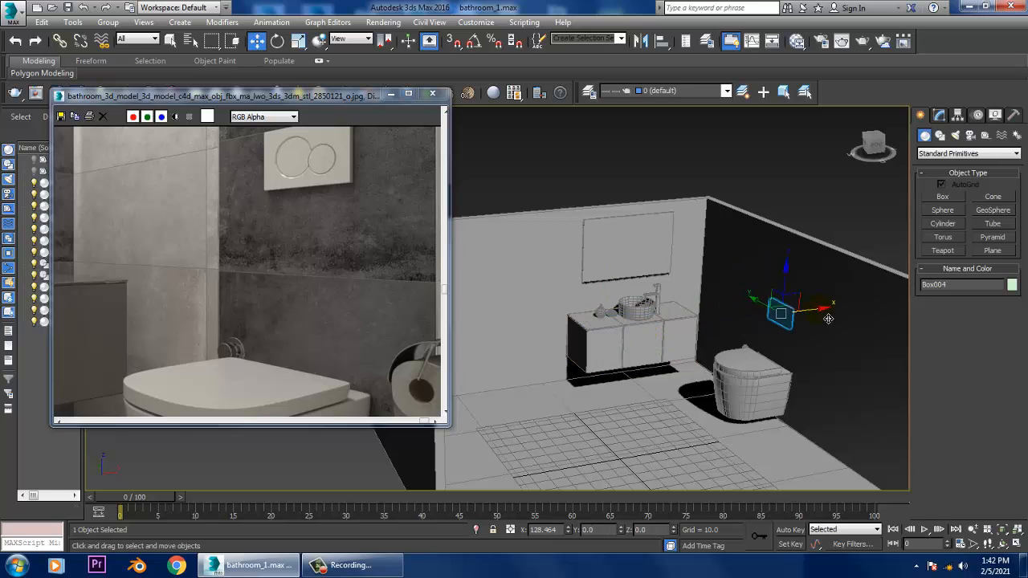
# - Scale the box down in thickness to a thin flush plate and position it against the wall
pyautogui.press('z')
pyautogui.press('r')
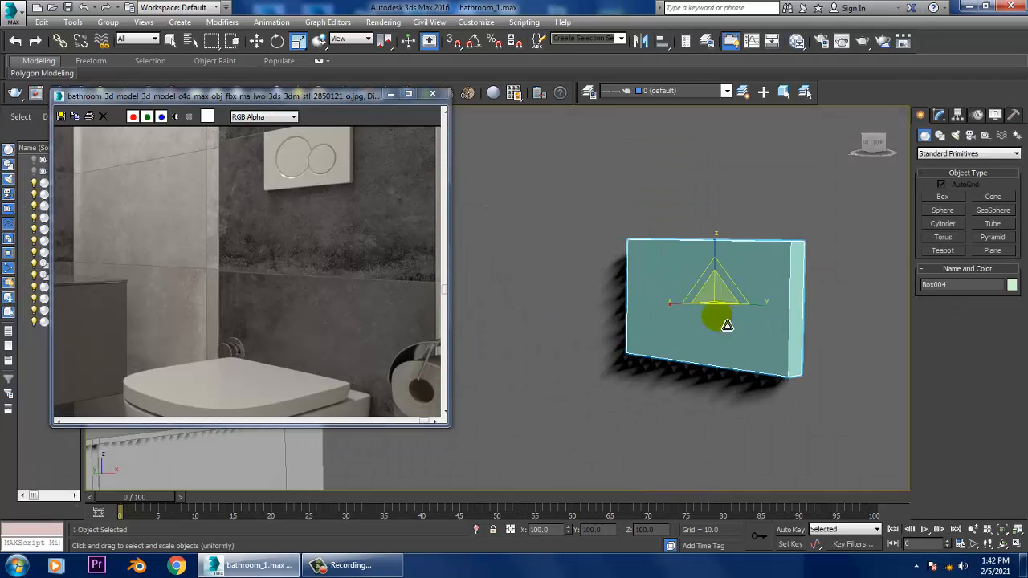
pyautogui.press('w')
pyautogui.keyDown('alt'); pyautogui.moveTo(734, 299); pyautogui.dragTo(730, 284, button='middle'); pyautogui.keyUp('alt')
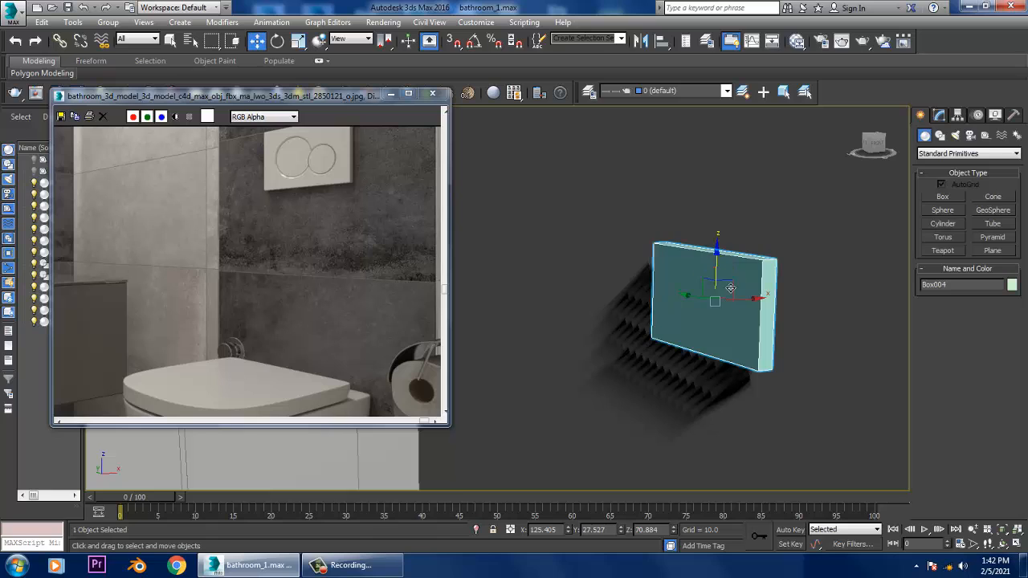
pyautogui.moveTo(730, 288); pyautogui.dragTo(759, 317)
pyautogui.keyDown('alt'); pyautogui.moveTo(747, 319); pyautogui.dragTo(702, 337, button='middle'); pyautogui.keyUp('alt')
pyautogui.press('r')
pyautogui.moveTo(690, 336); pyautogui.dragTo(699, 335)
pyautogui.press('w')
pyautogui.keyDown('alt'); pyautogui.moveTo(700, 335); pyautogui.dragTo(682, 311, button='middle'); pyautogui.keyUp('alt')
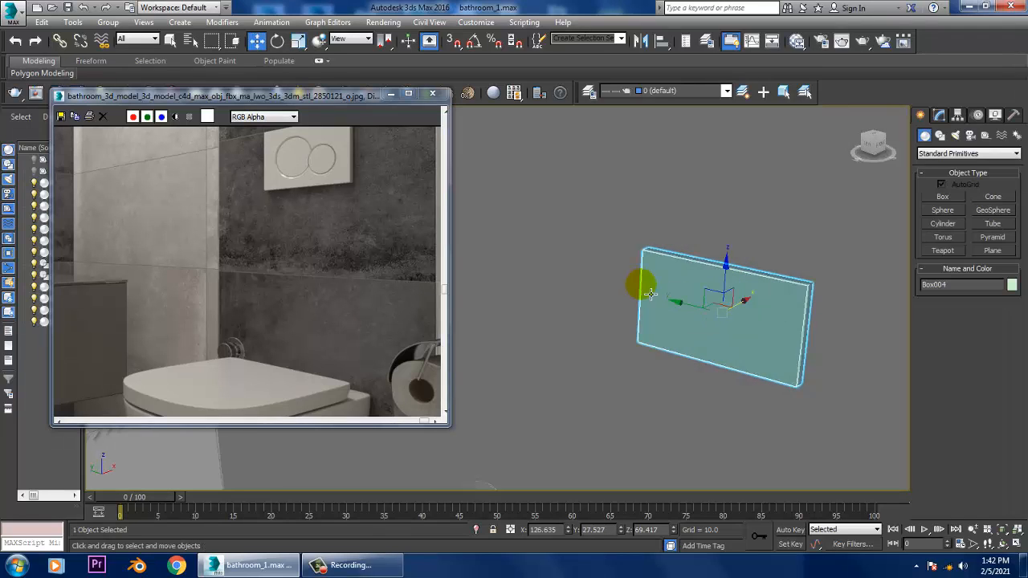
# - Convert the flush plate box to an Editable Poly
pyautogui.rightClick(653, 287)
pyautogui.moveTo(700, 420)
pyautogui.click(803, 420)
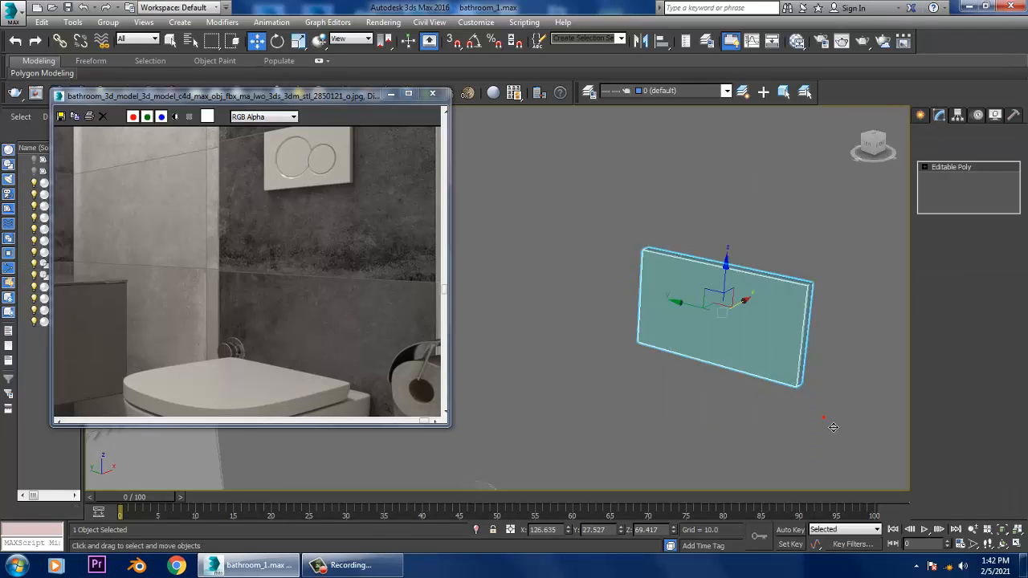
# - Draw an AutoGrid cylinder in the Left view on the flush plate's left half, radius about 3.2 and height about 0.3
pyautogui.keyDown('alt'); pyautogui.moveTo(781, 311); pyautogui.dragTo(707, 291, button='middle'); pyautogui.keyUp('alt')
pyautogui.keyDown('alt'); pyautogui.moveTo(707, 292); pyautogui.dragTo(896, 325, button='middle'); pyautogui.keyUp('alt')
pyautogui.scroll(4, 744, 308)
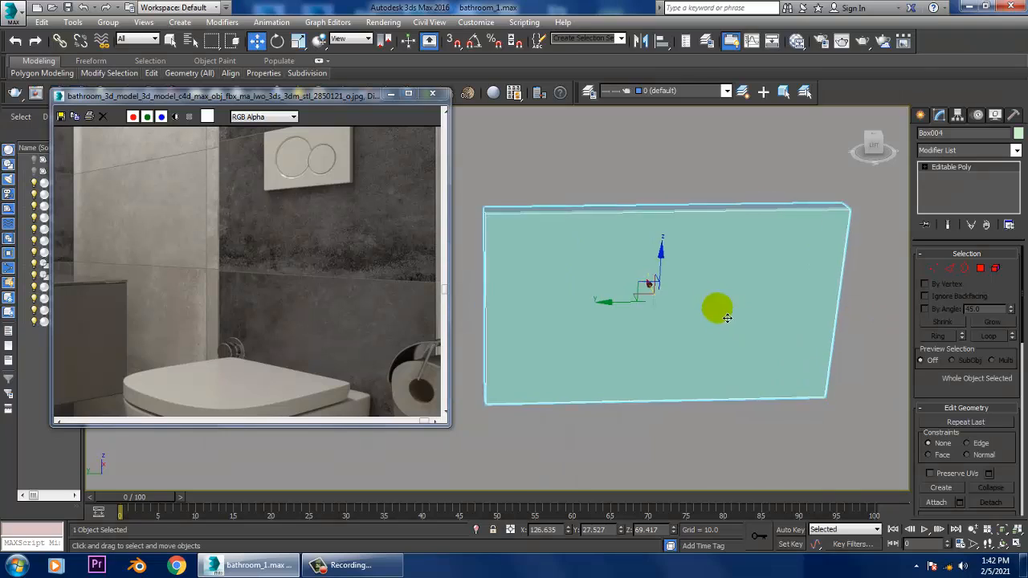
pyautogui.moveTo(680, 303); pyautogui.dragTo(757, 317, button='middle')
pyautogui.click(920, 116)
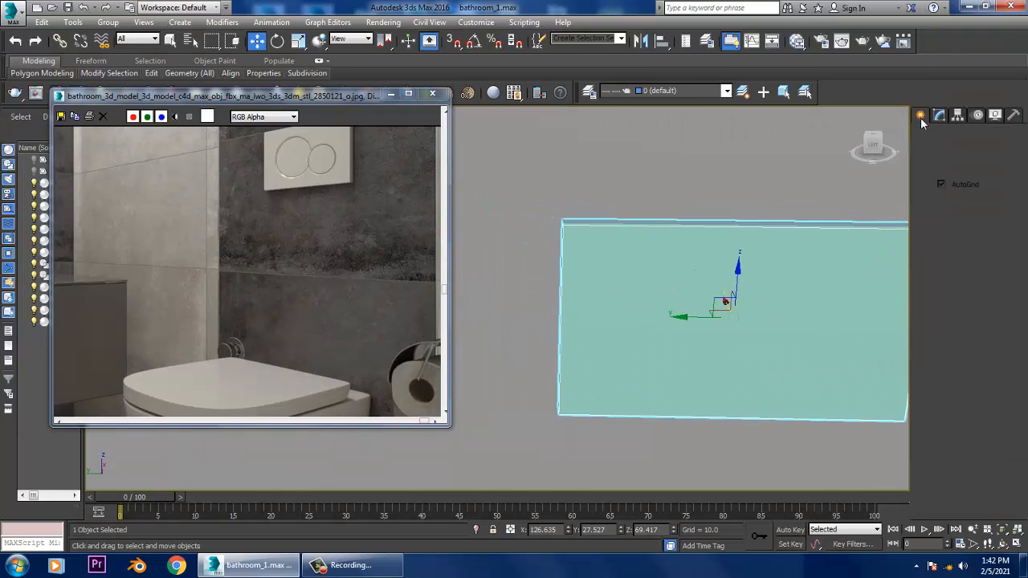
pyautogui.click(944, 224)
pyautogui.hotkey('alt', 'w')
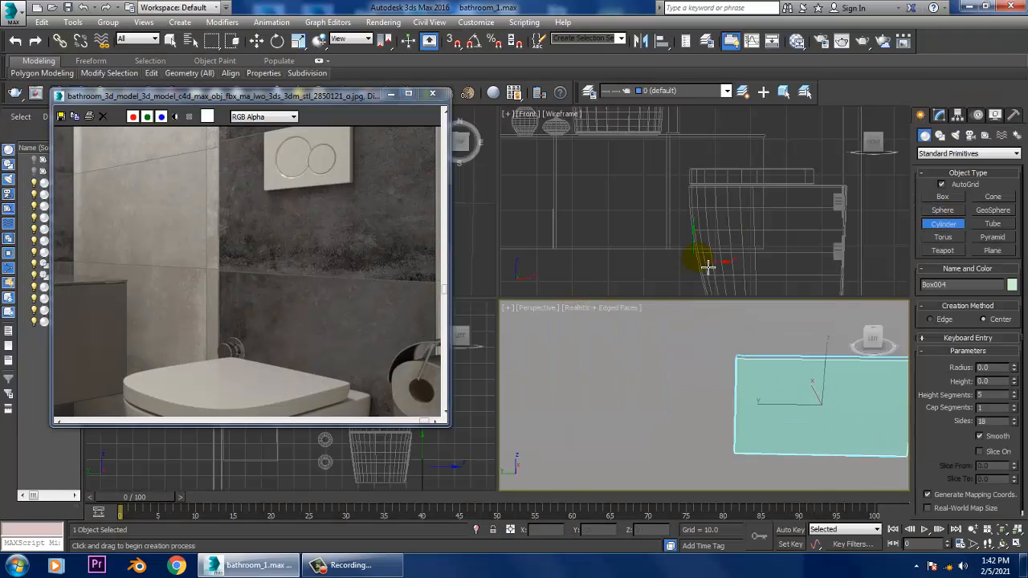
pyautogui.press('z')
pyautogui.hotkey('alt', 'w')
pyautogui.scroll(3, 582, 361)
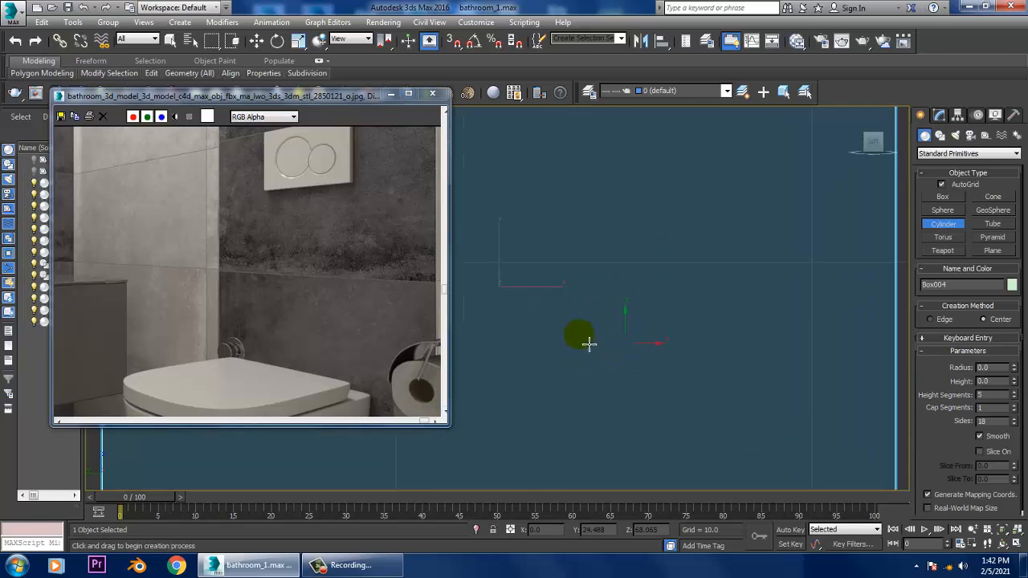
pyautogui.moveTo(587, 345); pyautogui.dragTo(831, 348, button='middle')
pyautogui.scroll(-3, 707, 339)
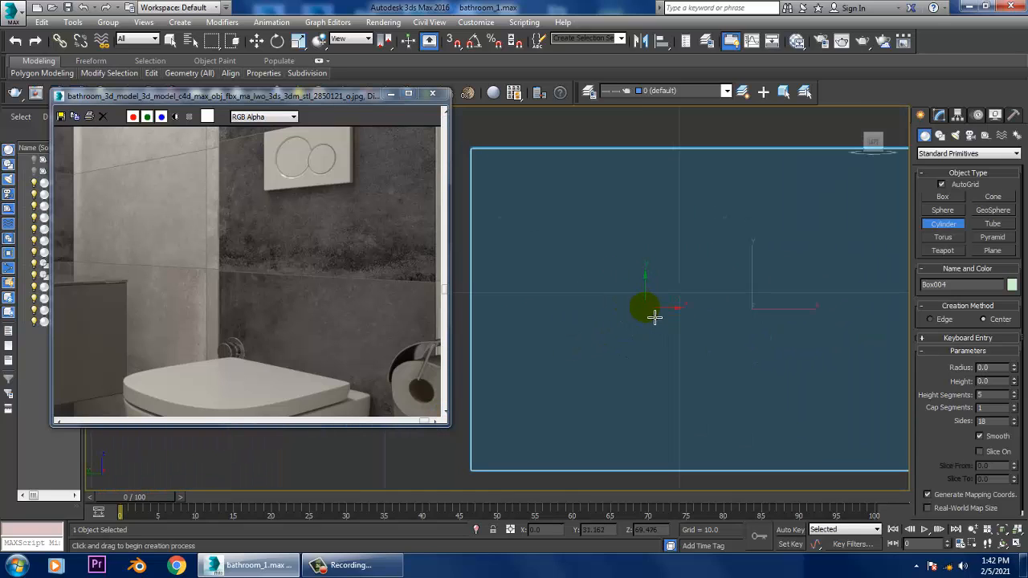
pyautogui.moveTo(655, 317); pyautogui.dragTo(708, 394)
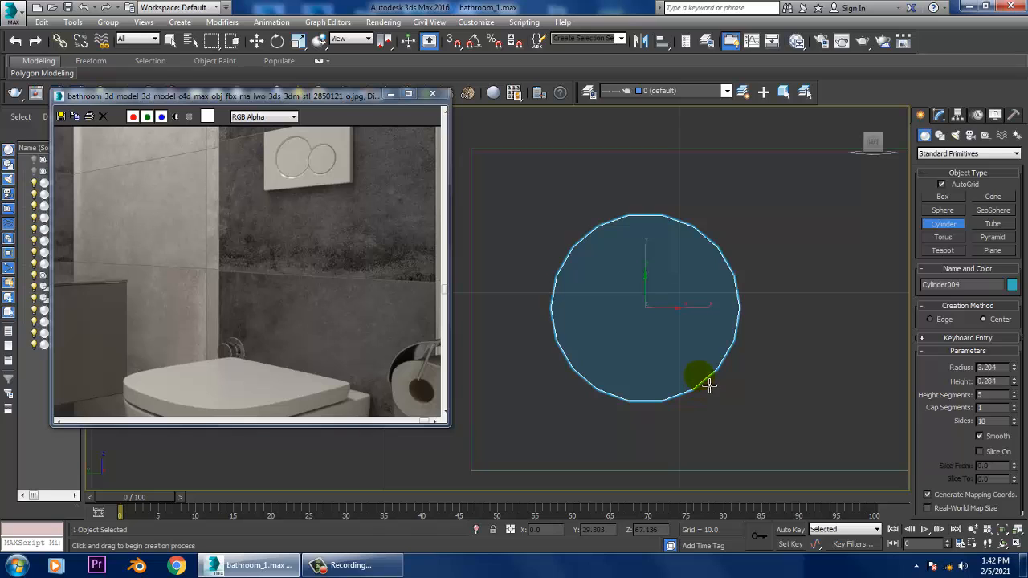
pyautogui.click(710, 387)
# - Move the cylinder along X into the flush plate's front face so that it protrudes only slightly
pyautogui.press('w')
pyautogui.hotkey('alt', 'w')
pyautogui.press('z')
pyautogui.hotkey('alt', 'w')
pyautogui.scroll(-6, 725, 397)
pyautogui.keyDown('alt'); pyautogui.moveTo(740, 398); pyautogui.dragTo(738, 440, button='middle'); pyautogui.keyUp('alt')
pyautogui.scroll(-5, 737, 424)
pyautogui.moveTo(733, 435); pyautogui.dragTo(578, 372)
pyautogui.press('z')
pyautogui.keyDown('alt'); pyautogui.moveTo(578, 372); pyautogui.dragTo(535, 374, button='middle'); pyautogui.keyUp('alt')
pyautogui.scroll(-4, 641, 364)
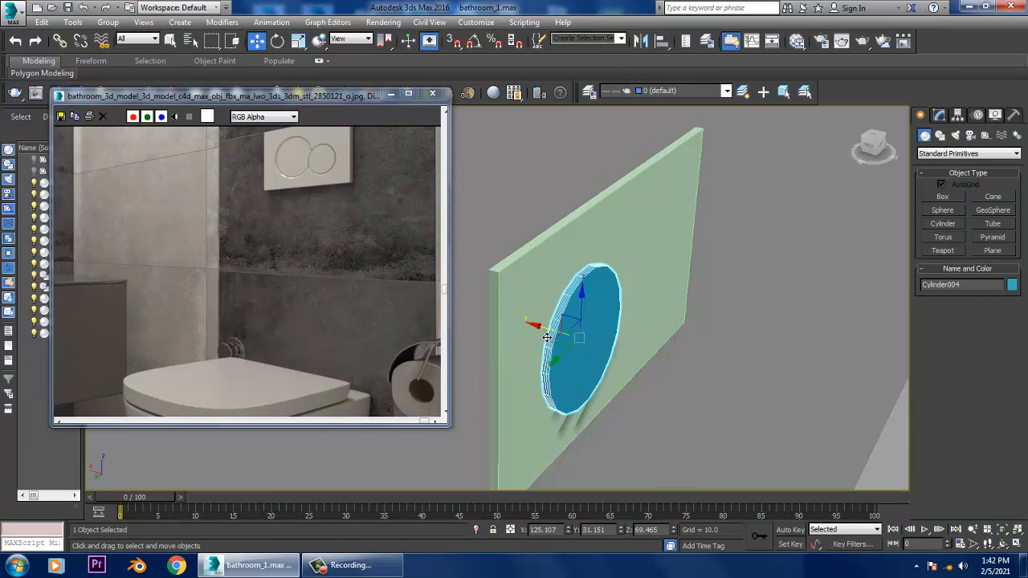
pyautogui.moveTo(546, 336); pyautogui.dragTo(539, 334)
pyautogui.keyDown('alt'); pyautogui.moveTo(560, 342); pyautogui.dragTo(544, 349, button='middle'); pyautogui.keyUp('alt')
pyautogui.press('r')
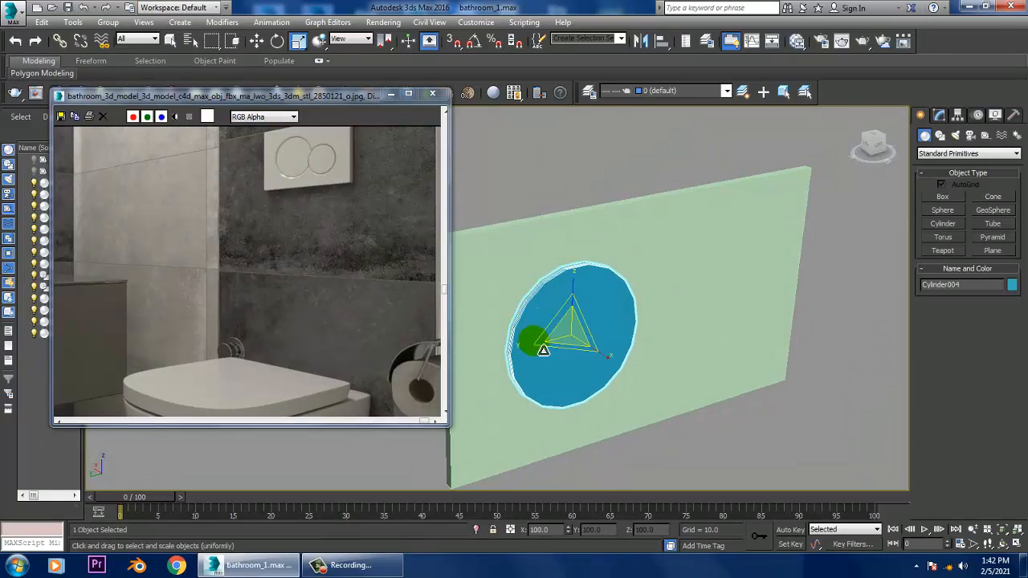
pyautogui.moveTo(565, 349); pyautogui.dragTo(565, 339)
pyautogui.keyDown('alt'); pyautogui.moveTo(565, 339); pyautogui.dragTo(606, 372, button='middle'); pyautogui.keyUp('alt')
pyautogui.press('w')
# - Set the cylinder's height segments to 1 and its sides to 60
pyautogui.click(939, 117)
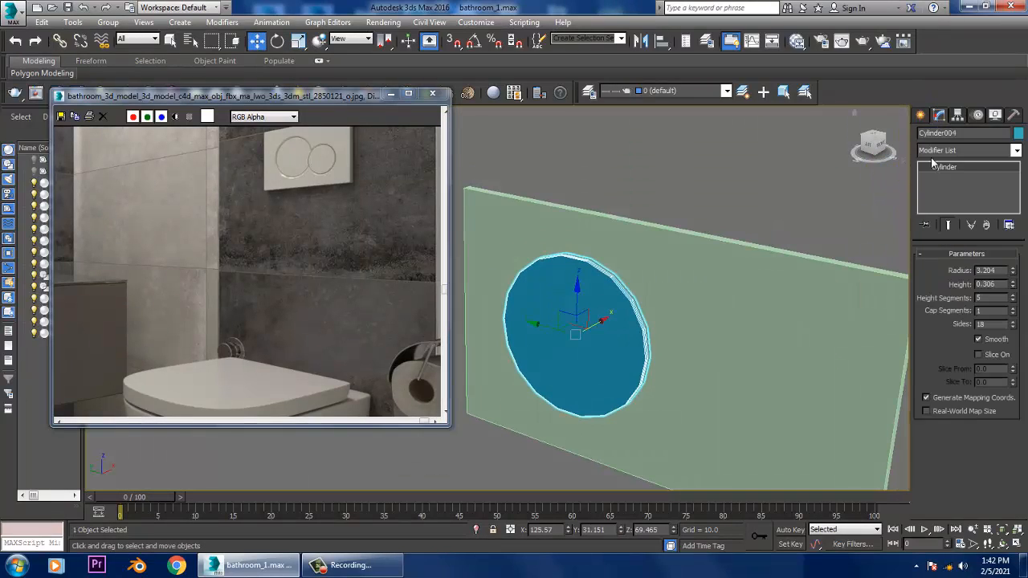
pyautogui.moveTo(1012, 327); pyautogui.dragTo(1025, 309)
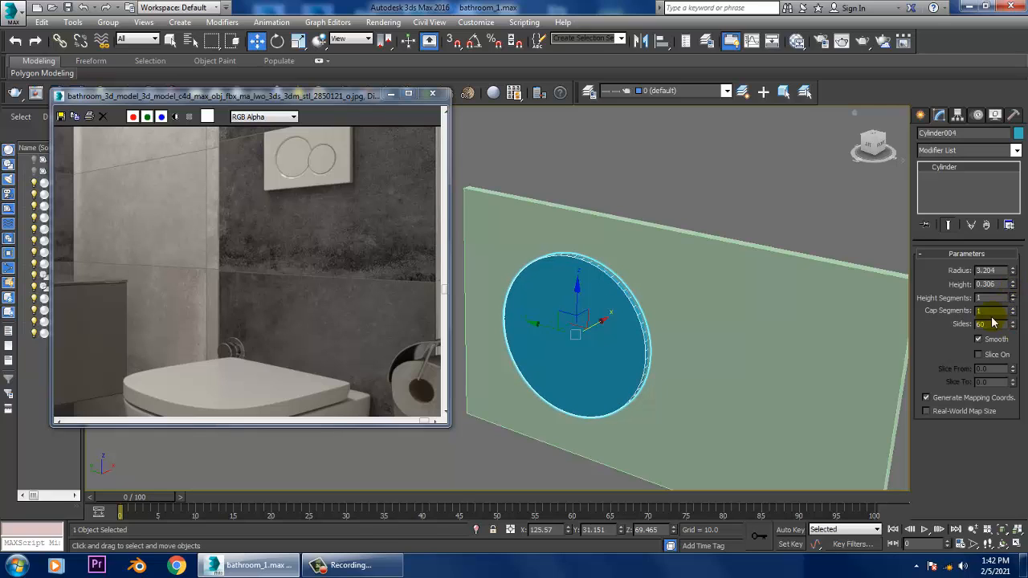
pyautogui.keyDown('alt'); pyautogui.moveTo(642, 338); pyautogui.dragTo(585, 356, button='middle'); pyautogui.keyUp('alt')
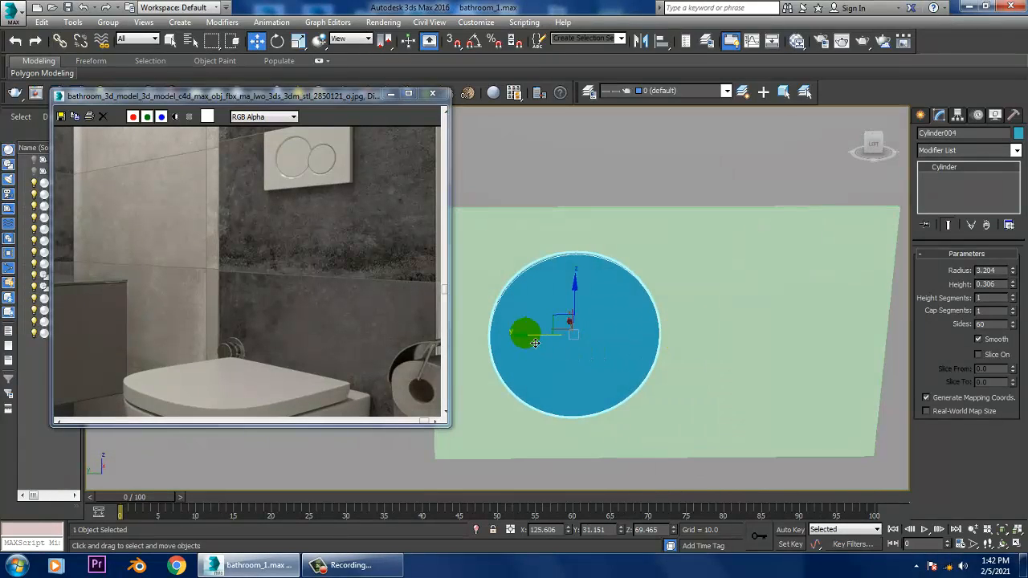
# - Copy the button cylinder along Y to its right and shrink the copy into a smaller button touching the first
pyautogui.moveTo(535, 343)
pyautogui.keyDown('shift'); pyautogui.mouseDown()
pyautogui.moveTo(688, 347)
pyautogui.moveTo(677, 351)
pyautogui.mouseUp(); pyautogui.keyUp('shift')
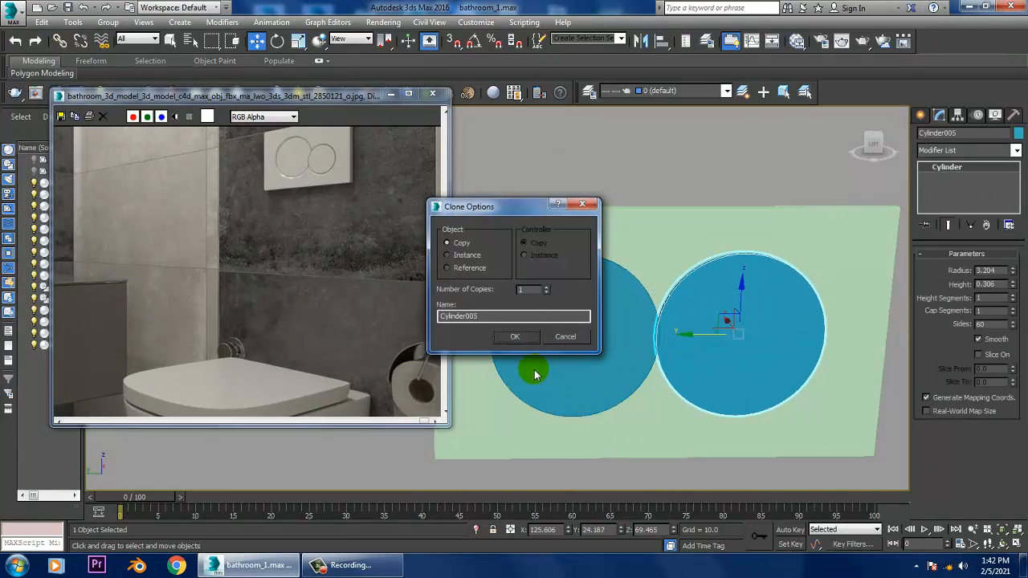
pyautogui.click(515, 338)
pyautogui.press('r')
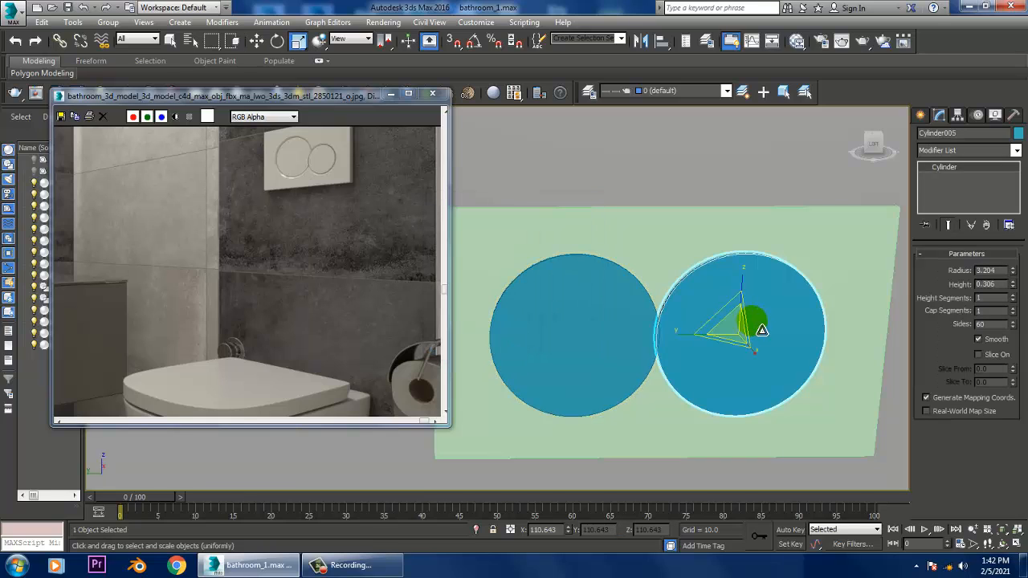
pyautogui.moveTo(748, 338); pyautogui.dragTo(761, 355)
pyautogui.press('w')
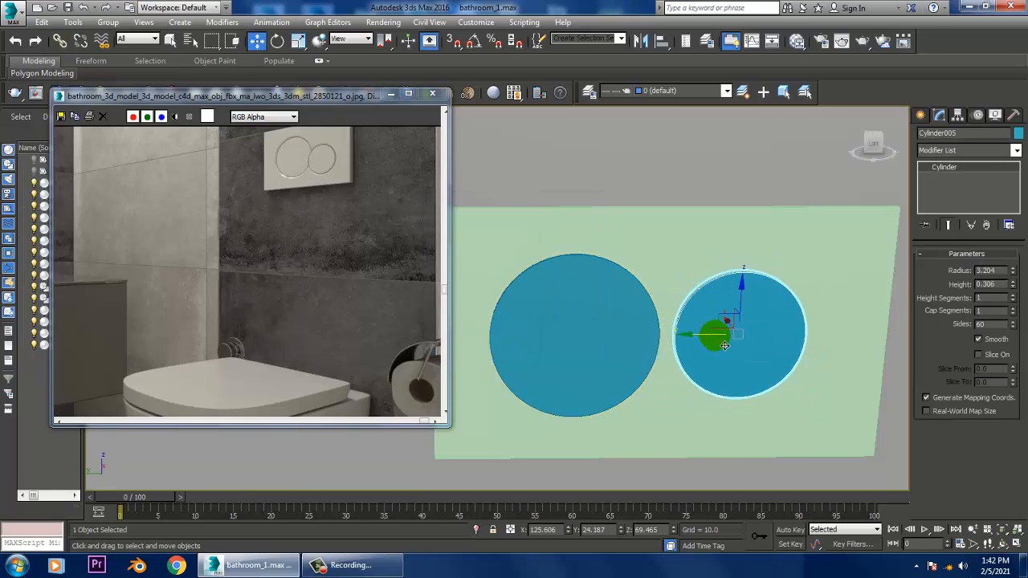
pyautogui.moveTo(700, 339); pyautogui.dragTo(681, 340)
# - Compare the whole bathroom scene with the reference image, examining the area around the toilet and the paper holder
pyautogui.scroll(-8, 685, 339)
pyautogui.keyDown('alt'); pyautogui.moveTo(709, 329); pyautogui.dragTo(660, 321, button='middle'); pyautogui.keyUp('alt')
pyautogui.moveTo(660, 322); pyautogui.dragTo(702, 325, button='middle')
pyautogui.click(248, 269)
pyautogui.scroll(-3, 321, 276)
pyautogui.moveTo(290, 314); pyautogui.dragTo(307, 292, button='middle')
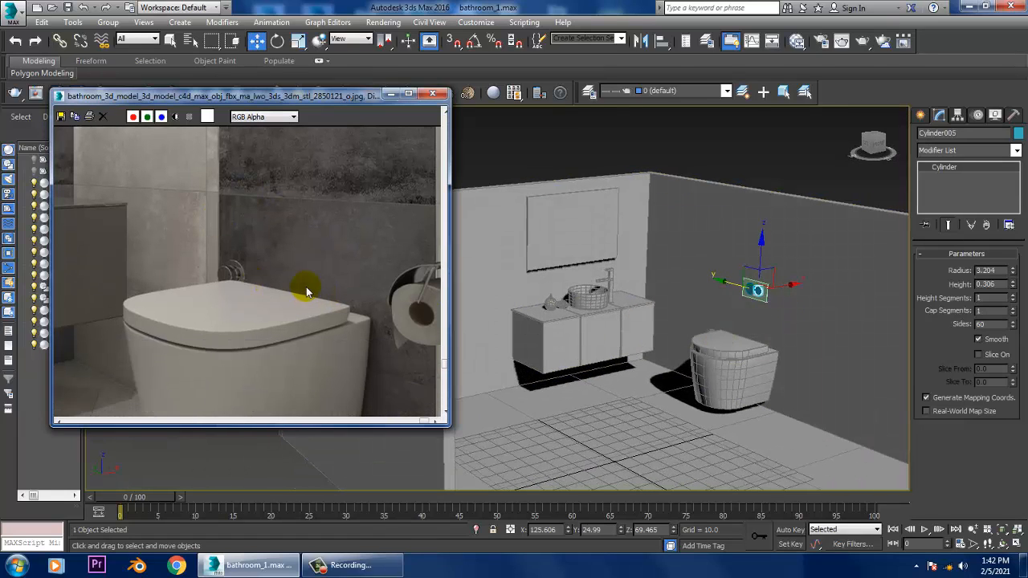
pyautogui.scroll(-1, 183, 281)
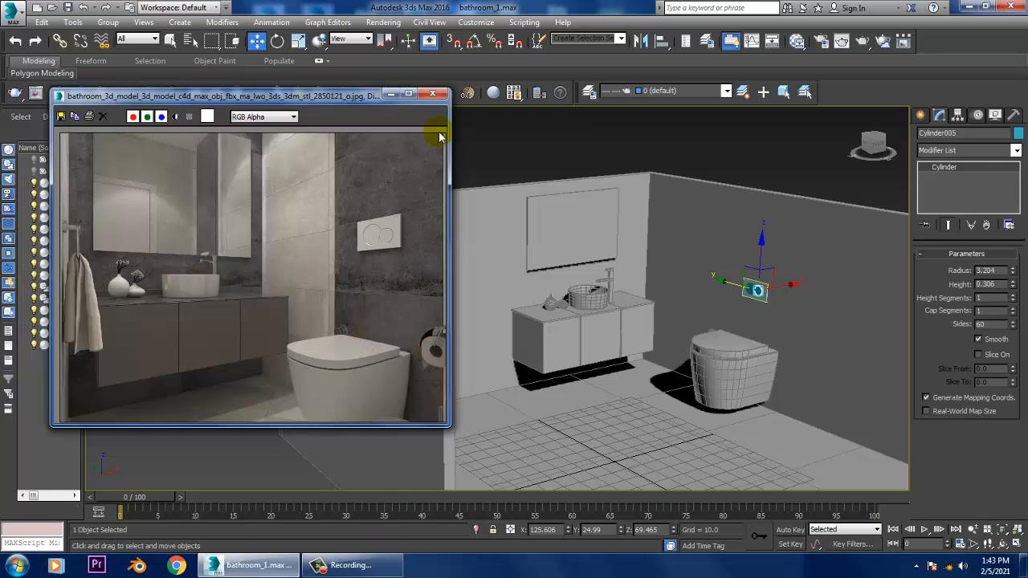
pyautogui.click(408, 95)
pyautogui.scroll(1, 860, 384)
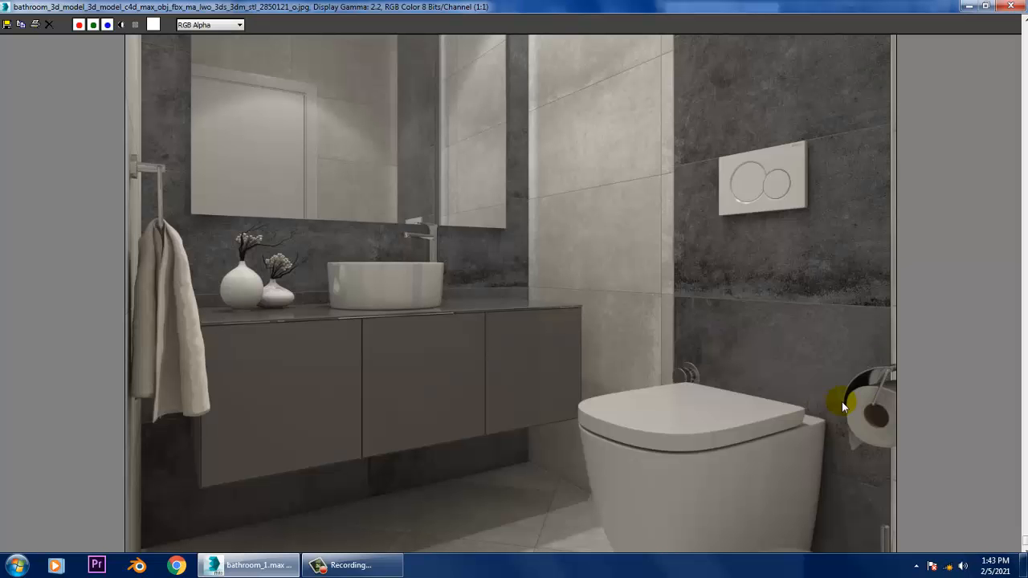
pyautogui.click(987, 6)
pyautogui.click(610, 236)
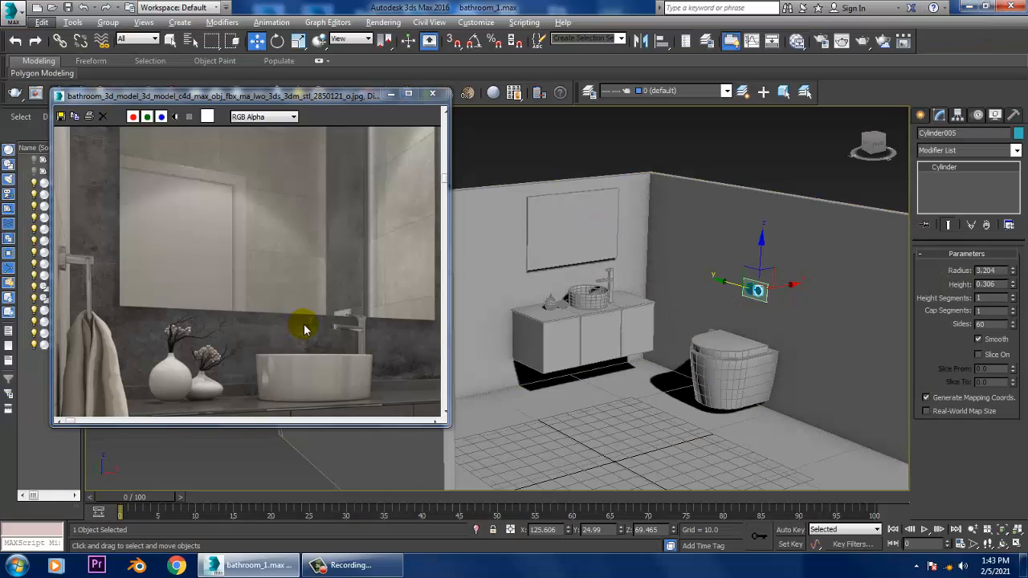
pyautogui.moveTo(305, 330); pyautogui.dragTo(279, 267, button='middle')
pyautogui.moveTo(333, 289); pyautogui.dragTo(190, 269, button='middle')
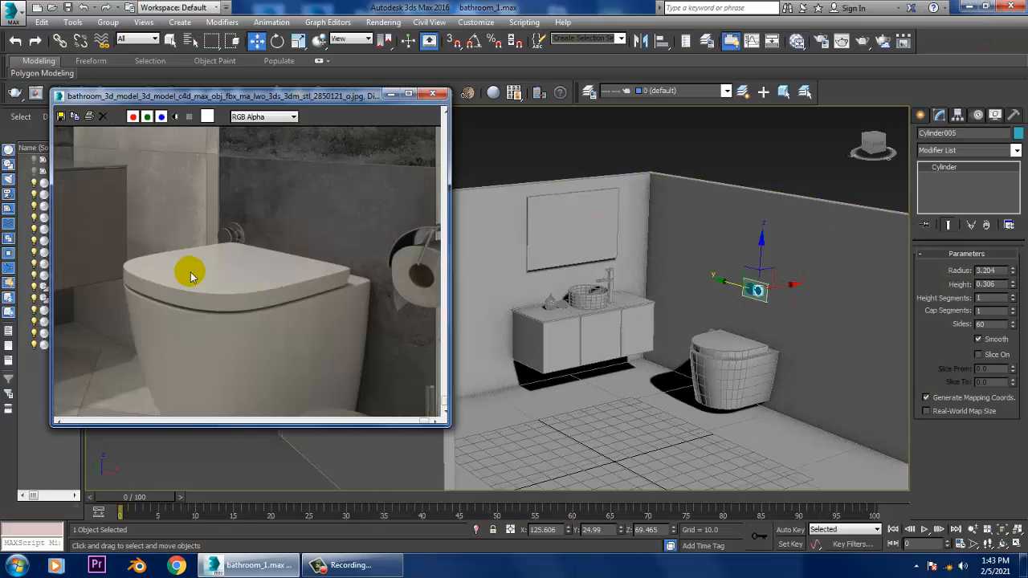
pyautogui.moveTo(776, 298); pyautogui.dragTo(732, 295, button='middle')
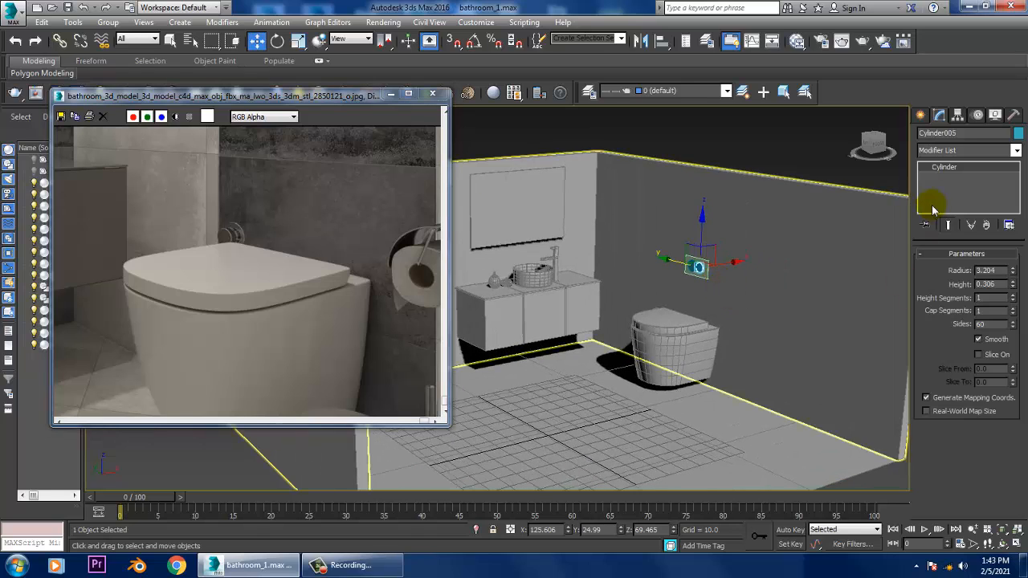
# - Create a tall AutoGrid box on the floor along the wall right of the toilet, about 81 long and 3 wide
pyautogui.click(921, 115)
pyautogui.click(942, 199)
pyautogui.keyDown('alt'); pyautogui.moveTo(798, 341); pyautogui.dragTo(741, 390, button='middle'); pyautogui.keyUp('alt')
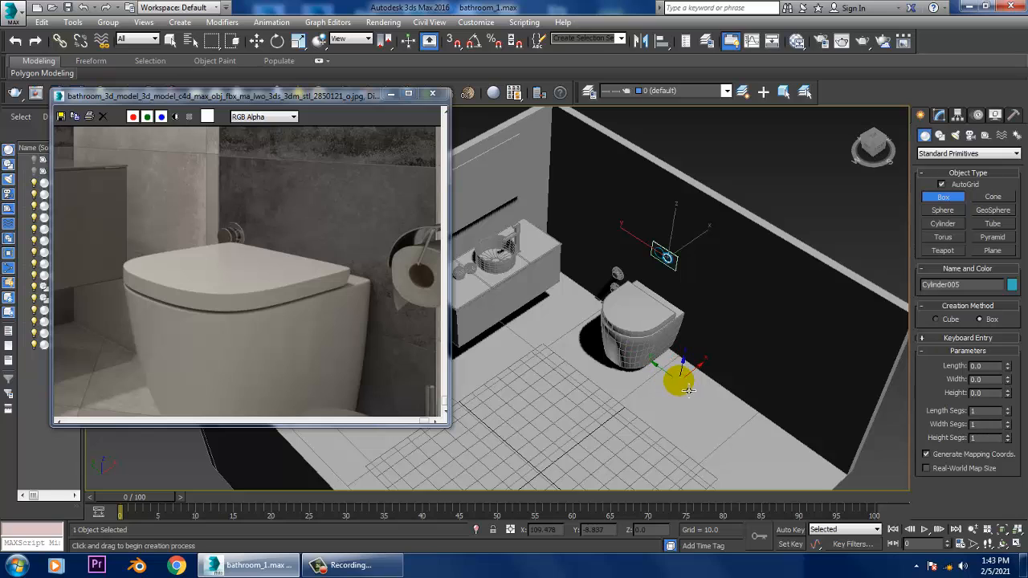
pyautogui.moveTo(688, 390); pyautogui.dragTo(793, 471)
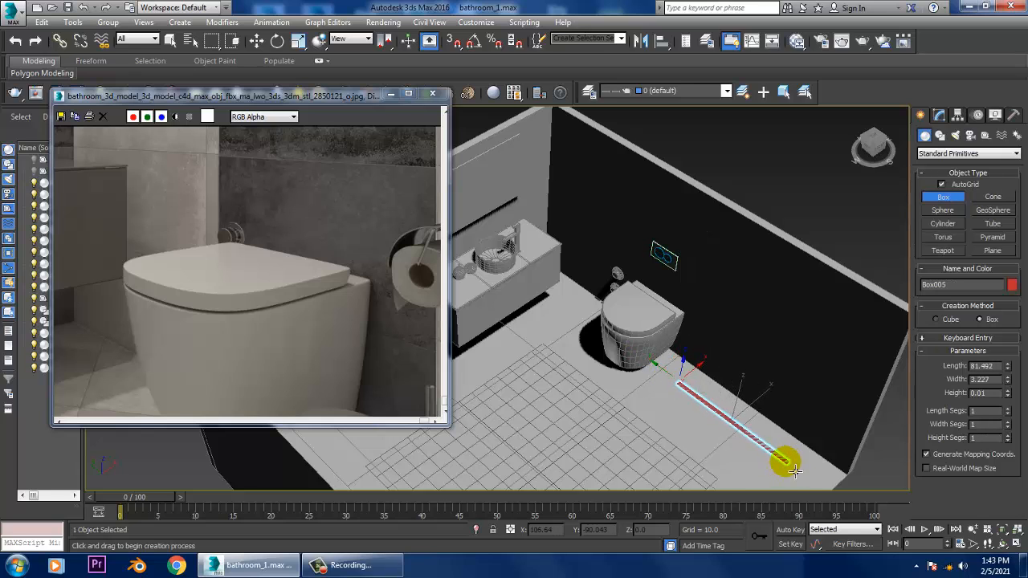
pyautogui.click(808, 273)
# - Move the tall box into place against the wall beside the toilet
pyautogui.press('w')
pyautogui.keyDown('alt'); pyautogui.moveTo(726, 394); pyautogui.dragTo(763, 468, button='middle'); pyautogui.keyUp('alt')
pyautogui.press('e')
pyautogui.moveTo(757, 453); pyautogui.dragTo(712, 466)
pyautogui.keyDown('alt'); pyautogui.moveTo(727, 463); pyautogui.dragTo(758, 469, button='middle'); pyautogui.keyUp('alt')
pyautogui.scroll(3, 758, 469)
pyautogui.press('w')
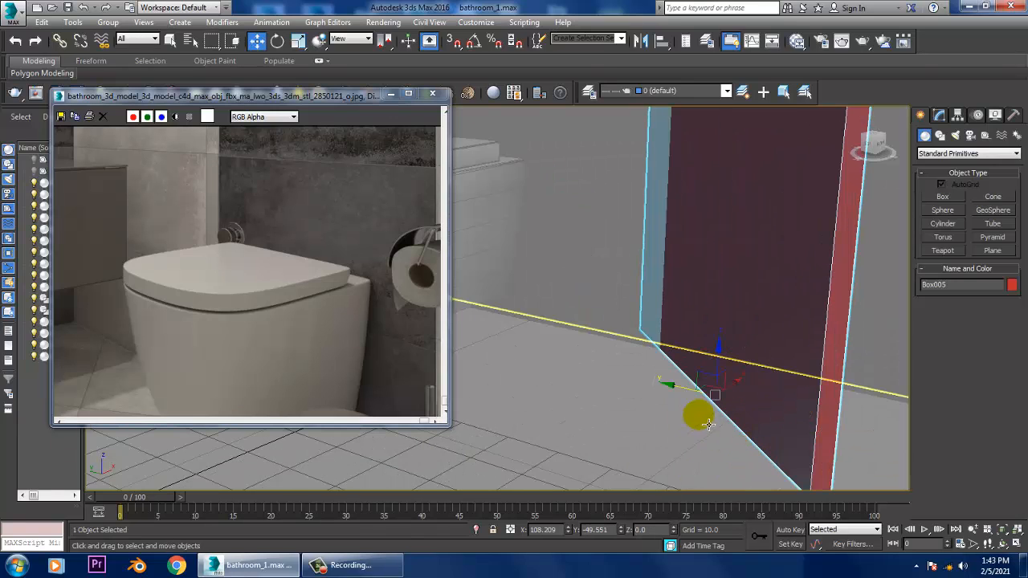
pyautogui.moveTo(693, 401); pyautogui.dragTo(661, 392)
pyautogui.keyDown('alt'); pyautogui.moveTo(661, 391); pyautogui.dragTo(641, 400, button='middle'); pyautogui.keyUp('alt')
pyautogui.keyDown('alt'); pyautogui.moveTo(665, 351); pyautogui.dragTo(642, 314, button='middle'); pyautogui.keyUp('alt')
pyautogui.moveTo(648, 312); pyautogui.dragTo(666, 323)
pyautogui.press('r')
pyautogui.keyDown('alt'); pyautogui.moveTo(630, 346); pyautogui.dragTo(487, 369, button='middle'); pyautogui.keyUp('alt')
pyautogui.keyDown('alt'); pyautogui.moveTo(556, 297); pyautogui.dragTo(680, 340, button='middle'); pyautogui.keyUp('alt')
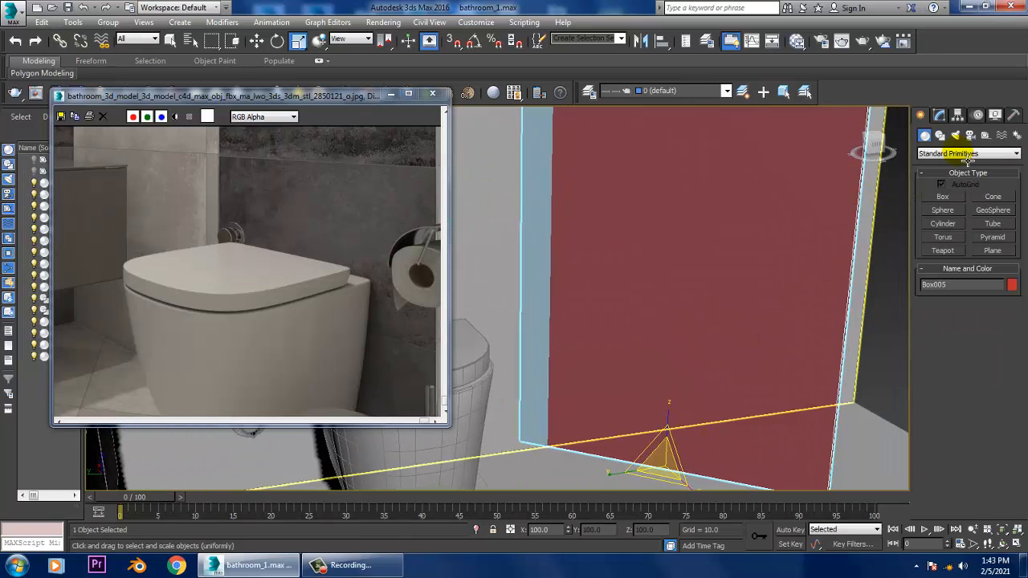
pyautogui.keyDown('alt'); pyautogui.moveTo(514, 303); pyautogui.dragTo(733, 278, button='middle'); pyautogui.keyUp('alt')
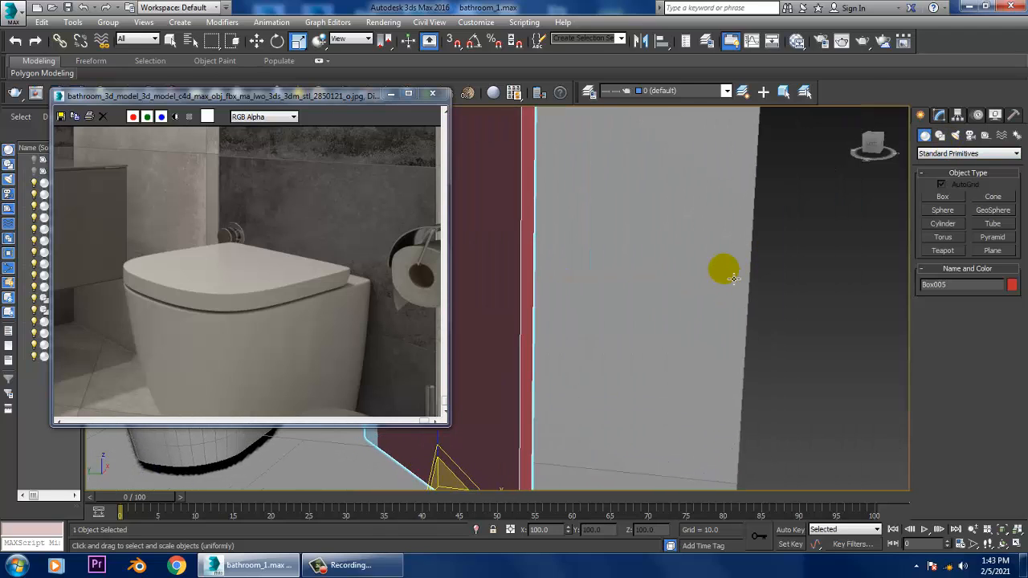
# - Draw a rectangular spline line in the Left view to the right of the tall box, leaving a gap in its lower side
pyautogui.click(940, 136)
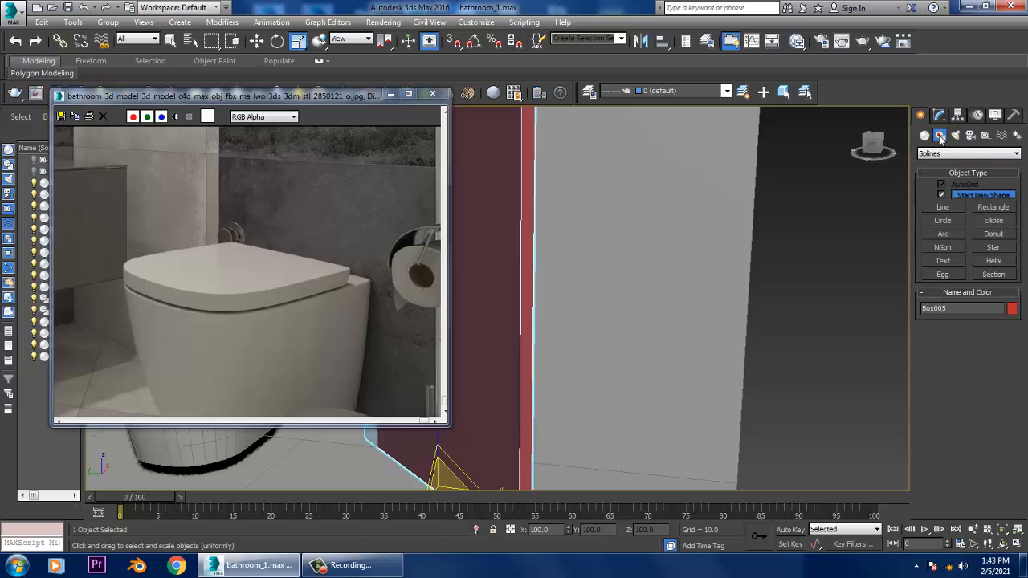
pyautogui.click(960, 221)
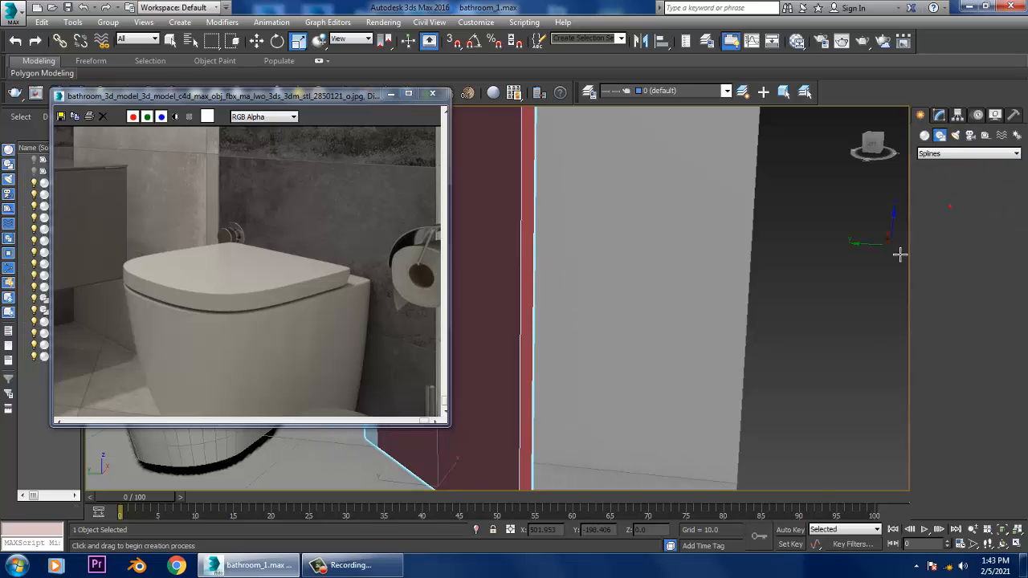
pyautogui.hotkey('alt', 'w')
pyautogui.moveTo(484, 460); pyautogui.dragTo(437, 458, button='middle')
pyautogui.hotkey('alt', 'w')
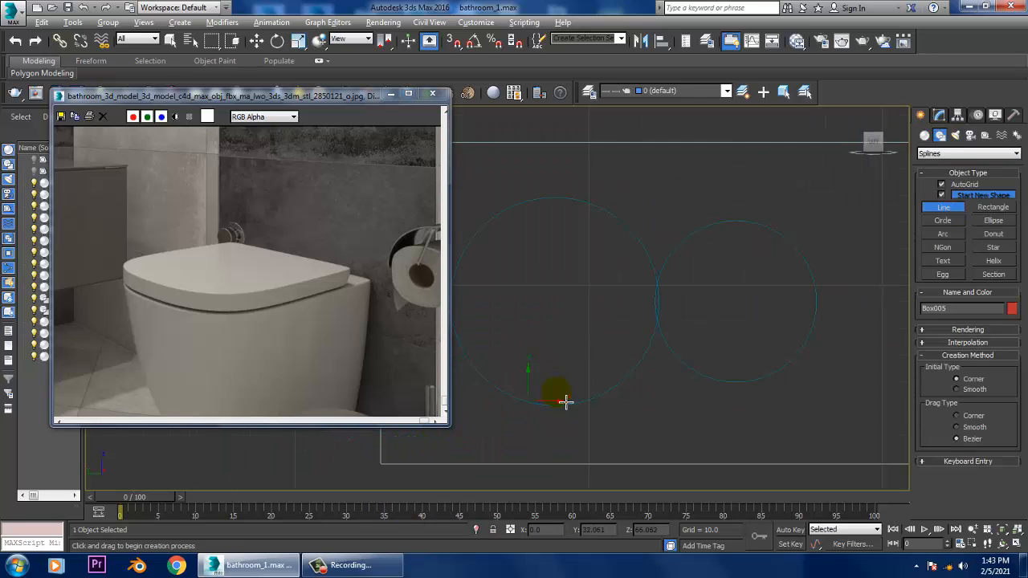
pyautogui.press('z')
pyautogui.moveTo(674, 376)
pyautogui.mouseDown(button='middle')
pyautogui.moveTo(571, 375)
pyautogui.moveTo(677, 390)
pyautogui.mouseUp(button='middle')
pyautogui.scroll(-3, 571, 374)
pyautogui.scroll(5, 677, 391)
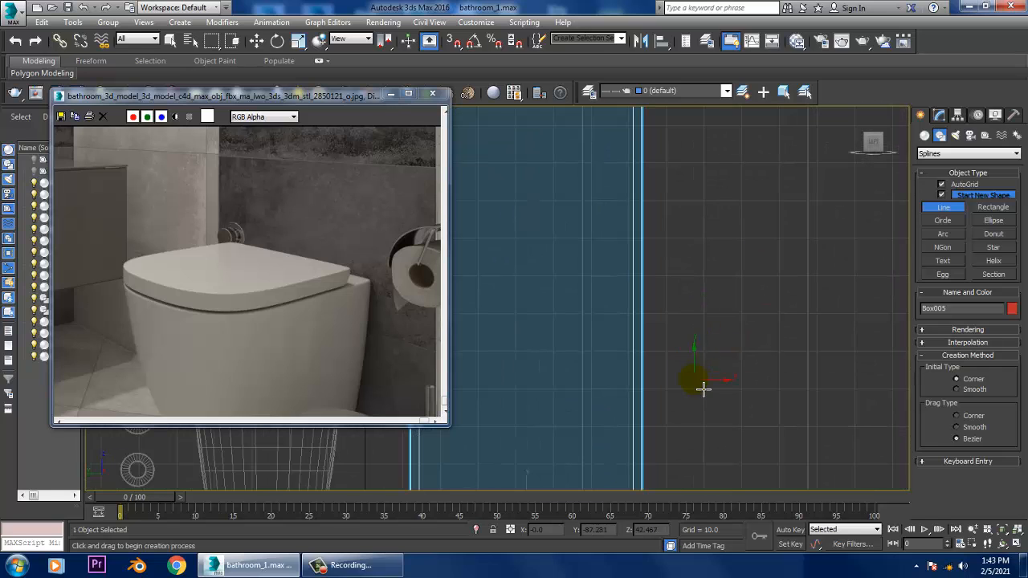
pyautogui.click(721, 386)
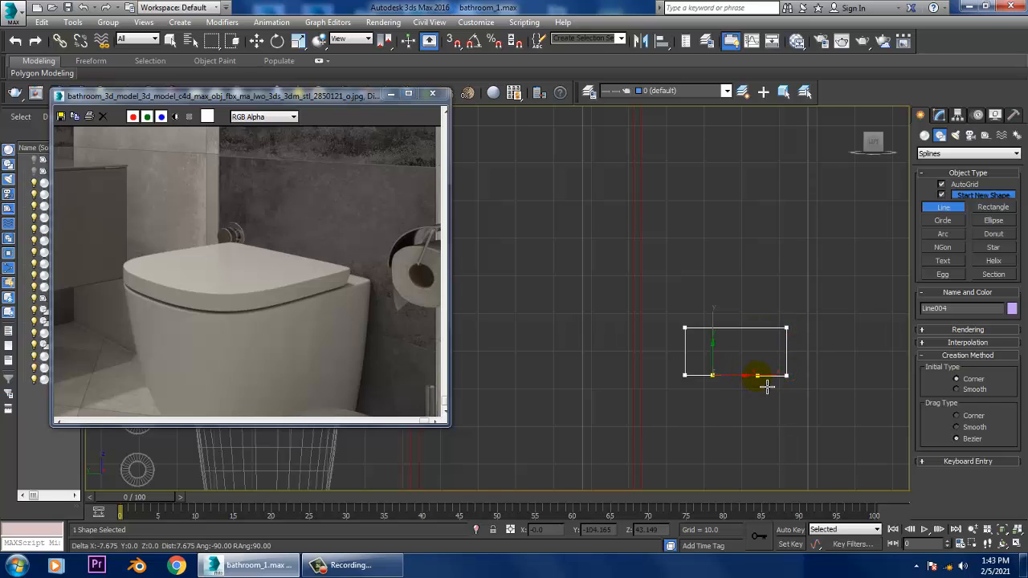
pyautogui.rightClick(764, 387)
pyautogui.rightClick(764, 386)
# - Fillet the four corner vertices of the open rectangular line
pyautogui.scroll(2, 766, 375)
pyautogui.moveTo(766, 376); pyautogui.dragTo(729, 345, button='middle')
pyautogui.press('w')
pyautogui.press('1')
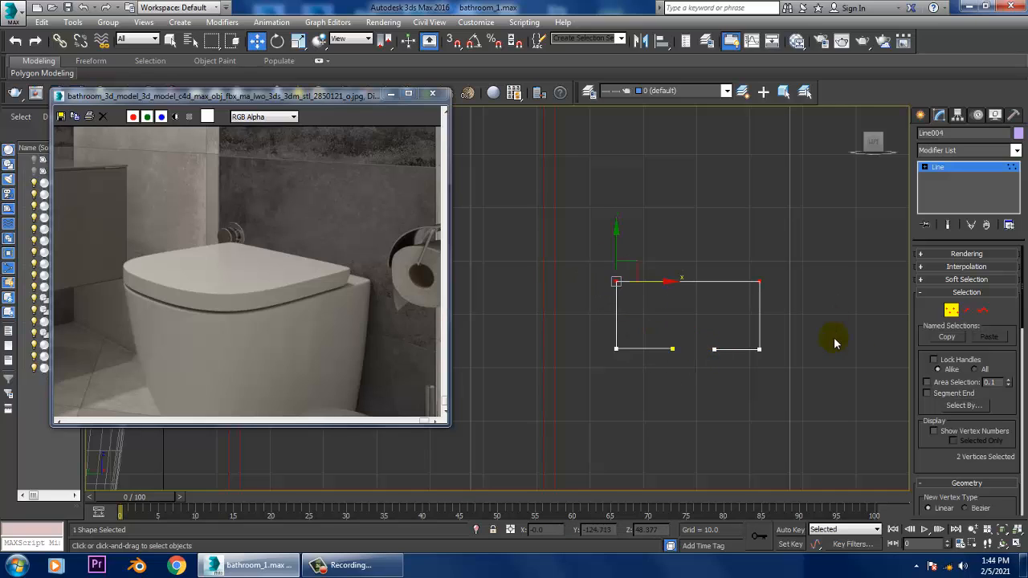
pyautogui.moveTo(934, 460); pyautogui.dragTo(939, 115)
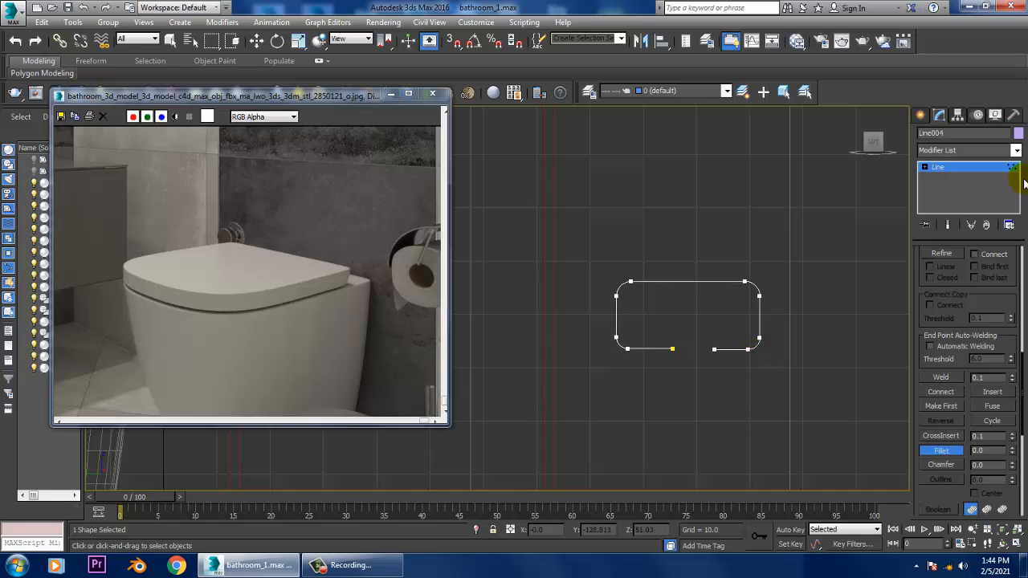
pyautogui.click(938, 166)
# - Enable the line's rendering in the viewport as a radial pipe with thickness 0.64
pyautogui.scroll(5, 932, 293)
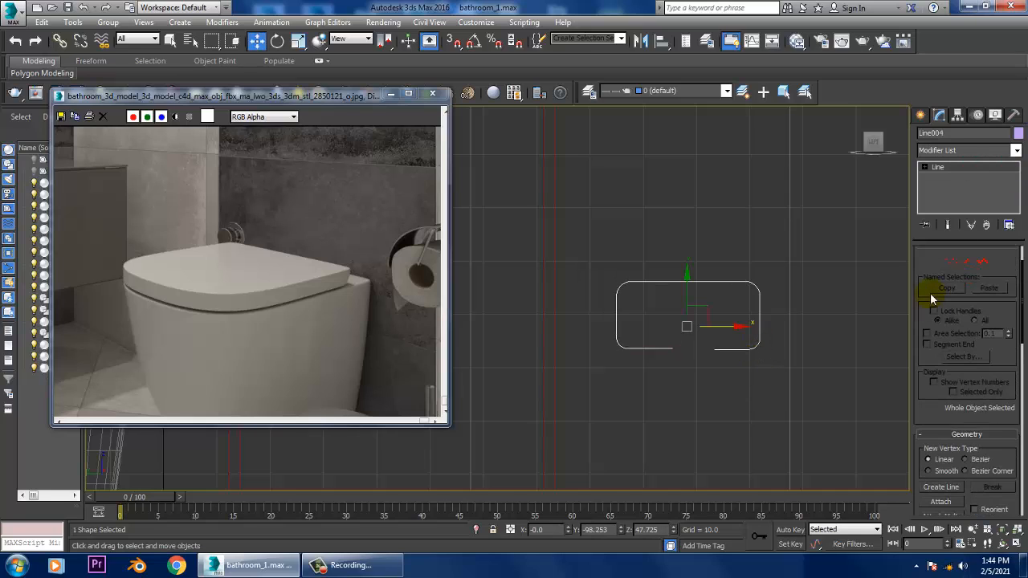
pyautogui.scroll(3, 930, 293)
pyautogui.click(927, 251)
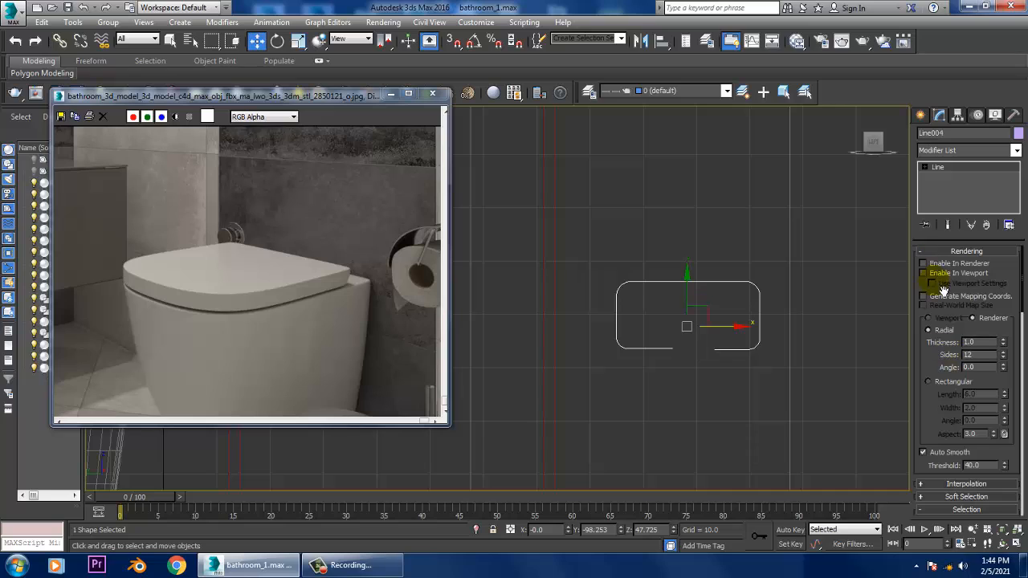
pyautogui.click(923, 273)
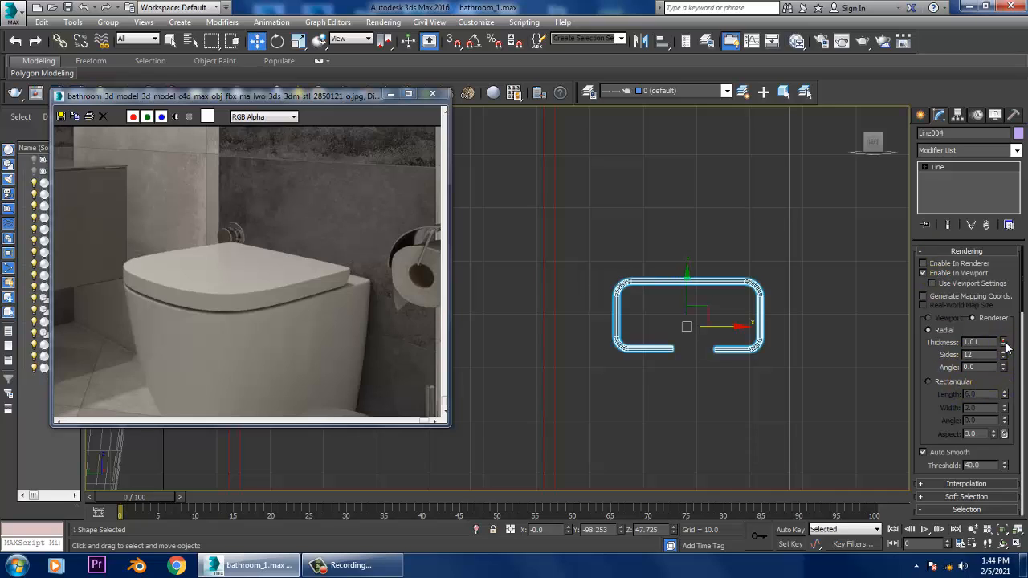
pyautogui.moveTo(1005, 344); pyautogui.dragTo(1022, 372)
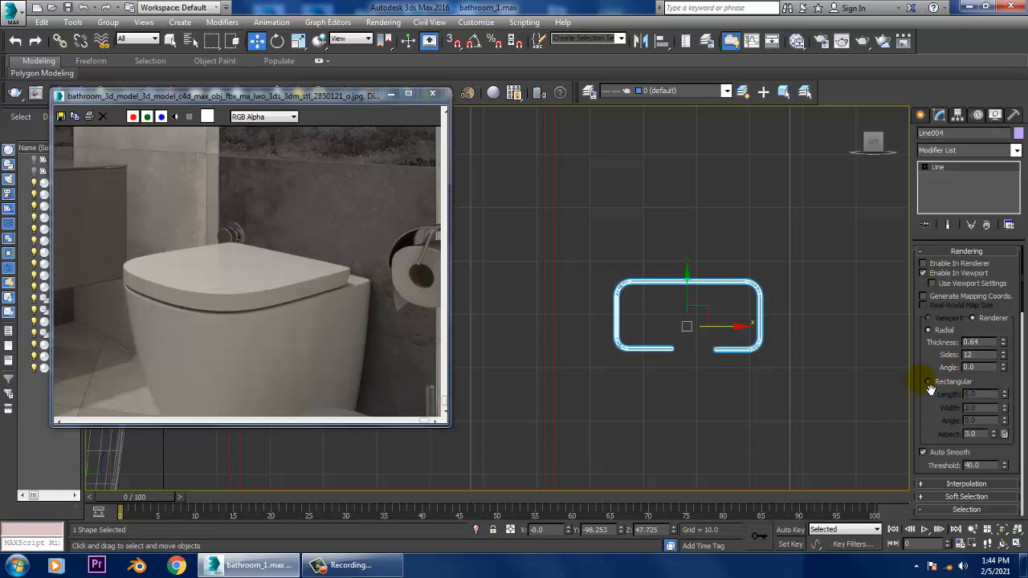
# - Create a tube in the Front view near the pipe's lower end, with radii about 5.65 and 2.65 and height about 0.8
pyautogui.hotkey('alt', 'w')
pyautogui.middleClick(700, 243)
pyautogui.hotkey('alt', 'w')
pyautogui.press('z')
pyautogui.moveTo(602, 298); pyautogui.dragTo(732, 246, button='middle')
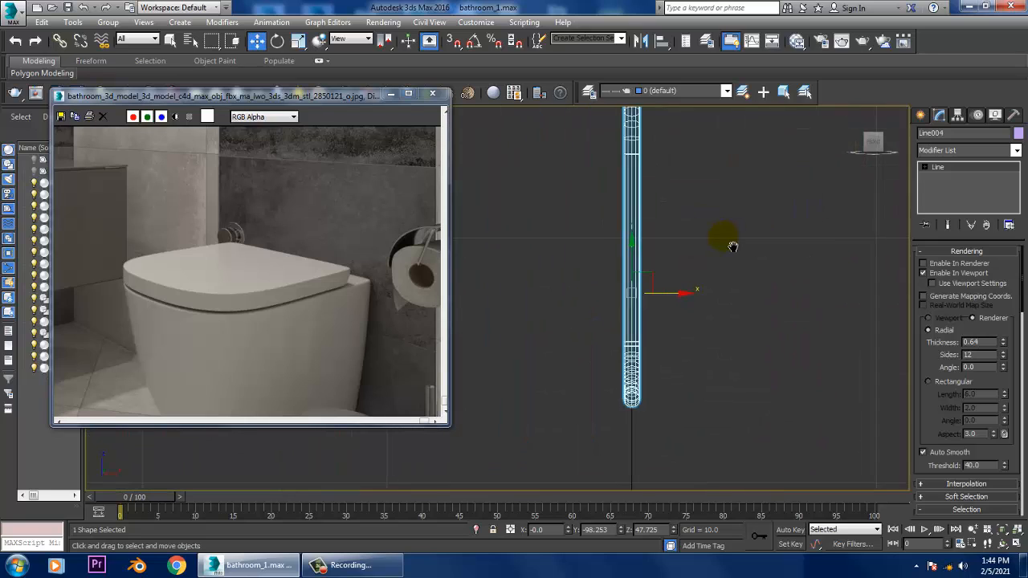
pyautogui.scroll(-3, 732, 246)
pyautogui.click(920, 116)
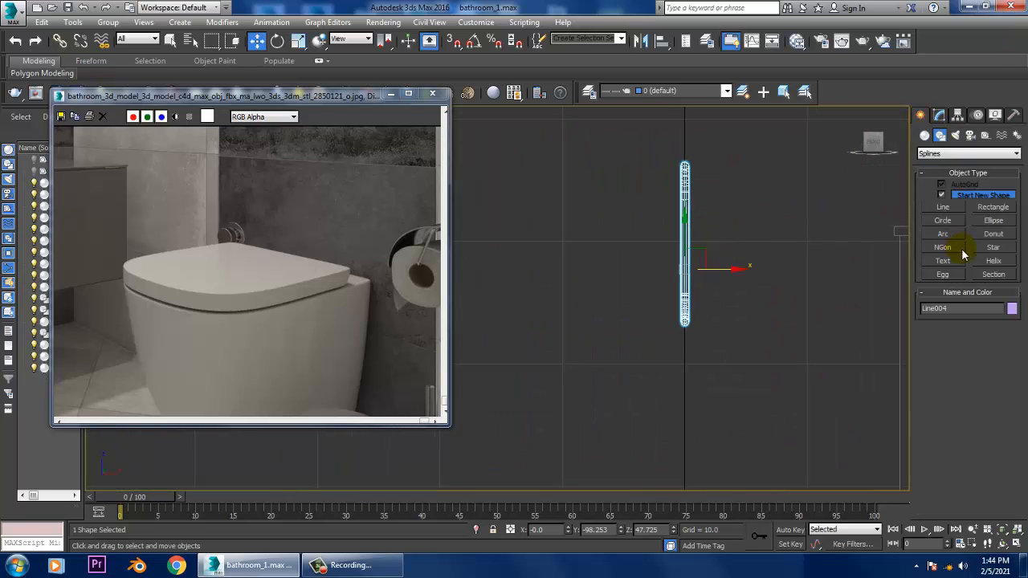
pyautogui.click(925, 138)
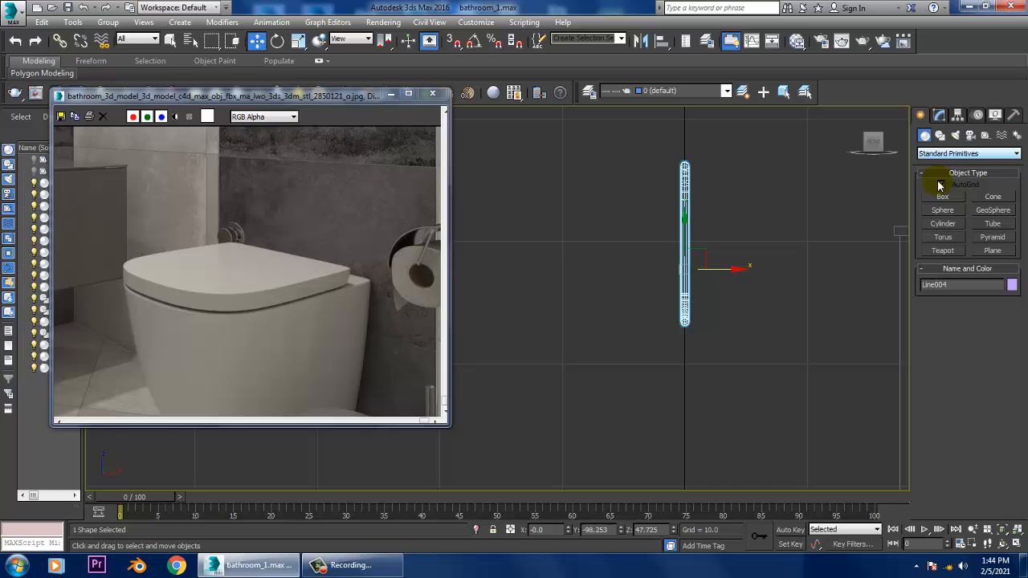
pyautogui.click(993, 224)
pyautogui.moveTo(647, 314); pyautogui.dragTo(701, 378)
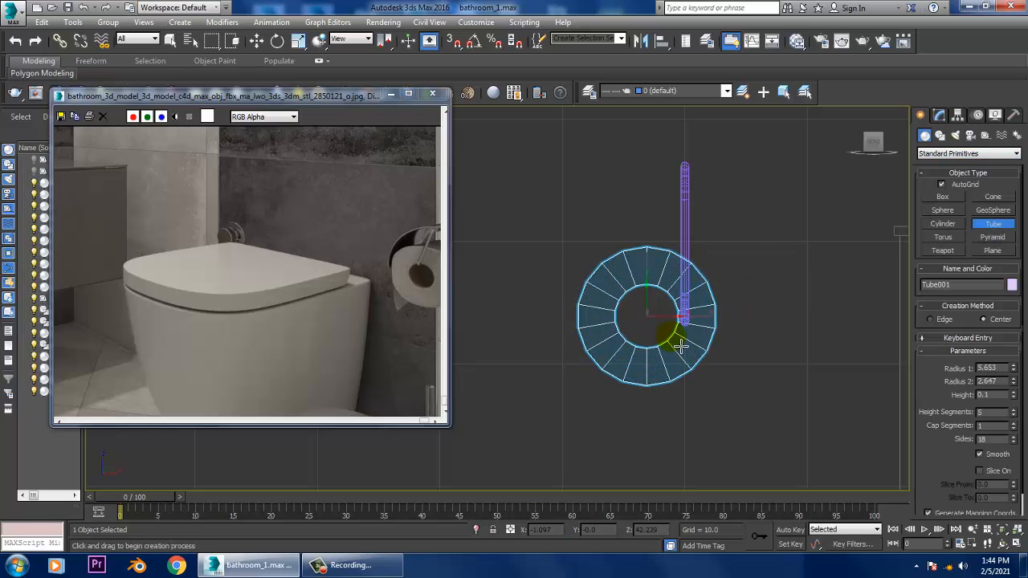
pyautogui.click(679, 339)
# - Move the tube along Y to the gap in the paper holder pipe
pyautogui.press('w')
pyautogui.hotkey('alt', 'w')
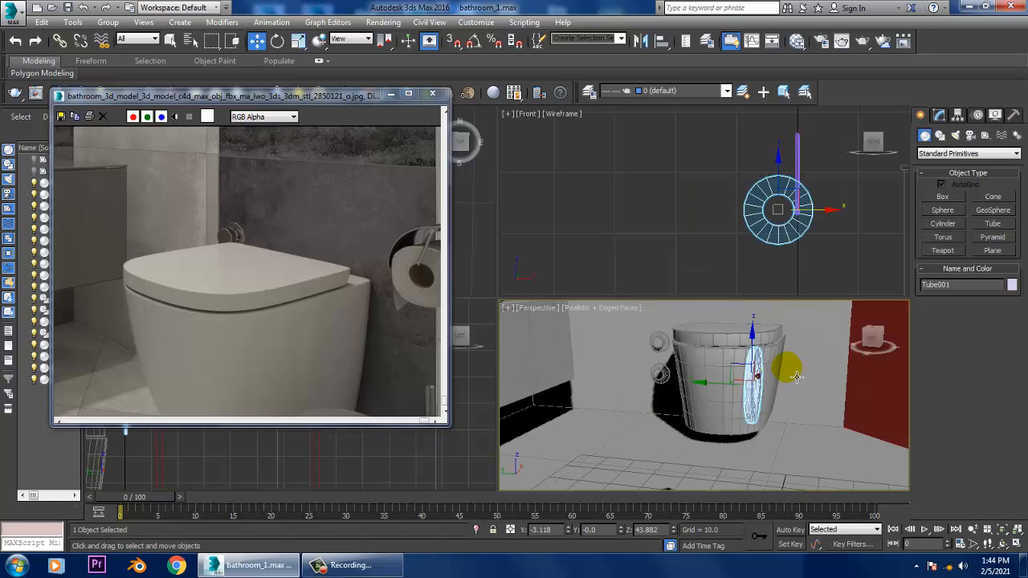
pyautogui.scroll(-4, 550, 361)
pyautogui.keyDown('alt'); pyautogui.moveTo(549, 361); pyautogui.dragTo(625, 381, button='middle'); pyautogui.keyUp('alt')
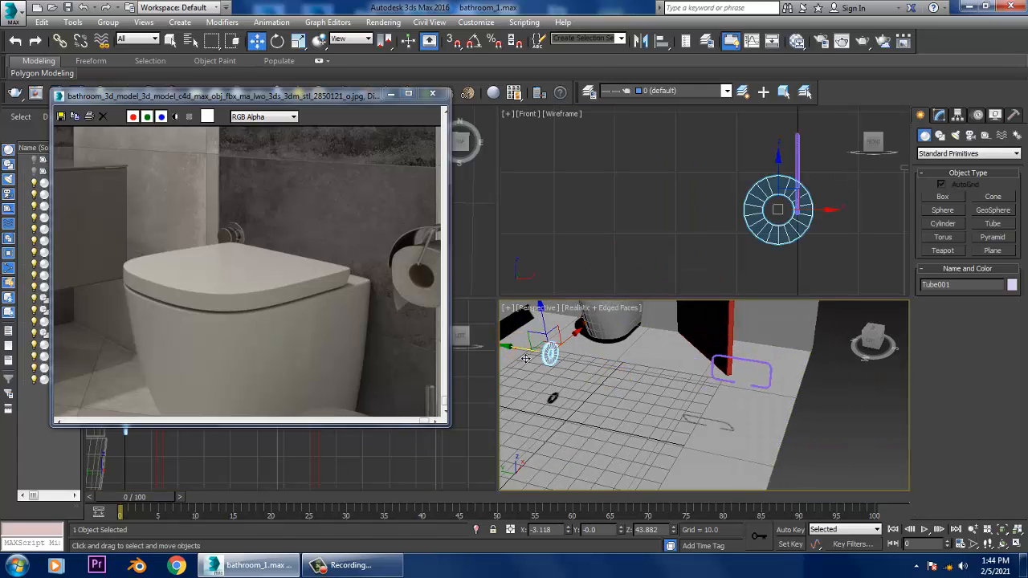
pyautogui.moveTo(527, 352); pyautogui.dragTo(709, 399)
pyautogui.scroll(3, 718, 400)
pyautogui.keyDown('alt'); pyautogui.moveTo(710, 361); pyautogui.dragTo(890, 386, button='middle'); pyautogui.keyUp('alt')
# - Set the tube's outer radius to 6.67 and its height to 13.237 to form the paper roll
pyautogui.click(939, 115)
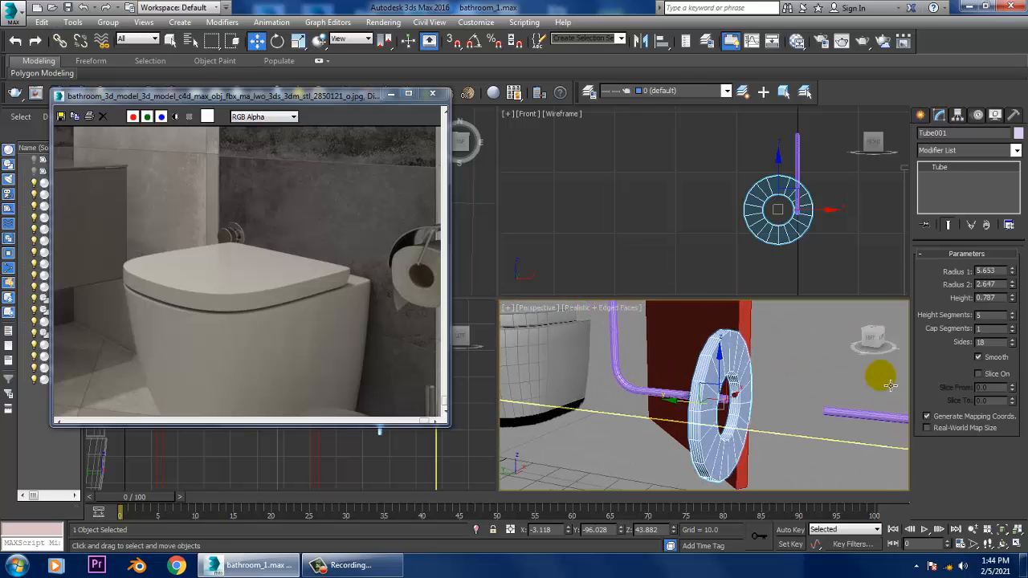
pyautogui.moveTo(1012, 273); pyautogui.dragTo(768, 27)
pyautogui.keyDown('alt'); pyautogui.moveTo(835, 488); pyautogui.dragTo(792, 361, button='middle'); pyautogui.keyUp('alt')
# - Slide the paper roll along Y in the Left view so it spans the gap between the holder's ends
pyautogui.moveTo(492, 468); pyautogui.dragTo(477, 471, button='middle')
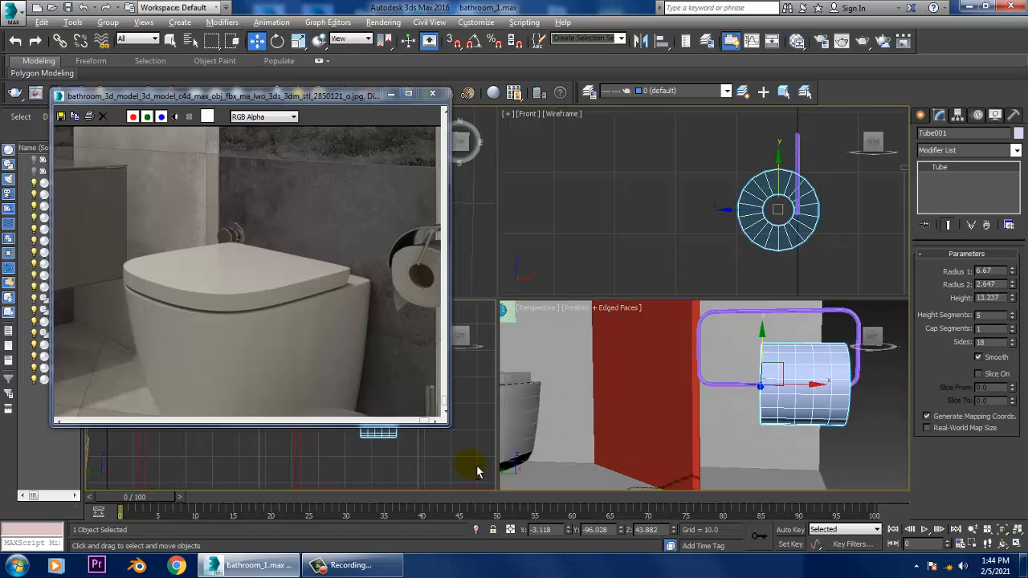
pyautogui.hotkey('alt', 'w')
pyautogui.press('z')
pyautogui.moveTo(666, 334); pyautogui.dragTo(766, 322, button='middle')
pyautogui.scroll(-3, 766, 321)
pyautogui.moveTo(694, 316); pyautogui.dragTo(742, 332, button='middle')
pyautogui.moveTo(702, 325); pyautogui.dragTo(629, 325)
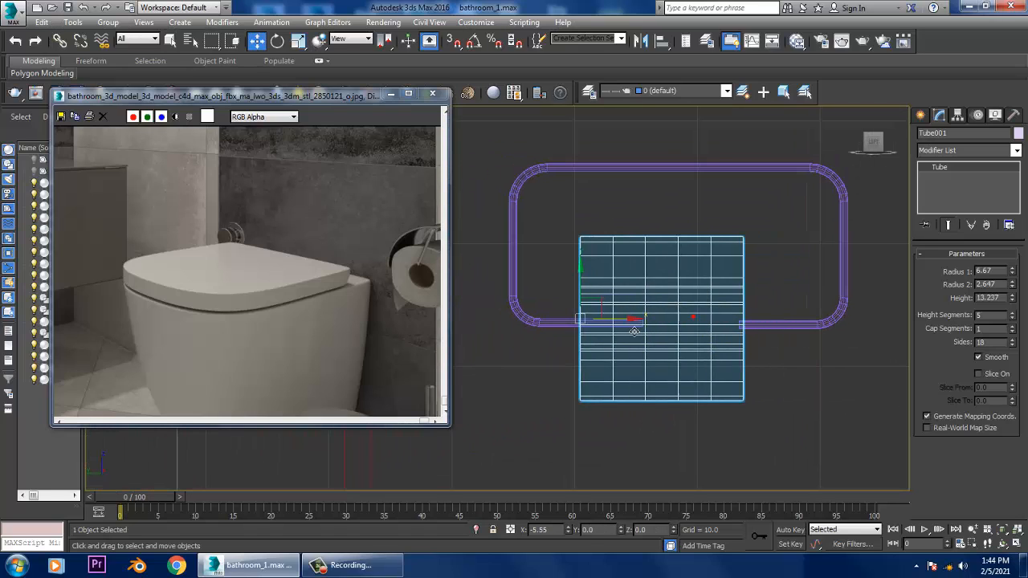
# - Move the pipe's right-side and lower-end vertices along Y in the Left view so both open ends sit inside the paper roll
pyautogui.click(780, 331)
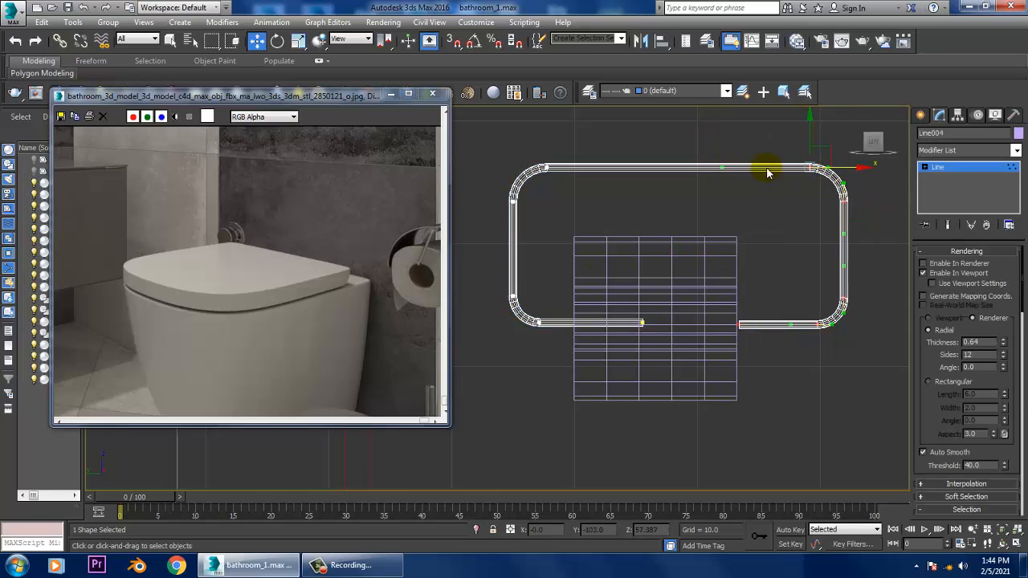
pyautogui.moveTo(864, 176); pyautogui.dragTo(817, 178)
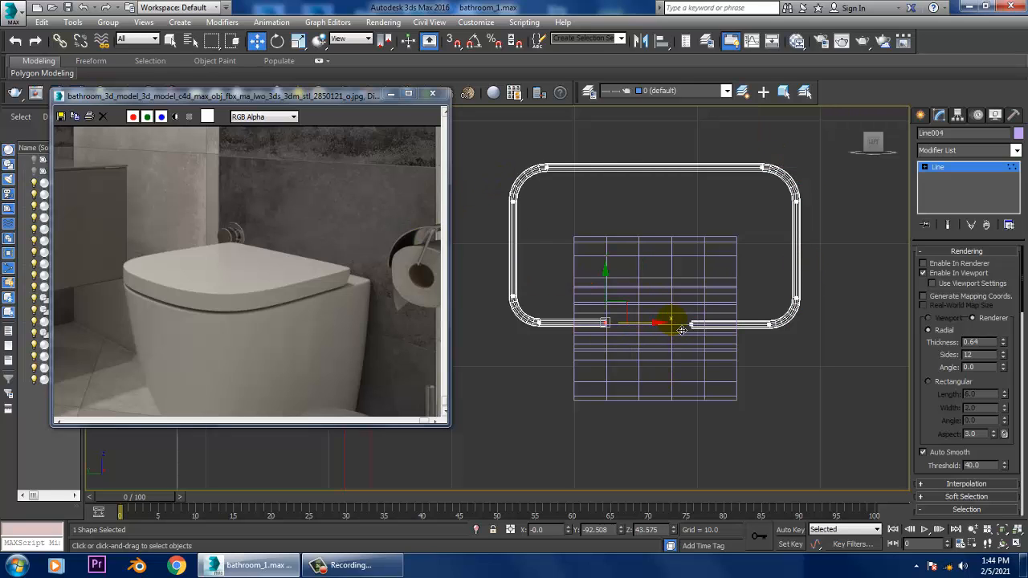
pyautogui.moveTo(795, 360); pyautogui.dragTo(635, 313, button='middle')
pyautogui.hotkey('alt', 'w')
pyautogui.middleClick(766, 372)
pyautogui.hotkey('alt', 'w')
pyautogui.moveTo(634, 313); pyautogui.dragTo(669, 309, button='middle')
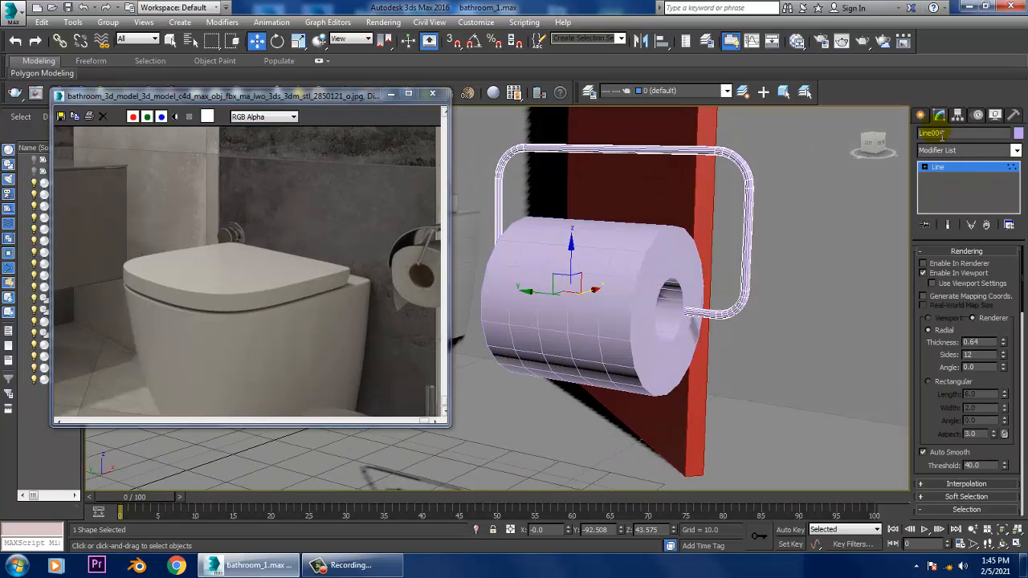
# - Move the whole holder pipe along X to -3.157 so it lines up with the paper roll's central hole
pyautogui.press('1')
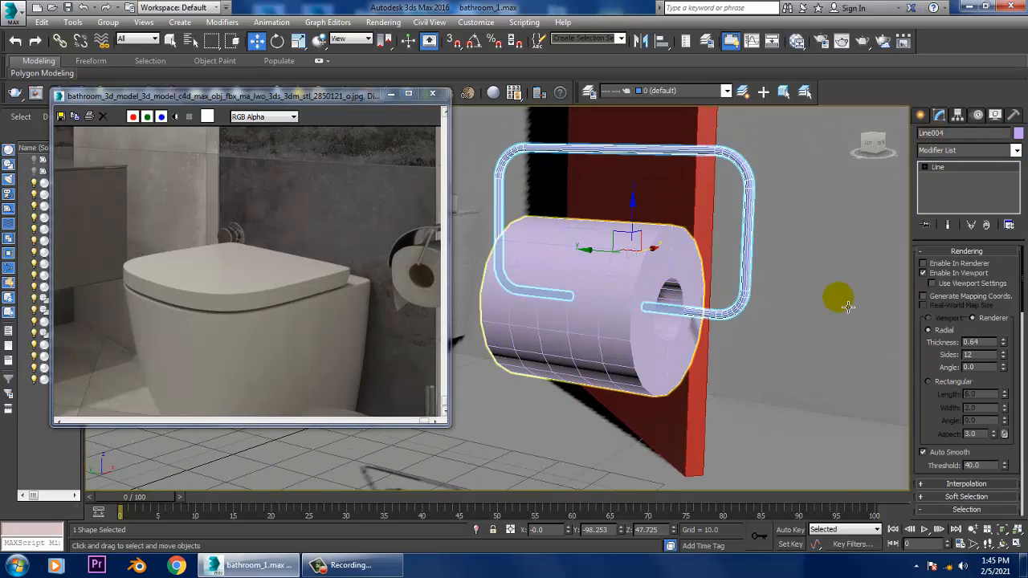
pyautogui.keyDown('alt'); pyautogui.moveTo(840, 298); pyautogui.dragTo(798, 297, button='middle'); pyautogui.keyUp('alt')
pyautogui.click(977, 168)
pyautogui.keyDown('alt'); pyautogui.moveTo(723, 248); pyautogui.dragTo(615, 241, button='middle'); pyautogui.keyUp('alt')
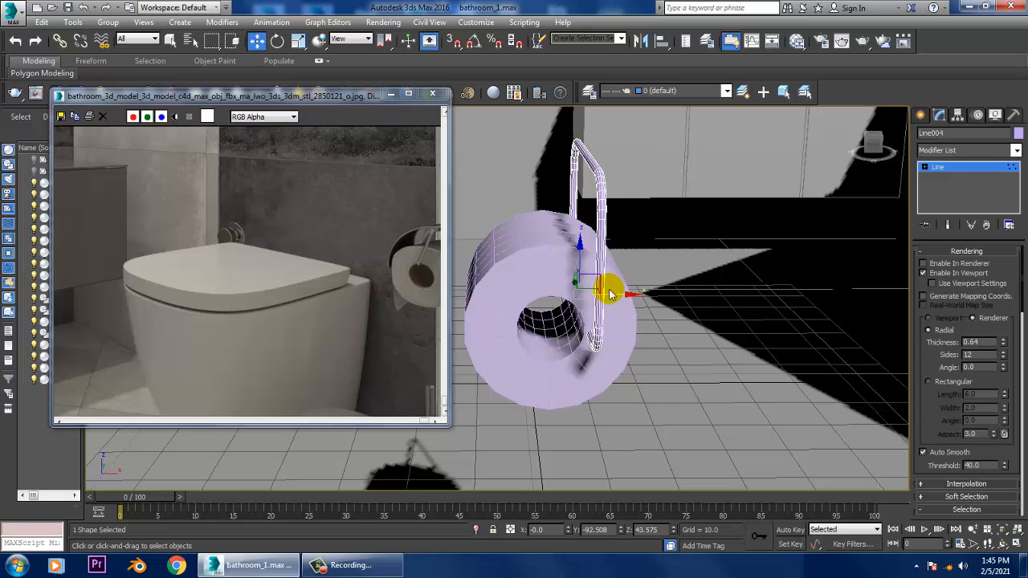
pyautogui.moveTo(624, 307); pyautogui.dragTo(576, 302)
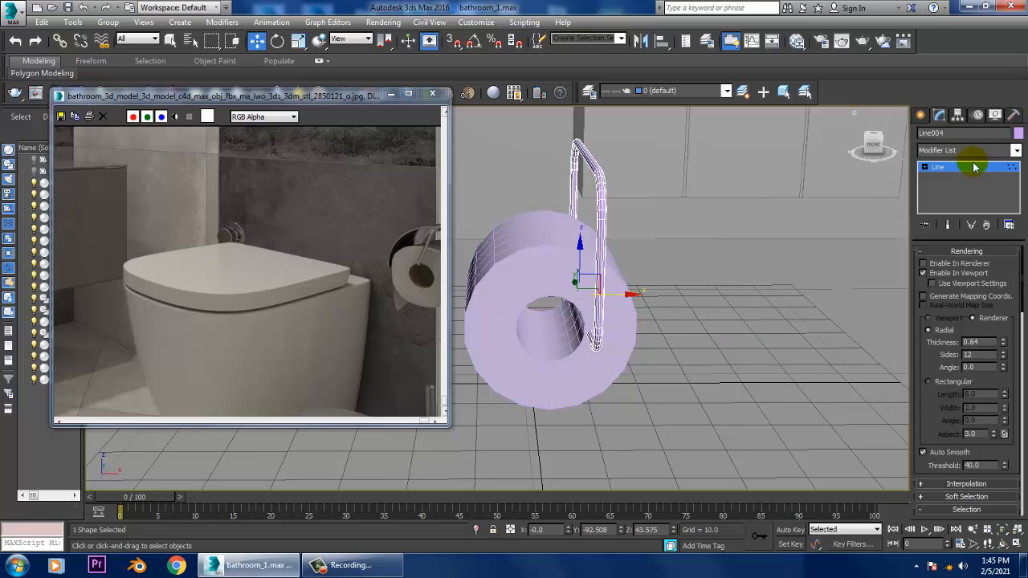
pyautogui.click(937, 170)
pyautogui.keyDown('alt'); pyautogui.moveTo(633, 275); pyautogui.dragTo(698, 254, button='middle'); pyautogui.keyUp('alt')
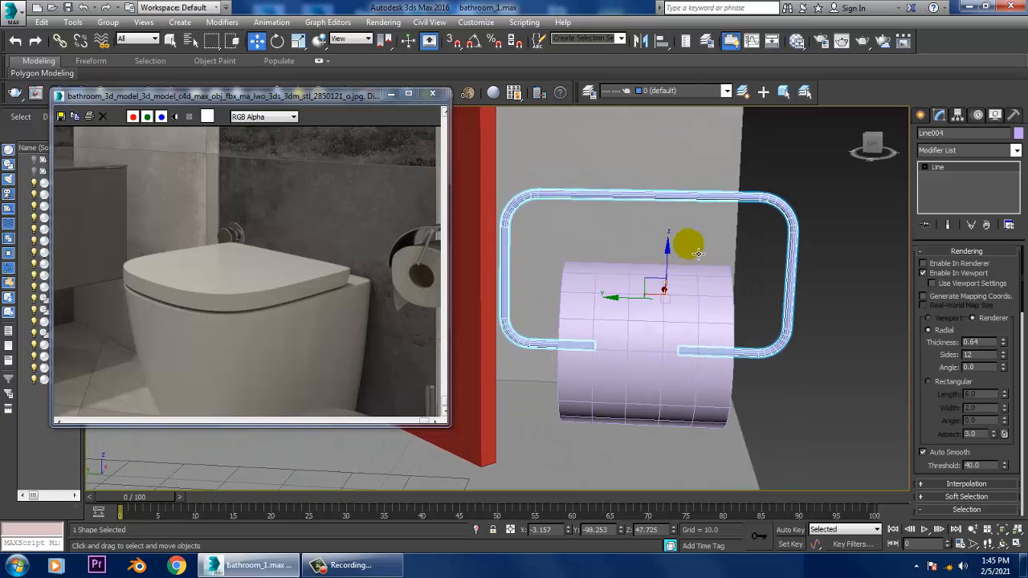
# - Convert the holder pipe to an Editable Poly
pyautogui.rightClick(661, 200)
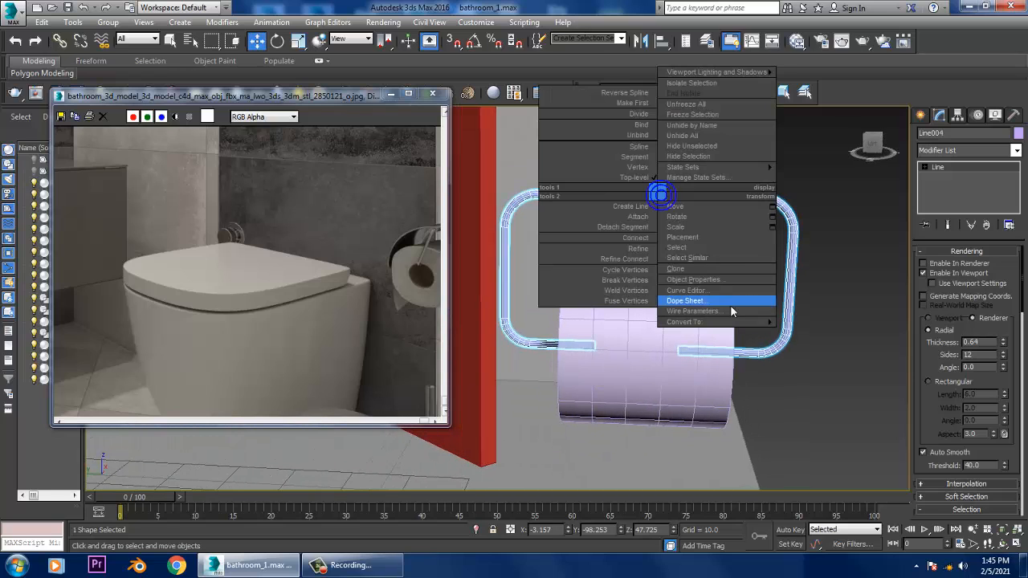
pyautogui.moveTo(747, 321)
pyautogui.click(771, 344)
pyautogui.keyDown('alt'); pyautogui.moveTo(763, 237); pyautogui.dragTo(904, 234, button='middle'); pyautogui.keyUp('alt')
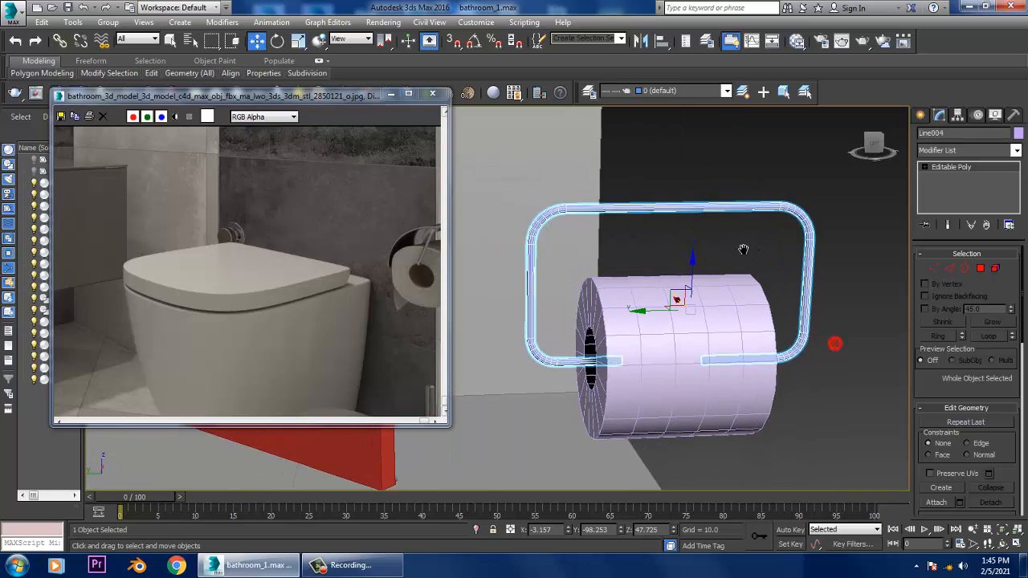
# - Connect the long edges of the pipe's top bar with 2 segments and a pinch of 43
pyautogui.click(950, 270)
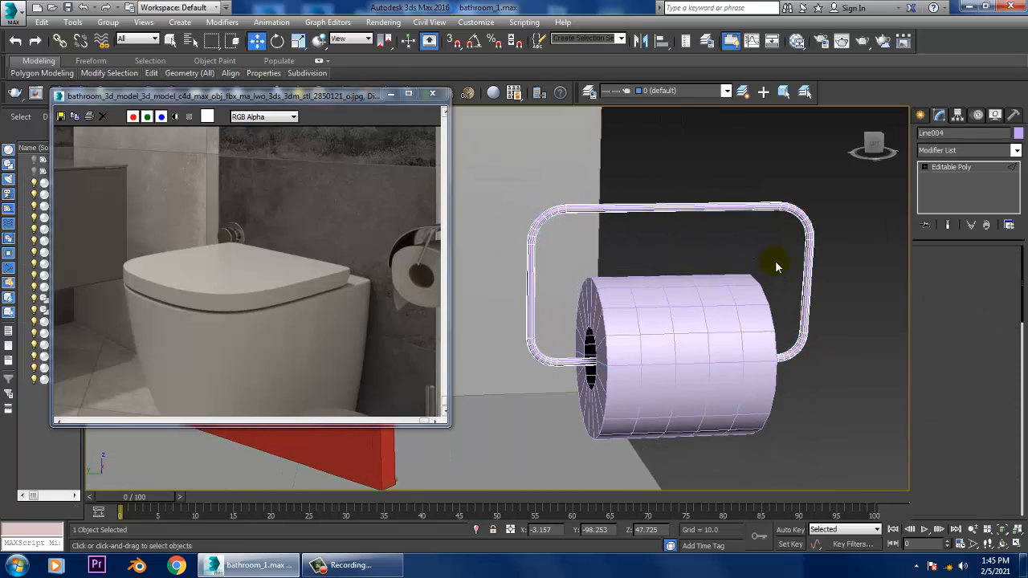
pyautogui.keyDown('alt'); pyautogui.moveTo(780, 271); pyautogui.dragTo(710, 241, button='middle'); pyautogui.keyUp('alt')
pyautogui.click(705, 265)
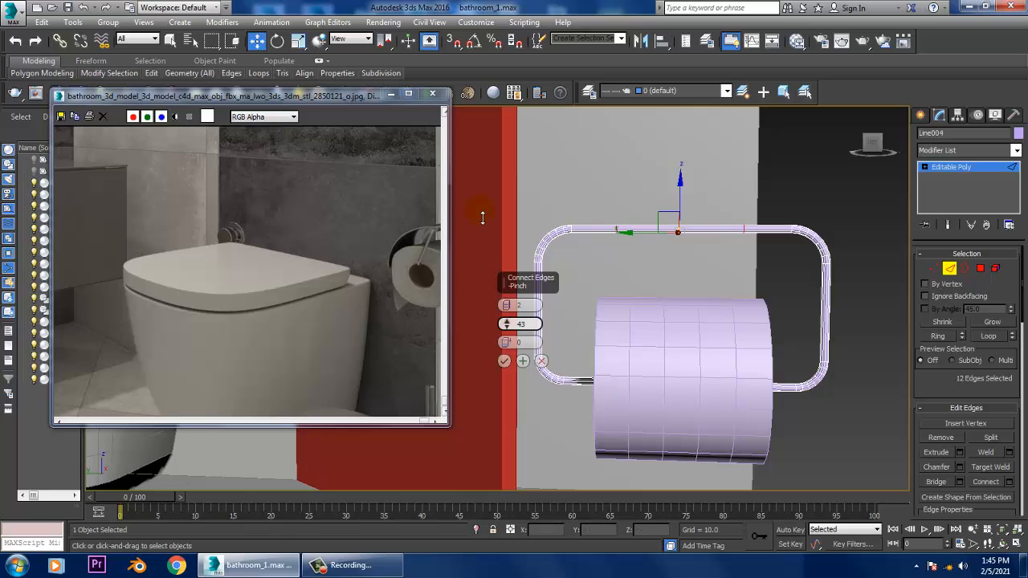
pyautogui.click(504, 362)
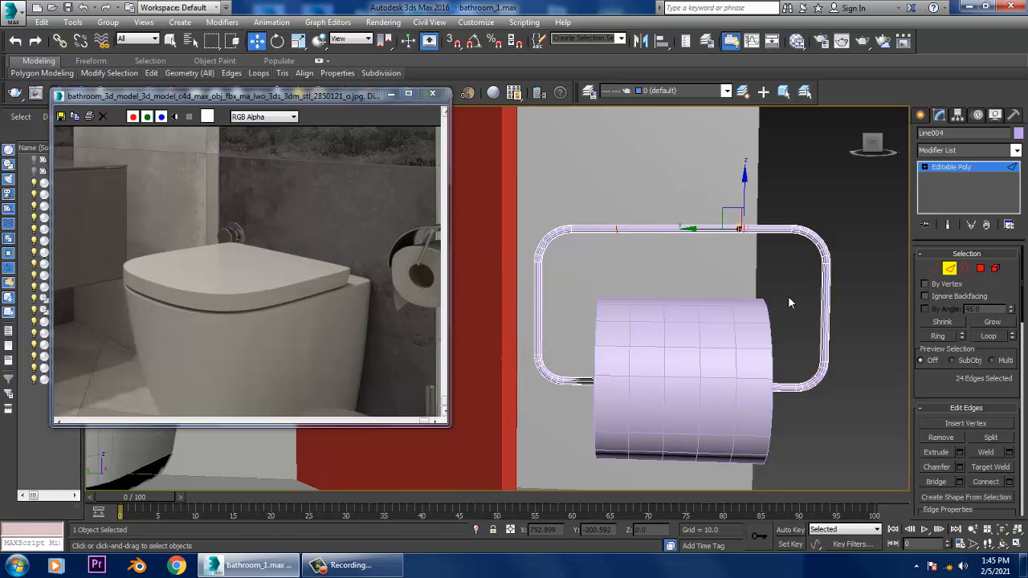
# - Extrude the middle polygons of the pipe's top bar slightly outward by Local Normal to form a thicker sleeve
pyautogui.click(981, 269)
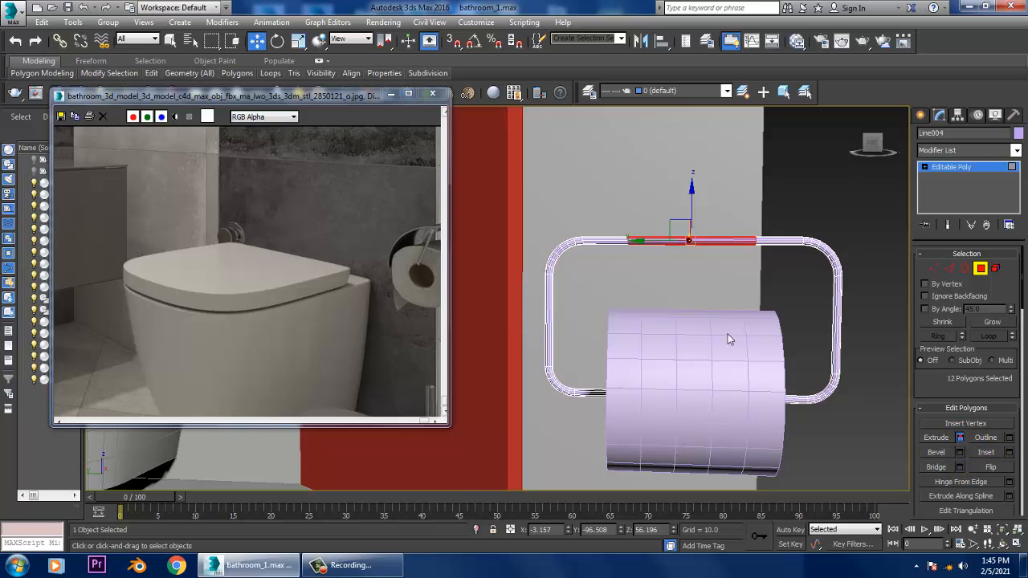
pyautogui.hotkey('shift', 'e')
pyautogui.click(519, 308)
pyautogui.click(538, 330)
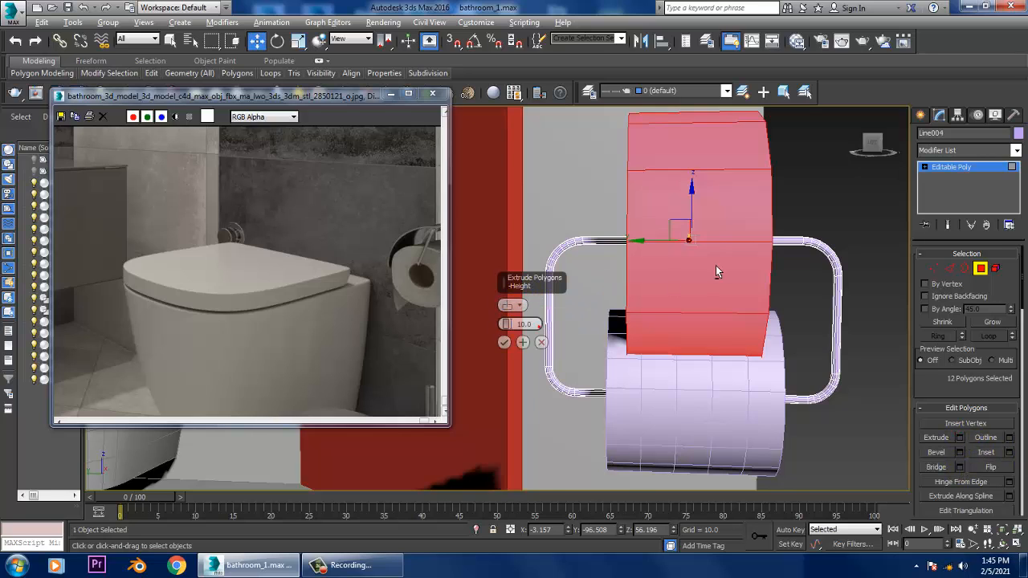
pyautogui.keyDown('alt'); pyautogui.moveTo(716, 267); pyautogui.dragTo(658, 281, button='middle'); pyautogui.keyUp('alt')
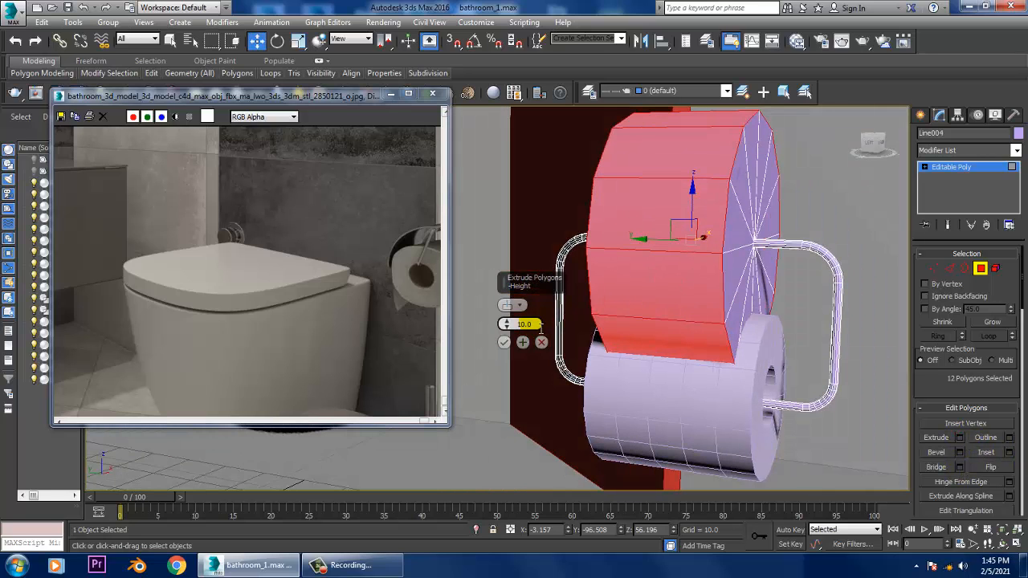
pyautogui.moveTo(504, 325); pyautogui.dragTo(522, 378)
pyautogui.click(504, 344)
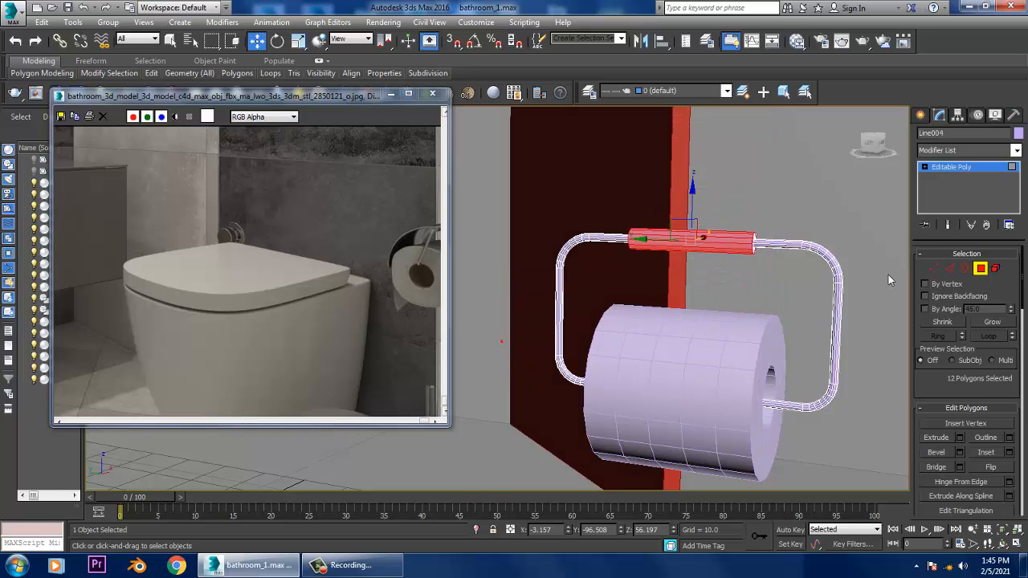
pyautogui.click(970, 171)
# - Select the holder pipe together with the paper roll and move both next to the red wall beside the toilet
pyautogui.keyDown('ctrl'); pyautogui.click(739, 349); pyautogui.keyUp('ctrl')
pyautogui.scroll(-5, 738, 348)
pyautogui.keyDown('alt'); pyautogui.moveTo(739, 349); pyautogui.dragTo(714, 367, button='middle'); pyautogui.keyUp('alt')
pyautogui.moveTo(695, 352); pyautogui.dragTo(454, 323)
pyautogui.keyDown('alt'); pyautogui.moveTo(637, 346); pyautogui.dragTo(583, 345, button='middle'); pyautogui.keyUp('alt')
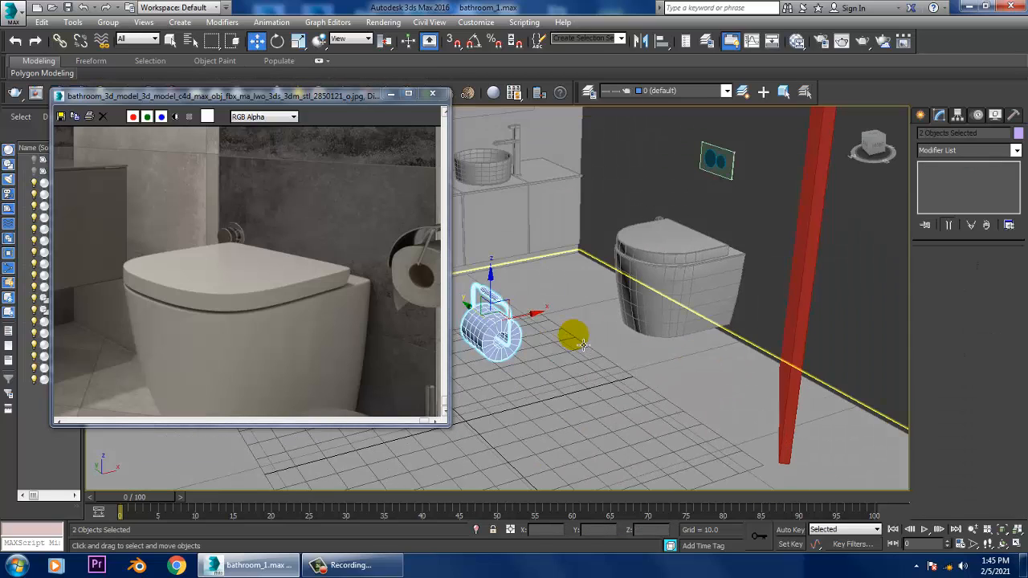
pyautogui.moveTo(511, 297); pyautogui.dragTo(793, 326)
pyautogui.keyDown('alt'); pyautogui.moveTo(793, 327); pyautogui.dragTo(722, 291, button='middle'); pyautogui.keyUp('alt')
pyautogui.press('r')
pyautogui.press('w')
pyautogui.scroll(3, 727, 292)
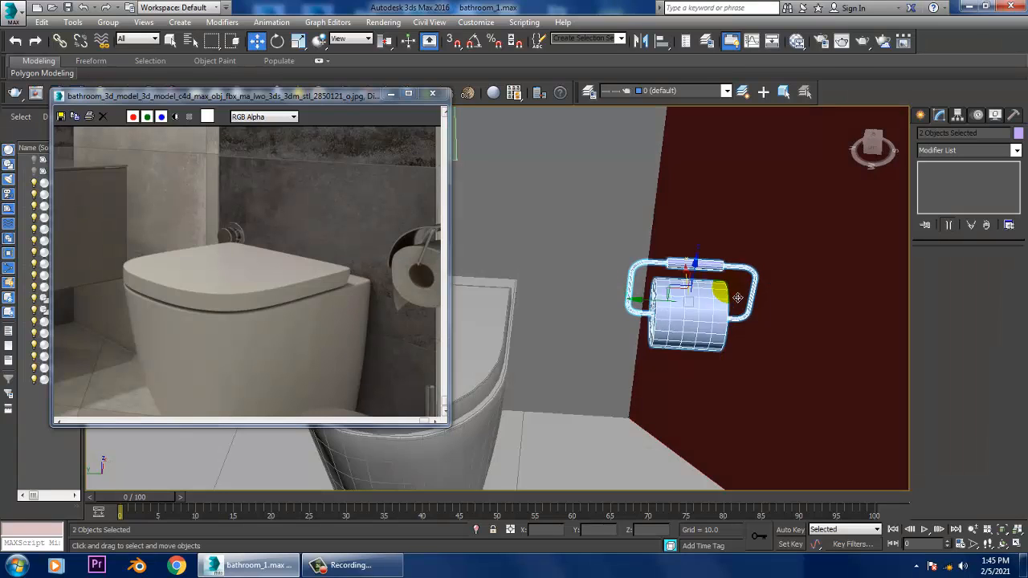
# - Rotate the holder and paper roll about -45 degrees around Z
pyautogui.press('e')
pyautogui.moveTo(680, 323); pyautogui.dragTo(627, 310)
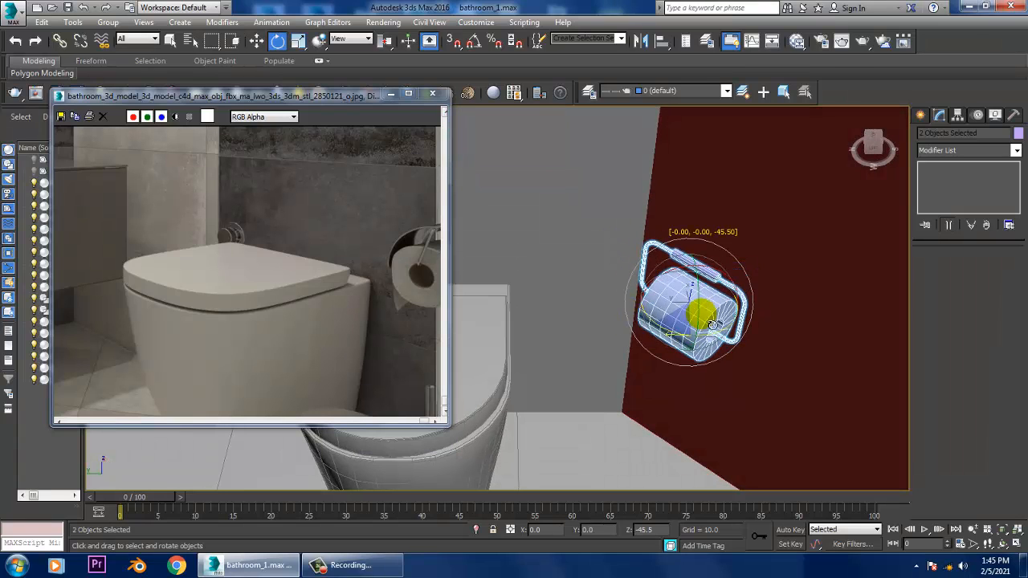
pyautogui.keyDown('alt'); pyautogui.moveTo(711, 319); pyautogui.dragTo(706, 271, button='middle'); pyautogui.keyUp('alt')
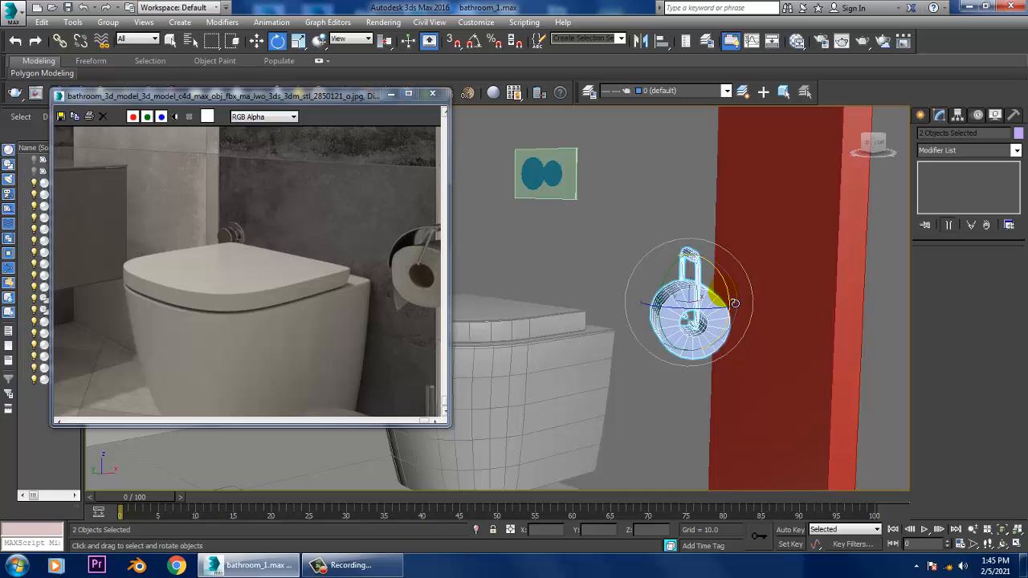
pyautogui.keyDown('alt'); pyautogui.moveTo(734, 302); pyautogui.dragTo(691, 305, button='middle'); pyautogui.keyUp('alt')
pyautogui.press('w')
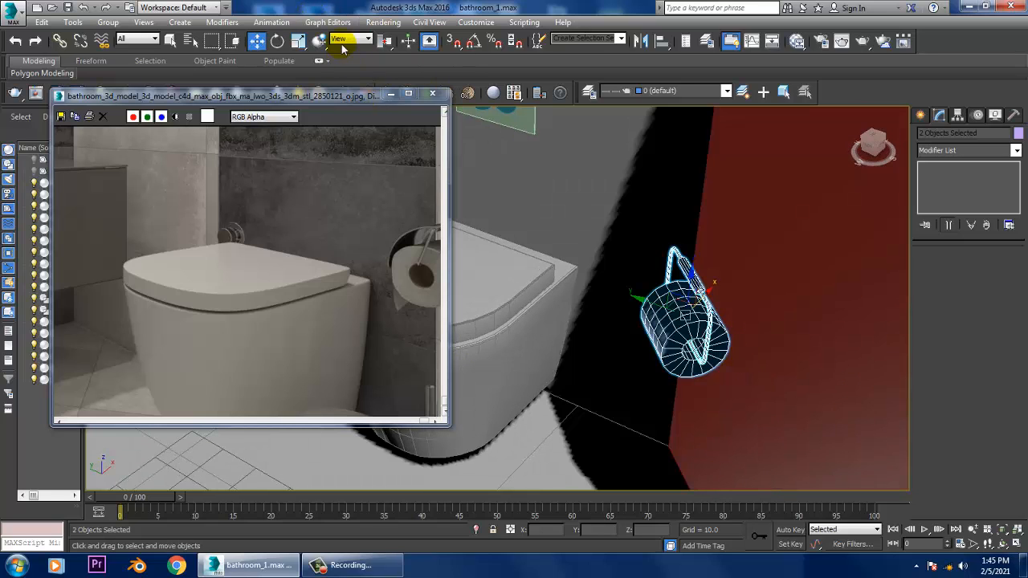
# - Set the reference coordinate system to Local for moving the holder and paper roll
pyautogui.click(346, 40)
pyautogui.click(356, 84)
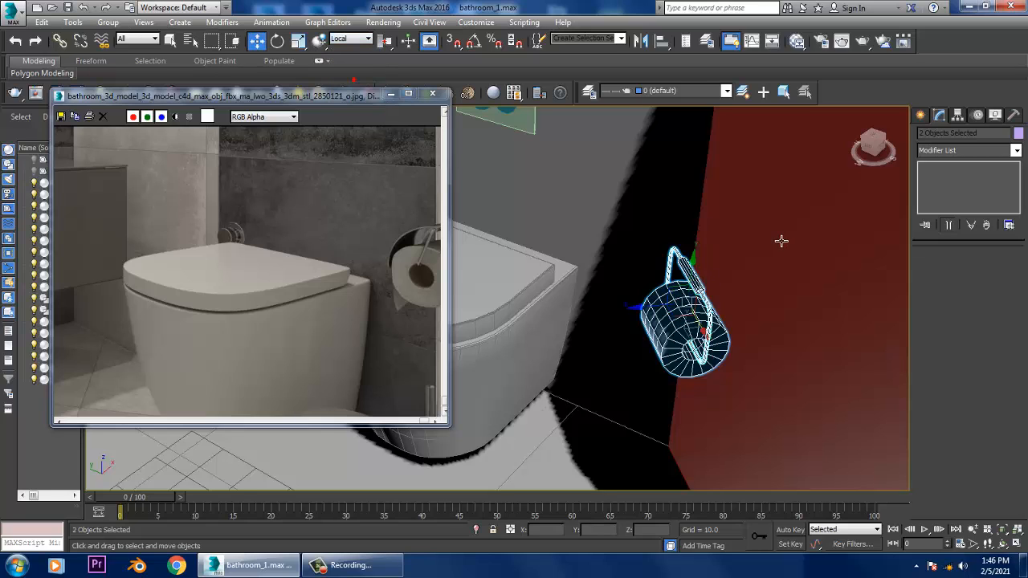
pyautogui.keyDown('alt'); pyautogui.moveTo(667, 310); pyautogui.dragTo(655, 319, button='middle'); pyautogui.keyUp('alt')
pyautogui.moveTo(733, 334); pyautogui.dragTo(780, 337)
pyautogui.rightClick(779, 337)
# - Group the holder pipe and paper roll
pyautogui.click(111, 24)
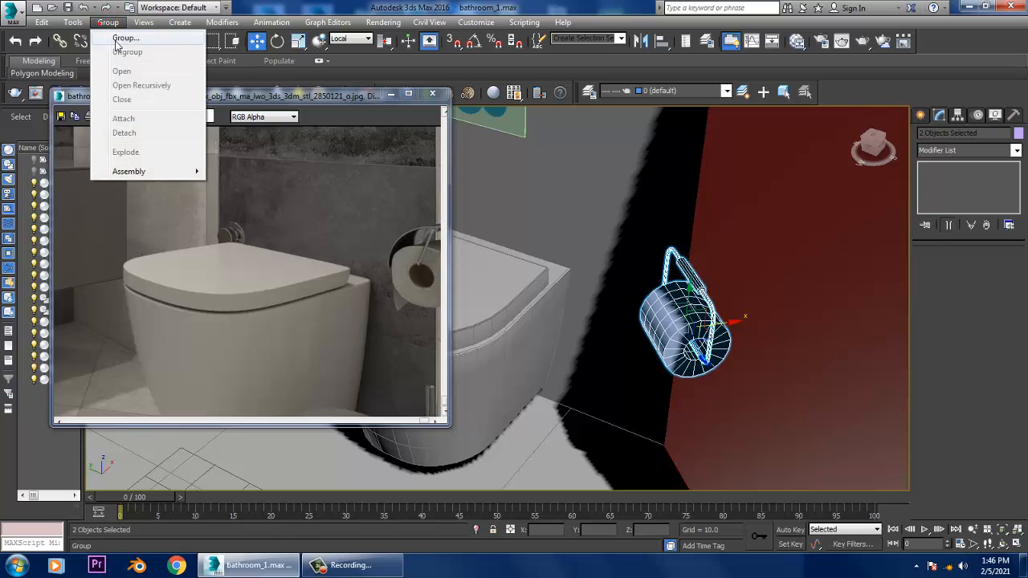
pyautogui.click(123, 37)
pyautogui.click(523, 304)
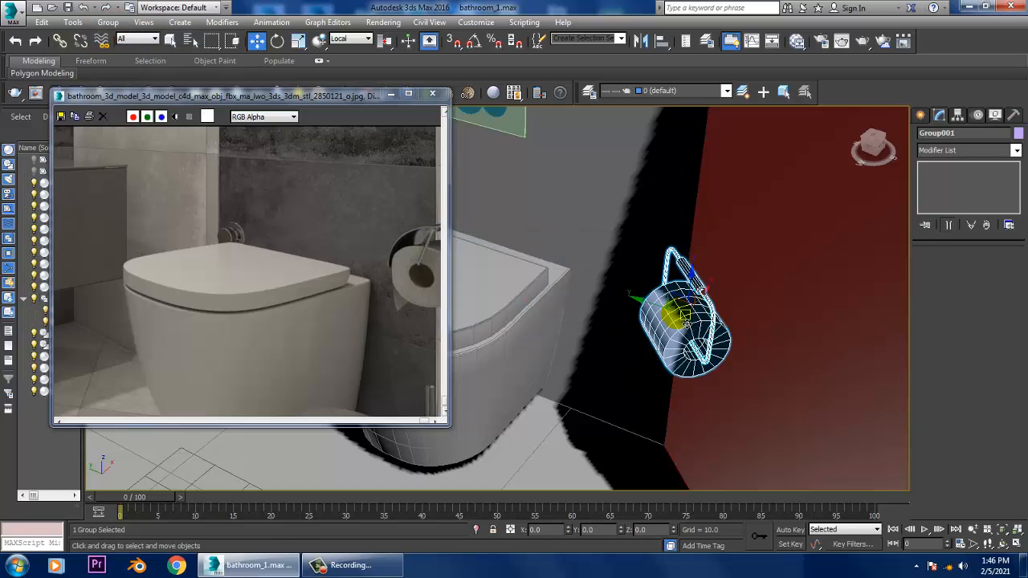
# - Switch the reference coordinate system to View and back to Local for the grouped holder
pyautogui.click(352, 39)
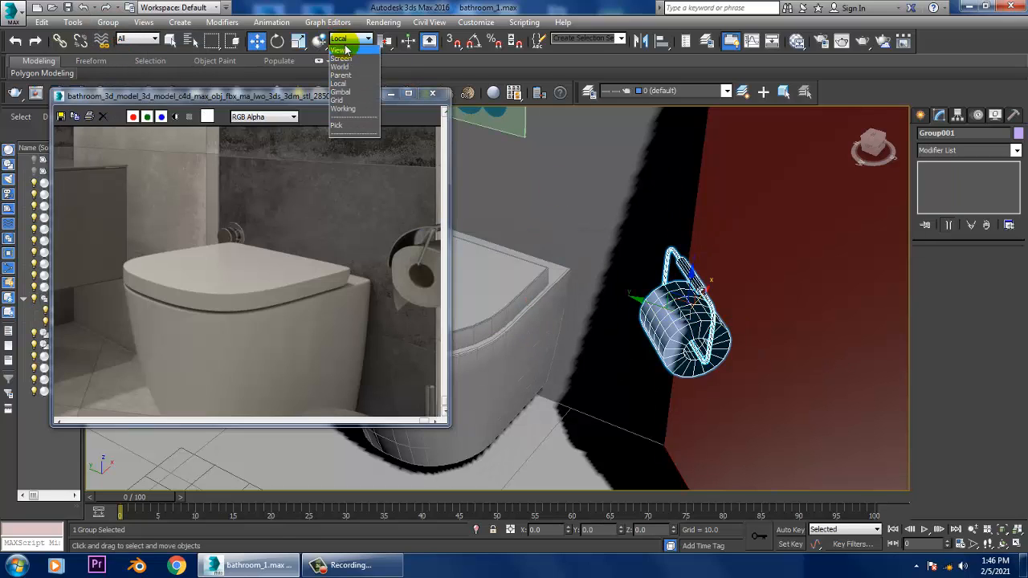
pyautogui.click(345, 51)
pyautogui.click(352, 39)
pyautogui.click(347, 51)
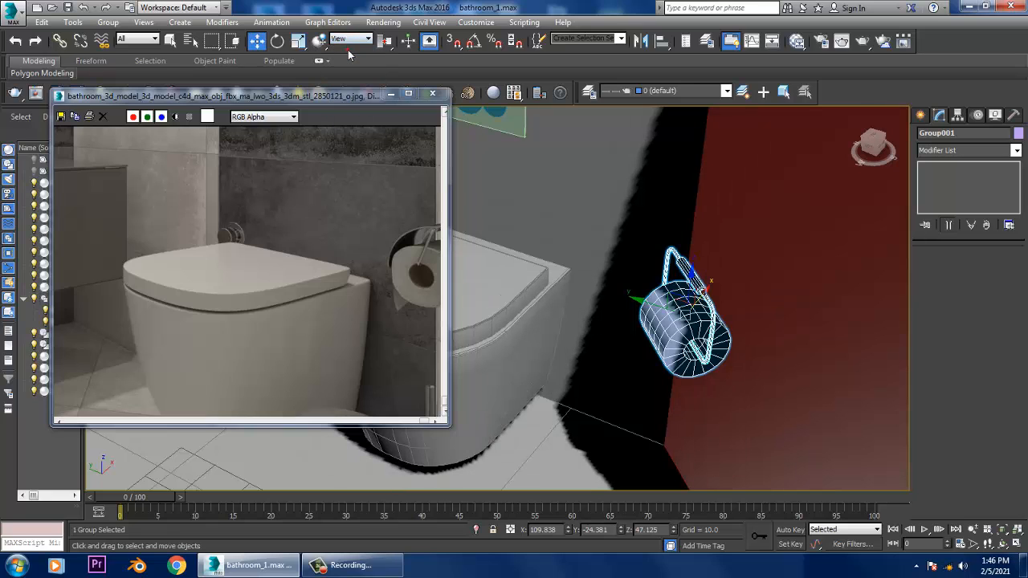
pyautogui.click(368, 42)
pyautogui.click(356, 85)
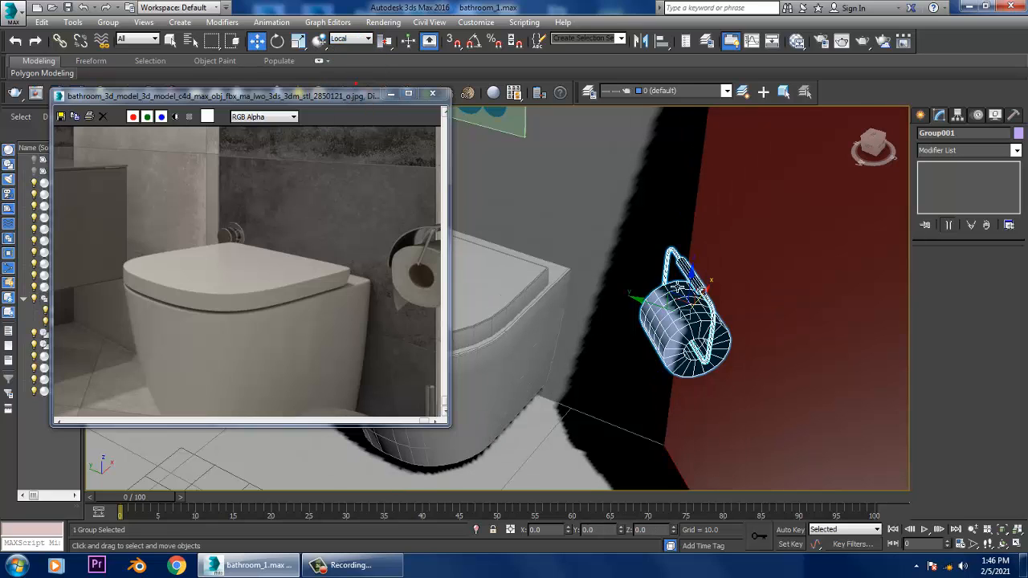
pyautogui.keyDown('alt'); pyautogui.moveTo(677, 287); pyautogui.dragTo(710, 315, button='middle'); pyautogui.keyUp('alt')
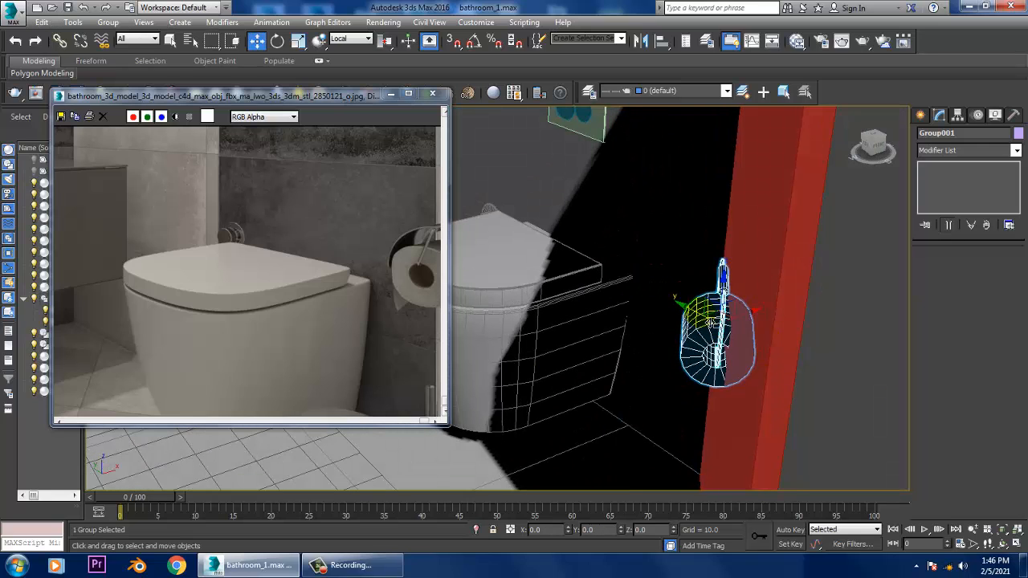
# - Draw a short horizontal line with 0.64 thickness in the Front view, running from the red wall toward the paper holder
pyautogui.hotkey('alt', 'w')
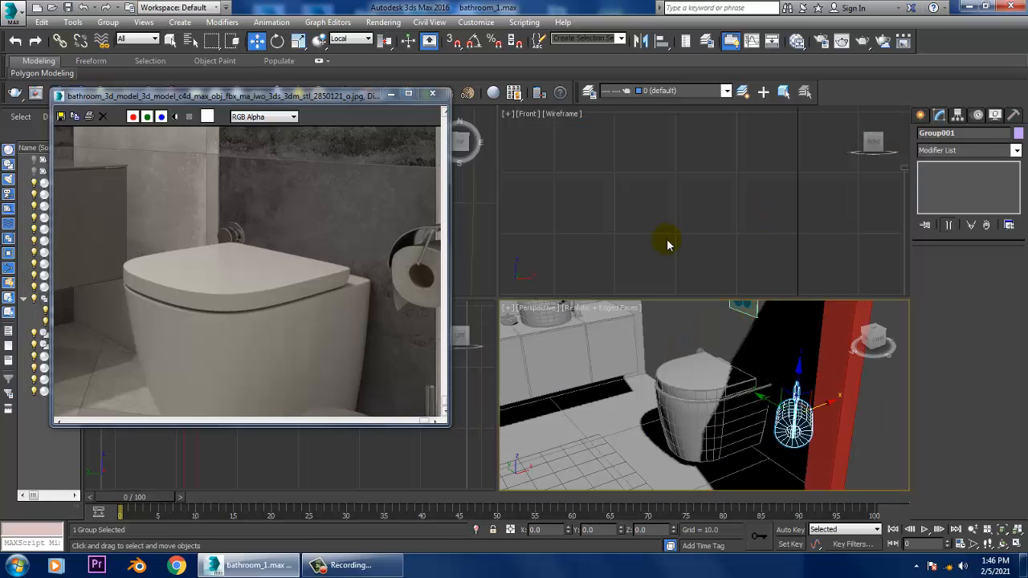
pyautogui.moveTo(792, 419); pyautogui.dragTo(756, 407, button='middle')
pyautogui.keyDown('alt'); pyautogui.moveTo(725, 372); pyautogui.dragTo(701, 355, button='middle'); pyautogui.keyUp('alt')
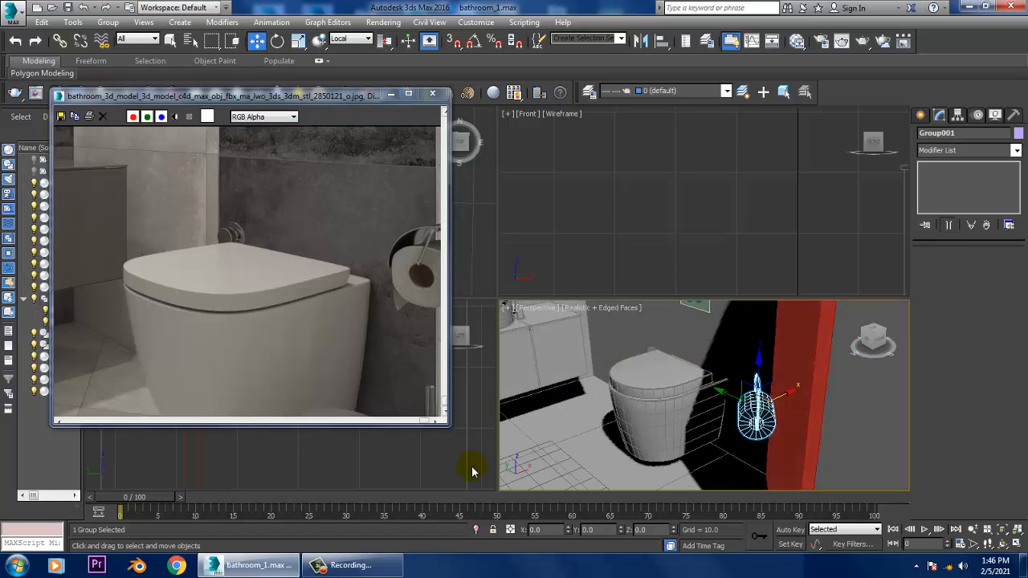
pyautogui.rightClick(474, 472)
pyautogui.rightClick(644, 215)
pyautogui.hotkey('alt', 'w')
pyautogui.press('z')
pyautogui.scroll(-6, 677, 216)
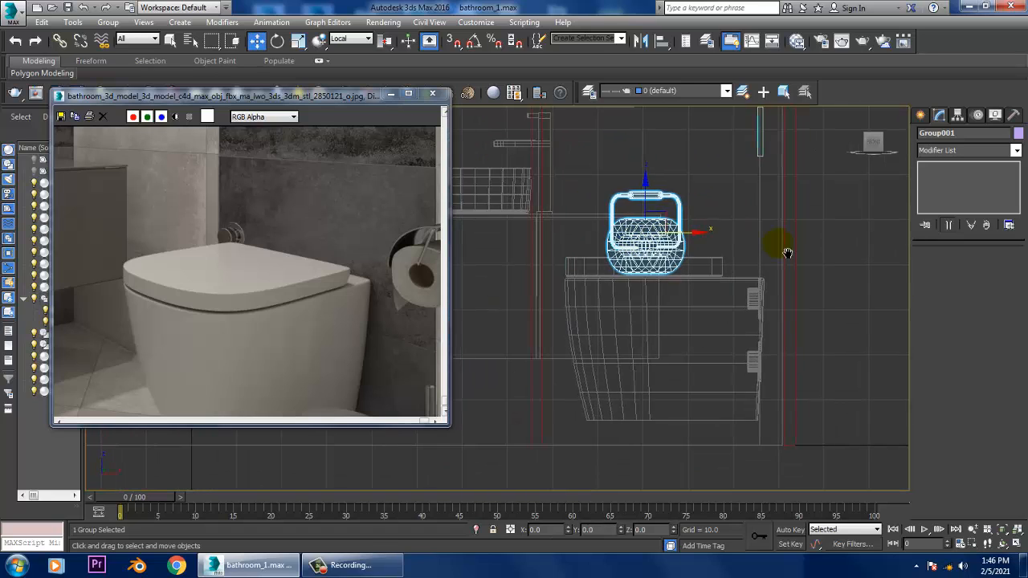
pyautogui.moveTo(787, 252); pyautogui.dragTo(774, 270, button='middle')
pyautogui.click(921, 114)
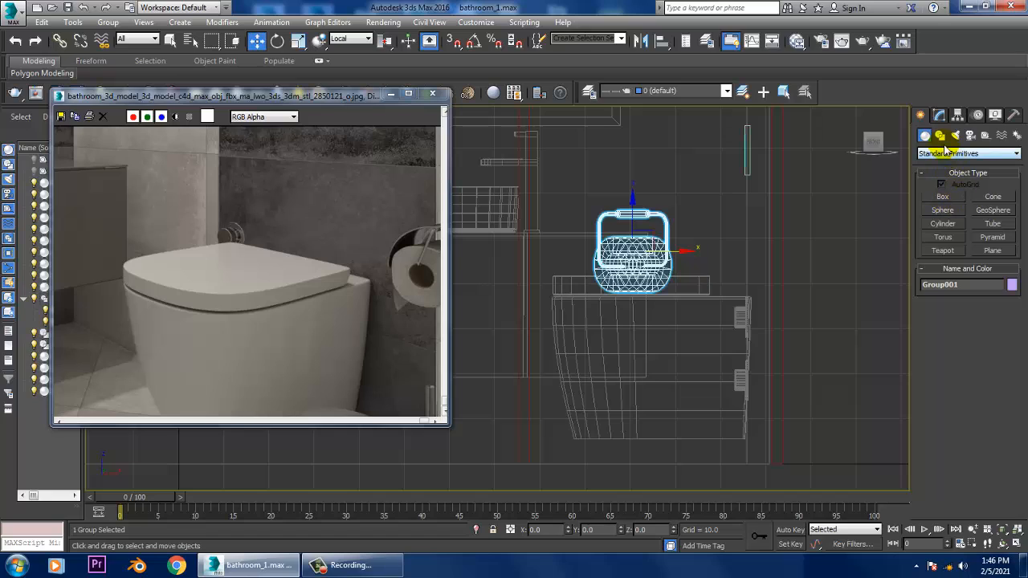
pyautogui.click(940, 136)
pyautogui.click(943, 207)
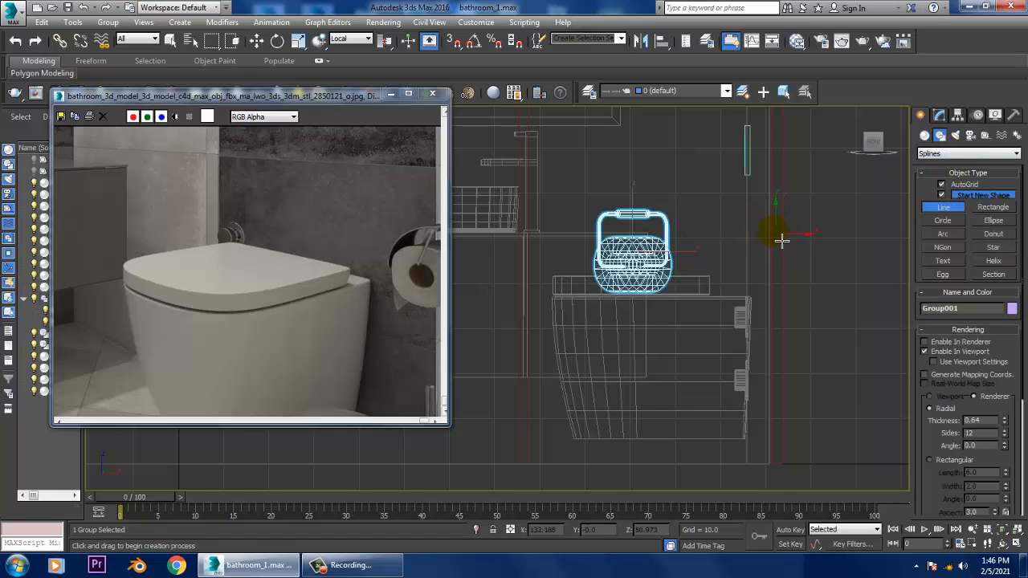
pyautogui.click(781, 240)
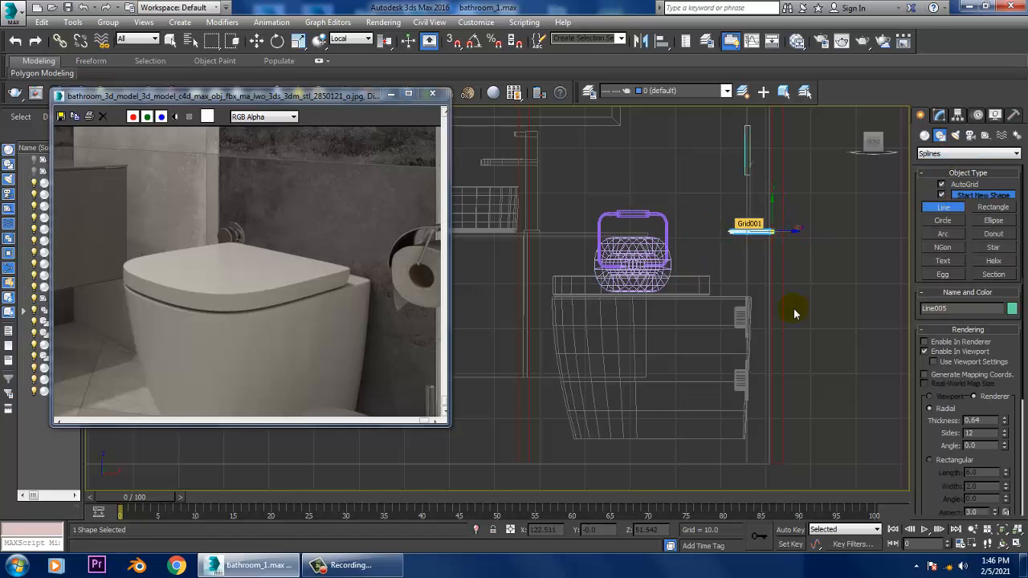
# - Rotate the short mount line in the Perspective view so it runs parallel to the side wall
pyautogui.press('w')
pyautogui.hotkey('alt', 'w')
pyautogui.middleClick(844, 367)
pyautogui.press('z')
pyautogui.hotkey('alt', 'w')
pyautogui.scroll(-6, 767, 354)
pyautogui.keyDown('alt'); pyautogui.moveTo(793, 351); pyautogui.dragTo(648, 296, button='middle'); pyautogui.keyUp('alt')
pyautogui.moveTo(647, 296); pyautogui.dragTo(767, 399)
pyautogui.moveTo(767, 400); pyautogui.dragTo(691, 373, button='middle')
pyautogui.scroll(4, 691, 329)
pyautogui.press('e')
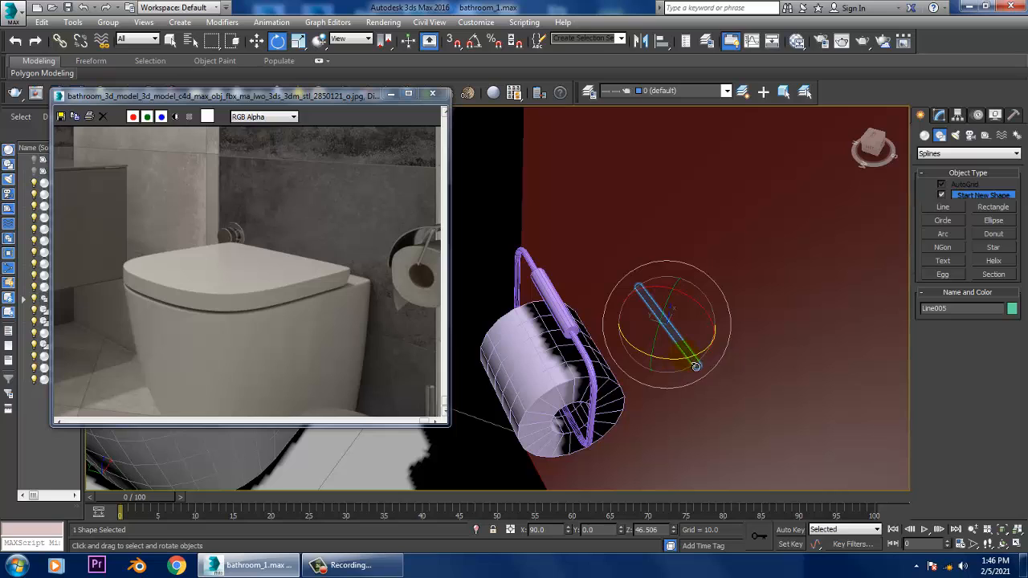
pyautogui.moveTo(695, 367); pyautogui.dragTo(562, 344)
# - Move the rotated mount line onto the upper part of the toilet paper holder
pyautogui.press('w')
pyautogui.keyDown('alt'); pyautogui.moveTo(583, 342); pyautogui.dragTo(673, 296, button='middle'); pyautogui.keyUp('alt')
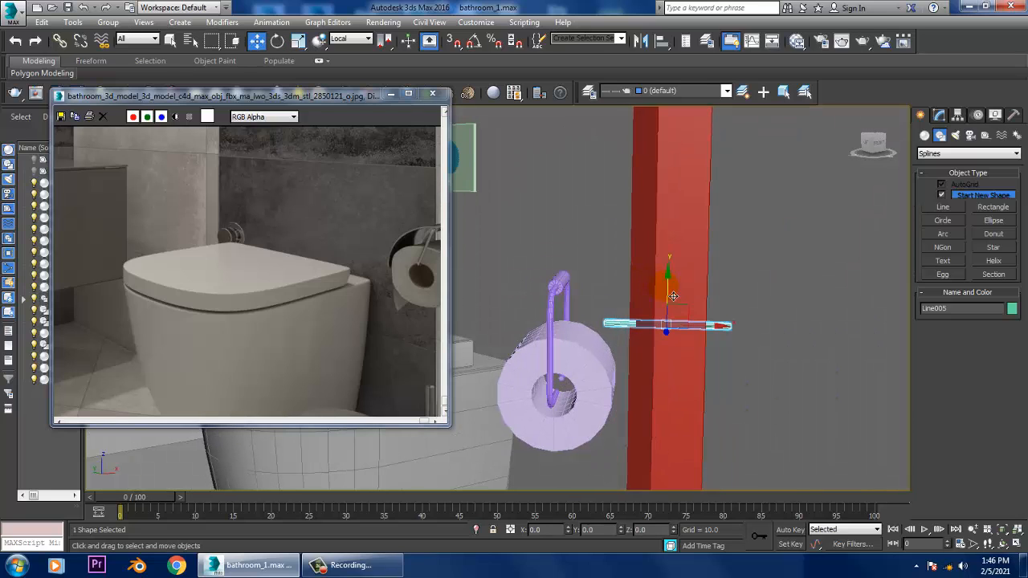
pyautogui.moveTo(673, 297); pyautogui.dragTo(674, 260)
pyautogui.keyDown('alt'); pyautogui.moveTo(669, 273); pyautogui.dragTo(766, 280, button='middle'); pyautogui.keyUp('alt')
# - Compare the modelled vanity, toilet and paper holder with the full reference image
pyautogui.scroll(3, 819, 316)
pyautogui.moveTo(831, 315)
pyautogui.mouseDown(button='middle')
pyautogui.moveTo(930, 301)
pyautogui.moveTo(845, 302)
pyautogui.mouseUp(button='middle')
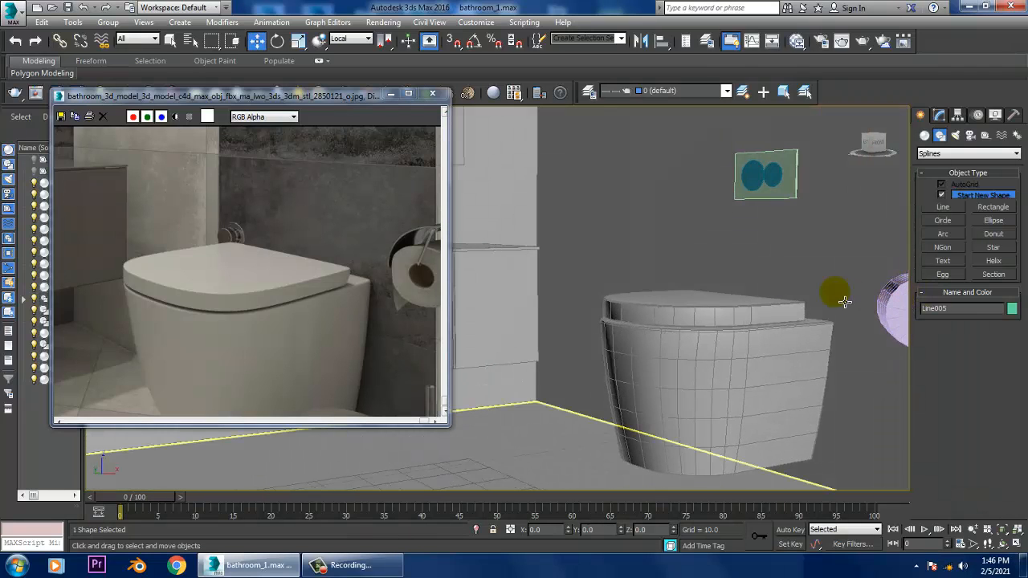
pyautogui.scroll(-3, 847, 297)
pyautogui.moveTo(778, 310); pyautogui.dragTo(727, 315, button='middle')
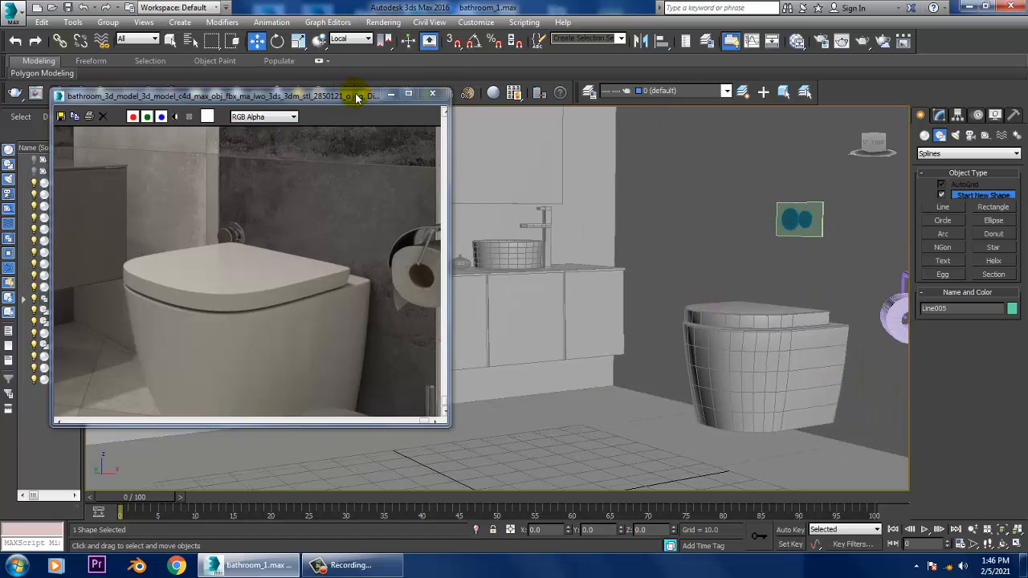
pyautogui.moveTo(356, 94); pyautogui.dragTo(230, 95)
pyautogui.moveTo(751, 297); pyautogui.dragTo(833, 326, button='middle')
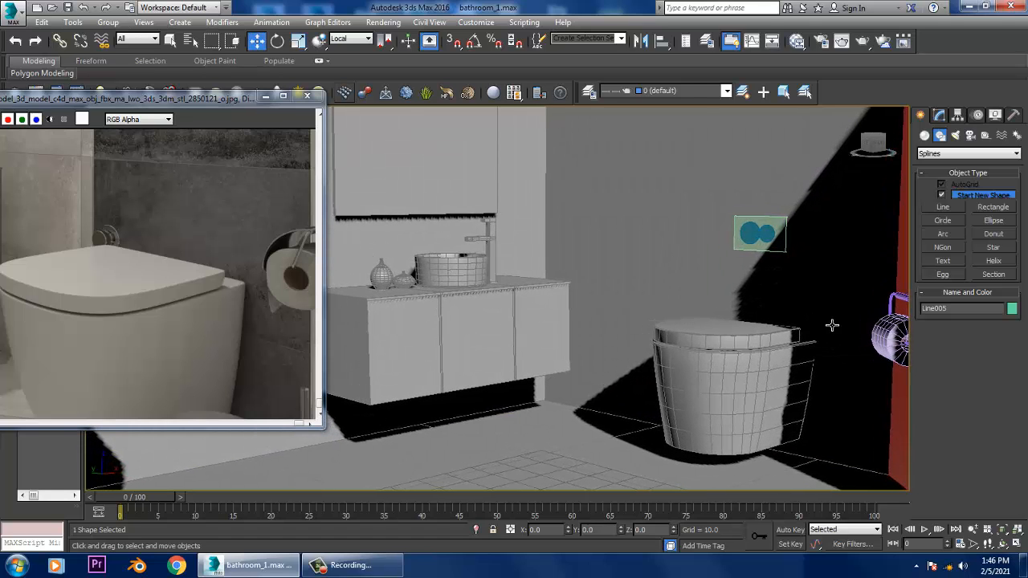
pyautogui.moveTo(741, 271); pyautogui.dragTo(396, 133, button='middle')
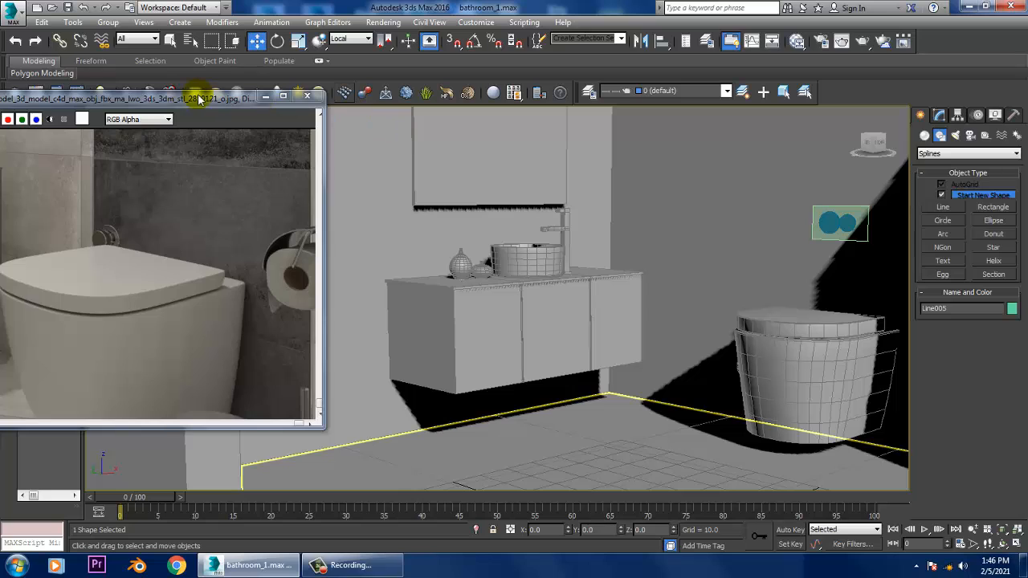
pyautogui.moveTo(199, 98); pyautogui.dragTo(548, 74)
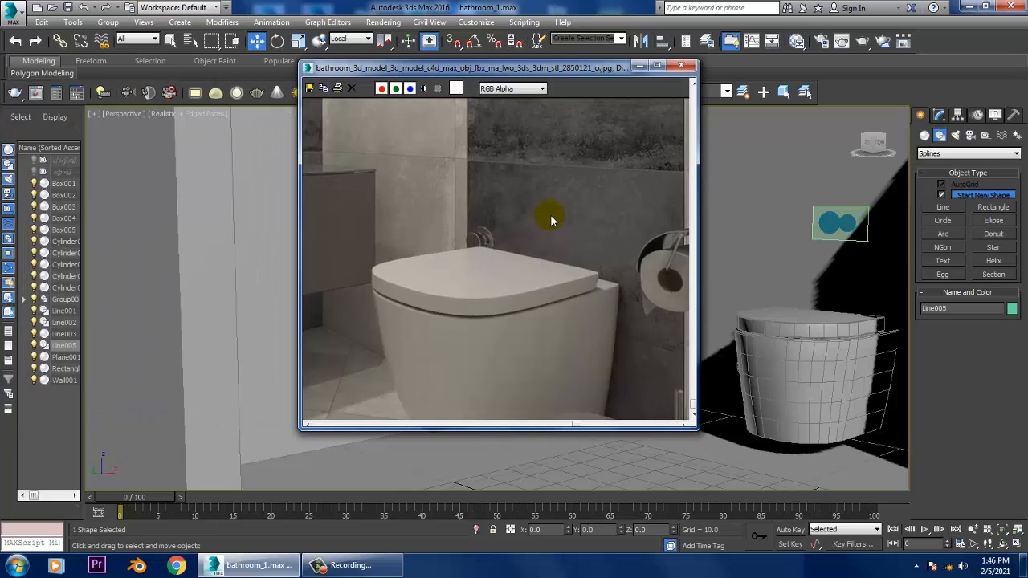
pyautogui.scroll(-5, 421, 268)
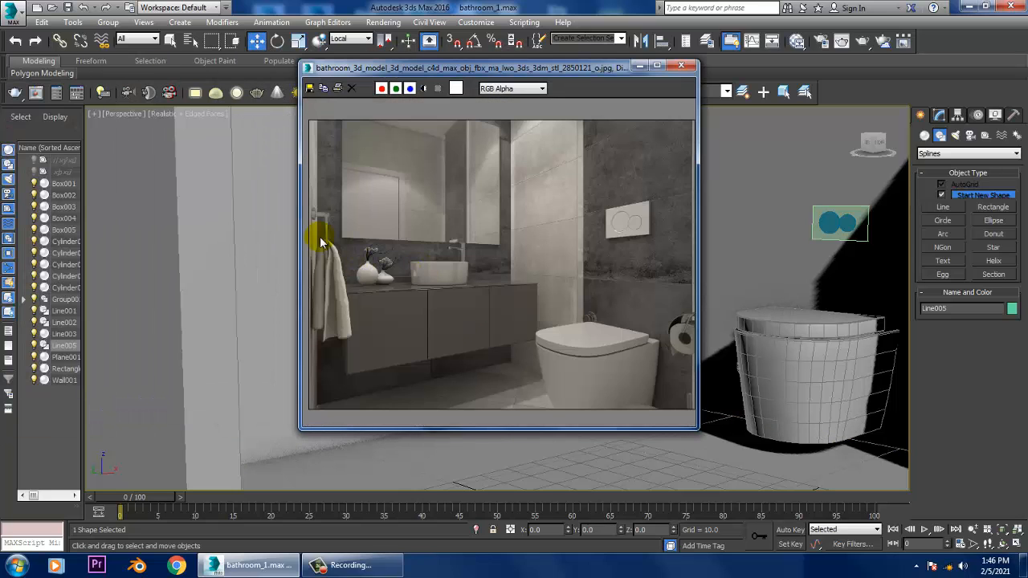
pyautogui.moveTo(461, 71); pyautogui.dragTo(93, 78)
pyautogui.keyDown('alt'); pyautogui.moveTo(582, 313); pyautogui.dragTo(610, 306, button='middle'); pyautogui.keyUp('alt')
# - Clone the red wall panel as a copy and place it toward the opposite side of the room
pyautogui.scroll(-4, 776, 339)
pyautogui.click(774, 300)
pyautogui.keyDown('alt'); pyautogui.moveTo(775, 300); pyautogui.dragTo(809, 371, button='middle'); pyautogui.keyUp('alt')
pyautogui.moveTo(809, 442)
pyautogui.keyDown('shift'); pyautogui.mouseDown()
pyautogui.moveTo(515, 421)
pyautogui.moveTo(525, 482)
pyautogui.moveTo(539, 420)
pyautogui.mouseUp(); pyautogui.keyUp('shift')
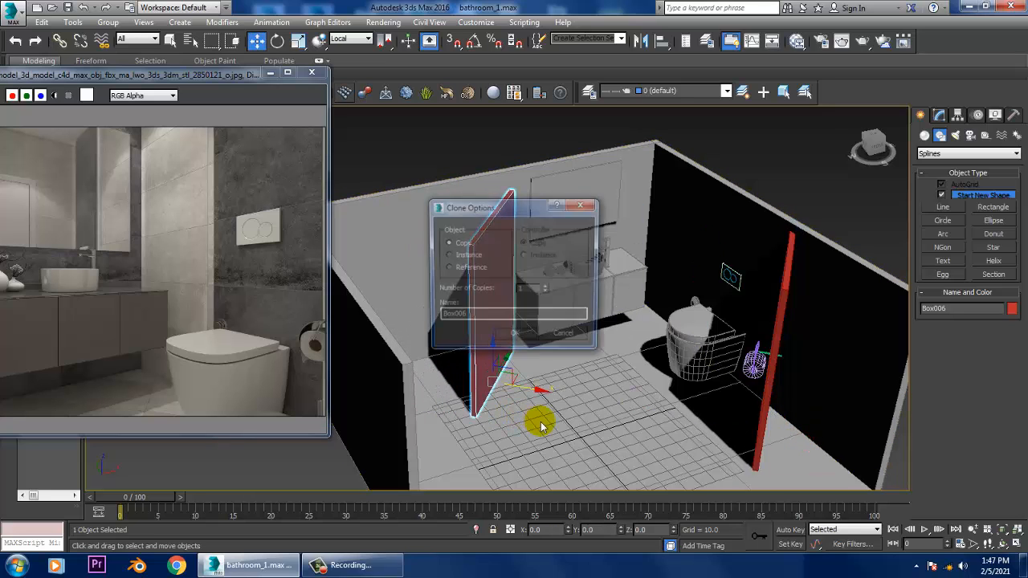
pyautogui.click(523, 339)
# - Rotate the copied red panel about its vertical axis and shift it closer to the opposite side wall
pyautogui.moveTo(143, 75); pyautogui.dragTo(295, 91)
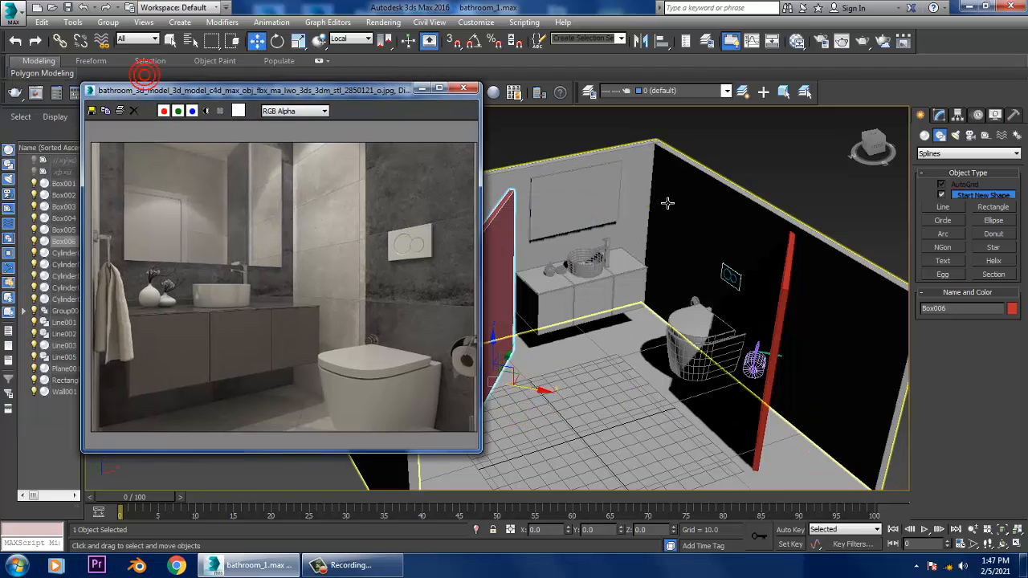
pyautogui.keyDown('alt'); pyautogui.moveTo(667, 202); pyautogui.dragTo(719, 287, button='middle'); pyautogui.keyUp('alt')
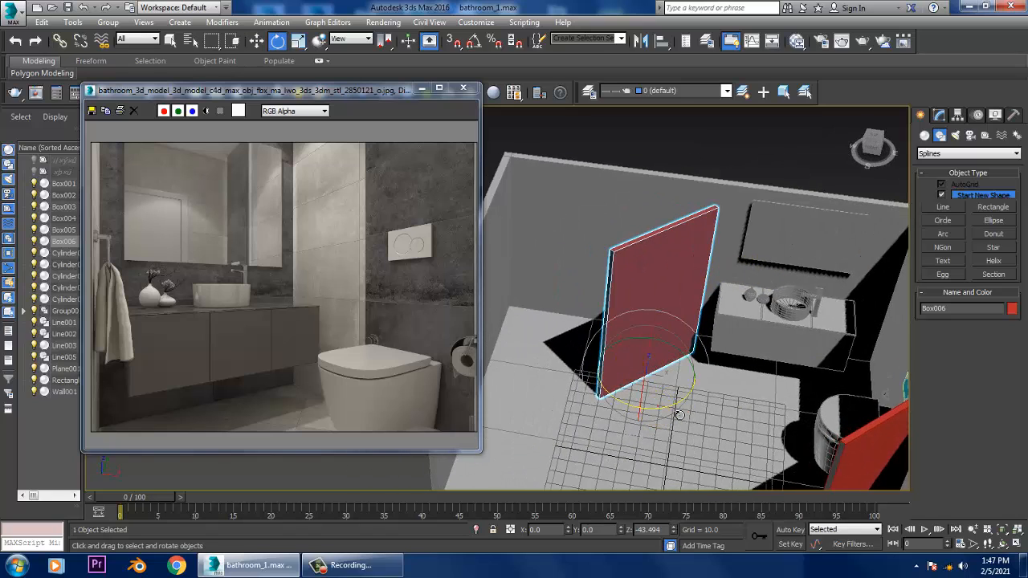
pyautogui.moveTo(679, 414); pyautogui.dragTo(720, 412)
pyautogui.keyDown('alt'); pyautogui.moveTo(679, 368); pyautogui.dragTo(626, 426, button='middle'); pyautogui.keyUp('alt')
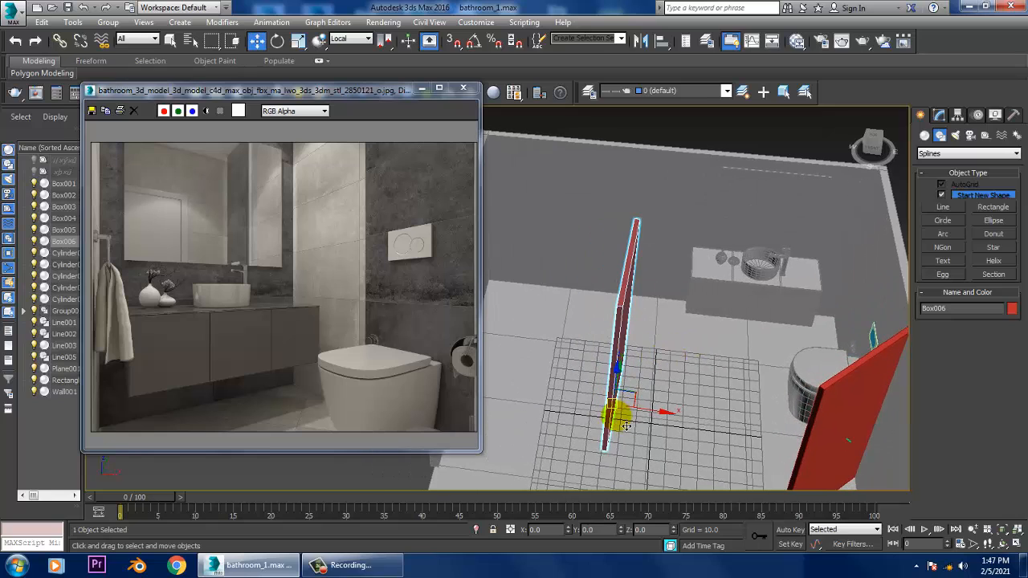
pyautogui.moveTo(674, 424); pyautogui.dragTo(569, 400)
# - Try a further rotation of the copied panel and undo the last two changes
pyautogui.press('e')
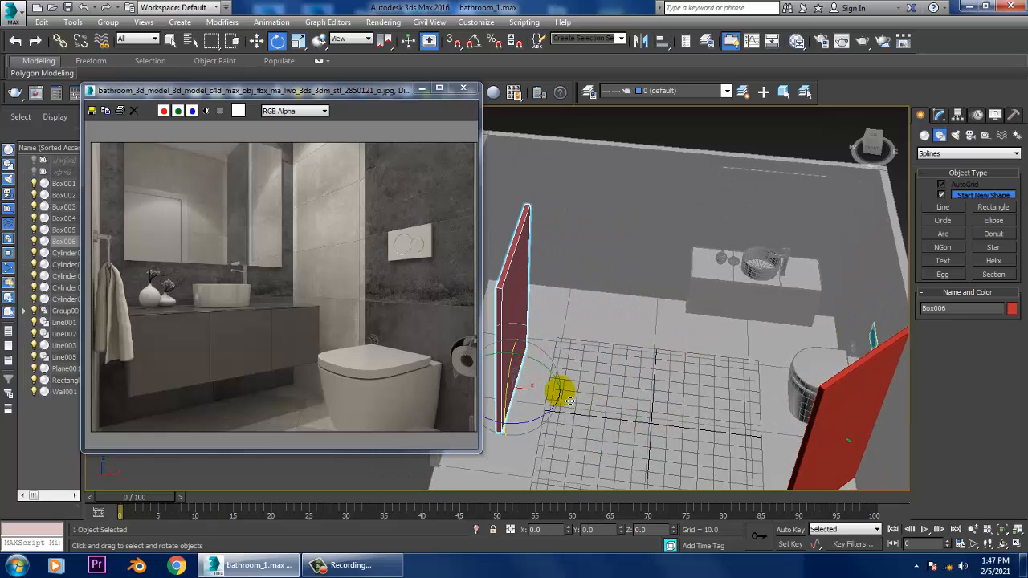
pyautogui.moveTo(529, 429); pyautogui.dragTo(501, 423)
pyautogui.press('w')
pyautogui.keyDown('alt'); pyautogui.moveTo(502, 419); pyautogui.dragTo(681, 330, button='middle'); pyautogui.keyUp('alt')
pyautogui.scroll(3, 666, 381)
pyautogui.keyDown('alt'); pyautogui.moveTo(666, 381); pyautogui.dragTo(683, 283, button='middle'); pyautogui.keyUp('alt')
pyautogui.scroll(1, 641, 386)
pyautogui.scroll(2, 642, 386)
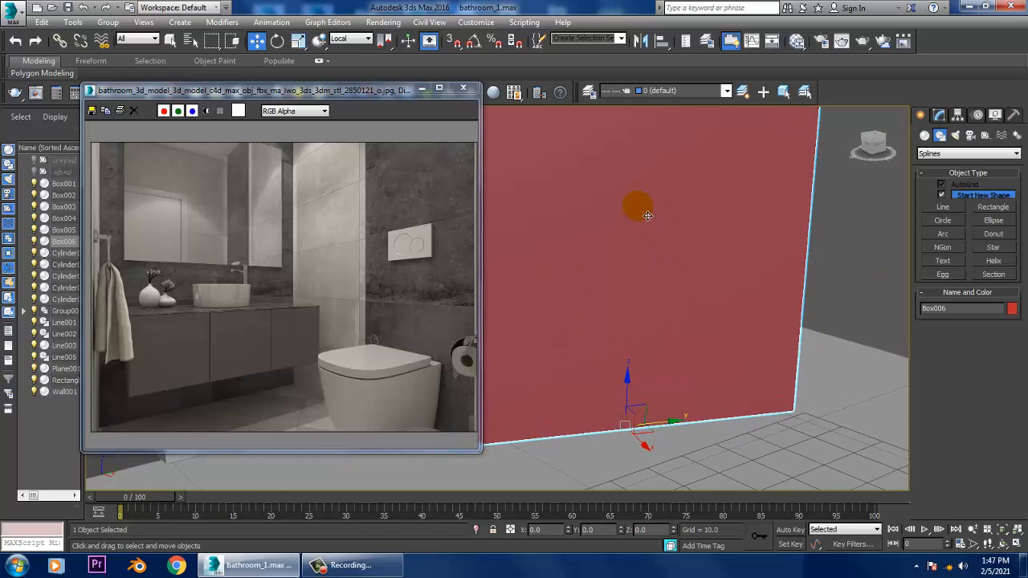
pyautogui.keyDown('alt'); pyautogui.moveTo(647, 215); pyautogui.dragTo(705, 267, button='middle'); pyautogui.keyUp('alt')
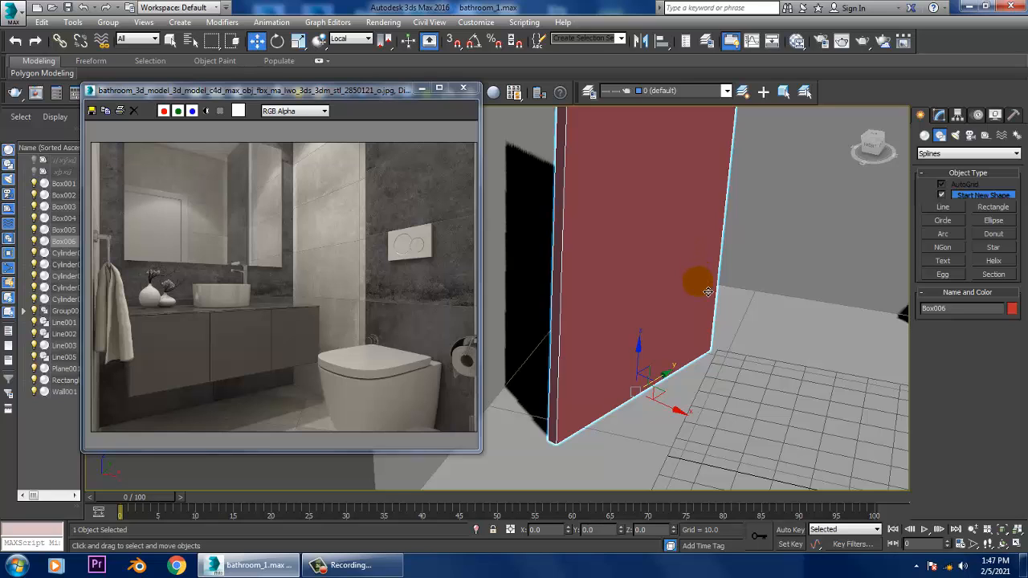
pyautogui.hotkey('ctrl', 'z')
pyautogui.hotkey('ctrl', 'z')
# - Frame the copied panel in the Left view and examine the towel hook in the reference image
pyautogui.hotkey('alt', 'w')
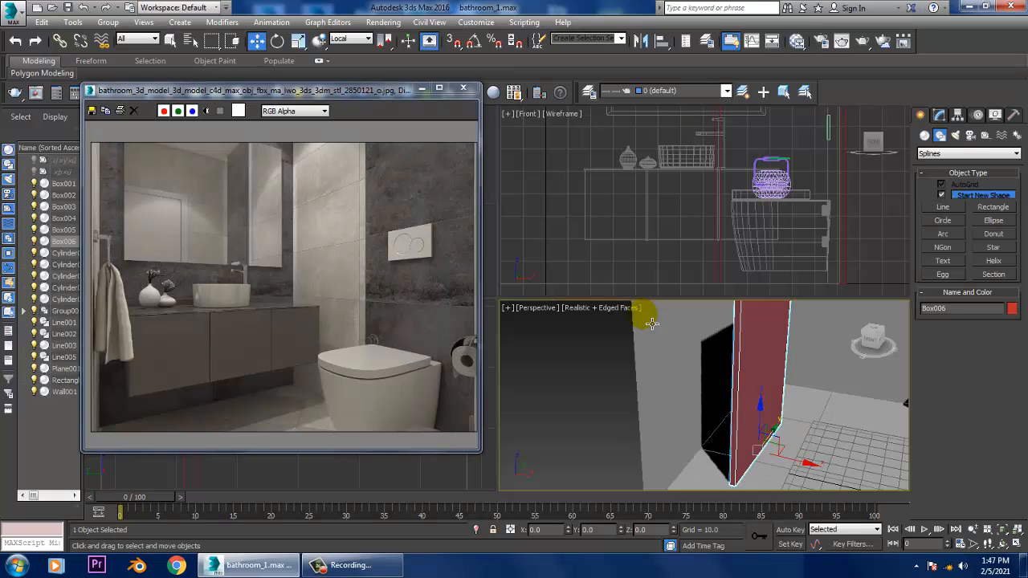
pyautogui.rightClick(403, 483)
pyautogui.hotkey('alt', 'w')
pyautogui.press('z')
pyautogui.moveTo(558, 383); pyautogui.dragTo(702, 311, button='middle')
pyautogui.scroll(-4, 734, 359)
pyautogui.scroll(2, 707, 336)
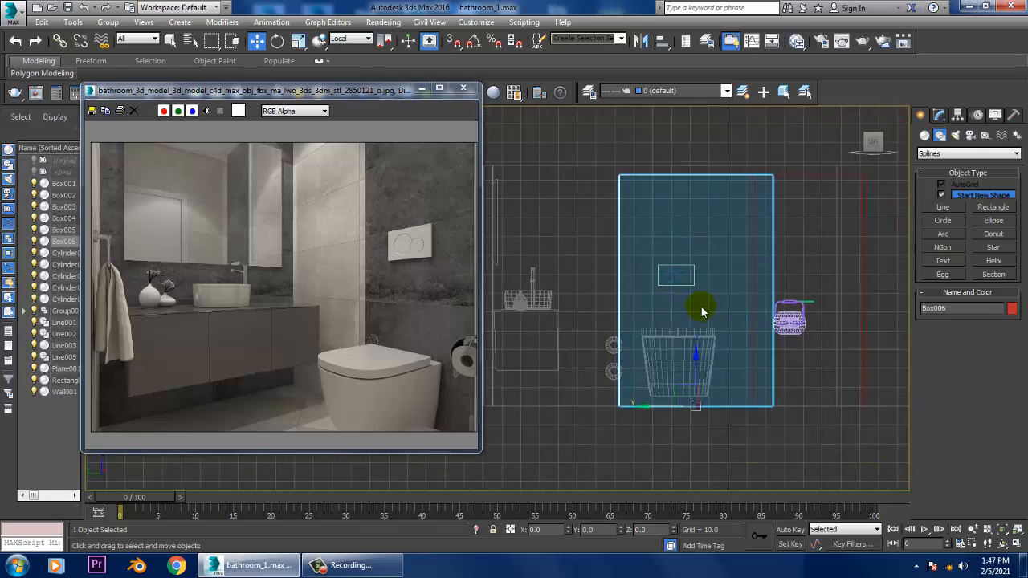
pyautogui.scroll(2, 706, 308)
pyautogui.click(131, 270)
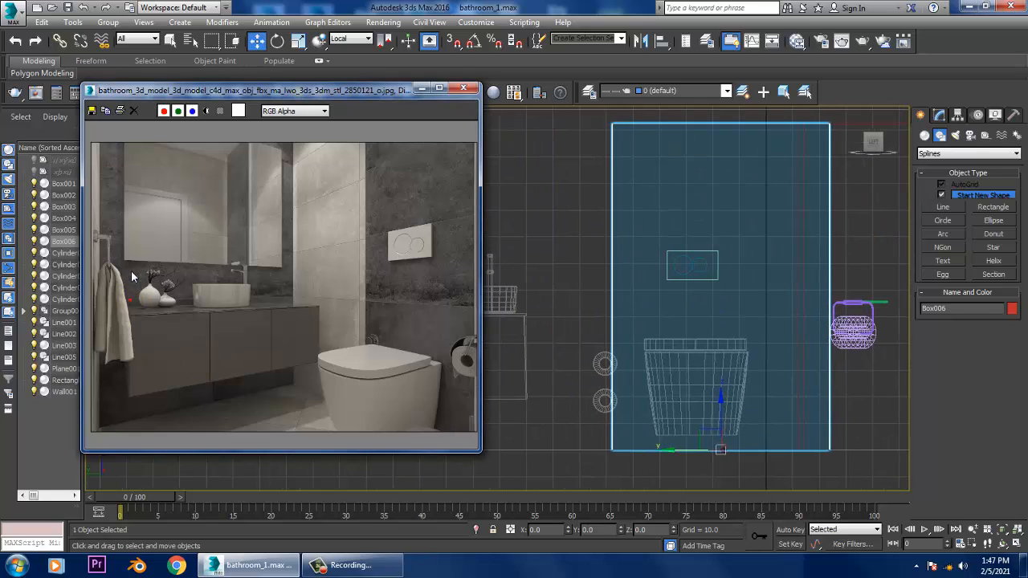
pyautogui.scroll(2, 133, 259)
pyautogui.scroll(-1, 133, 259)
pyautogui.moveTo(156, 258); pyautogui.dragTo(269, 238, button='middle')
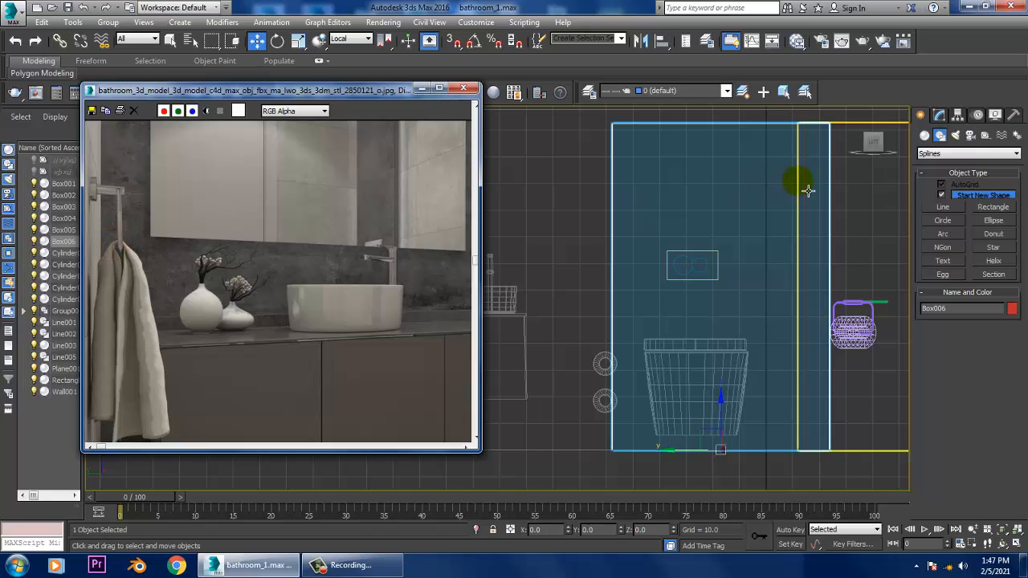
# - Create a thin AutoGrid cylinder of radius about 3.13 over the copied panel as the towel hook's base
pyautogui.click(925, 135)
pyautogui.click(952, 225)
pyautogui.scroll(5, 792, 328)
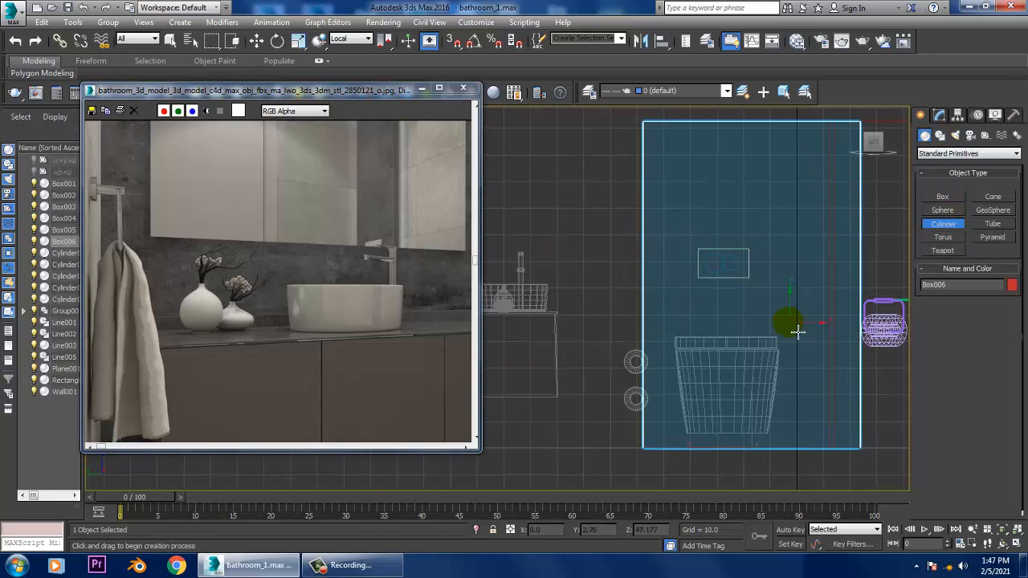
pyautogui.moveTo(740, 285); pyautogui.dragTo(718, 333, button='middle')
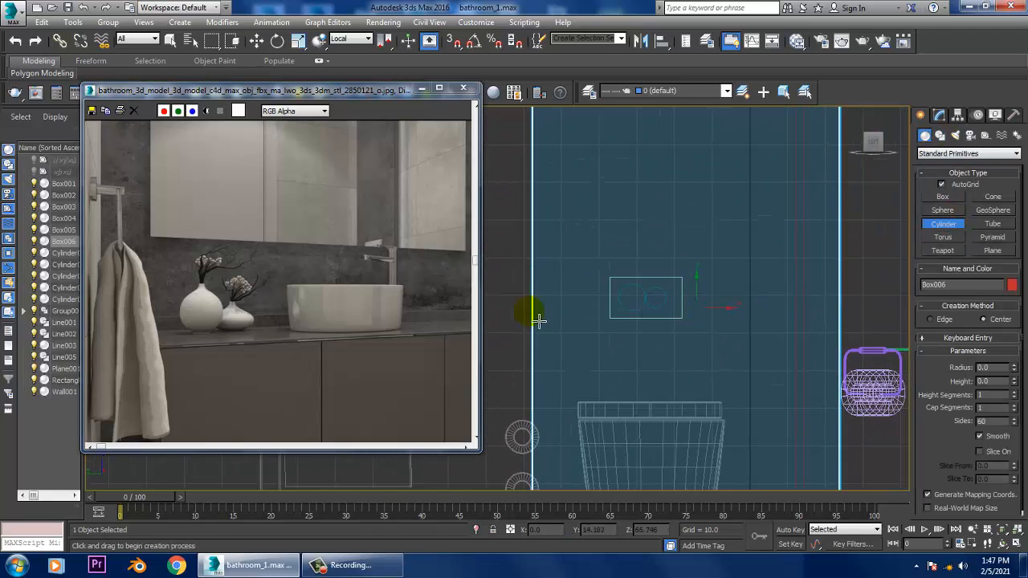
pyautogui.moveTo(673, 289); pyautogui.dragTo(831, 269, button='middle')
pyautogui.moveTo(610, 265); pyautogui.dragTo(557, 325, button='middle')
pyautogui.moveTo(788, 255); pyautogui.dragTo(797, 261)
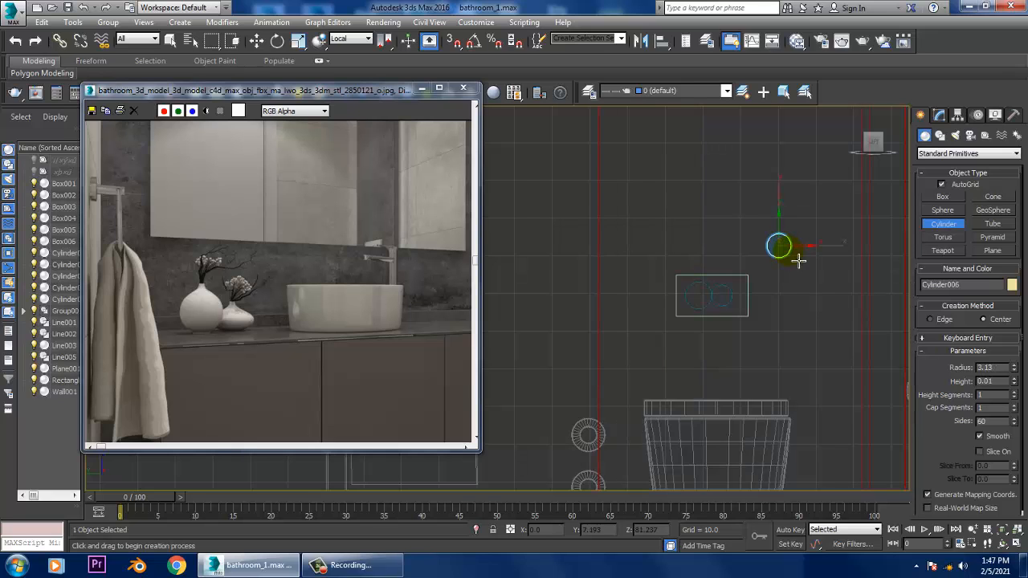
pyautogui.click(794, 271)
# - Move the hook base cylinder so it protrudes from the room-facing side of the copied red panel
pyautogui.press('w')
pyautogui.hotkey('alt', 'w')
pyautogui.middleClick(776, 390)
pyautogui.press('z')
pyautogui.hotkey('alt', 'w')
pyautogui.scroll(-3, 774, 385)
pyautogui.keyDown('alt'); pyautogui.moveTo(774, 385); pyautogui.dragTo(734, 379, button='middle'); pyautogui.keyUp('alt')
pyautogui.scroll(-3, 793, 388)
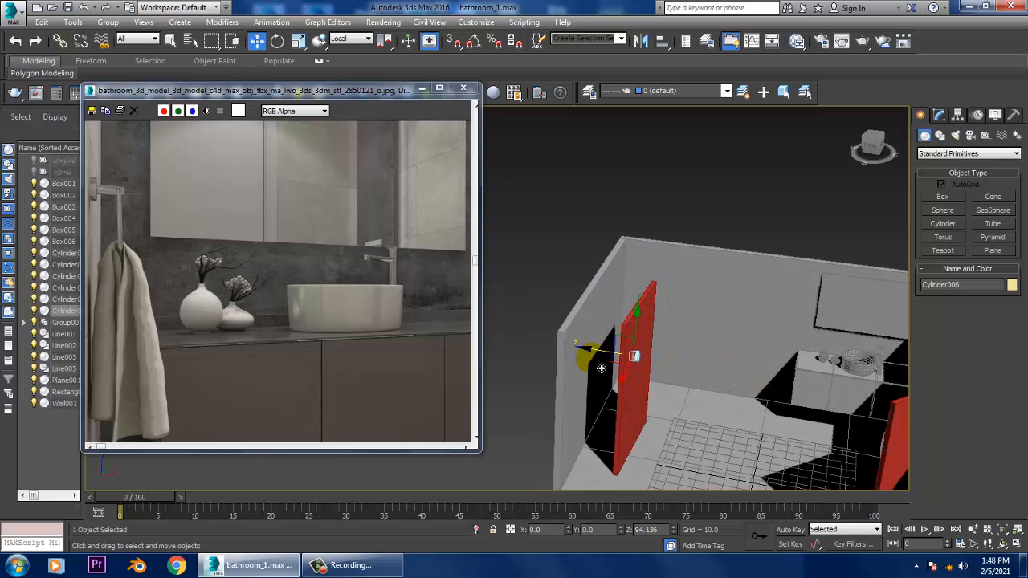
pyautogui.press('z')
pyautogui.scroll(-4, 661, 374)
pyautogui.keyDown('alt'); pyautogui.moveTo(661, 374); pyautogui.dragTo(730, 345, button='middle'); pyautogui.keyUp('alt')
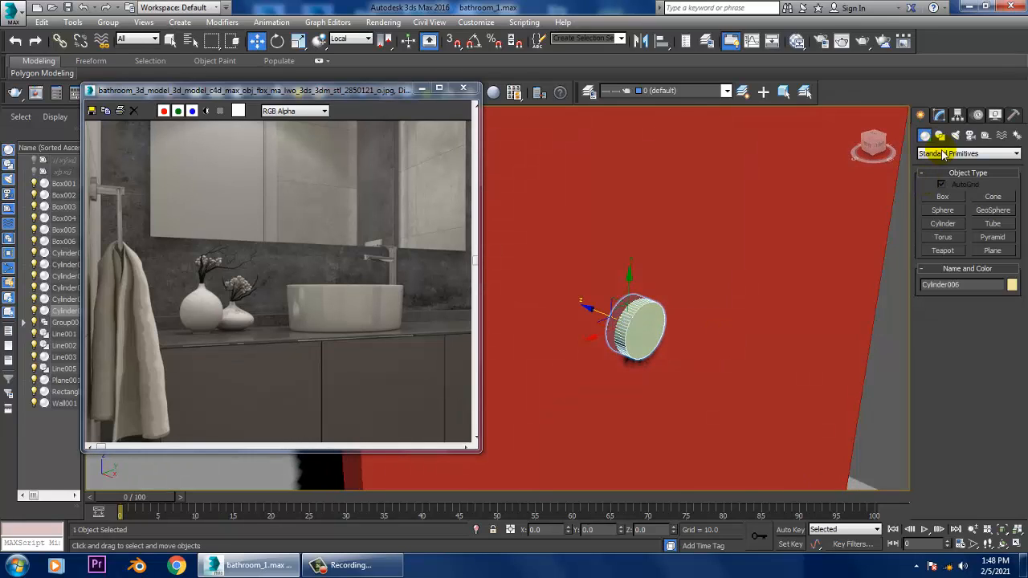
# - Convert the hook base cylinder to an Editable Poly and inset its front cap polygon
pyautogui.rightClick(649, 333)
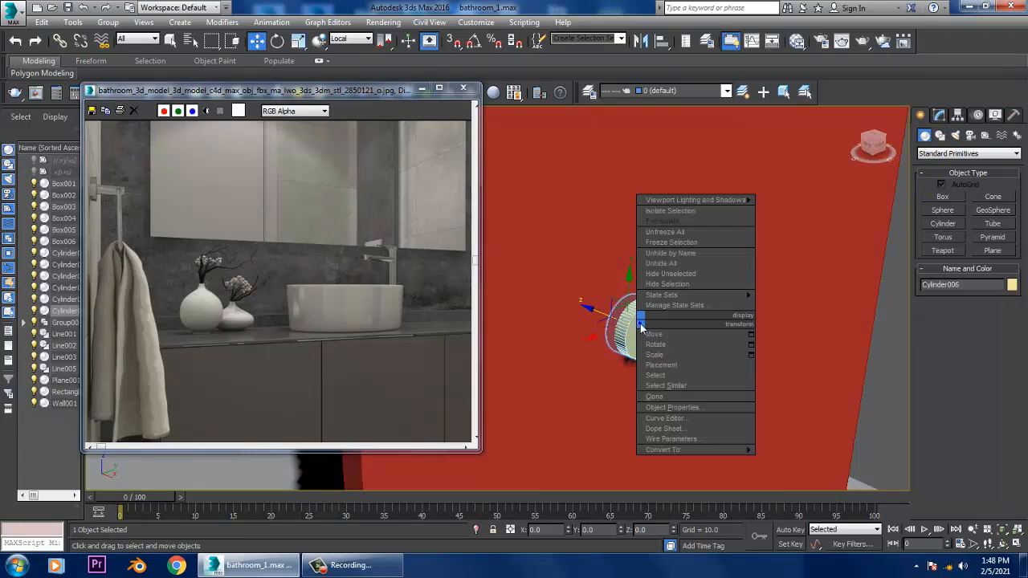
pyautogui.moveTo(706, 447)
pyautogui.click(803, 462)
pyautogui.press('4')
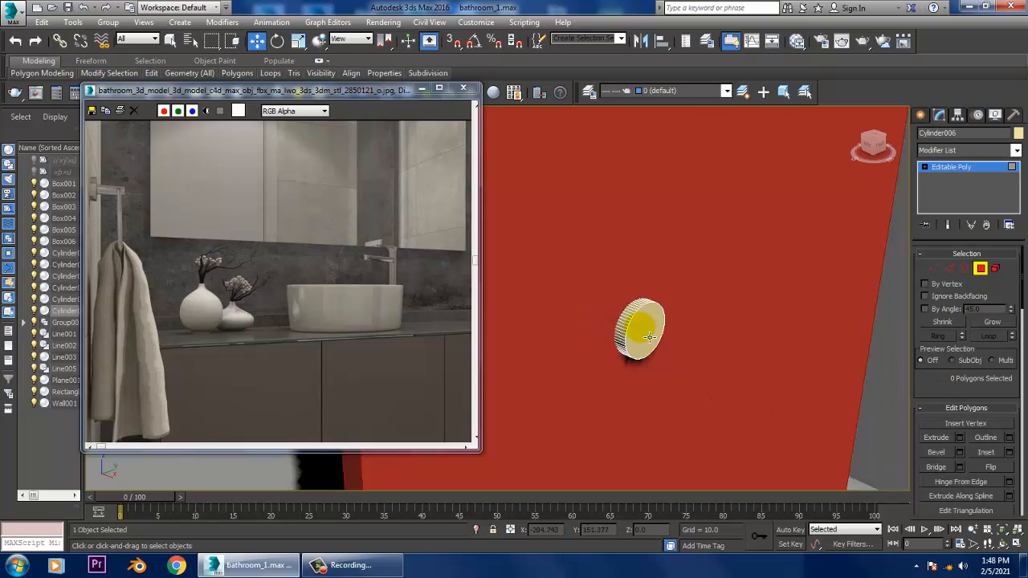
pyautogui.click(639, 328)
pyautogui.click(1009, 452)
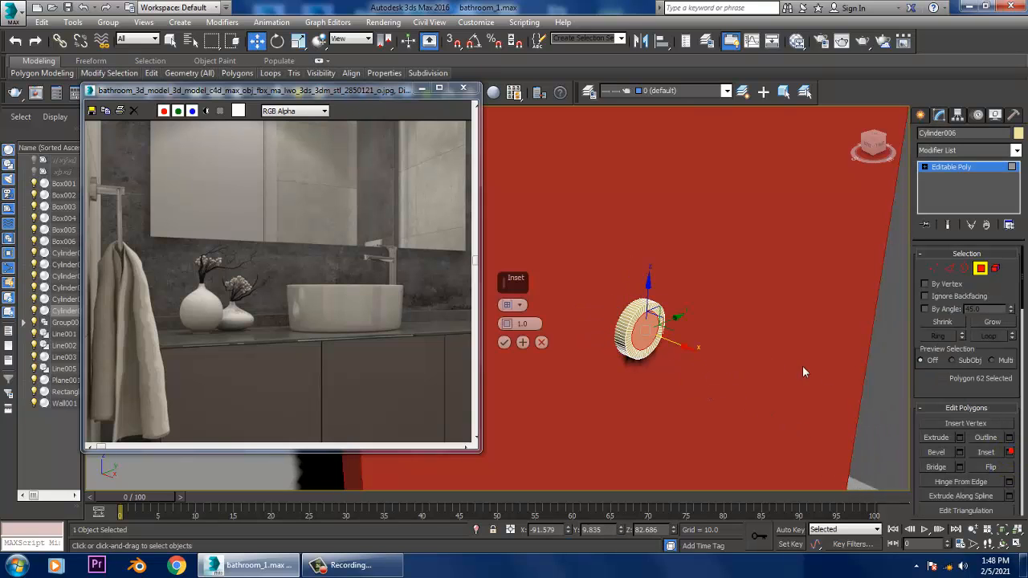
pyautogui.moveTo(509, 325); pyautogui.dragTo(508, 322)
pyautogui.click(504, 342)
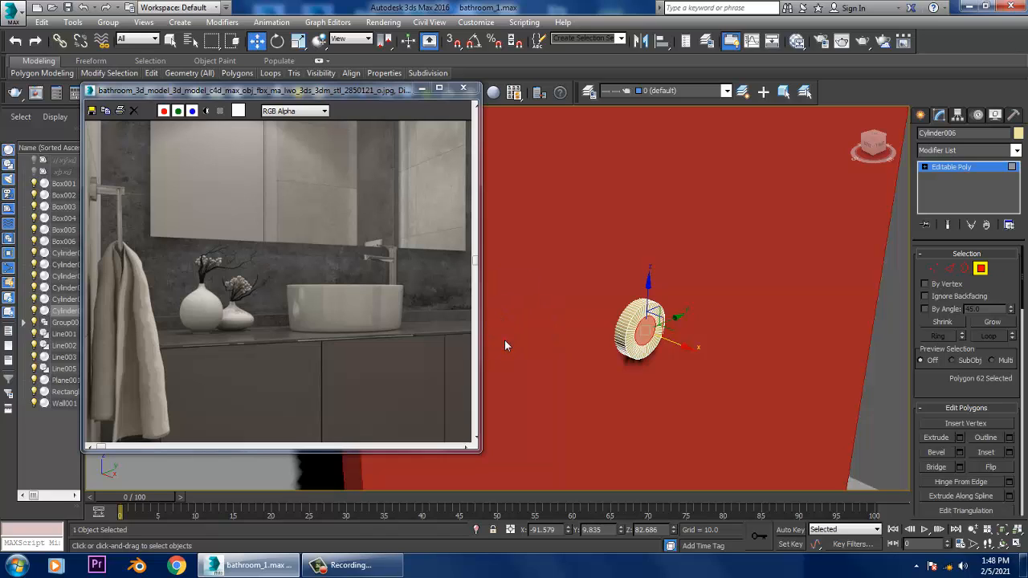
# - Extrude the inset polygon by about 7.152 to form the hook's stem, and leave polygon editing
pyautogui.click(960, 438)
pyautogui.moveTo(507, 329); pyautogui.dragTo(519, 353)
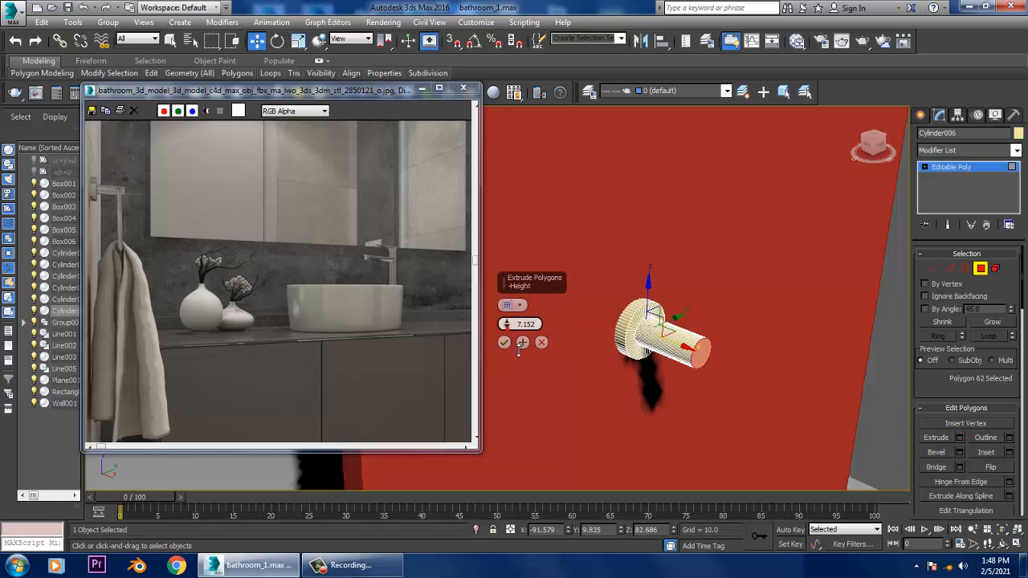
pyautogui.click(506, 344)
pyautogui.click(850, 312)
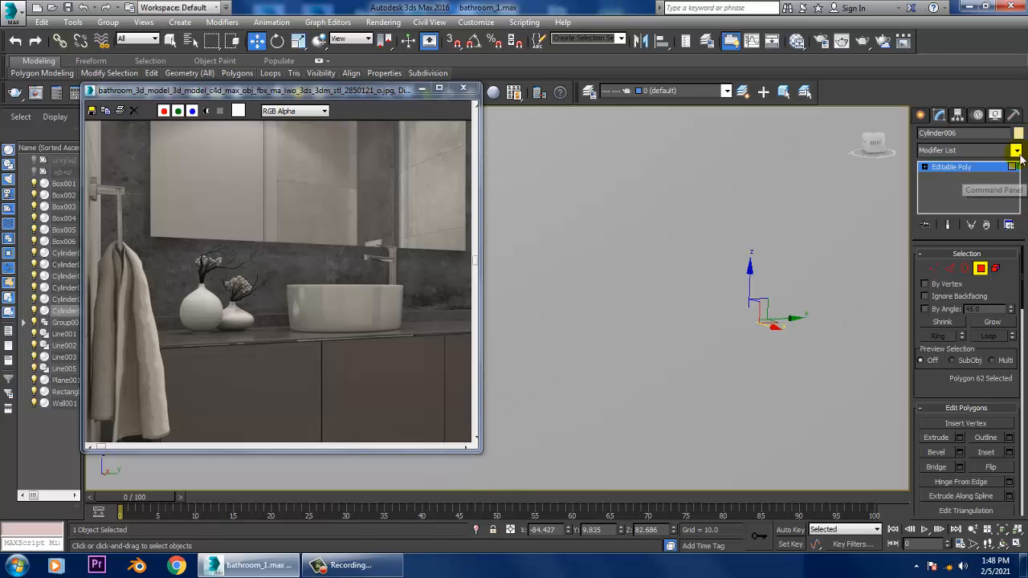
pyautogui.keyDown('alt'); pyautogui.moveTo(866, 289); pyautogui.dragTo(888, 295, button='middle'); pyautogui.keyUp('alt')
pyautogui.click(964, 167)
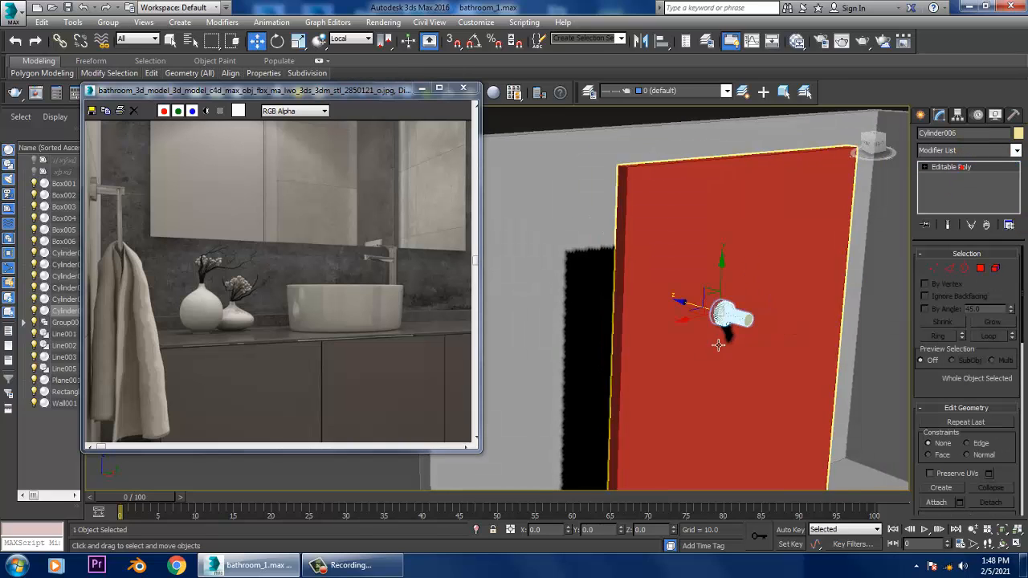
# - Scale down the whole hook and compare it with the towel hook in the reference image
pyautogui.press('r')
pyautogui.scroll(1, 734, 350)
pyautogui.press('w')
pyautogui.keyDown('alt'); pyautogui.moveTo(734, 350); pyautogui.dragTo(769, 310, button='middle'); pyautogui.keyUp('alt')
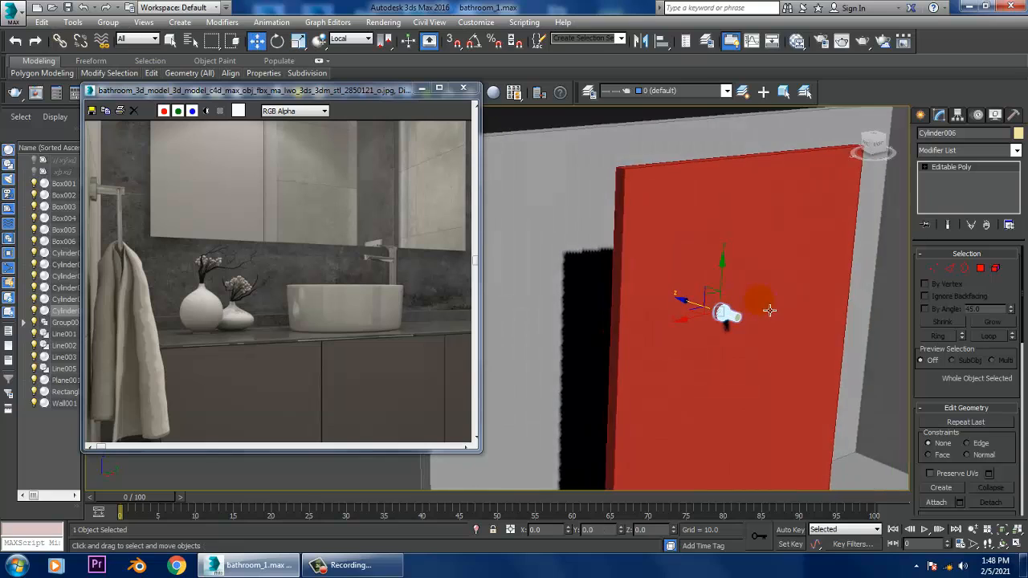
pyautogui.scroll(3, 745, 326)
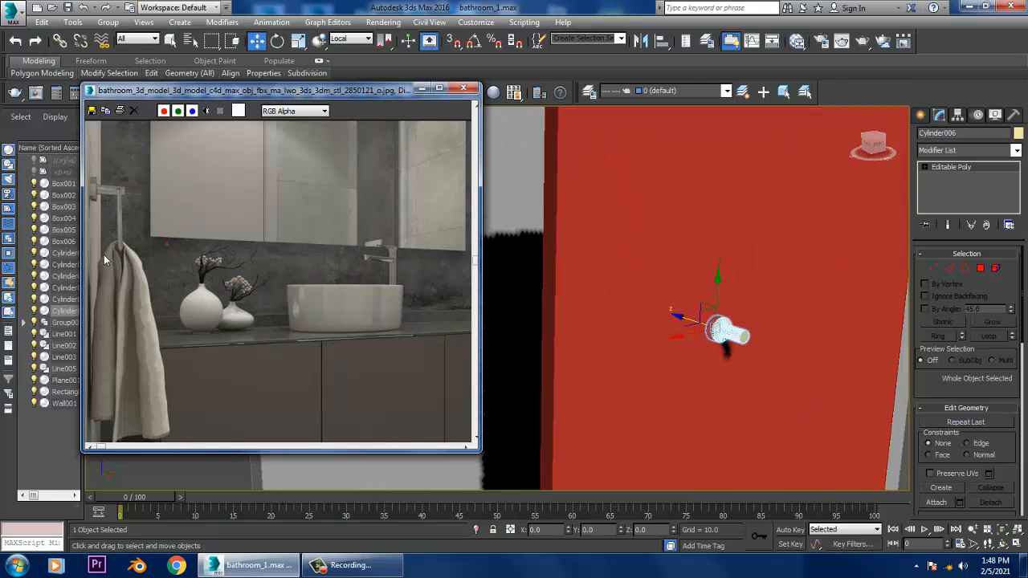
pyautogui.scroll(3, 130, 224)
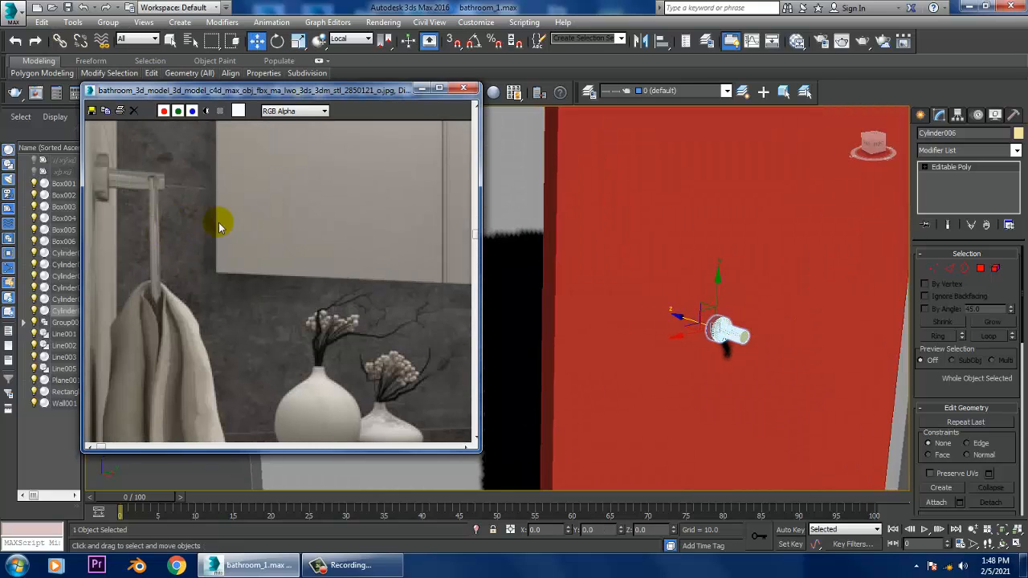
pyautogui.moveTo(758, 315); pyautogui.dragTo(701, 298, button='middle')
pyautogui.keyDown('alt'); pyautogui.moveTo(806, 346); pyautogui.dragTo(693, 275, button='middle'); pyautogui.keyUp('alt')
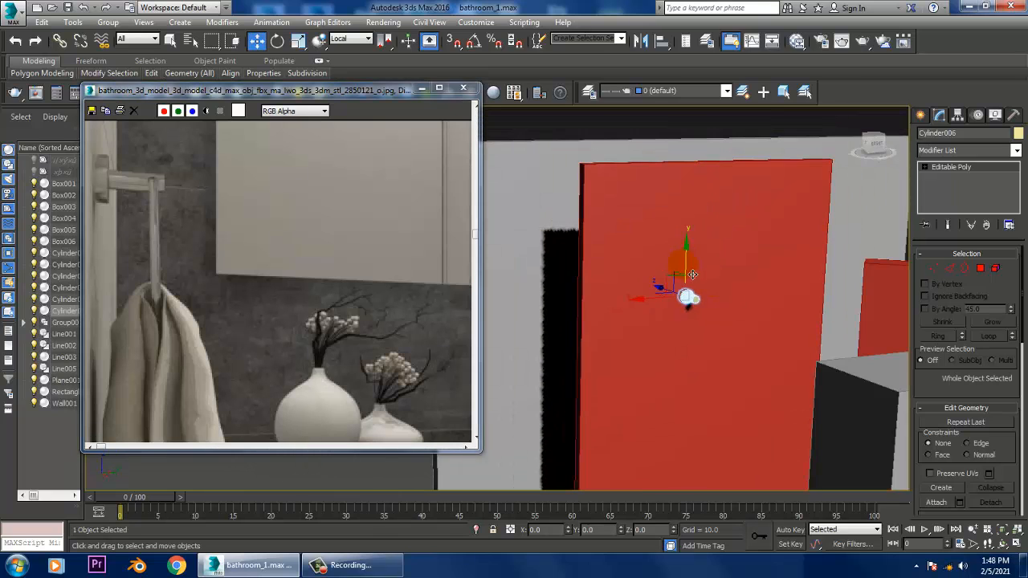
# - Copy the finished hook sideways along the red panel to form a second towel bar support
pyautogui.moveTo(697, 310); pyautogui.dragTo(697, 344)
pyautogui.scroll(3, 697, 344)
pyautogui.keyDown('alt'); pyautogui.moveTo(699, 341); pyautogui.dragTo(723, 356, button='middle'); pyautogui.keyUp('alt')
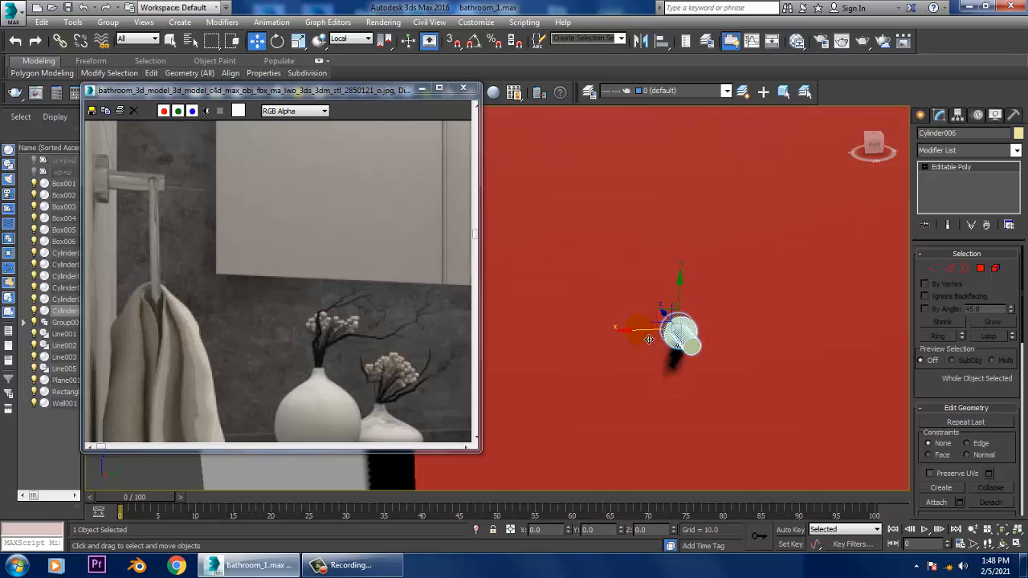
pyautogui.moveTo(648, 339)
pyautogui.mouseDown()
pyautogui.moveTo(588, 342)
pyautogui.moveTo(799, 355)
pyautogui.mouseUp()
pyautogui.click(516, 338)
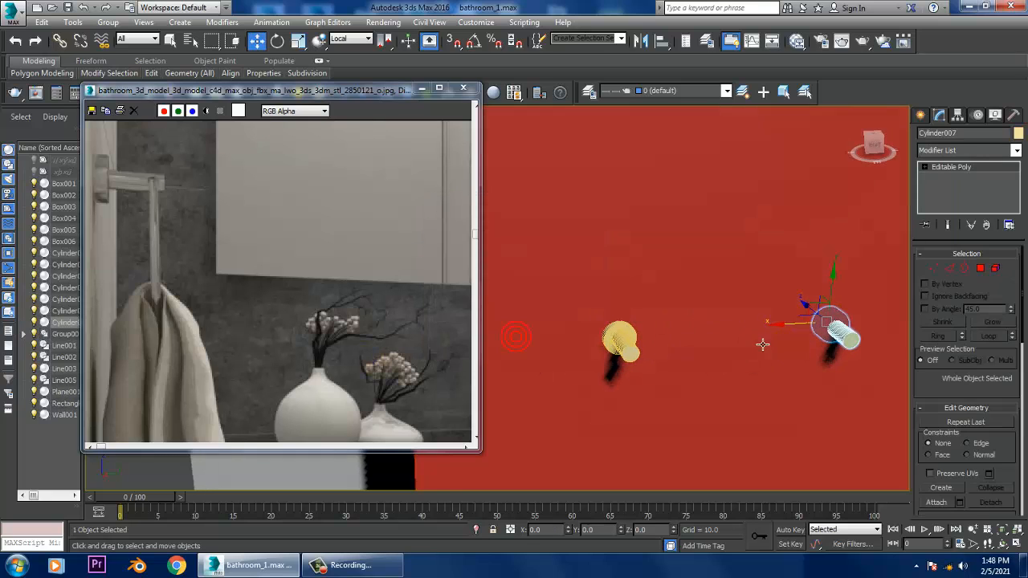
# - Draw a small cylinder beside the hook stem's tip in the front view, about 0.983 in radius and 1.564 high
pyautogui.moveTo(764, 345)
pyautogui.keyDown('alt'); pyautogui.mouseDown(button='middle')
pyautogui.moveTo(744, 356)
pyautogui.moveTo(742, 333)
pyautogui.moveTo(762, 350)
pyautogui.mouseUp(button='middle'); pyautogui.keyUp('alt')
pyautogui.scroll(1, 744, 354)
pyautogui.click(921, 115)
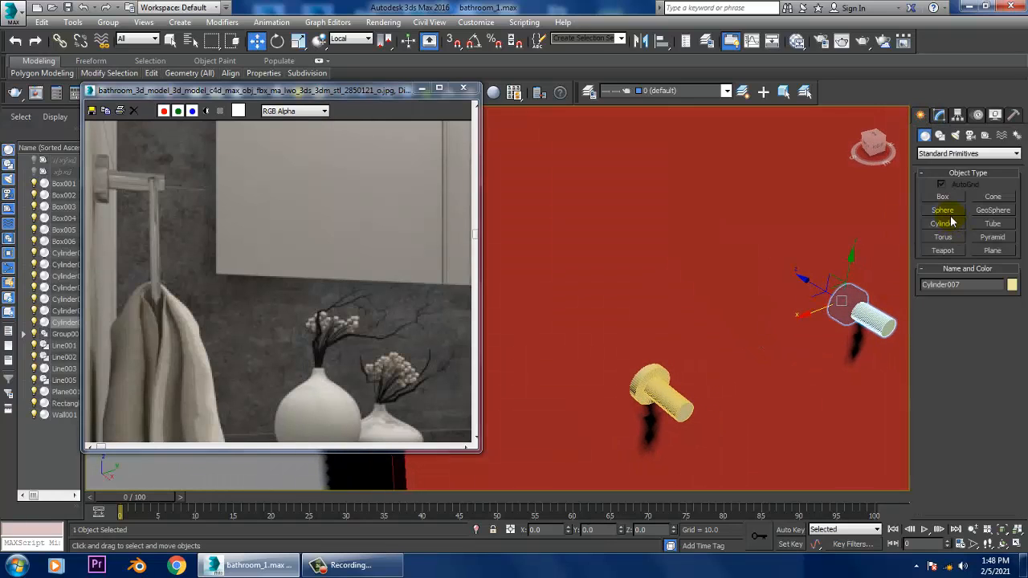
pyautogui.click(951, 225)
pyautogui.hotkey('alt', 'w')
pyautogui.hotkey('alt', 'w')
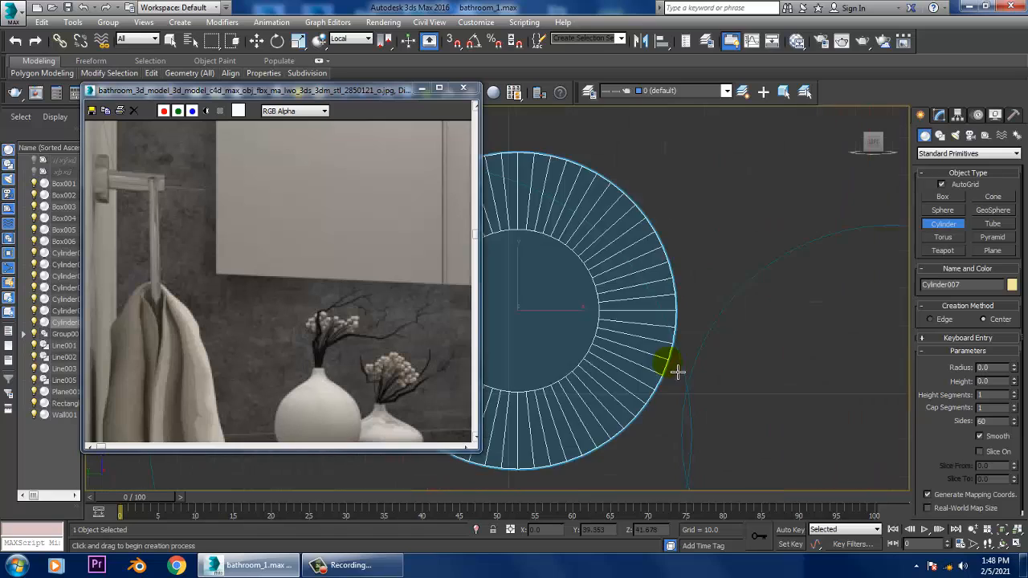
pyautogui.scroll(-6, 712, 362)
pyautogui.hotkey('alt', 'w')
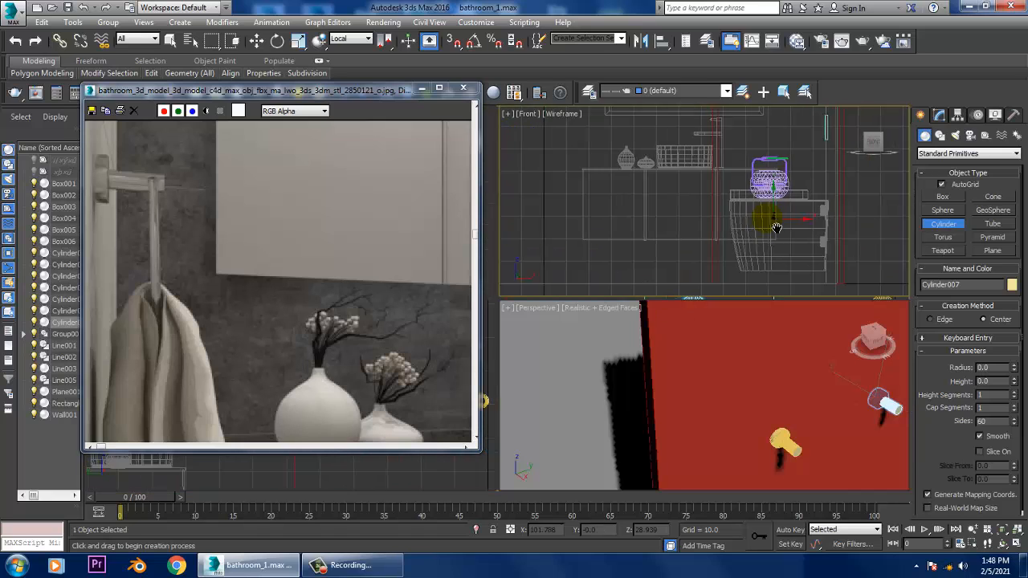
pyautogui.hotkey('alt', 'w')
pyautogui.scroll(-5, 723, 293)
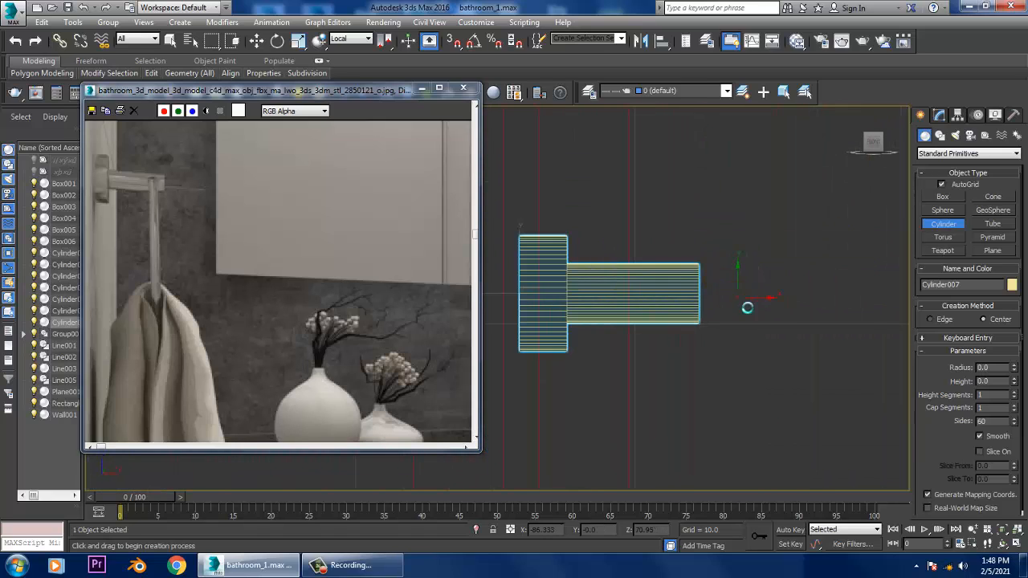
pyautogui.moveTo(746, 307); pyautogui.dragTo(767, 320)
pyautogui.click(765, 278)
pyautogui.press('w')
# - Move the small cylinder back toward the panel so it lines up with the end of the first hook's stem
pyautogui.hotkey('alt', 'w')
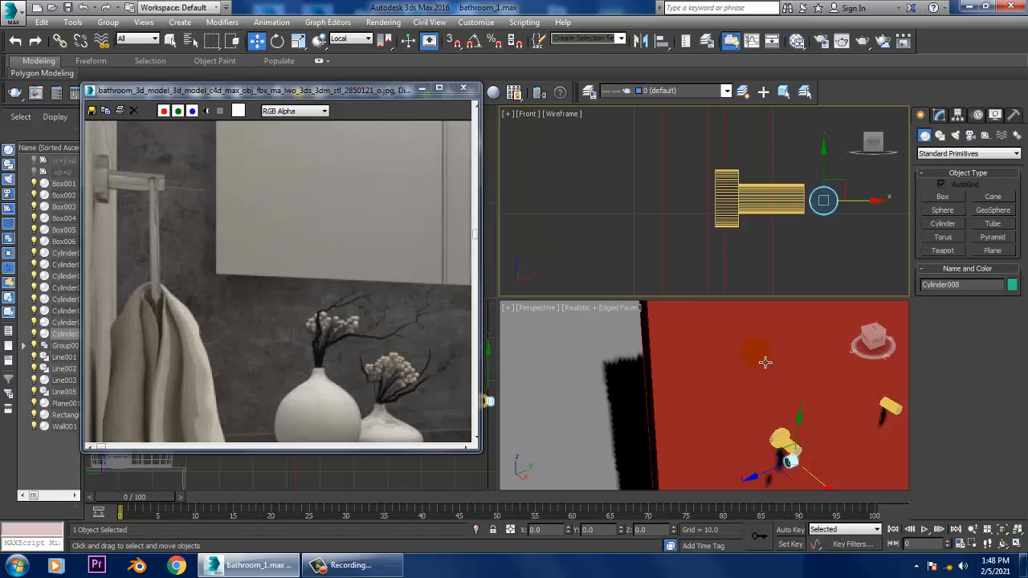
pyautogui.middleClick(764, 362)
pyautogui.press('z')
pyautogui.hotkey('alt', 'w')
pyautogui.scroll(-6, 765, 414)
pyautogui.scroll(-4, 758, 394)
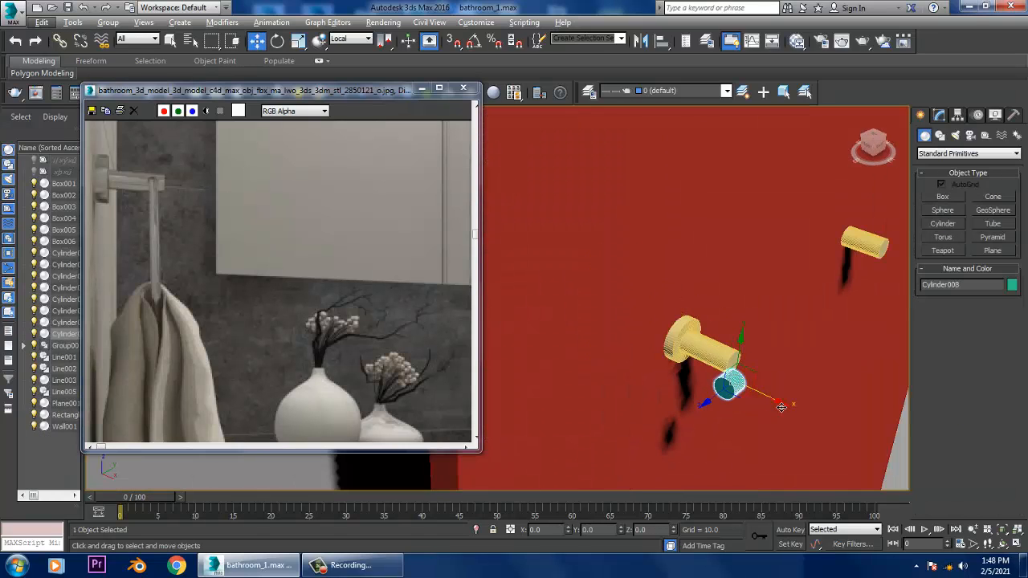
pyautogui.moveTo(781, 407); pyautogui.dragTo(757, 397)
pyautogui.scroll(4, 739, 419)
pyautogui.moveTo(764, 398)
pyautogui.keyDown('alt'); pyautogui.mouseDown(button='middle')
pyautogui.moveTo(739, 419)
pyautogui.moveTo(765, 395)
pyautogui.mouseUp(button='middle'); pyautogui.keyUp('alt')
# - Convert the small cylinder to an Editable Poly and enter vertex editing
pyautogui.click(941, 118)
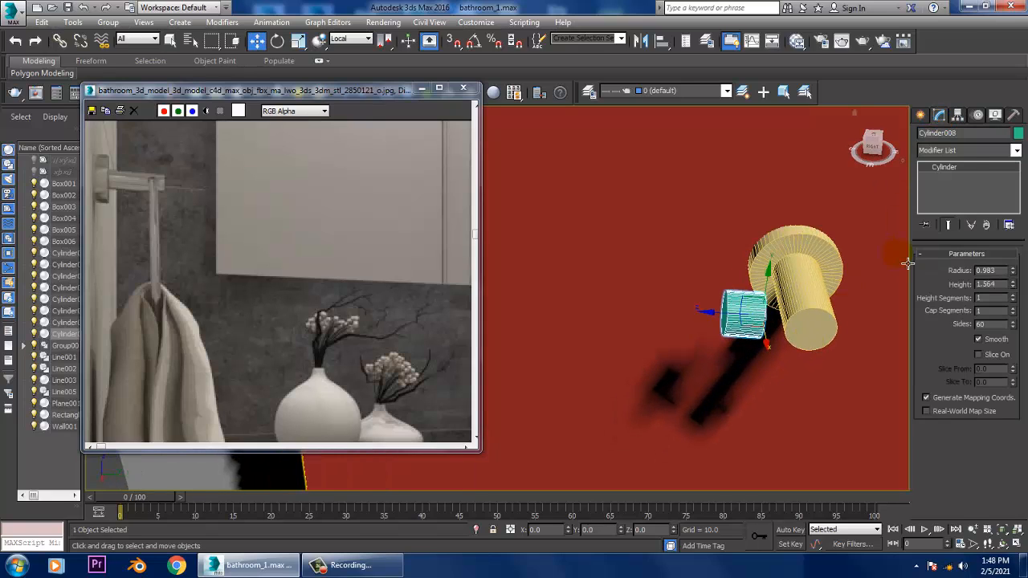
pyautogui.rightClick(962, 167)
pyautogui.click(969, 262)
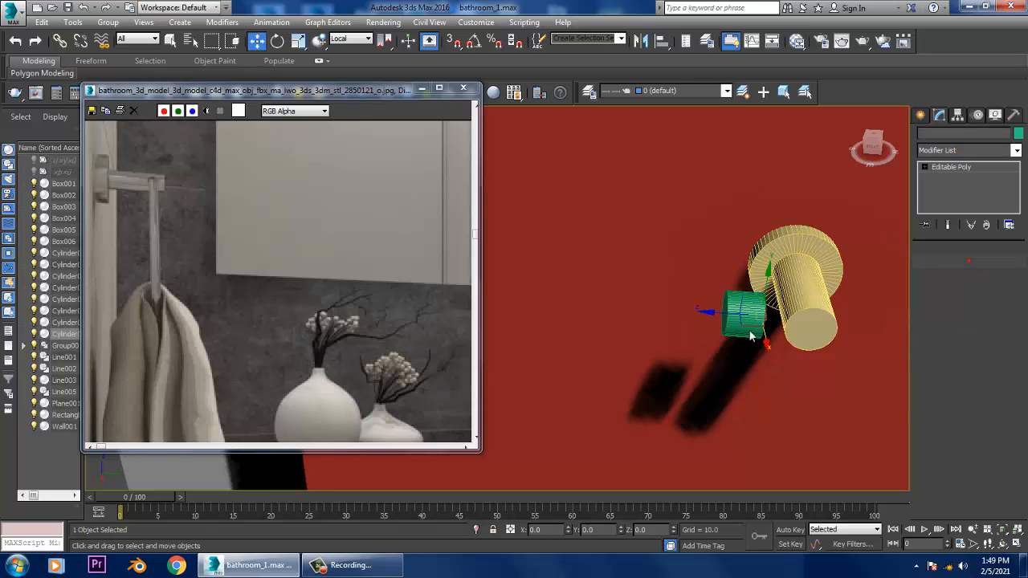
pyautogui.keyDown('alt'); pyautogui.moveTo(763, 305); pyautogui.dragTo(778, 308, button='middle'); pyautogui.keyUp('alt')
pyautogui.press('1')
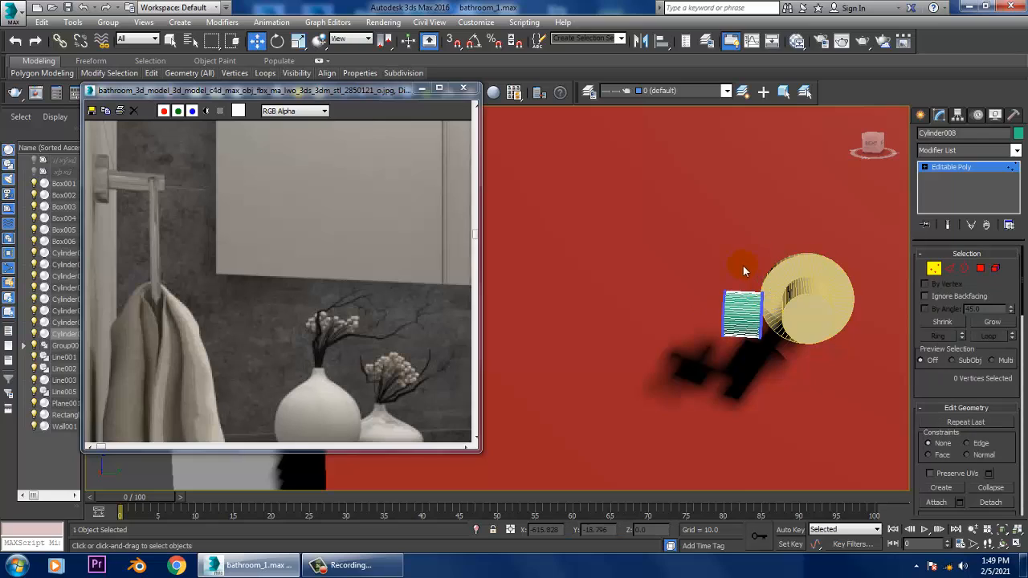
# - Move the vertices of the cylinder's end nearest the hooks across to the second hook's stem, forming a long bar
pyautogui.moveTo(838, 326); pyautogui.dragTo(855, 325)
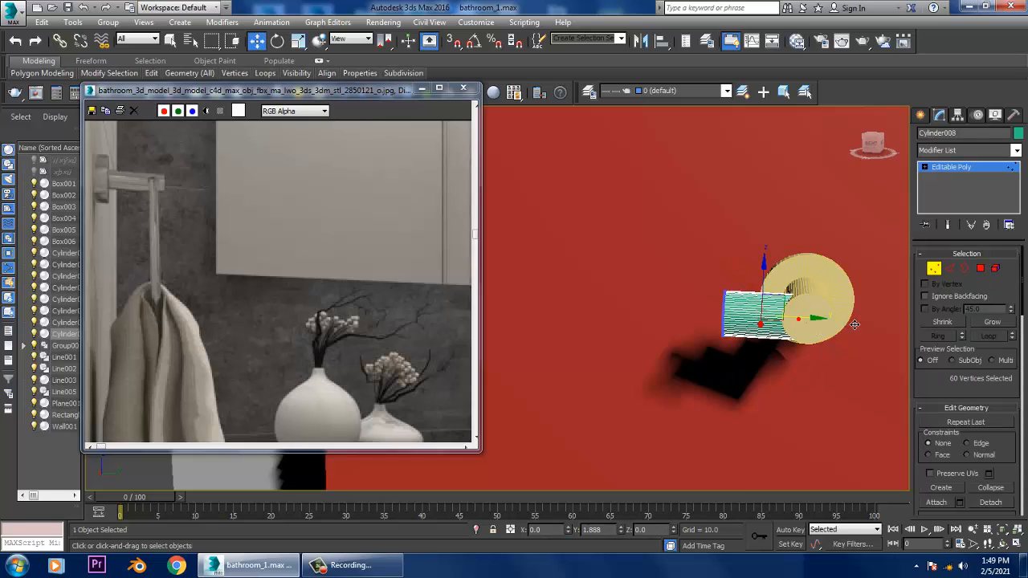
pyautogui.moveTo(785, 282); pyautogui.dragTo(842, 298, button='middle')
pyautogui.scroll(-3, 842, 298)
pyautogui.moveTo(795, 280); pyautogui.dragTo(832, 345)
pyautogui.moveTo(832, 344); pyautogui.dragTo(672, 325, button='middle')
pyautogui.scroll(-3, 723, 331)
pyautogui.scroll(3, 673, 325)
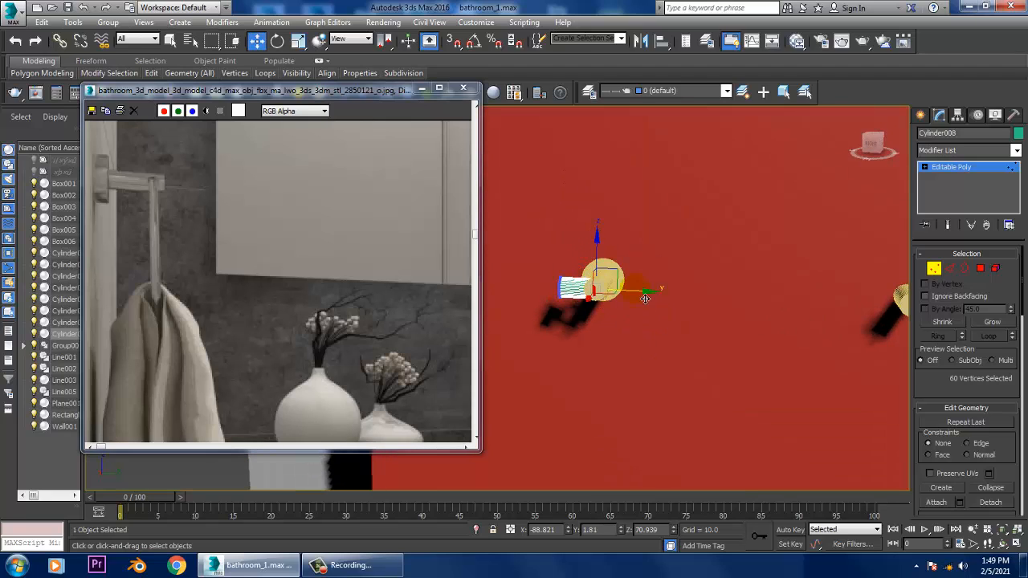
pyautogui.moveTo(645, 299); pyautogui.dragTo(963, 300)
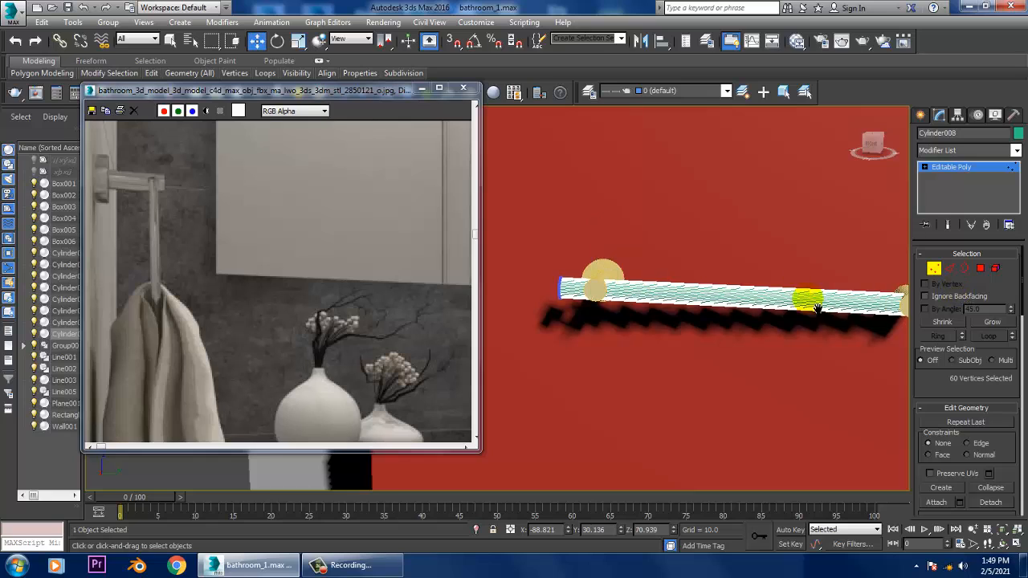
# - Move the vertices of the bar's other end into the first hook's stem, and leave vertex editing
pyautogui.moveTo(747, 294); pyautogui.dragTo(781, 316, button='middle')
pyautogui.moveTo(518, 271); pyautogui.dragTo(531, 273)
pyautogui.moveTo(677, 324)
pyautogui.mouseDown()
pyautogui.moveTo(688, 324)
pyautogui.moveTo(672, 328)
pyautogui.mouseUp()
pyautogui.keyDown('alt'); pyautogui.moveTo(675, 328); pyautogui.dragTo(703, 360, button='middle'); pyautogui.keyUp('alt')
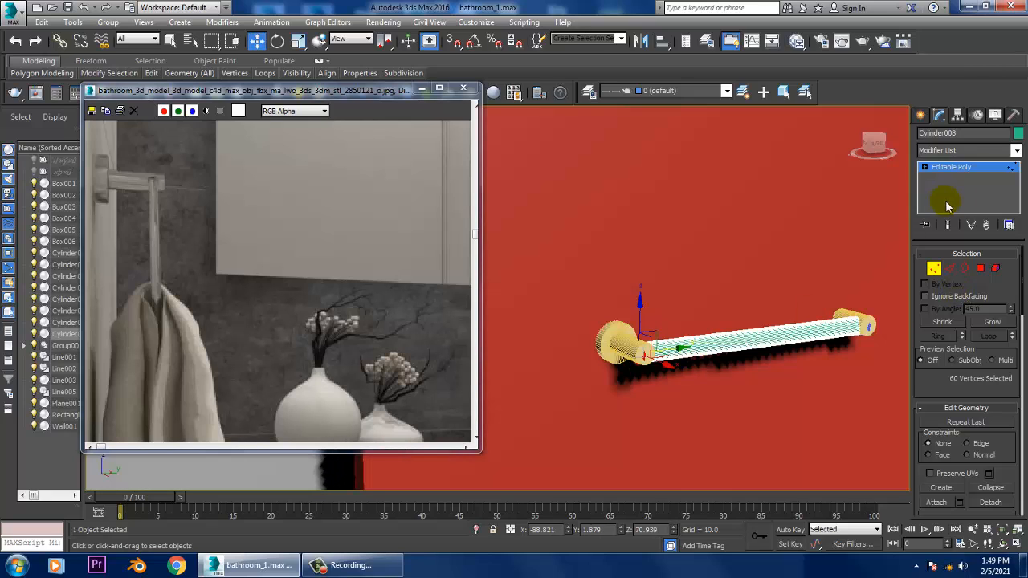
pyautogui.click(956, 168)
# - Scale the bar's cross-section down to about 55% so it is thinner than the hook stems, keeping its length
pyautogui.keyDown('alt'); pyautogui.moveTo(806, 302); pyautogui.dragTo(795, 322, button='middle'); pyautogui.keyUp('alt')
pyautogui.scroll(3, 793, 324)
pyautogui.press('r')
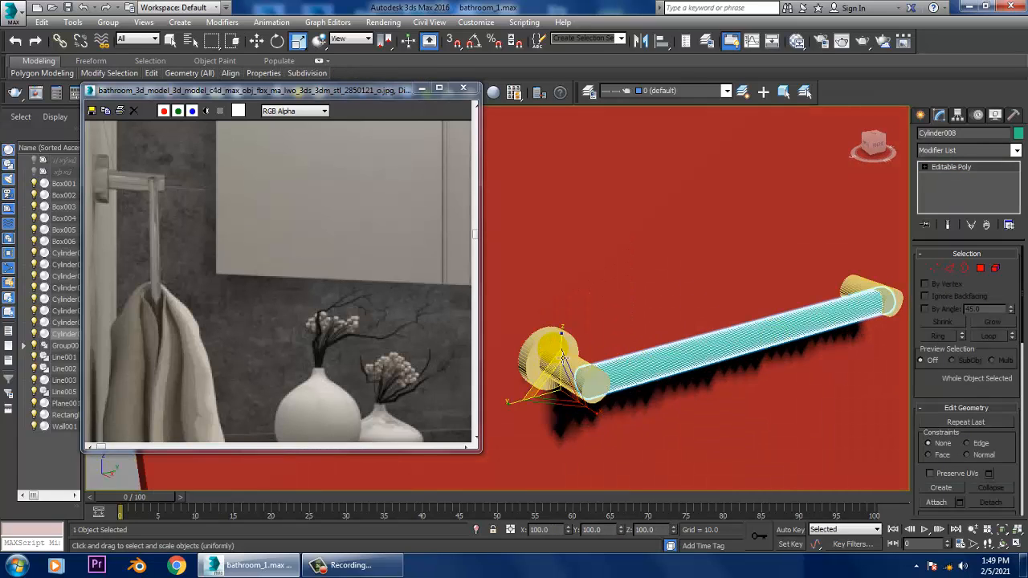
pyautogui.moveTo(569, 353); pyautogui.dragTo(583, 414)
pyautogui.scroll(-2, 602, 385)
pyautogui.keyDown('alt'); pyautogui.moveTo(670, 379); pyautogui.dragTo(784, 357, button='middle'); pyautogui.keyUp('alt')
pyautogui.scroll(3, 785, 357)
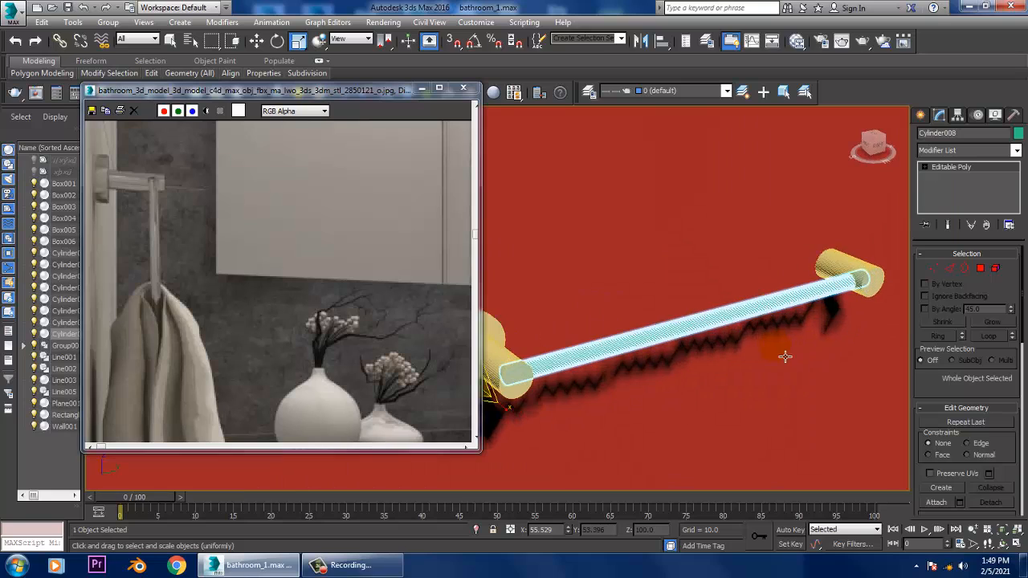
# - Draw a plane about 19.882 long and 28.971 wide on the floor in front of the red panel
pyautogui.click(920, 115)
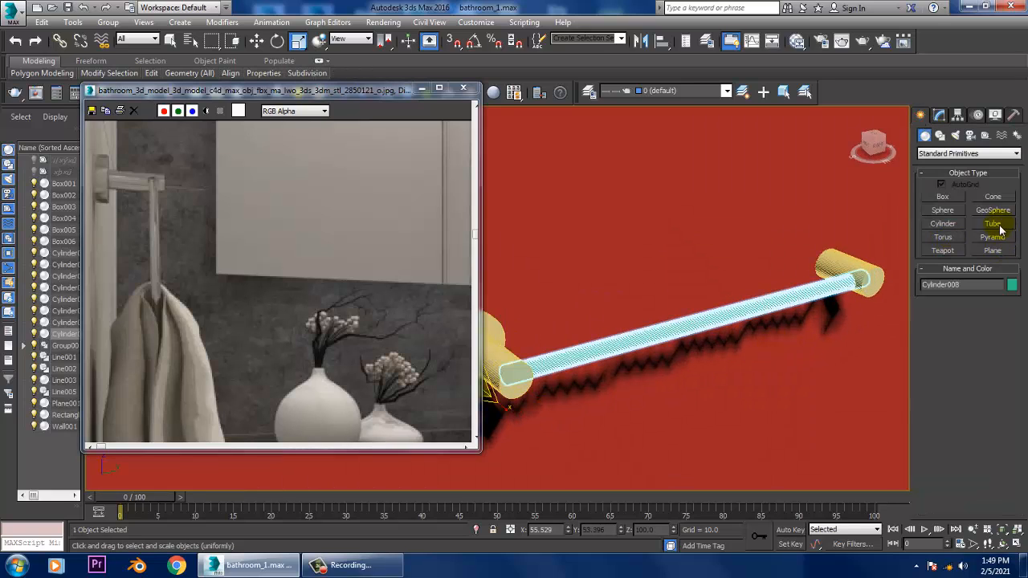
pyautogui.click(993, 250)
pyautogui.scroll(-4, 726, 298)
pyautogui.keyDown('alt'); pyautogui.moveTo(750, 356); pyautogui.dragTo(683, 404, button='middle'); pyautogui.keyUp('alt')
pyautogui.moveTo(684, 395)
pyautogui.mouseDown()
pyautogui.moveTo(665, 408)
pyautogui.moveTo(661, 436)
pyautogui.mouseUp()
pyautogui.press('Delete')
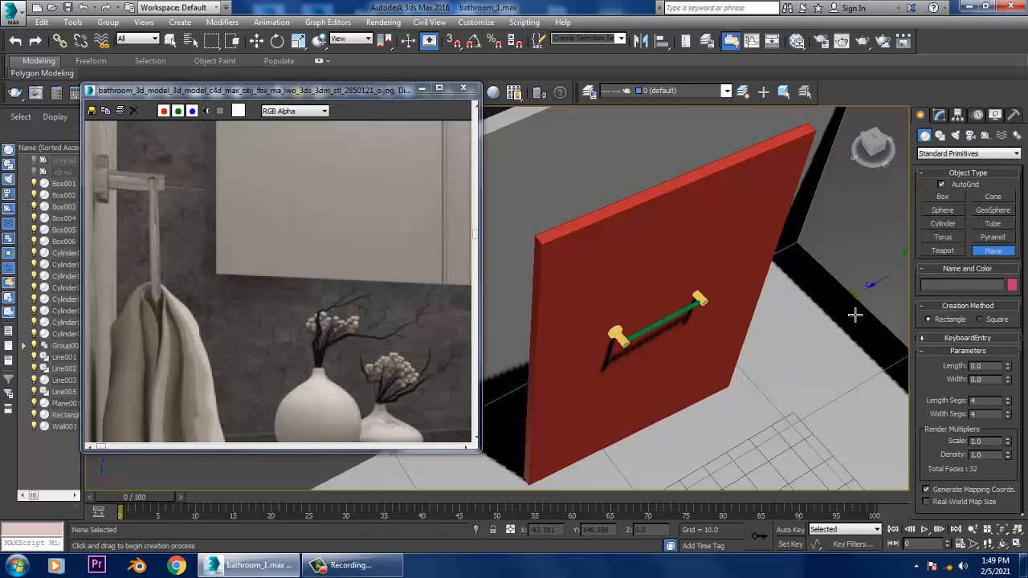
pyautogui.moveTo(699, 448); pyautogui.dragTo(708, 405, button='middle')
pyautogui.moveTo(705, 399); pyautogui.dragTo(671, 197)
# - Move the plane over the middle of the towel bar, slightly above it and between the two hooks
pyautogui.press('w')
pyautogui.keyDown('alt'); pyautogui.moveTo(697, 321); pyautogui.dragTo(776, 322, button='middle'); pyautogui.keyUp('alt')
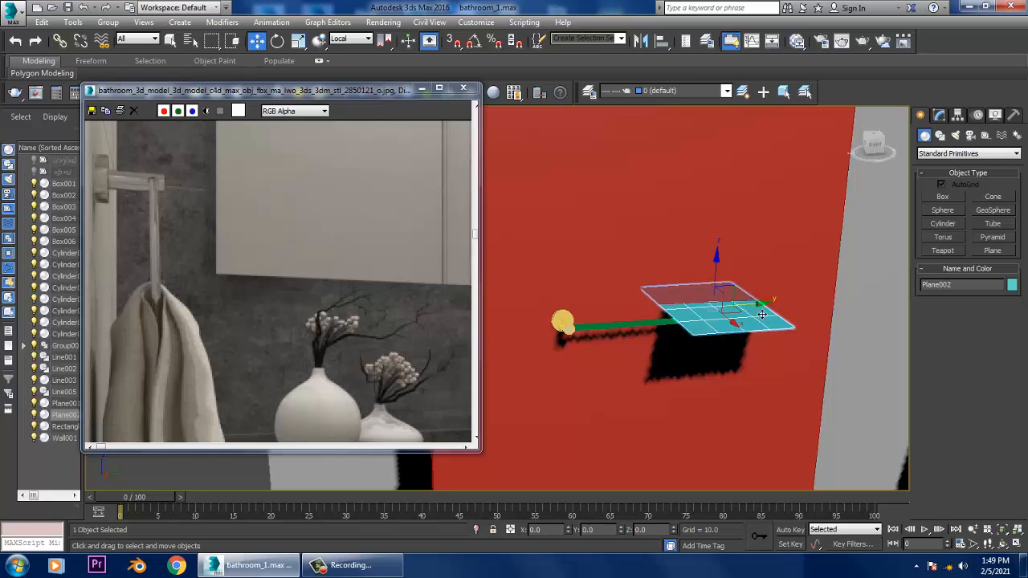
pyautogui.moveTo(762, 314); pyautogui.dragTo(649, 278)
pyautogui.keyDown('alt'); pyautogui.moveTo(642, 206); pyautogui.dragTo(663, 328, button='middle'); pyautogui.keyUp('alt')
pyautogui.scroll(1, 664, 328)
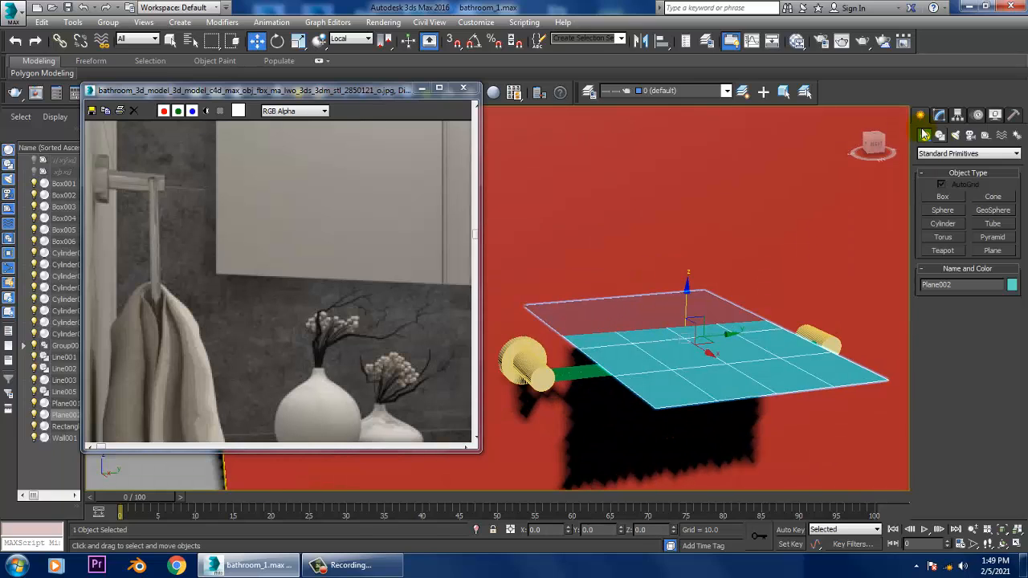
# - Set the plane's length and width segments to 60 each
pyautogui.click(939, 115)
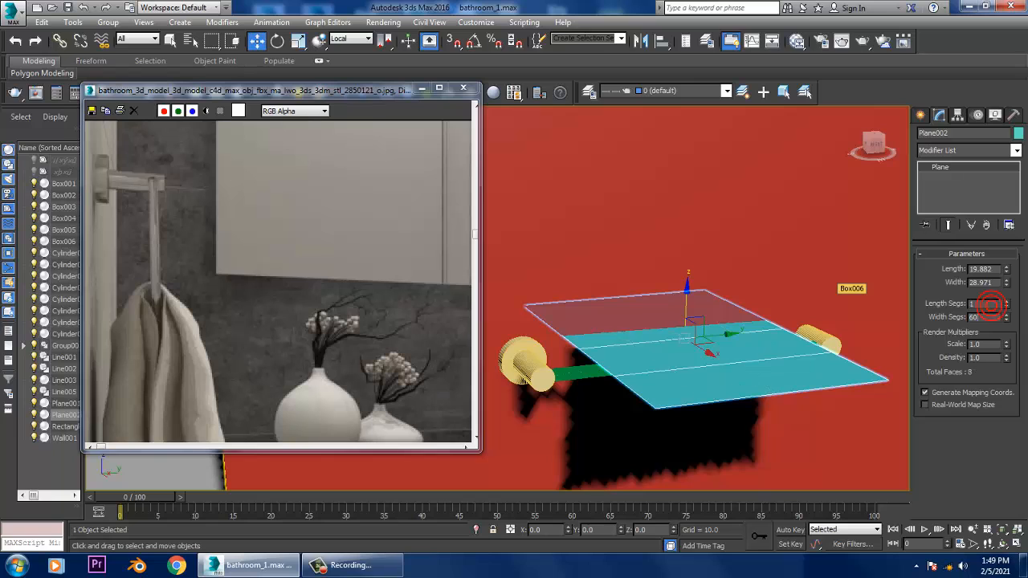
pyautogui.press('Return')
pyautogui.write('60')
pyautogui.press('Return')
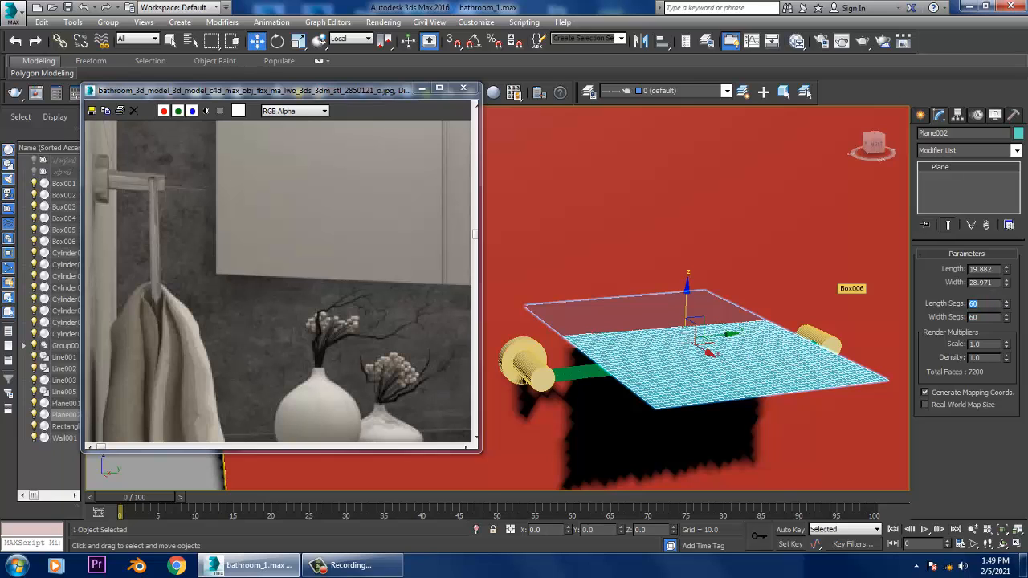
# - Widen the plane above the towel bar to a width of about 40.327
pyautogui.keyDown('alt'); pyautogui.moveTo(792, 345); pyautogui.dragTo(701, 316, button='middle'); pyautogui.keyUp('alt')
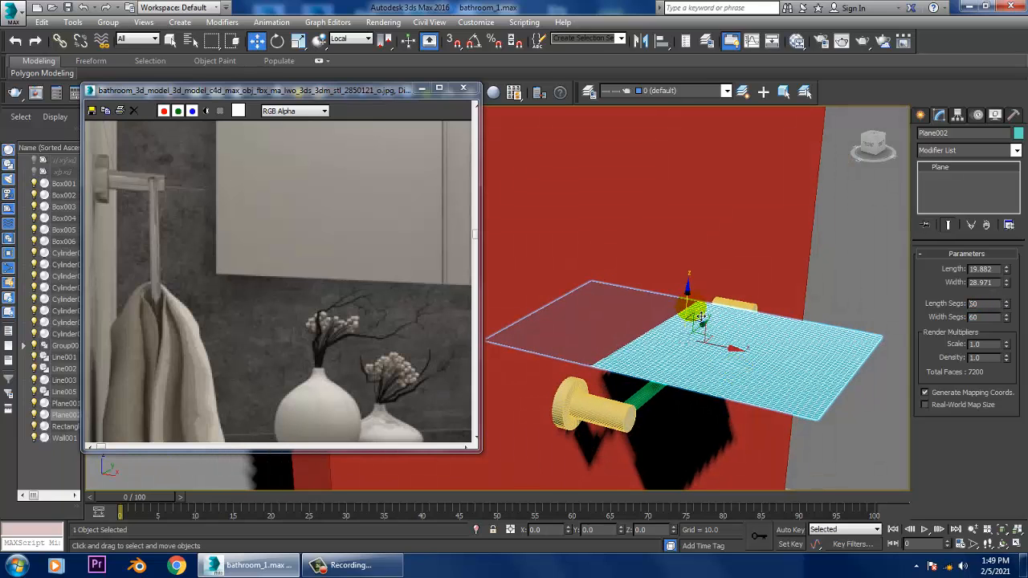
pyautogui.hotkey('alt', 'w')
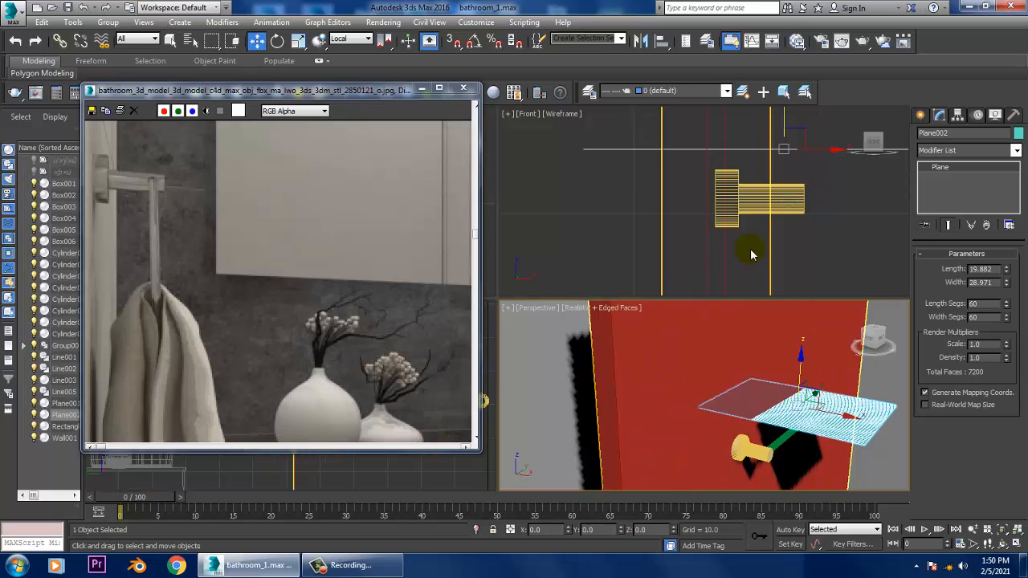
pyautogui.keyDown('alt'); pyautogui.moveTo(746, 252); pyautogui.dragTo(748, 414, button='middle'); pyautogui.keyUp('alt')
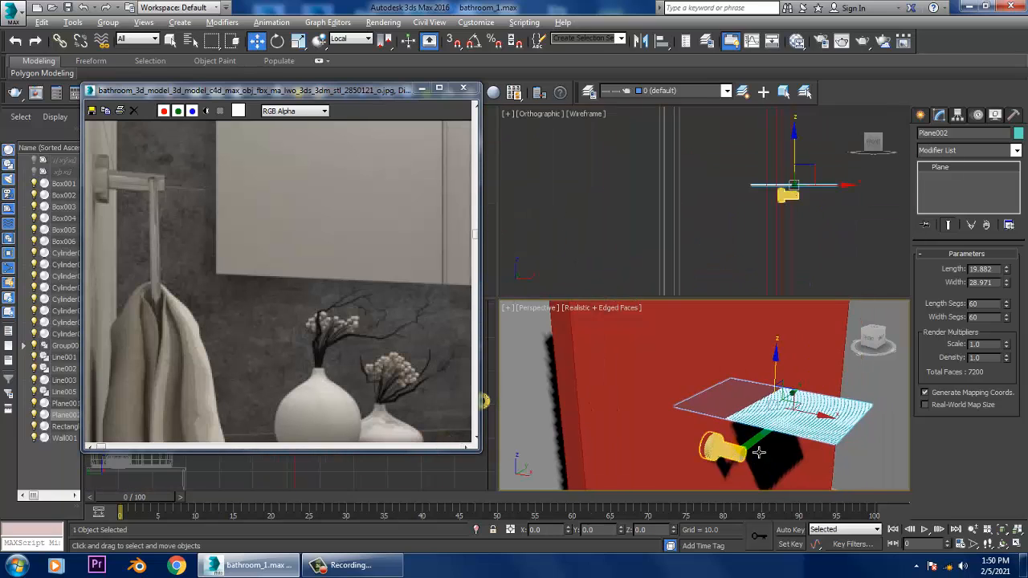
pyautogui.hotkey('alt', 'w')
pyautogui.moveTo(1007, 284); pyautogui.dragTo(1008, 259)
pyautogui.moveTo(730, 314)
pyautogui.keyDown('alt'); pyautogui.mouseDown(button='middle')
pyautogui.moveTo(757, 323)
pyautogui.moveTo(726, 315)
pyautogui.mouseUp(button='middle'); pyautogui.keyUp('alt')
pyautogui.scroll(-3, 722, 315)
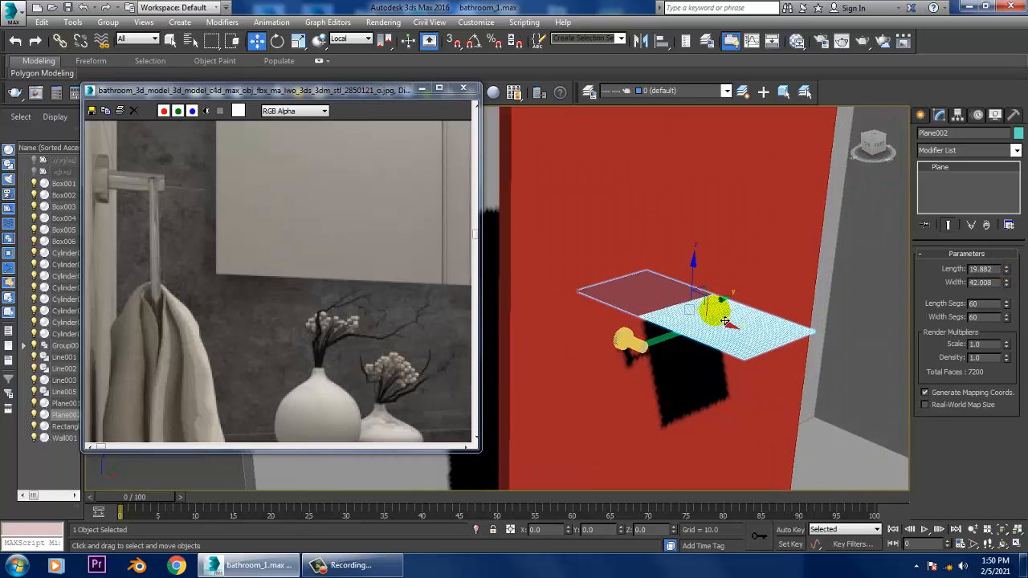
pyautogui.moveTo(1007, 285); pyautogui.dragTo(1006, 296)
# - Set the red panel behind the towel bar as a MassFX static rigid body
pyautogui.click(682, 237)
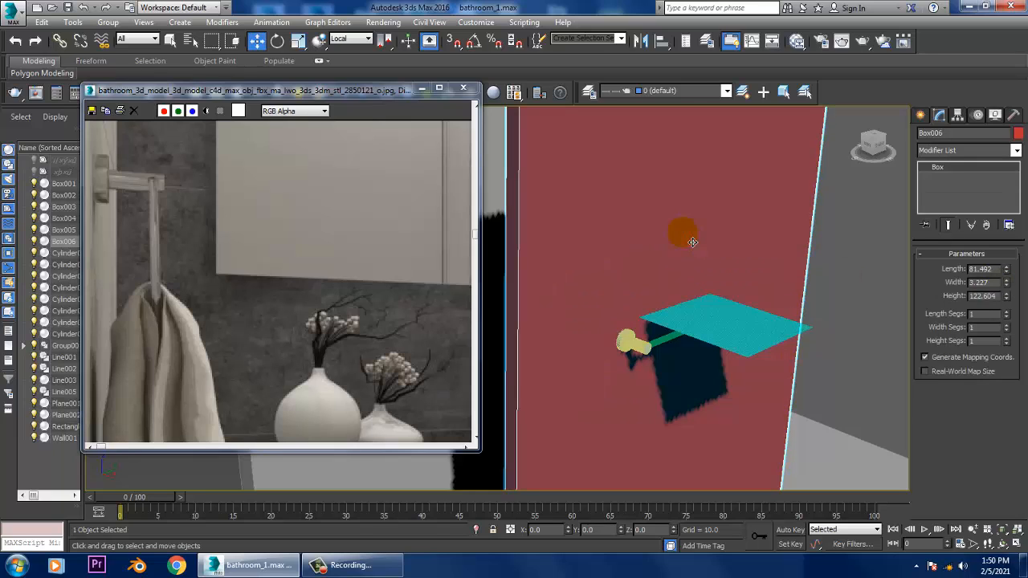
pyautogui.click(273, 22)
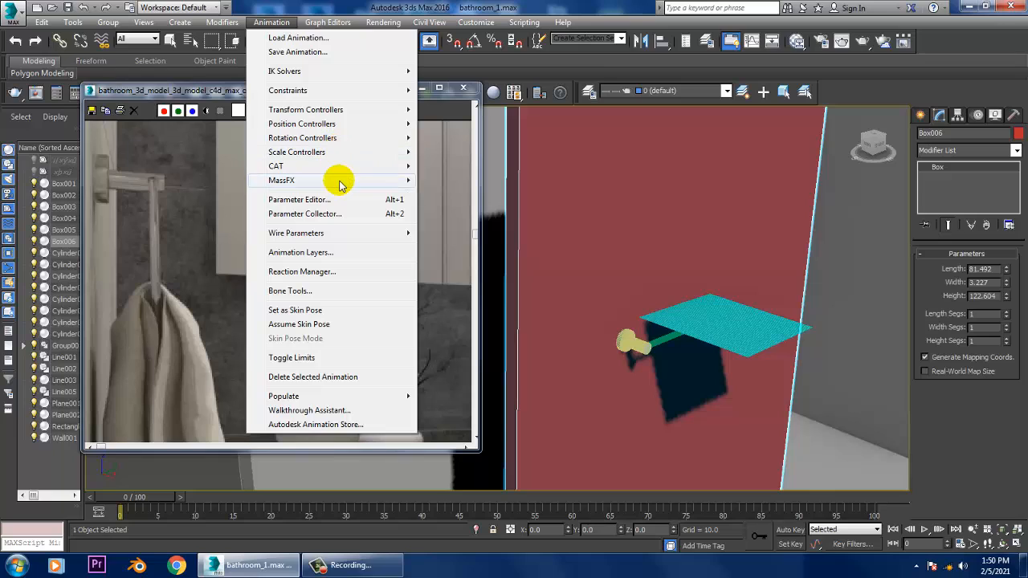
pyautogui.moveTo(339, 185)
pyautogui.moveTo(470, 180)
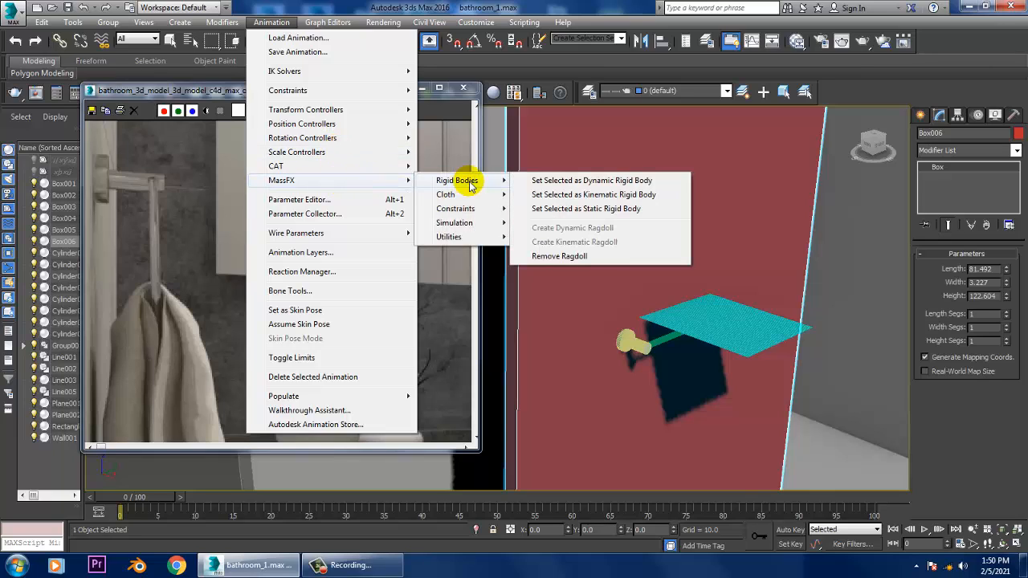
pyautogui.click(649, 210)
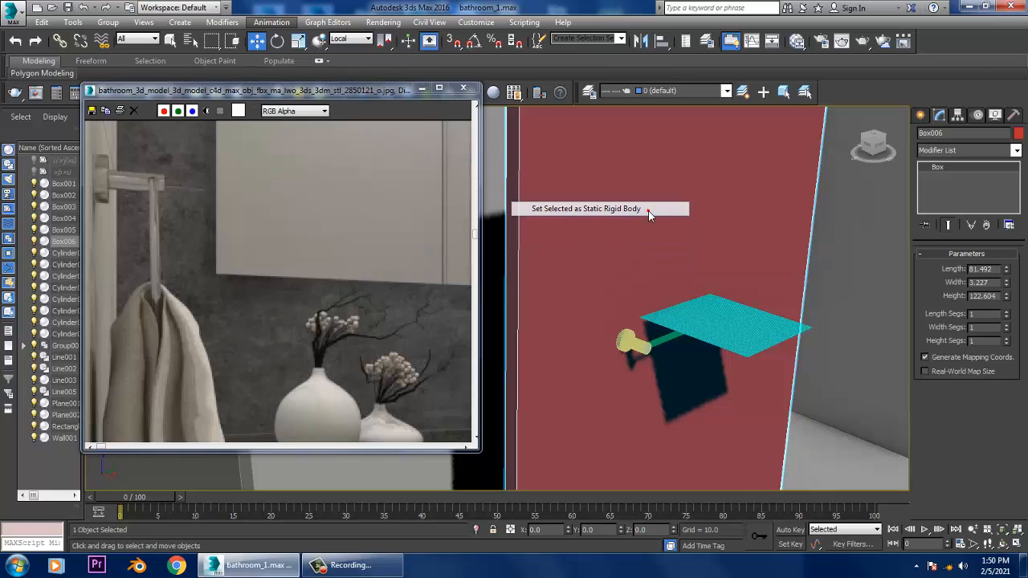
# - Select both hooks together with the bar between them and set them as MassFX static rigid bodies
pyautogui.click(648, 357)
pyautogui.keyDown('ctrl'); pyautogui.click(664, 351); pyautogui.keyUp('ctrl')
pyautogui.keyDown('alt'); pyautogui.moveTo(883, 310); pyautogui.dragTo(763, 294, button='middle'); pyautogui.keyUp('alt')
pyautogui.scroll(4, 770, 357)
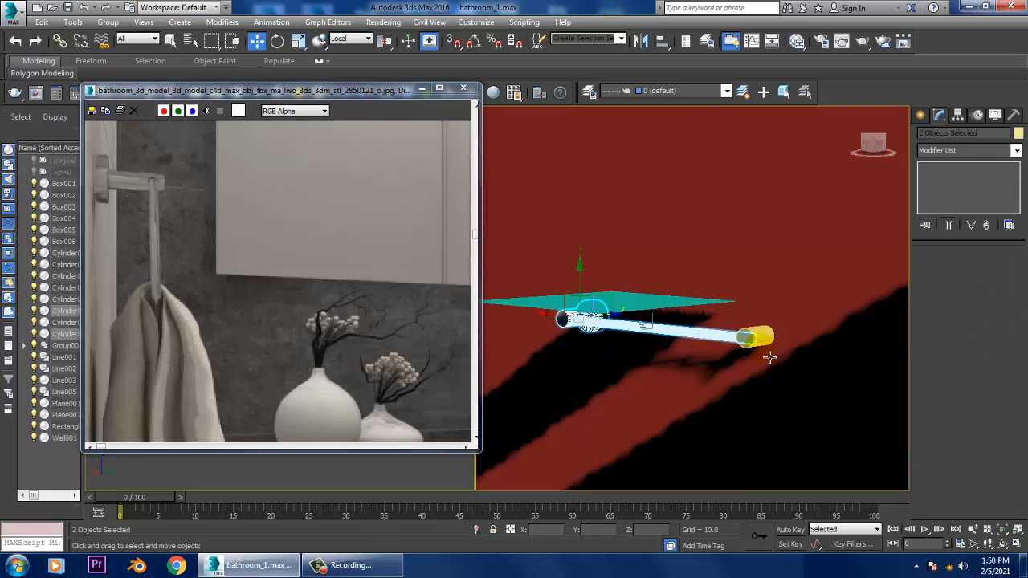
pyautogui.keyDown('alt'); pyautogui.moveTo(769, 357); pyautogui.dragTo(766, 366, button='middle'); pyautogui.keyUp('alt')
pyautogui.keyDown('ctrl'); pyautogui.click(775, 341); pyautogui.keyUp('ctrl')
pyautogui.click(272, 22)
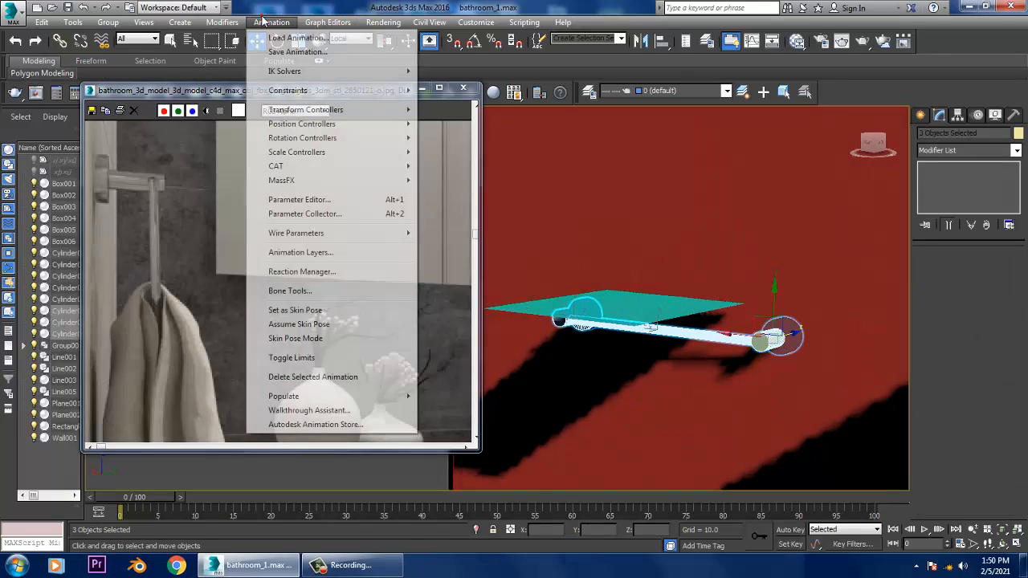
pyautogui.moveTo(325, 181)
pyautogui.moveTo(448, 182)
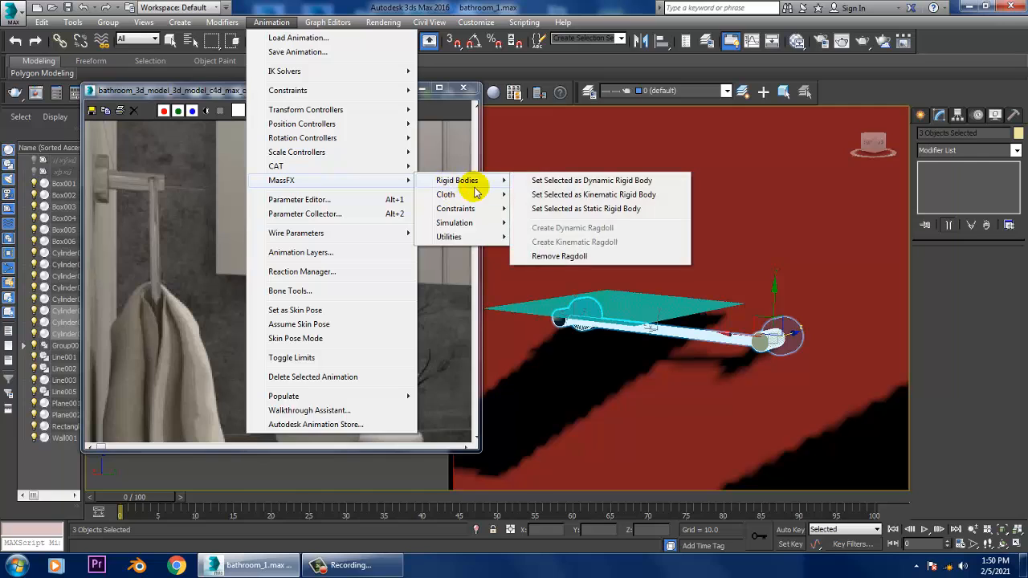
pyautogui.click(626, 217)
# - Select the plane above the towel bar and make it a MassFX mCloth object
pyautogui.keyDown('alt'); pyautogui.moveTo(627, 227); pyautogui.dragTo(739, 326, button='middle'); pyautogui.keyUp('alt')
pyautogui.click(741, 327)
pyautogui.click(271, 23)
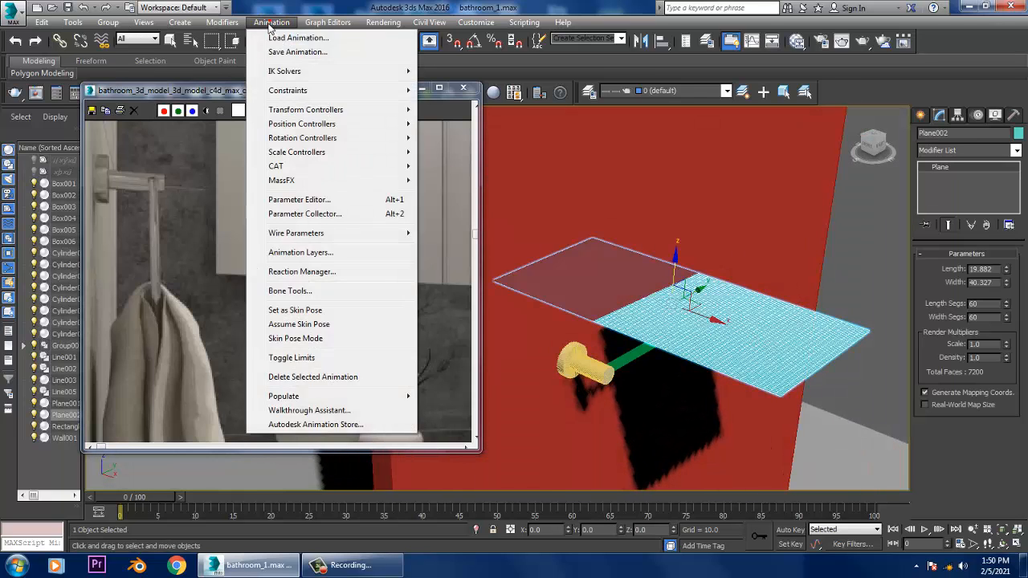
pyautogui.moveTo(341, 185)
pyautogui.moveTo(469, 196)
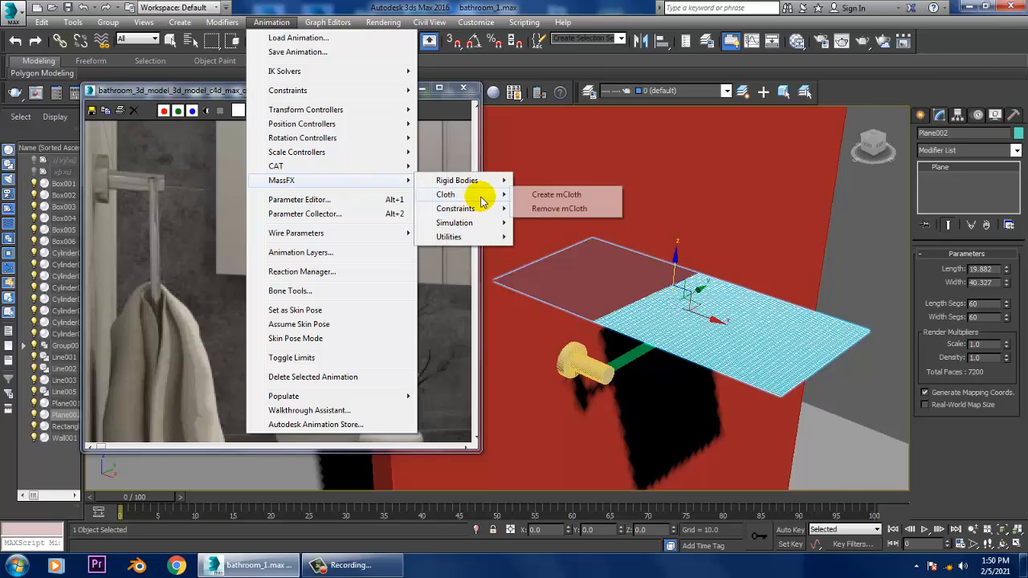
pyautogui.click(571, 196)
# - Set the physical shape type of the near towel-bar hook's rigid body to Original
pyautogui.click(599, 369)
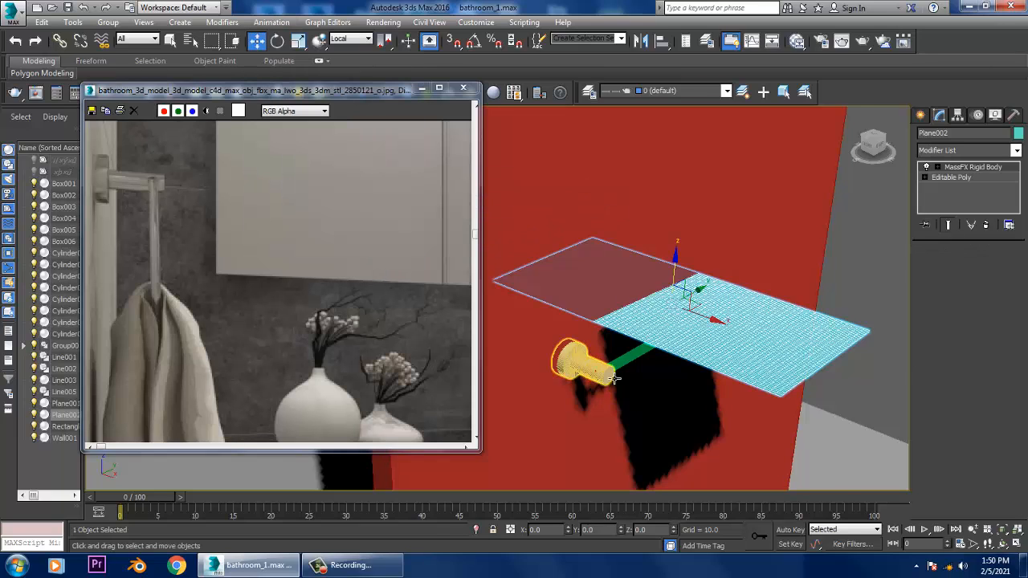
pyautogui.moveTo(658, 367); pyautogui.dragTo(657, 322, button='middle')
pyautogui.scroll(3, 657, 322)
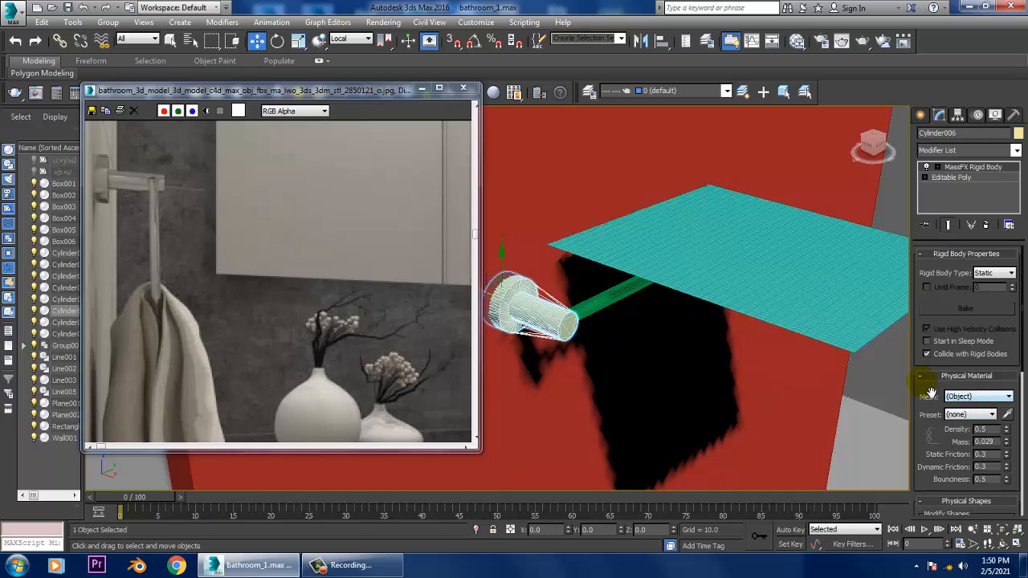
pyautogui.moveTo(941, 377); pyautogui.dragTo(958, 193)
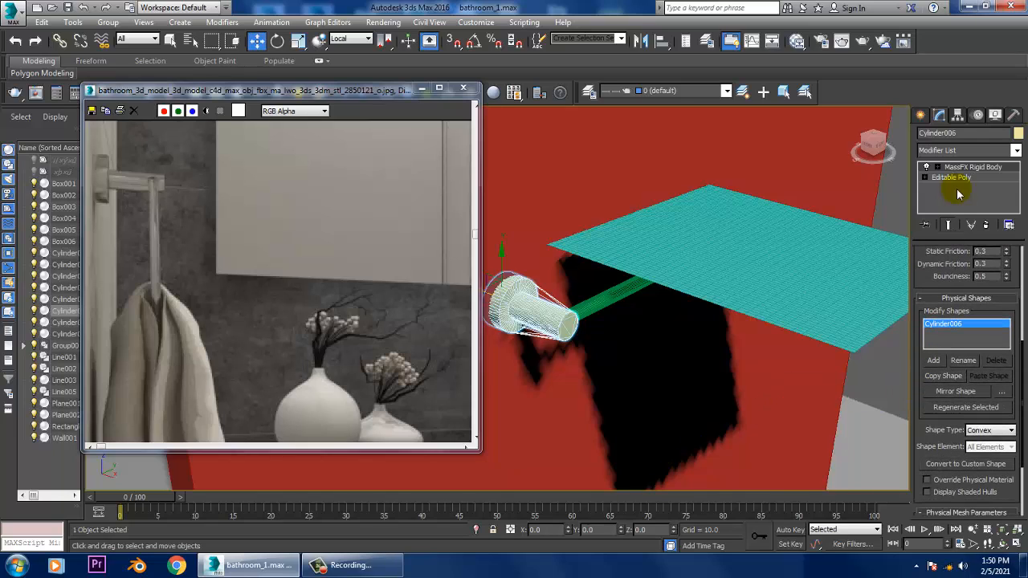
pyautogui.click(988, 429)
pyautogui.click(991, 477)
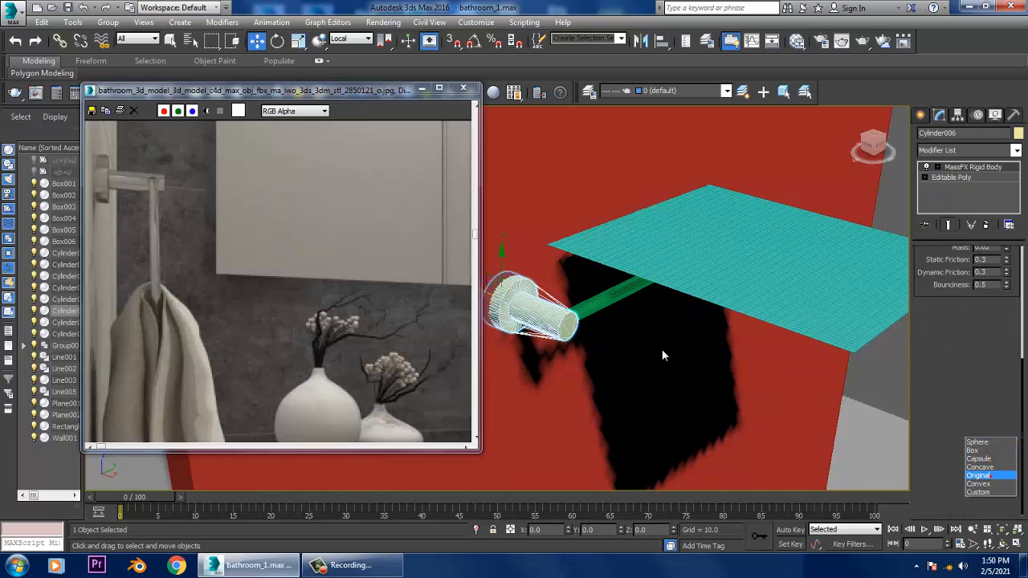
# - Set the physical shape type to Original for the towel bar and its far hook
pyautogui.click(615, 302)
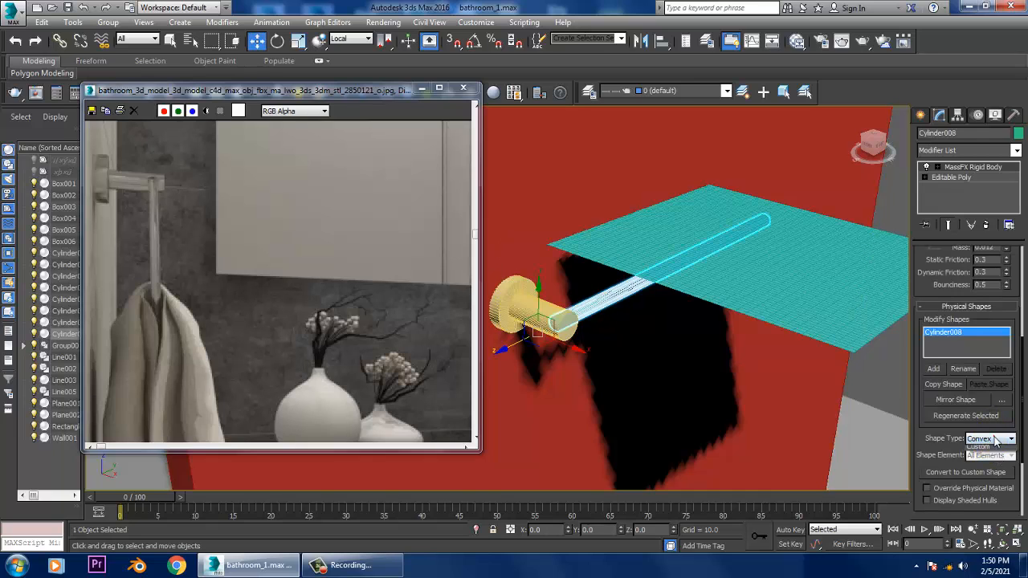
pyautogui.click(996, 440)
pyautogui.click(993, 484)
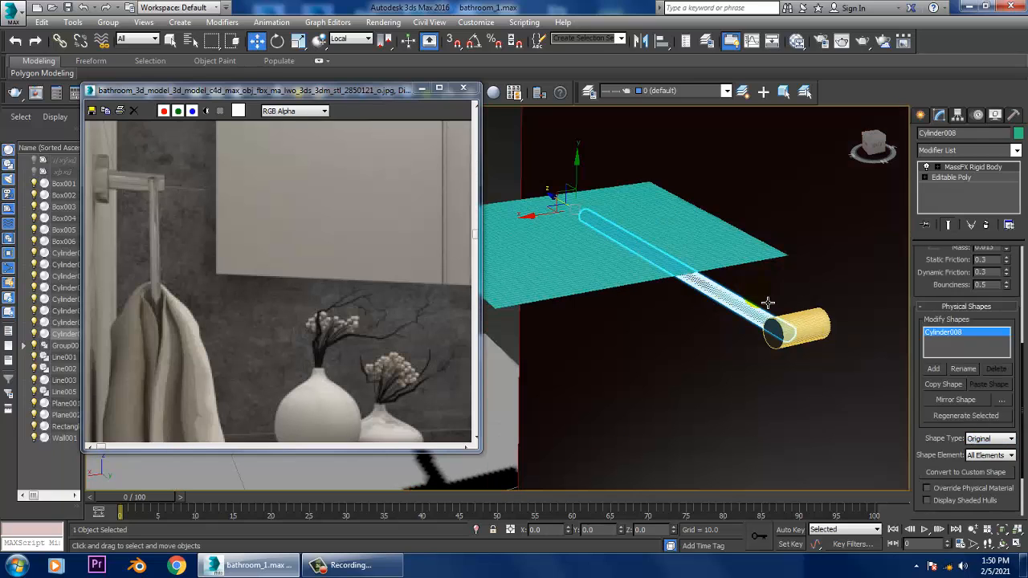
pyautogui.click(995, 439)
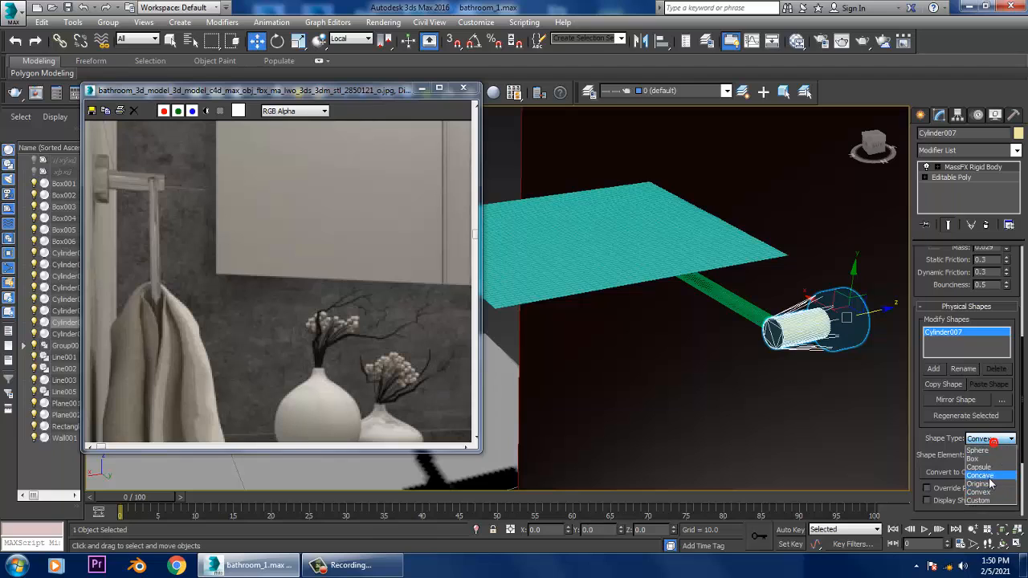
pyautogui.click(891, 415)
# - Set the physical shape type of the red panel behind the towel bar to Original
pyautogui.click(667, 221)
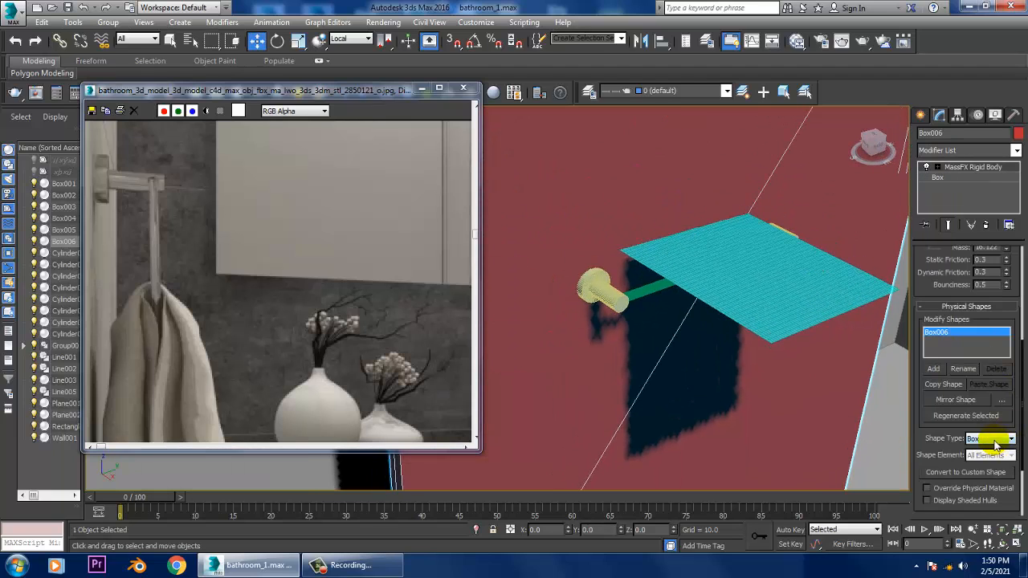
pyautogui.click(996, 440)
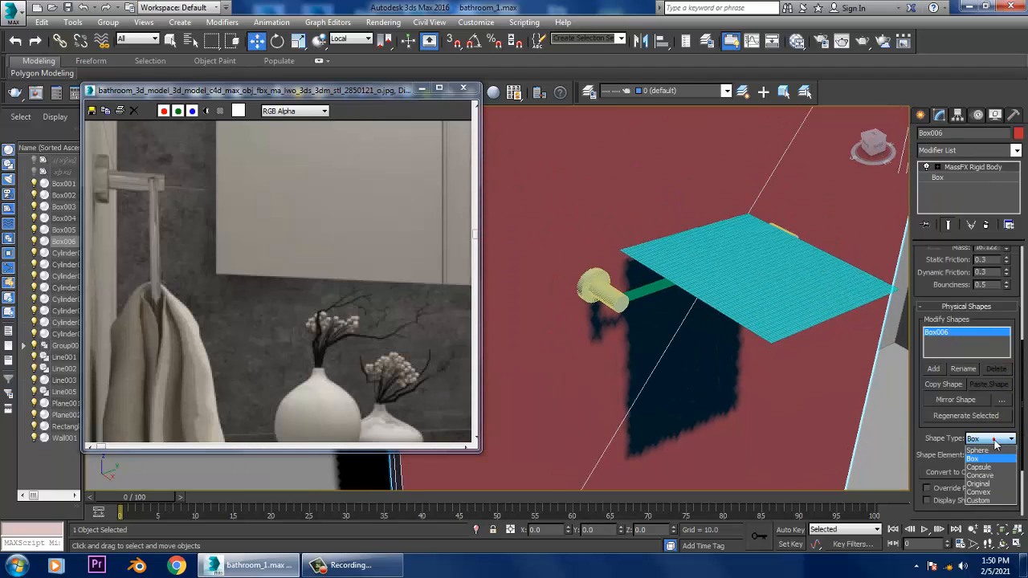
pyautogui.click(981, 484)
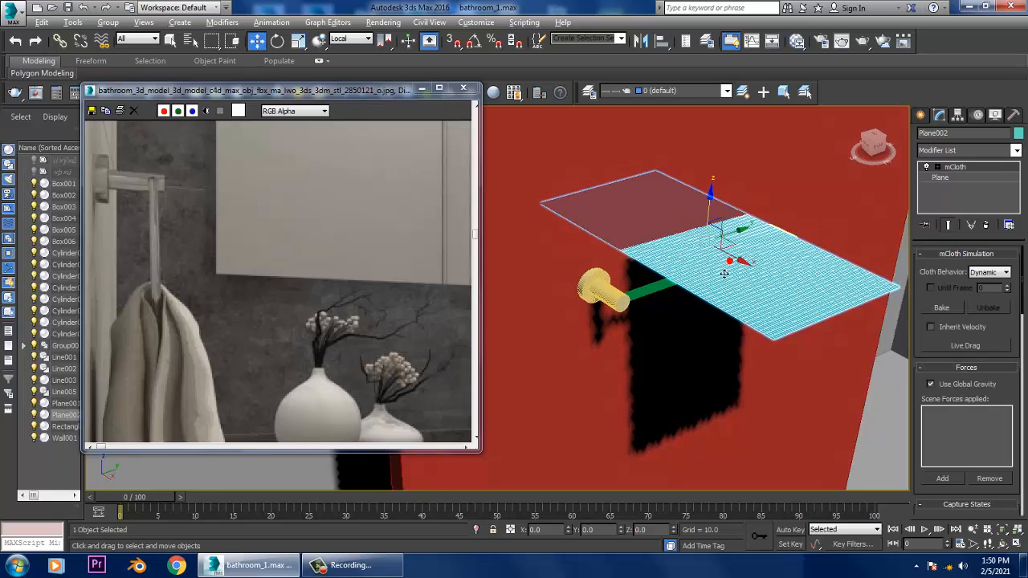
# - Try to lower the cloth plane closer to the towel bar
pyautogui.click(277, 23)
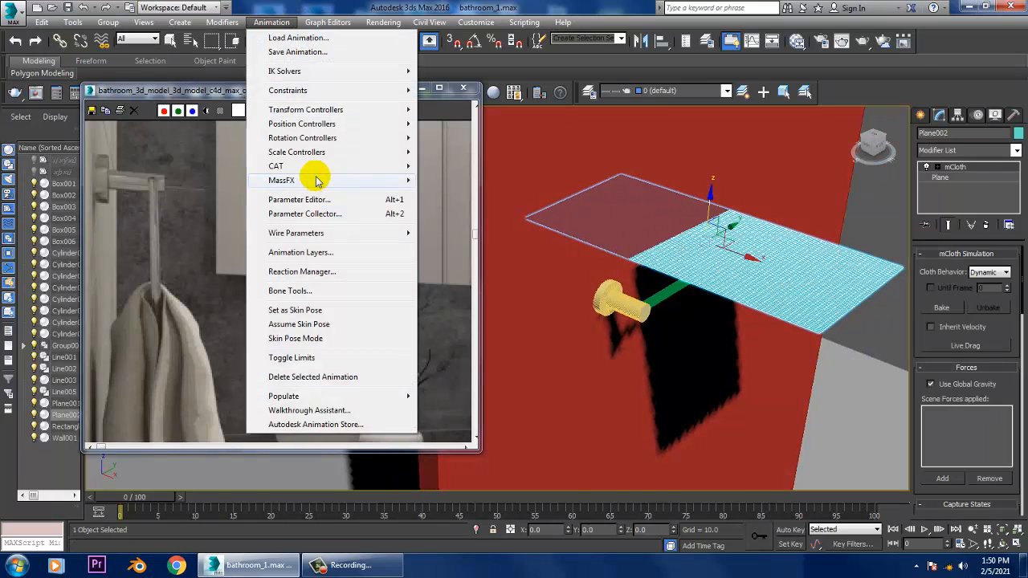
pyautogui.moveTo(314, 180)
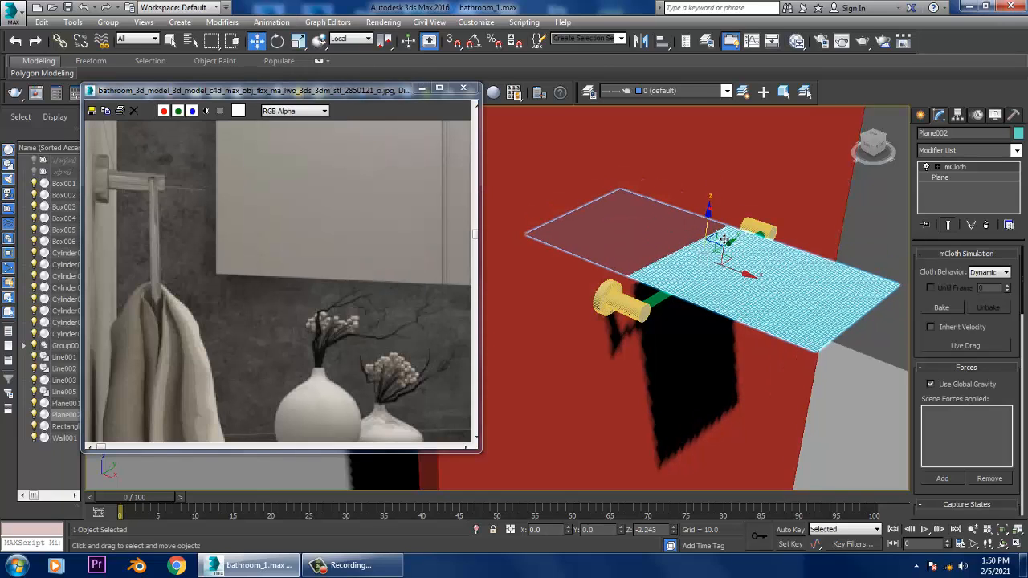
pyautogui.moveTo(724, 239); pyautogui.dragTo(724, 245)
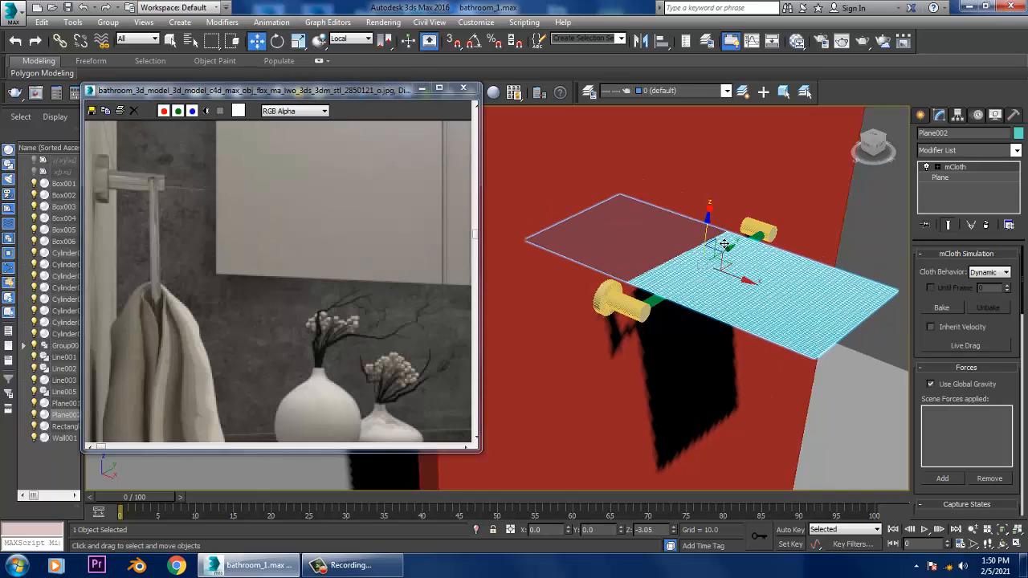
pyautogui.click(271, 22)
pyautogui.moveTo(314, 181)
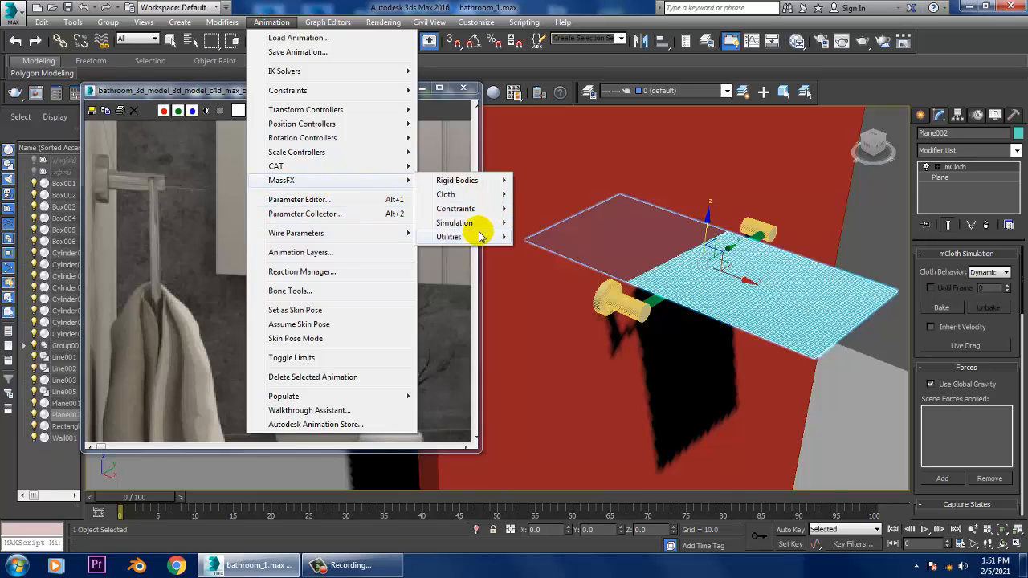
pyautogui.moveTo(473, 196)
pyautogui.click(557, 194)
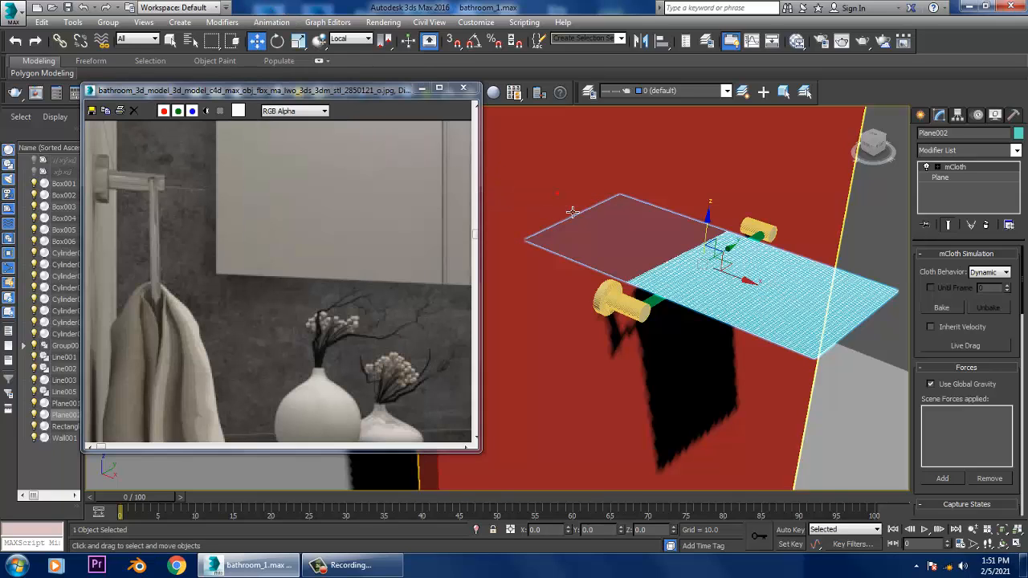
pyautogui.click(694, 269)
# - Play the MassFX simulation to test how the cloth falls over the towel bar
pyautogui.click(271, 22)
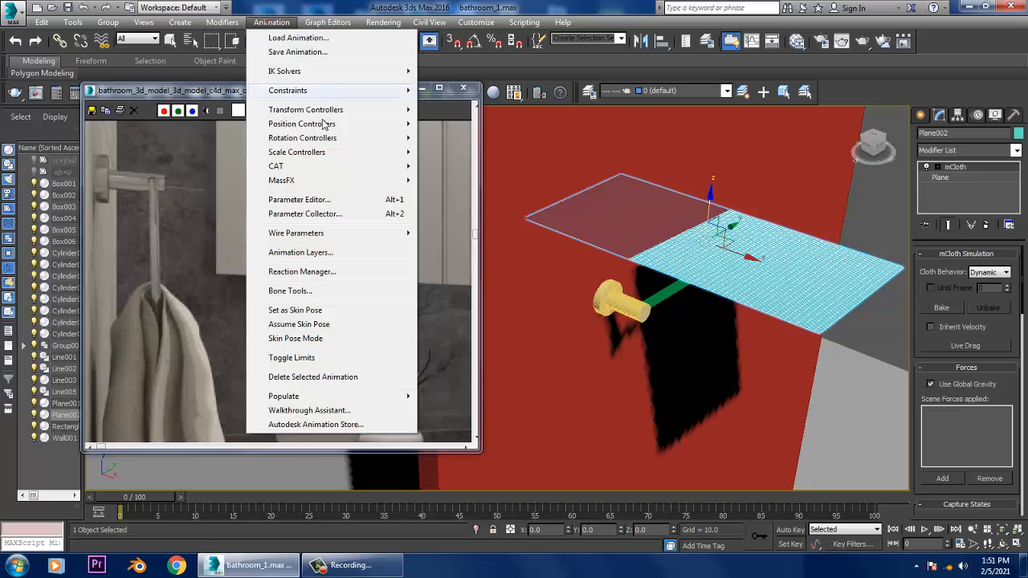
pyautogui.moveTo(345, 181)
pyautogui.moveTo(482, 222)
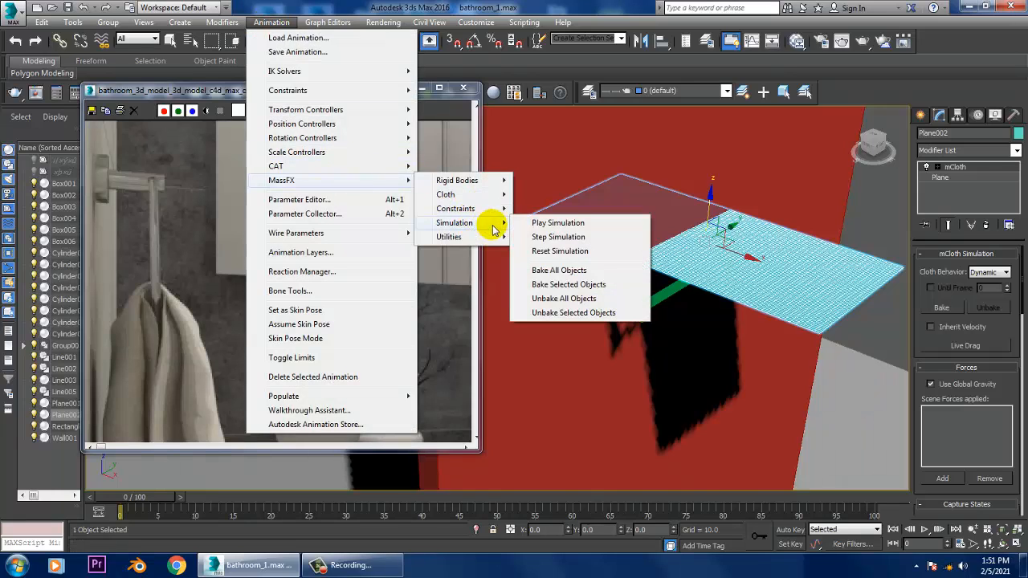
pyautogui.click(575, 225)
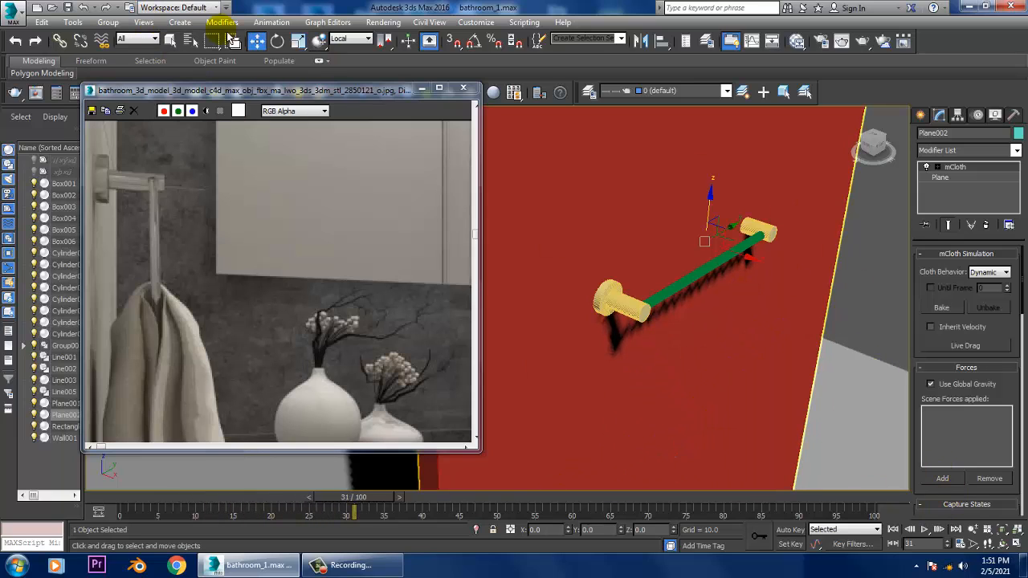
# - Reset the MassFX simulation to return the cloth plane to its original state
pyautogui.click(272, 21)
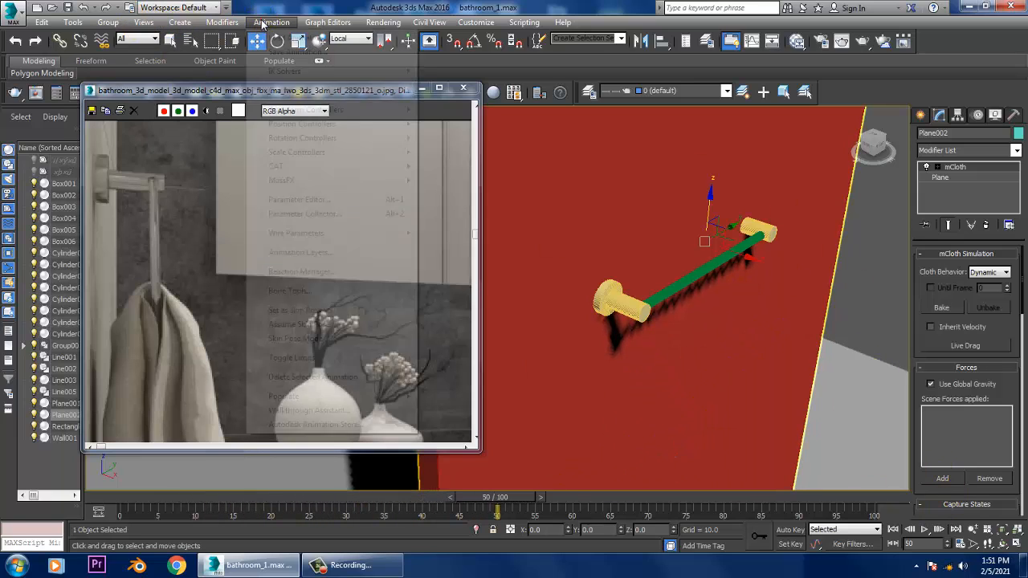
pyautogui.moveTo(325, 185)
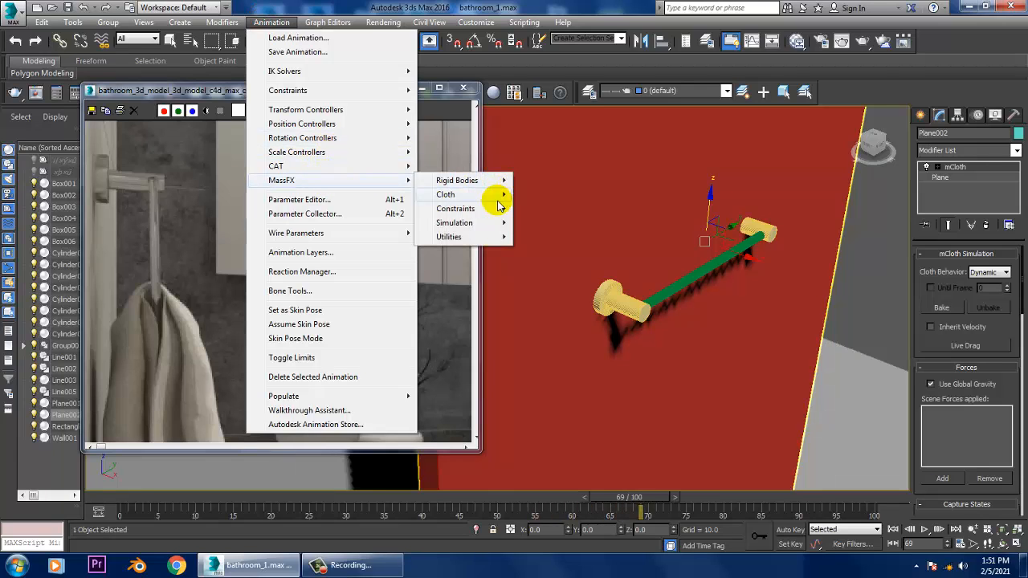
pyautogui.moveTo(482, 222)
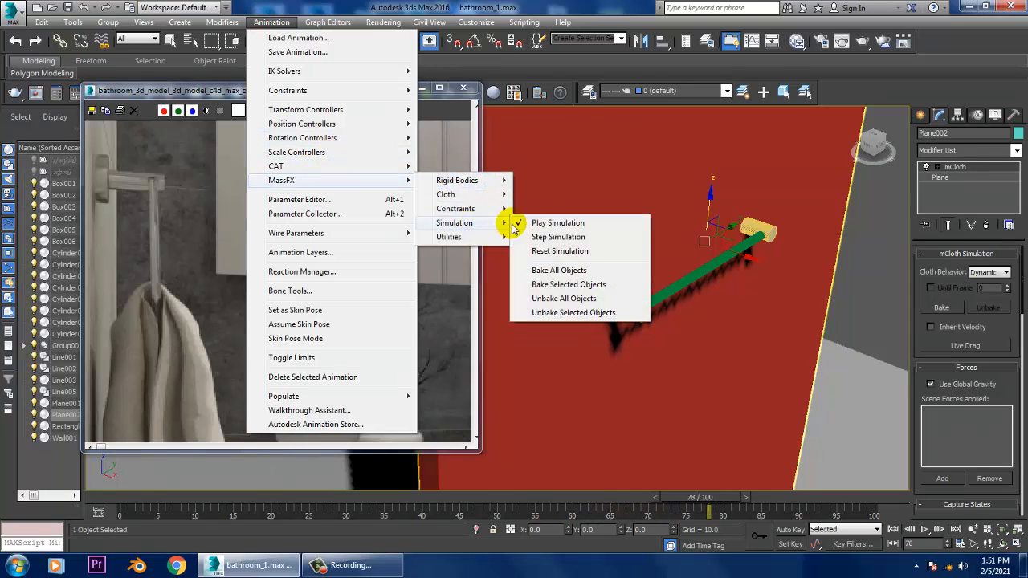
pyautogui.click(591, 252)
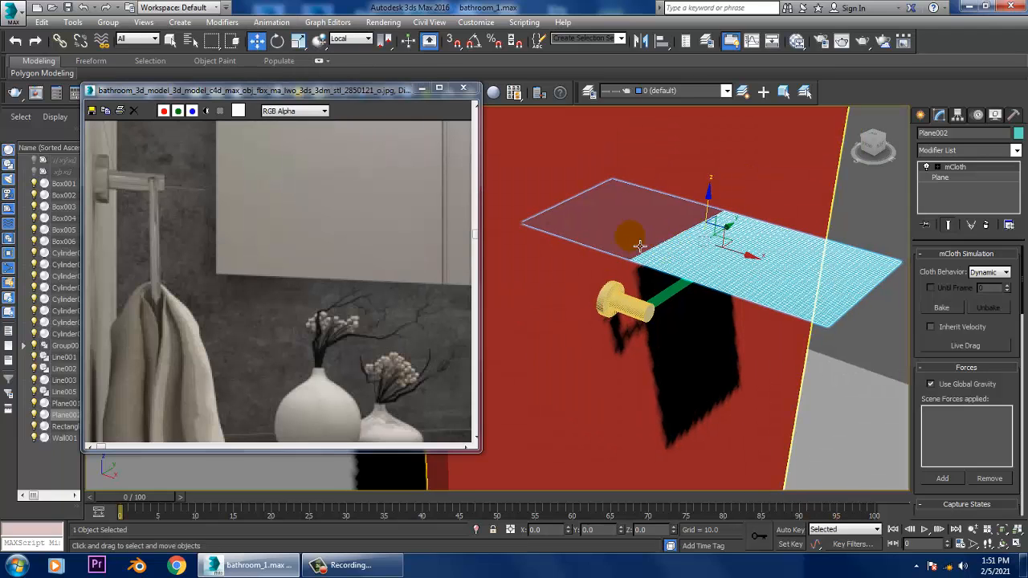
# - Lower the cloth plane about 2.64 units toward the towel bar and set its fabric density to 20
pyautogui.keyDown('alt'); pyautogui.moveTo(675, 277); pyautogui.dragTo(720, 242, button='middle'); pyautogui.keyUp('alt')
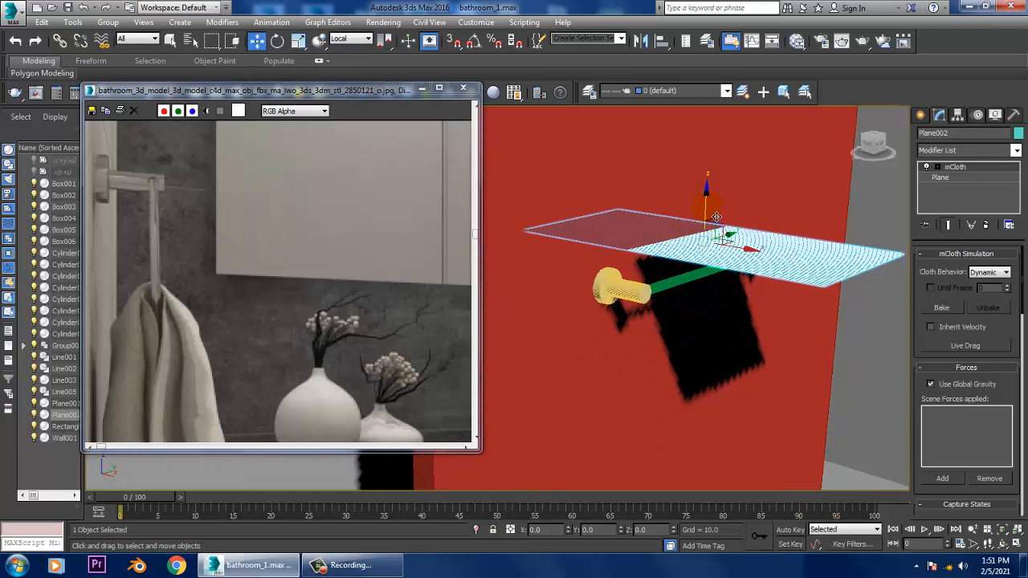
pyautogui.moveTo(713, 217); pyautogui.dragTo(721, 237)
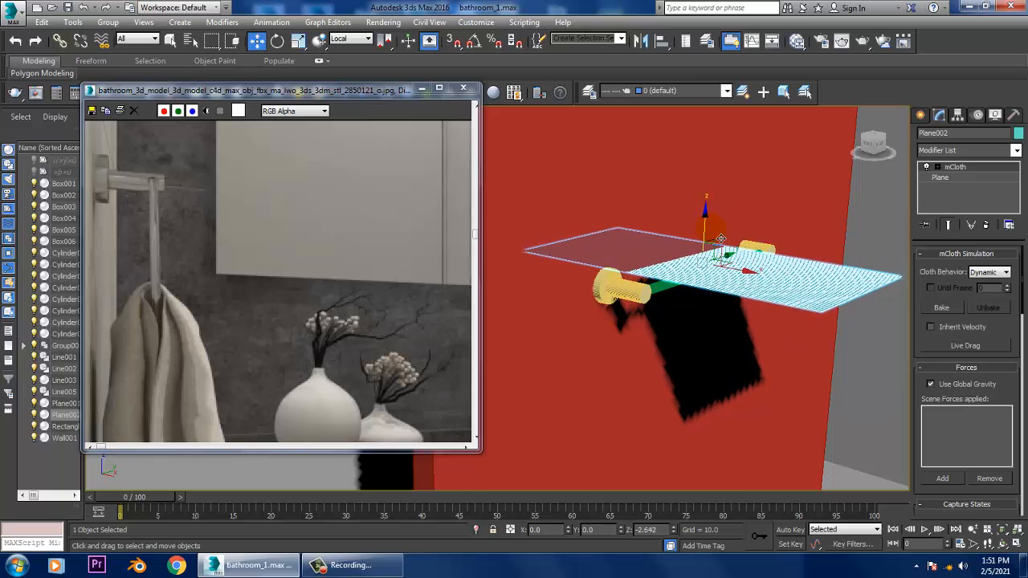
pyautogui.moveTo(960, 343); pyautogui.dragTo(962, 277)
pyautogui.scroll(-5, 960, 353)
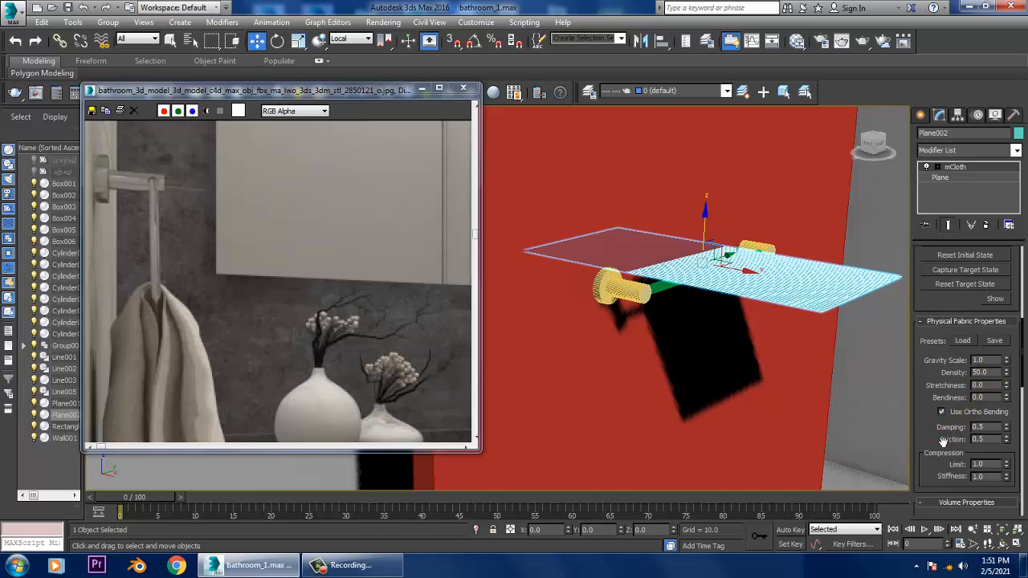
pyautogui.moveTo(940, 450); pyautogui.dragTo(960, 132)
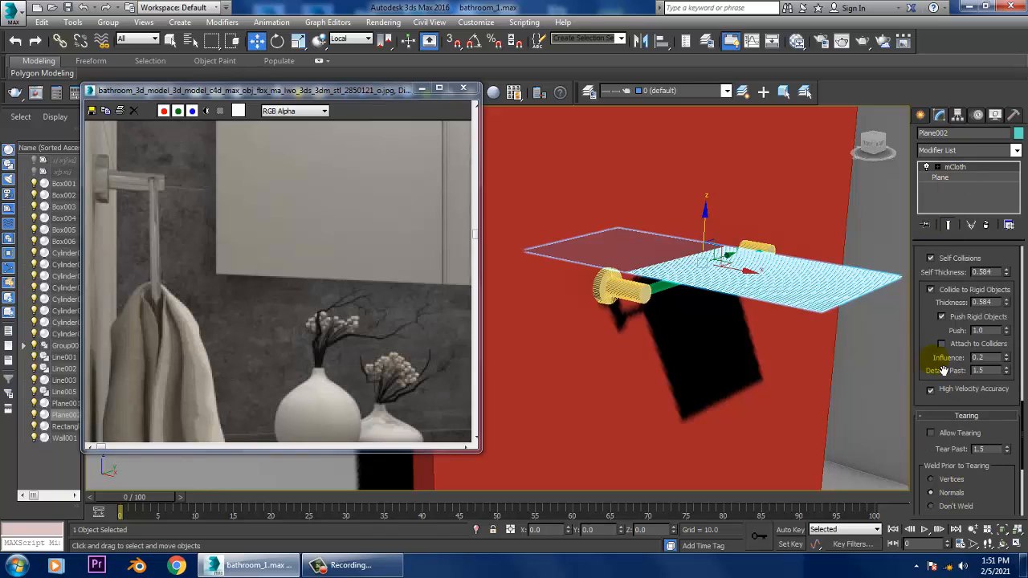
pyautogui.moveTo(935, 361); pyautogui.dragTo(977, 561)
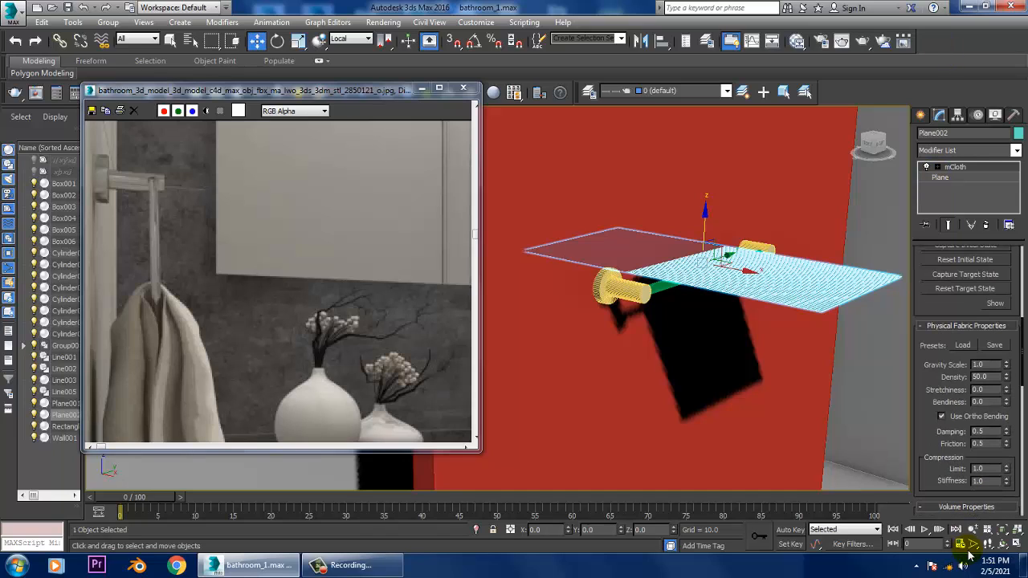
pyautogui.click(997, 378)
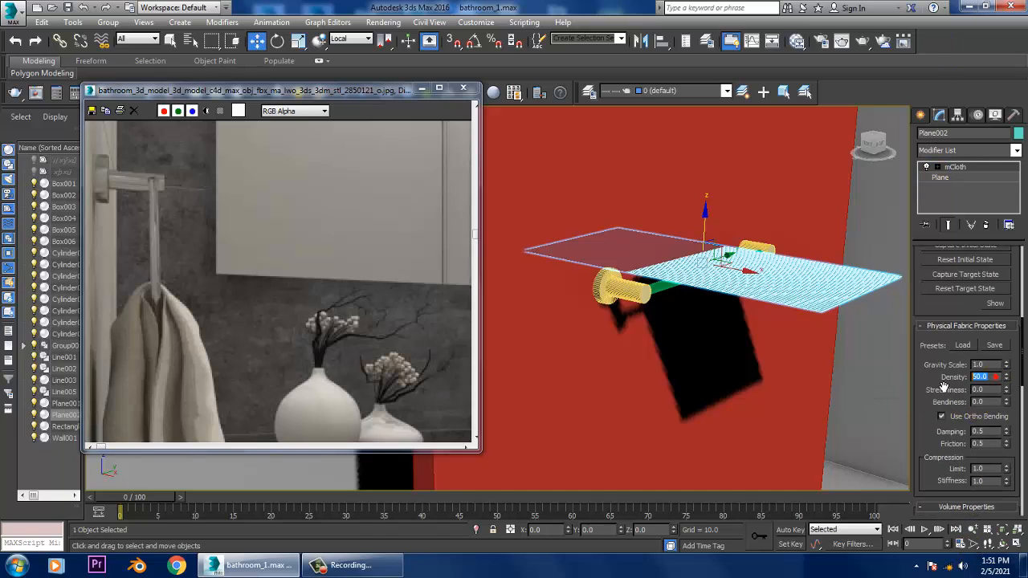
pyautogui.write('20')
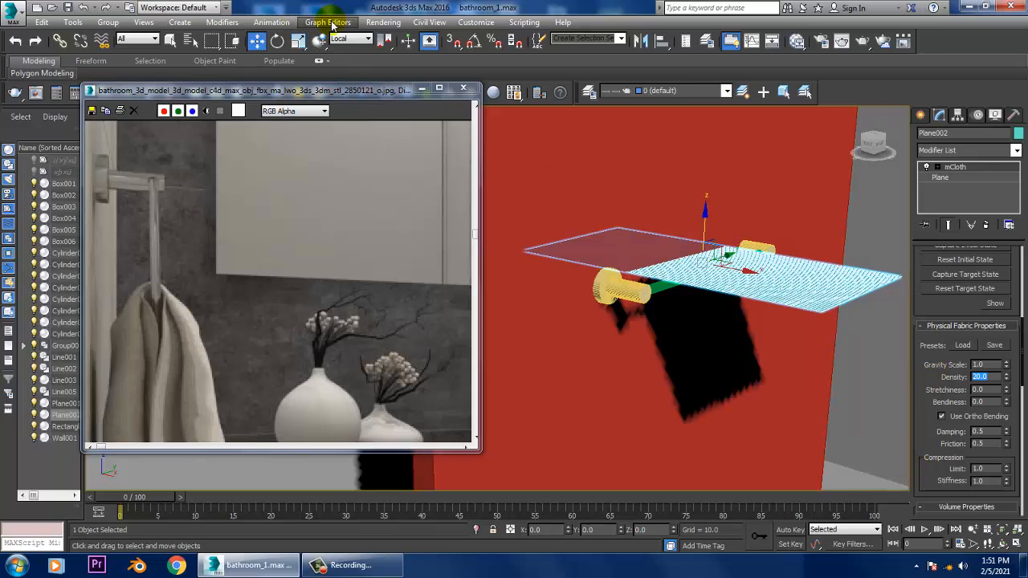
# - Play the MassFX simulation again with the lowered, lighter cloth
pyautogui.click(271, 21)
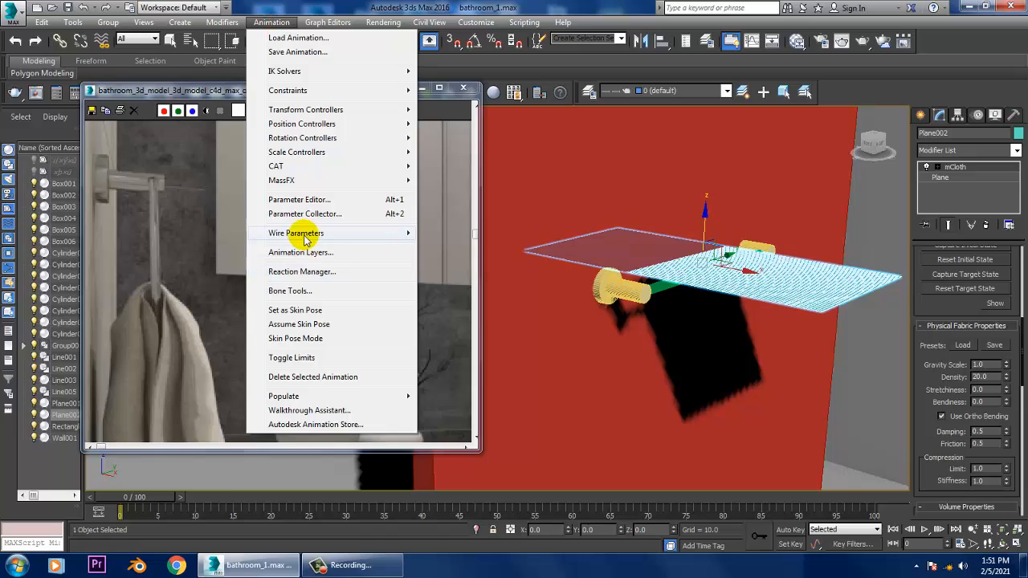
pyautogui.moveTo(352, 185)
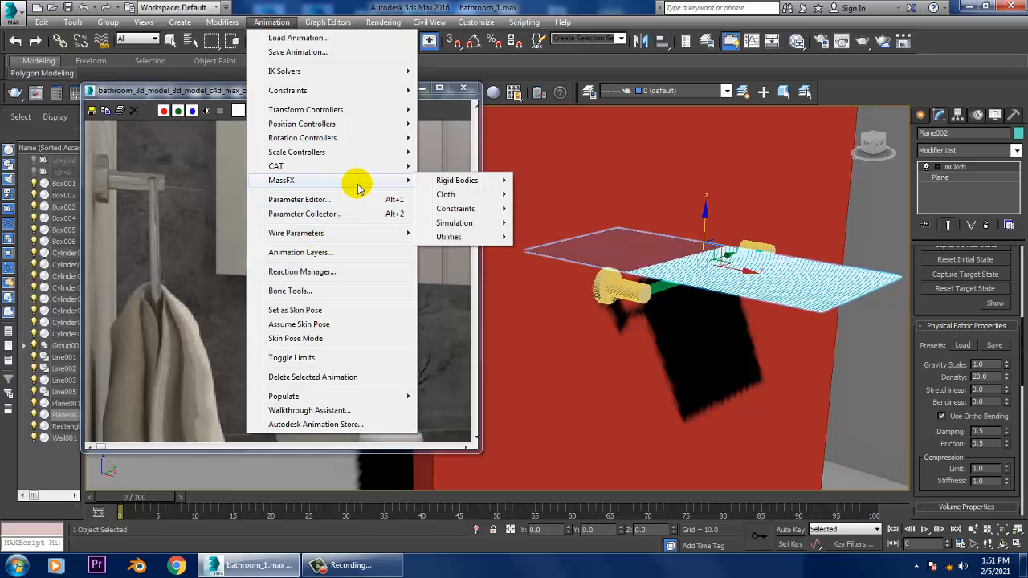
pyautogui.moveTo(466, 222)
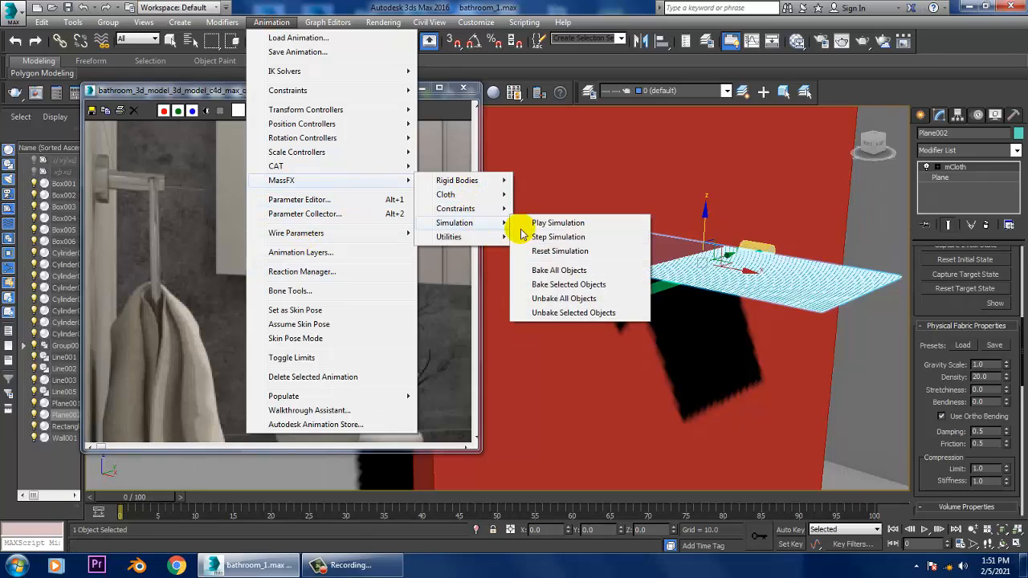
pyautogui.click(572, 224)
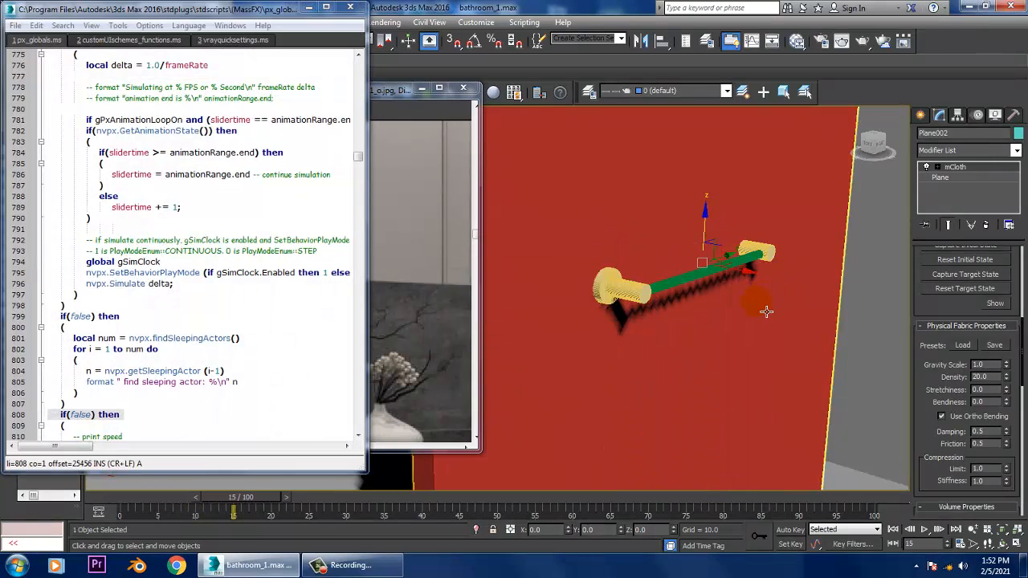
# - Close the MassFX script window and reset the simulation to return the cloth plane to its starting state
pyautogui.click(350, 7)
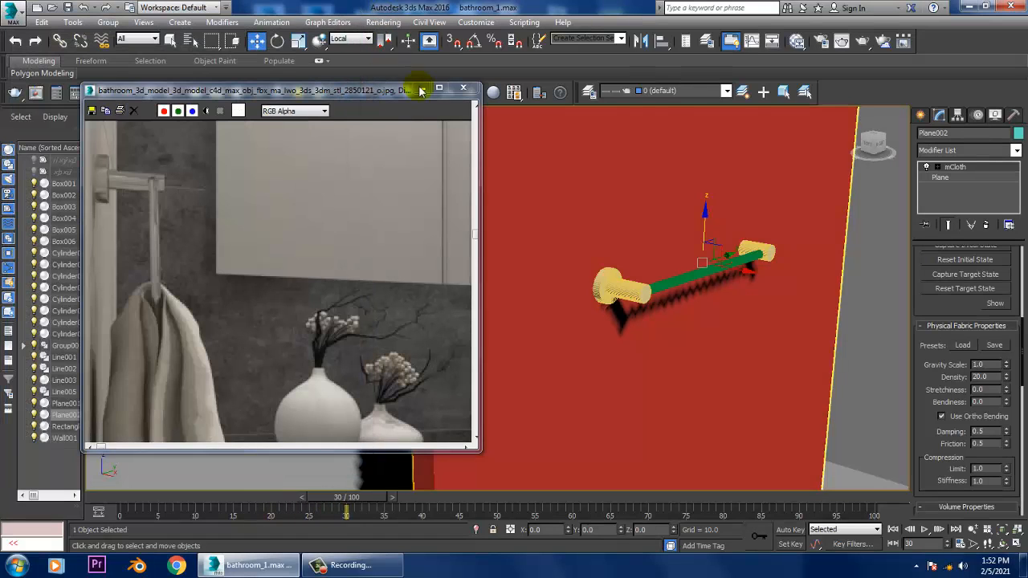
pyautogui.click(272, 22)
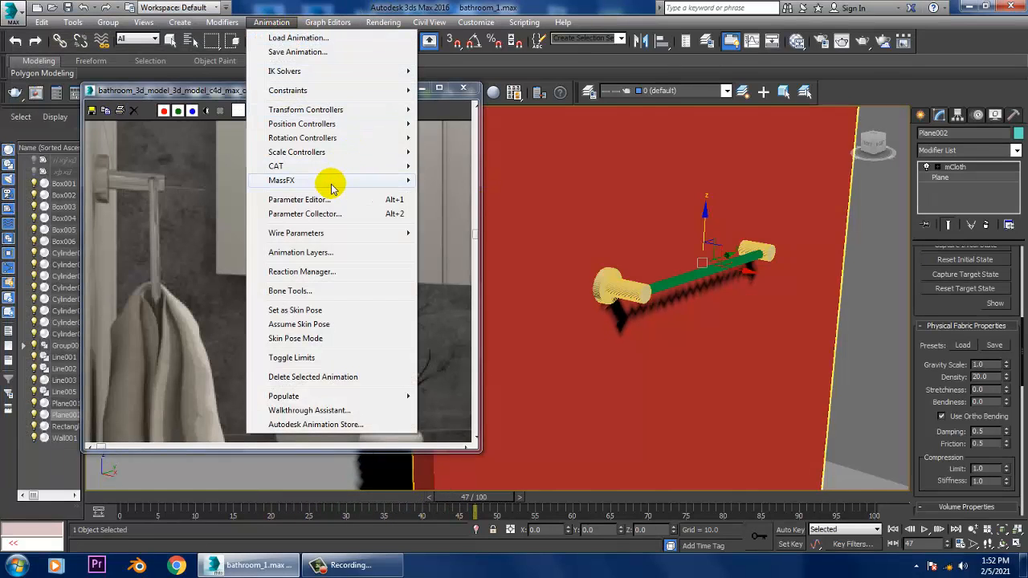
pyautogui.moveTo(329, 184)
pyautogui.moveTo(454, 222)
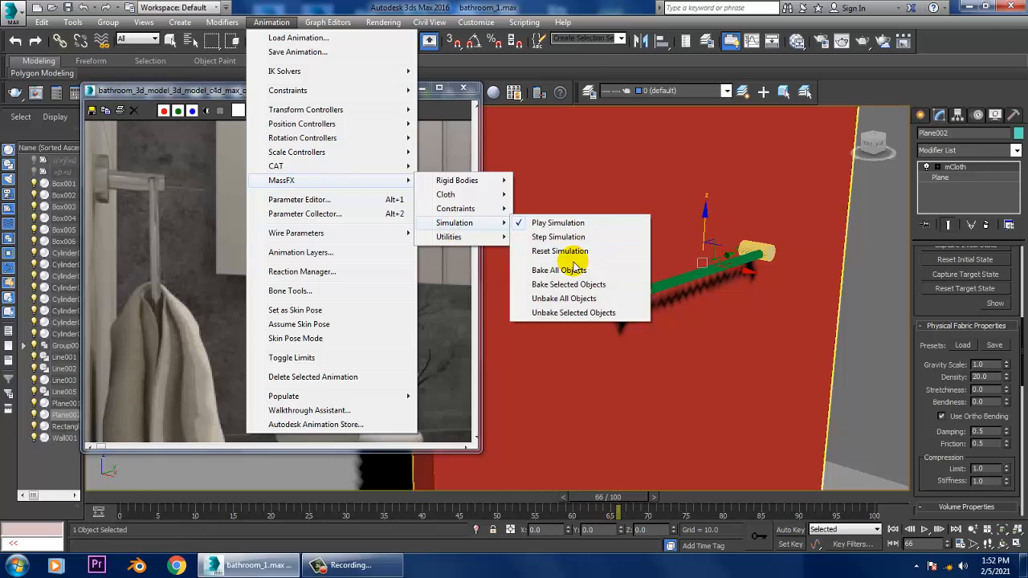
pyautogui.click(572, 251)
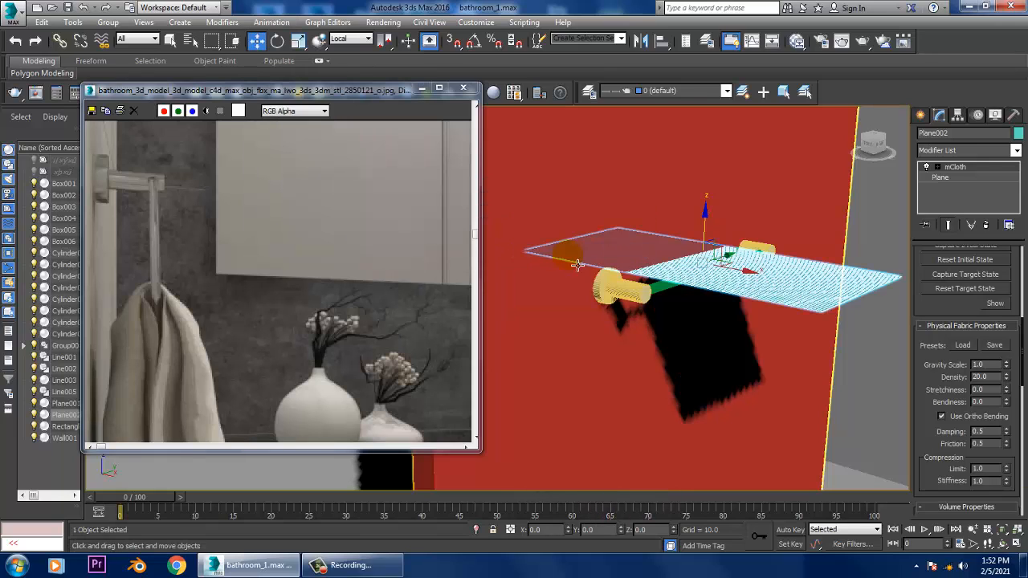
# - Set the animation's end time to frame 20 in the time configuration
pyautogui.click(961, 545)
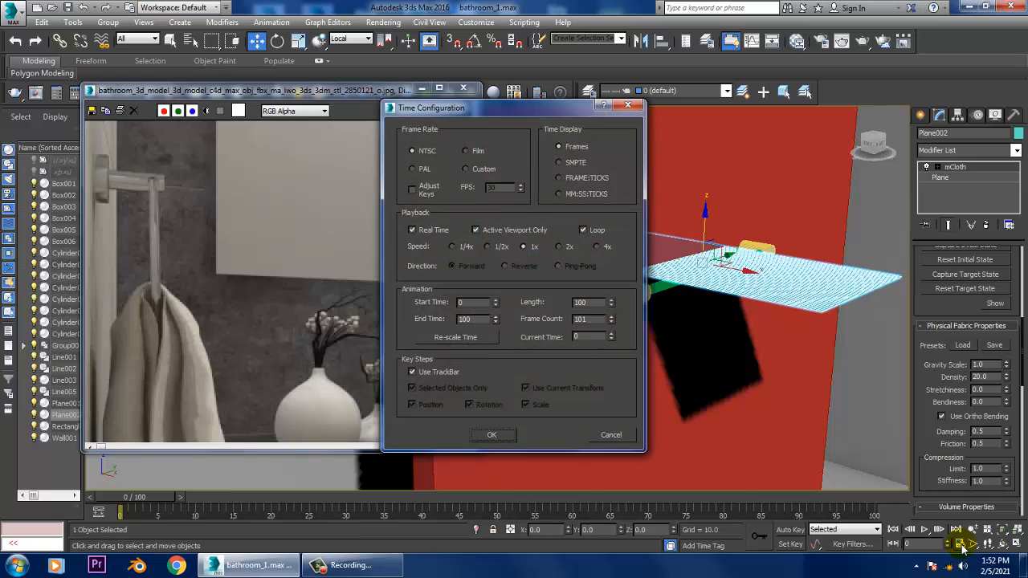
pyautogui.doubleClick(469, 324)
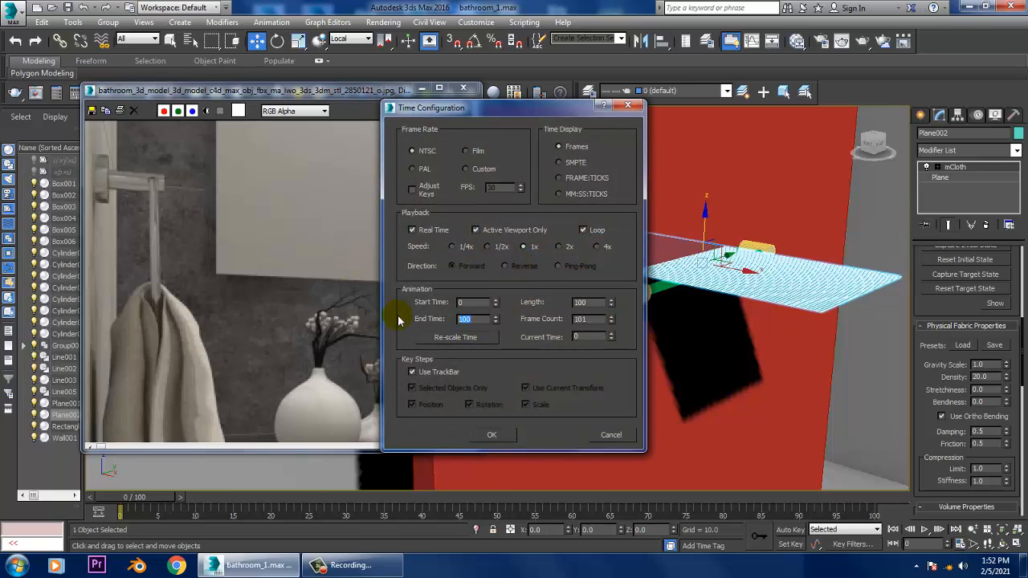
pyautogui.write('20')
pyautogui.press('Return')
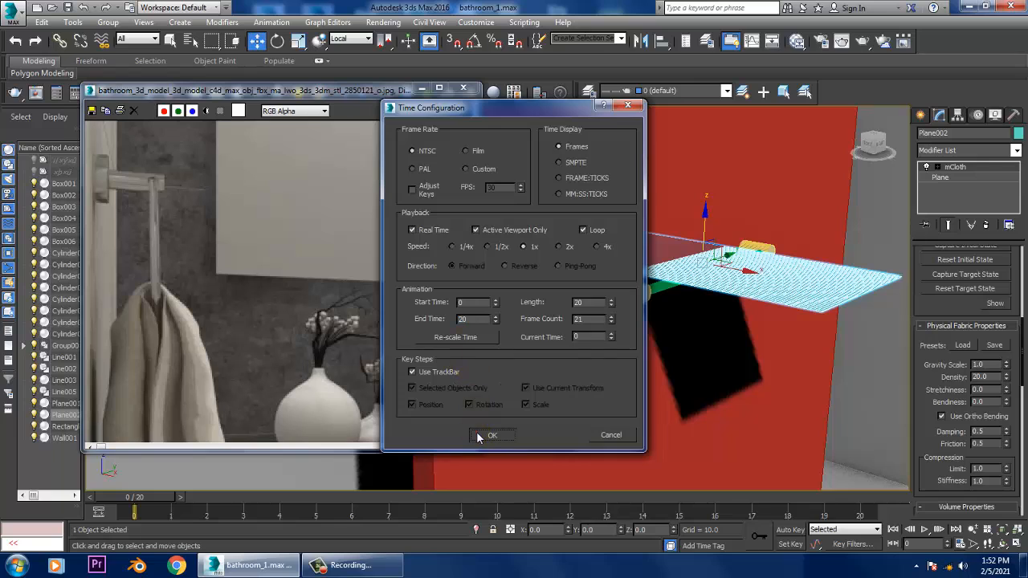
pyautogui.click(486, 436)
# - Bake the MassFX simulation for all objects over the 20-frame range
pyautogui.click(383, 21)
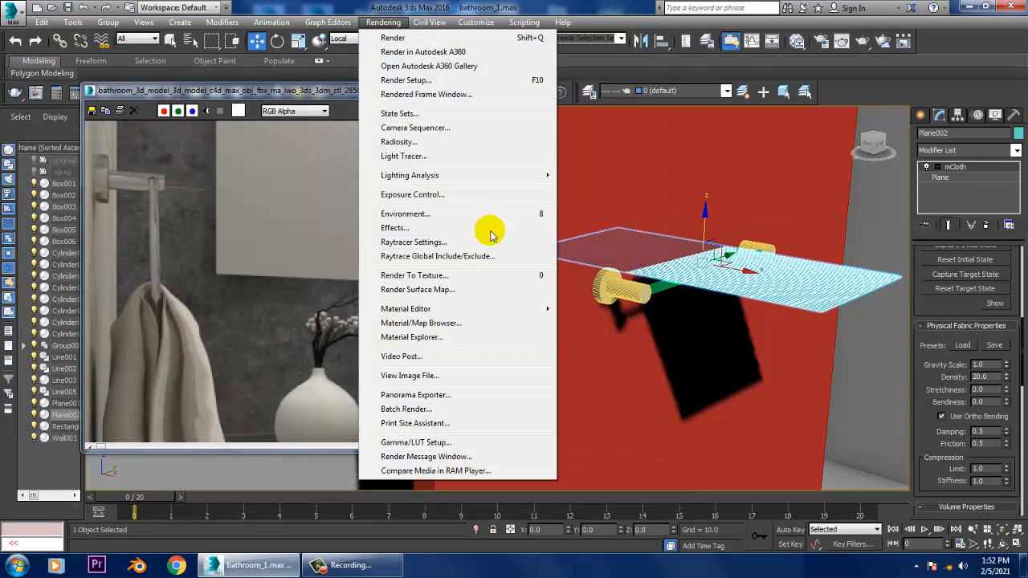
pyautogui.moveTo(440, 171)
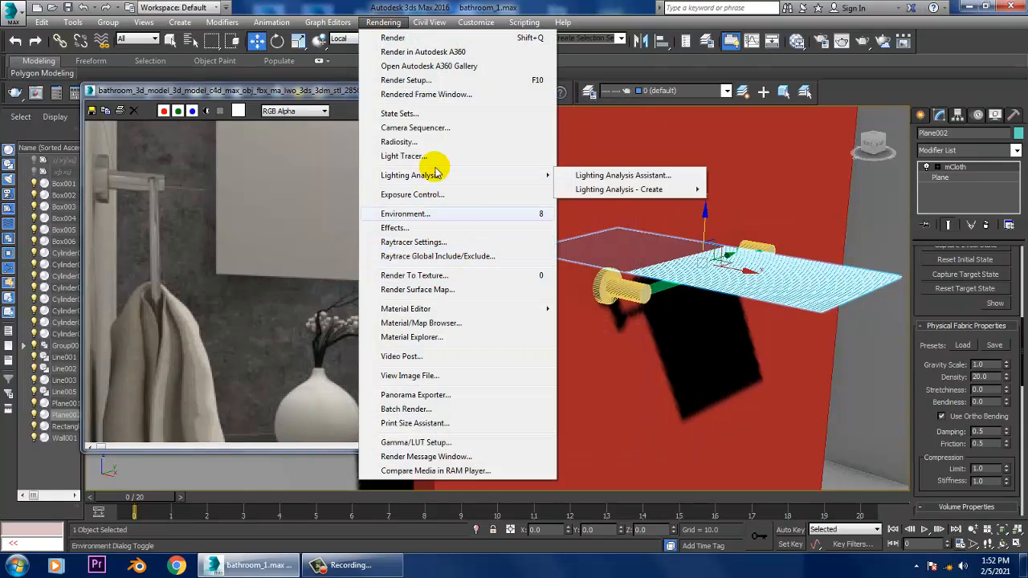
pyautogui.moveTo(271, 21)
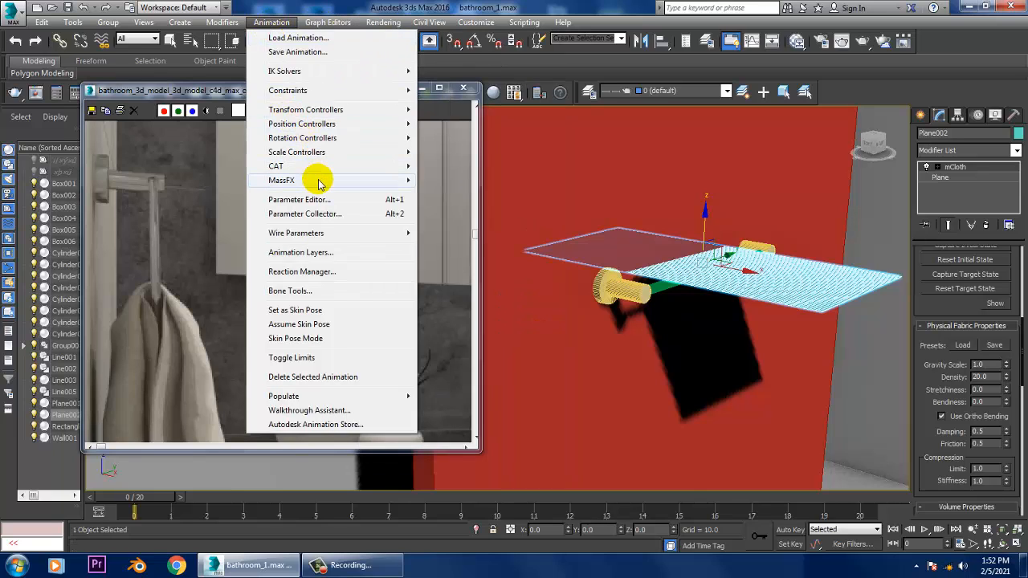
pyautogui.moveTo(322, 181)
pyautogui.moveTo(456, 223)
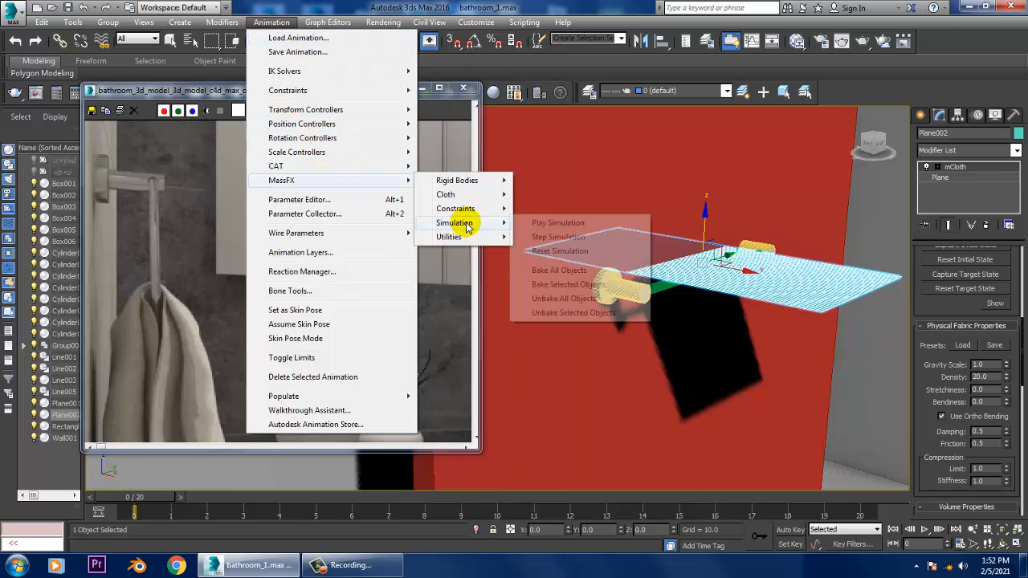
pyautogui.click(562, 270)
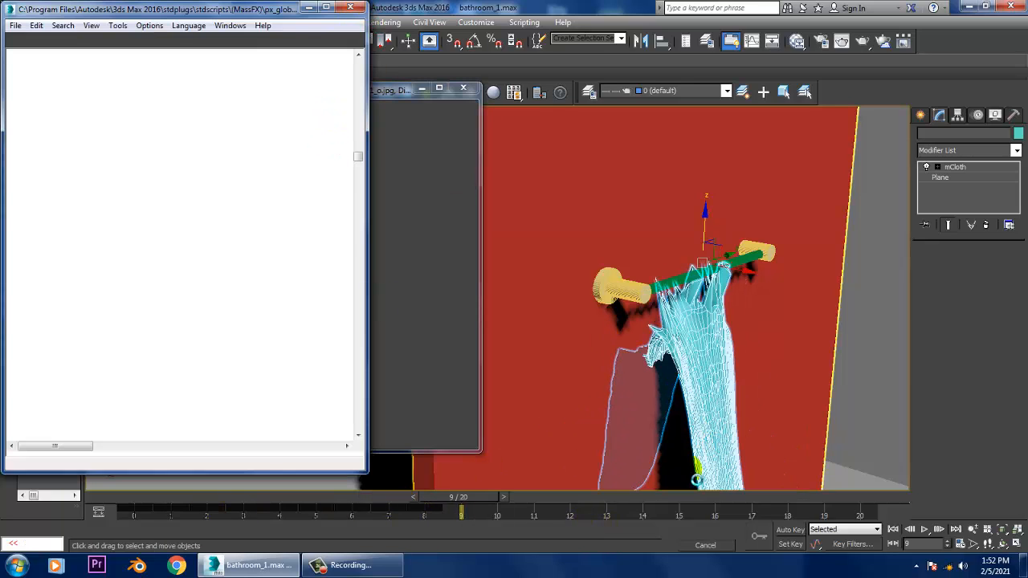
# - Close the MassFX script and reference image windows, and return the timeline to frame 0
pyautogui.click(350, 7)
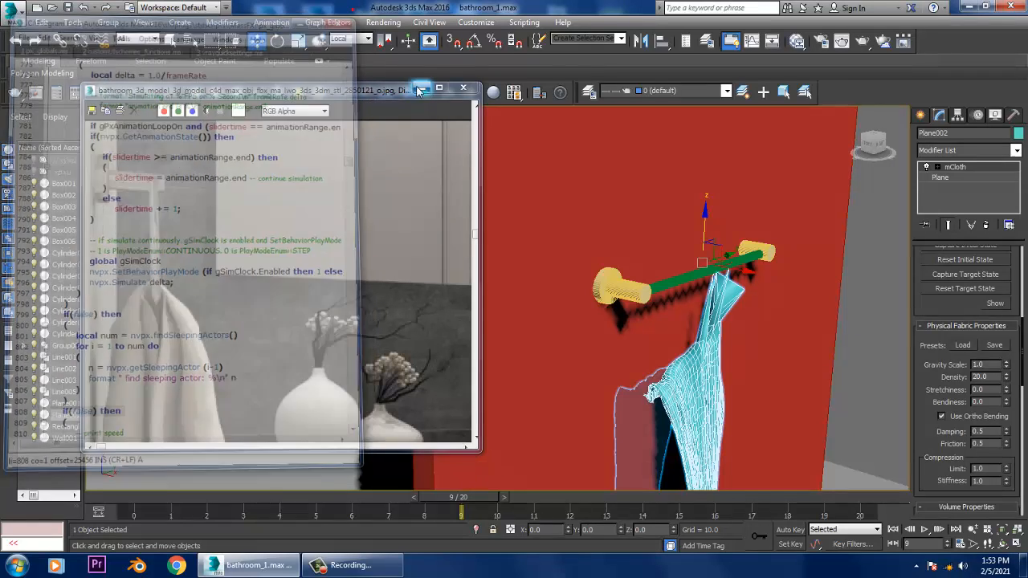
pyautogui.click(463, 87)
pyautogui.moveTo(470, 499); pyautogui.dragTo(4, 512)
pyautogui.moveTo(153, 495); pyautogui.dragTo(6, 504)
pyautogui.press('w')
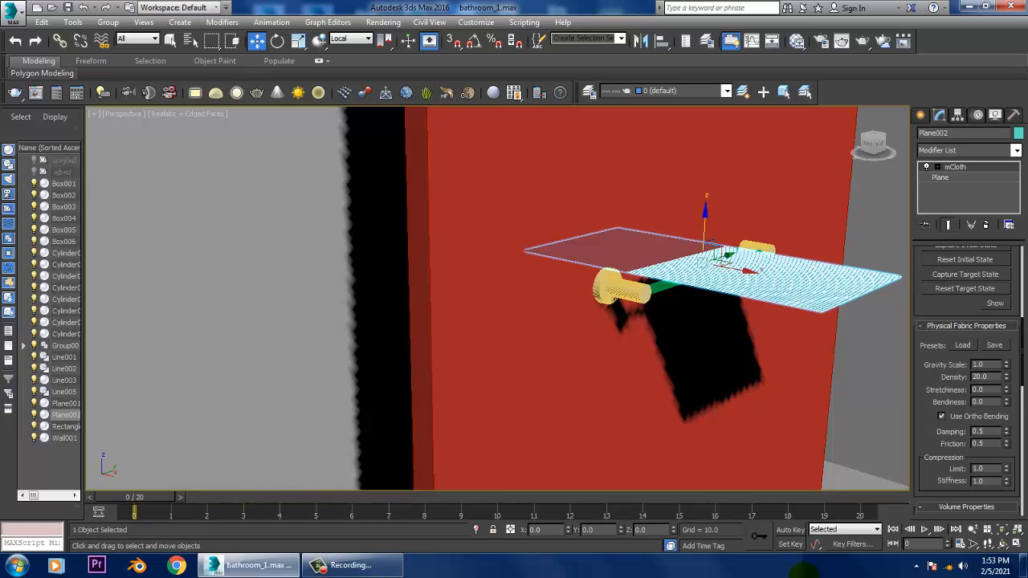
# - Shorten the animation by setting its end time to frame 5 in the time configuration
pyautogui.click(957, 544)
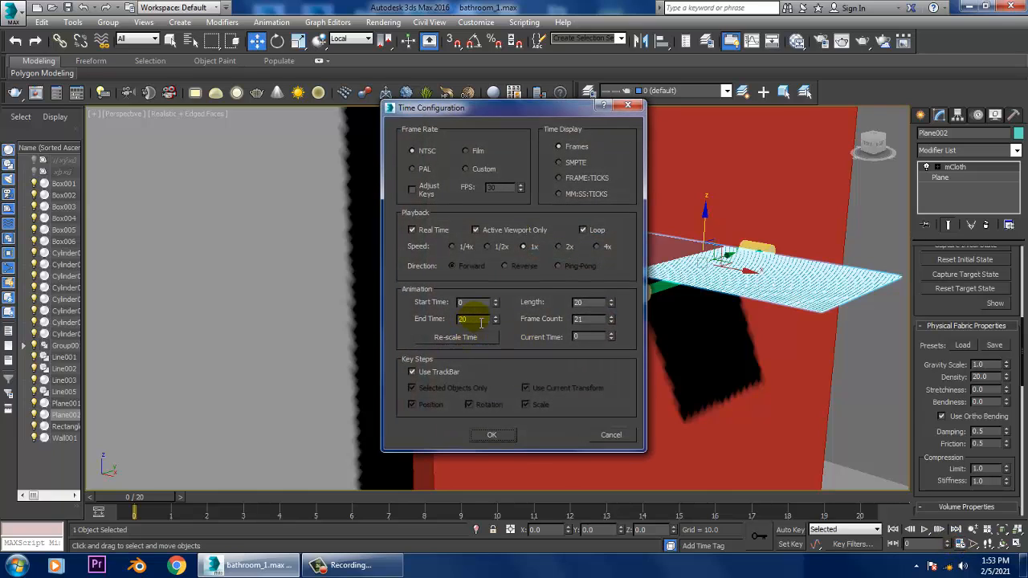
pyautogui.click(330, 320)
pyautogui.write('5')
pyautogui.press('Return')
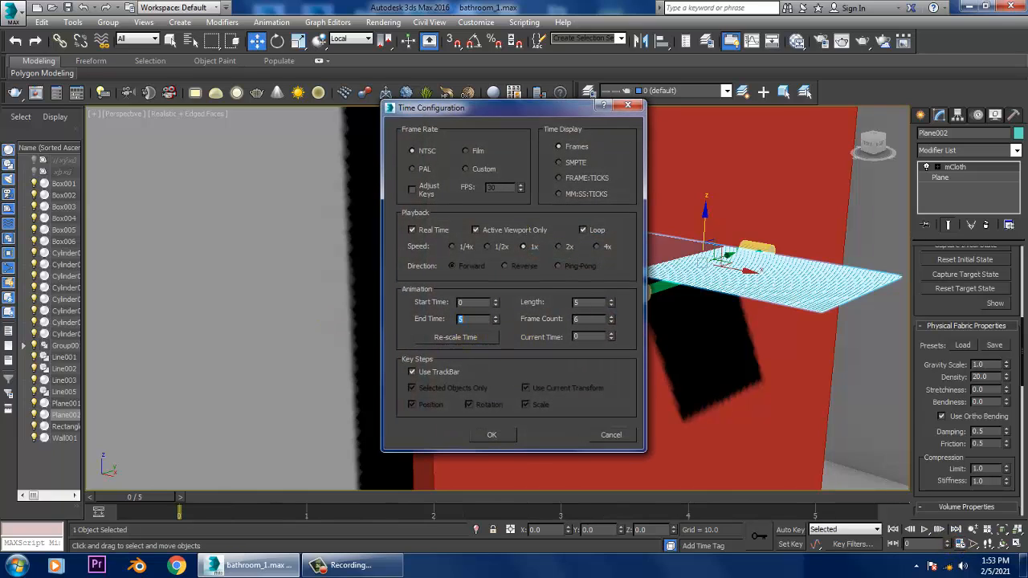
pyautogui.click(491, 435)
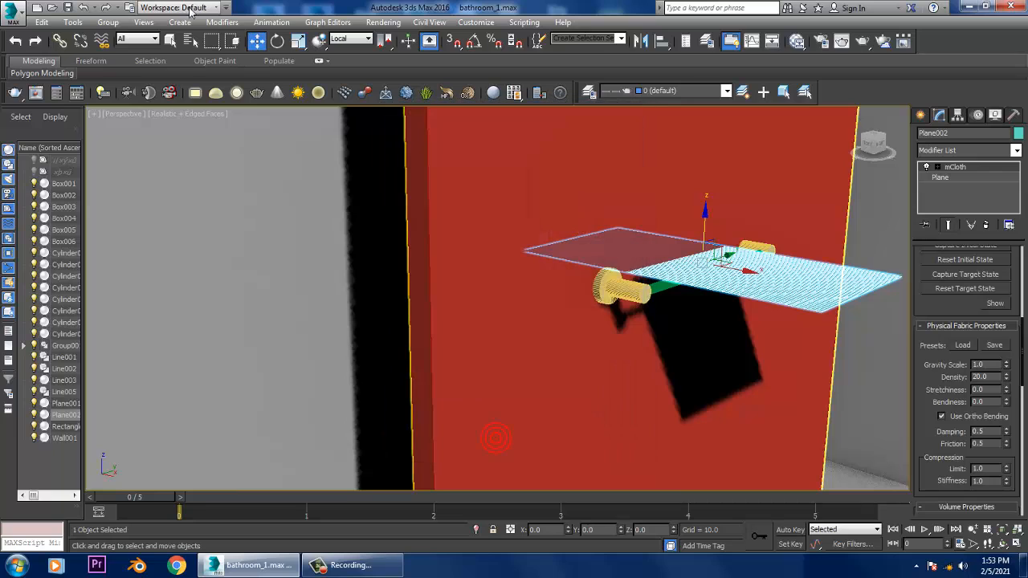
# - Bake the MassFX simulation for all objects again, using the 5-frame range
pyautogui.click(285, 24)
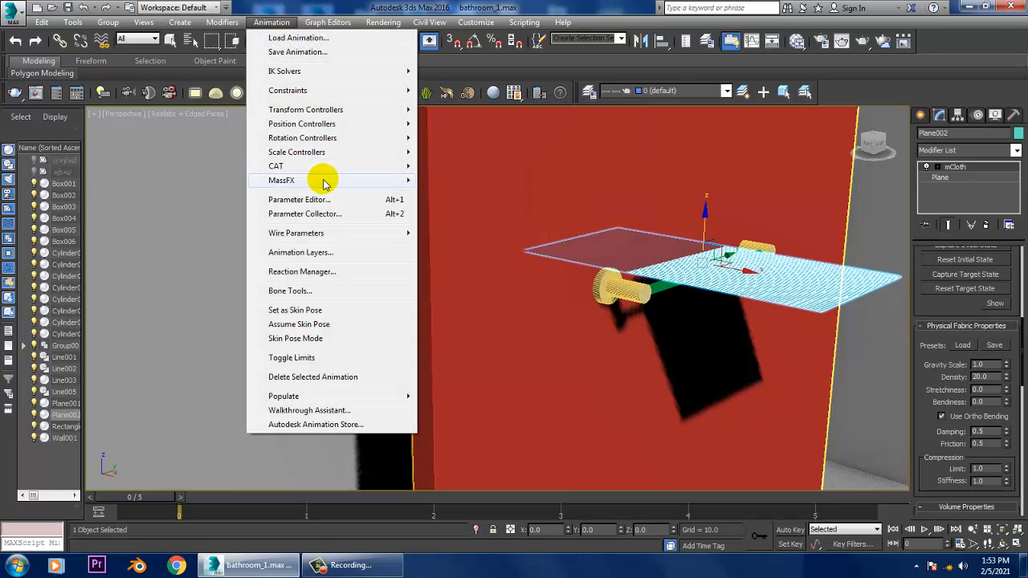
pyautogui.moveTo(322, 180)
pyautogui.moveTo(459, 221)
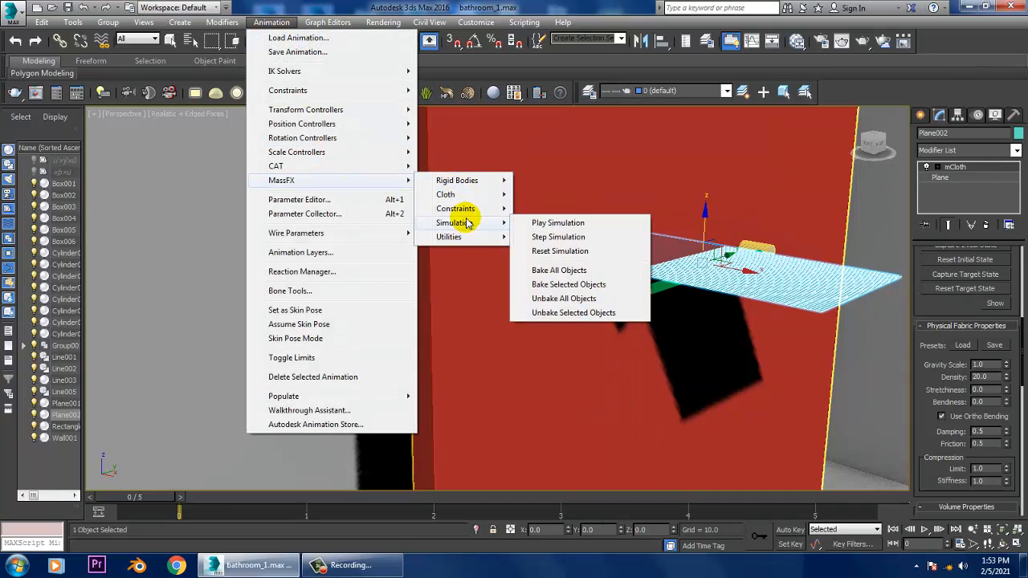
pyautogui.click(573, 273)
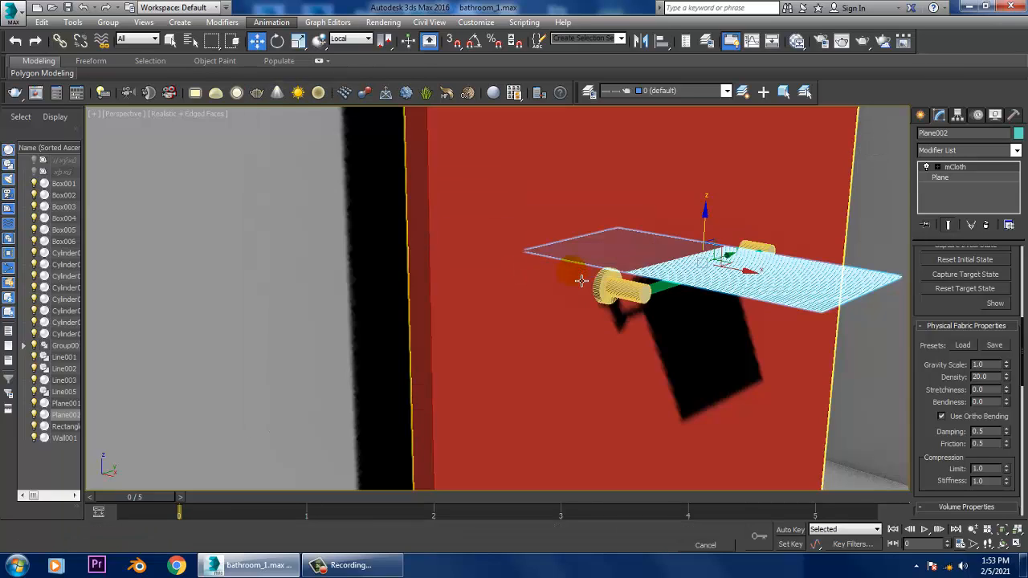
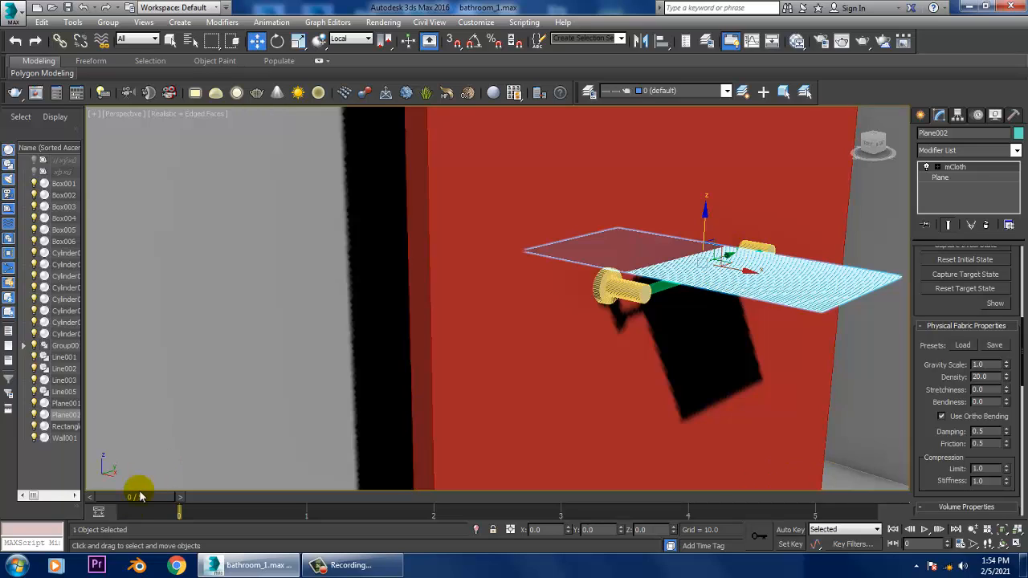
# - Check the simulated towel plane over the first frames, and delete the plane together with its mCloth modifier
pyautogui.moveTo(166, 496); pyautogui.dragTo(206, 507)
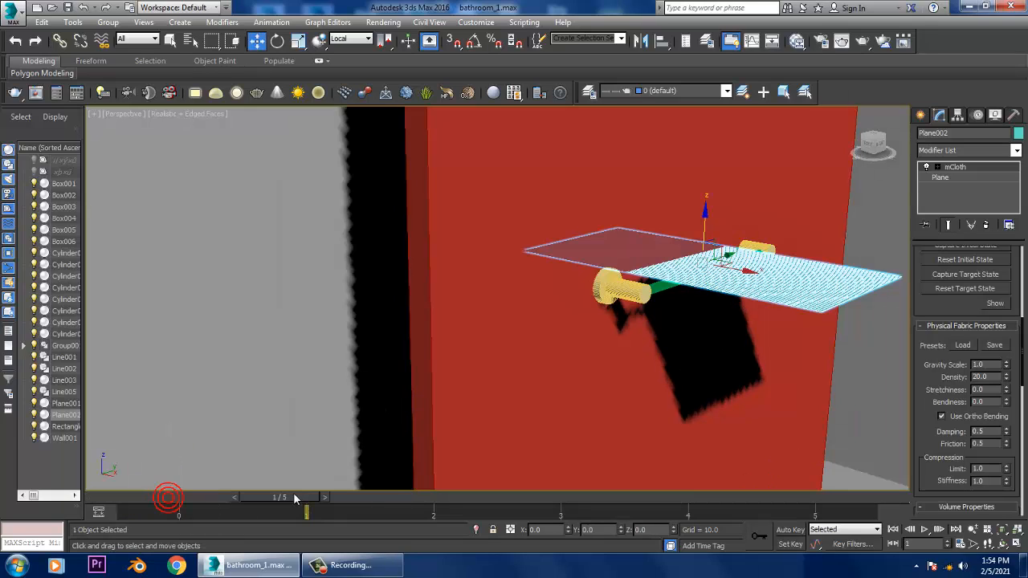
pyautogui.moveTo(293, 492); pyautogui.dragTo(120, 486)
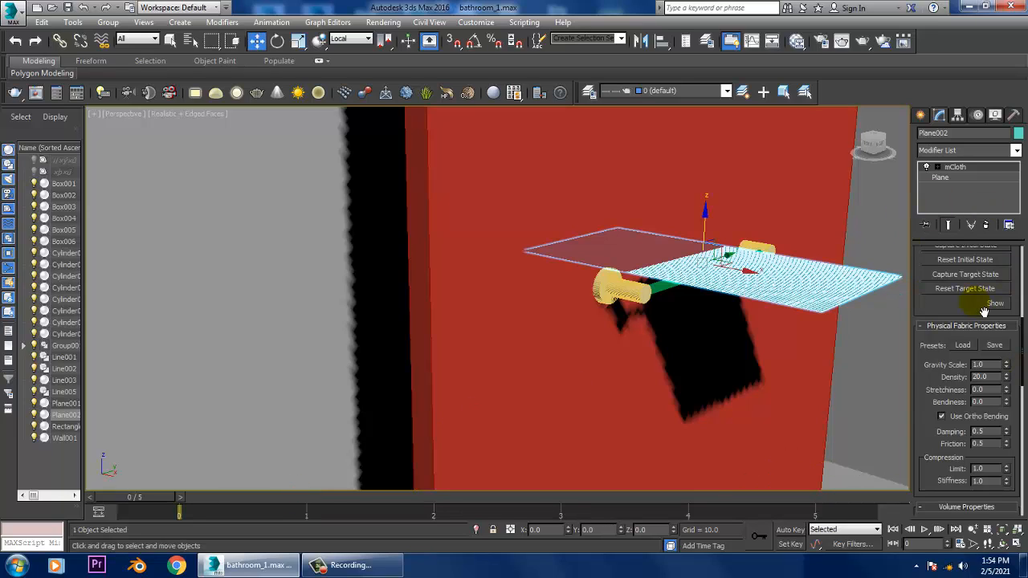
pyautogui.click(987, 226)
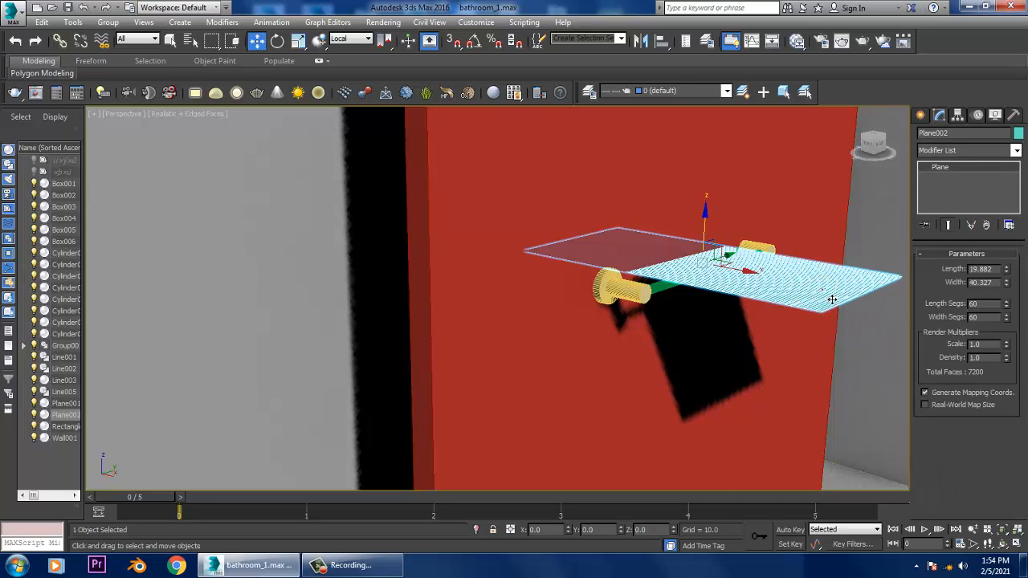
pyautogui.press('Delete')
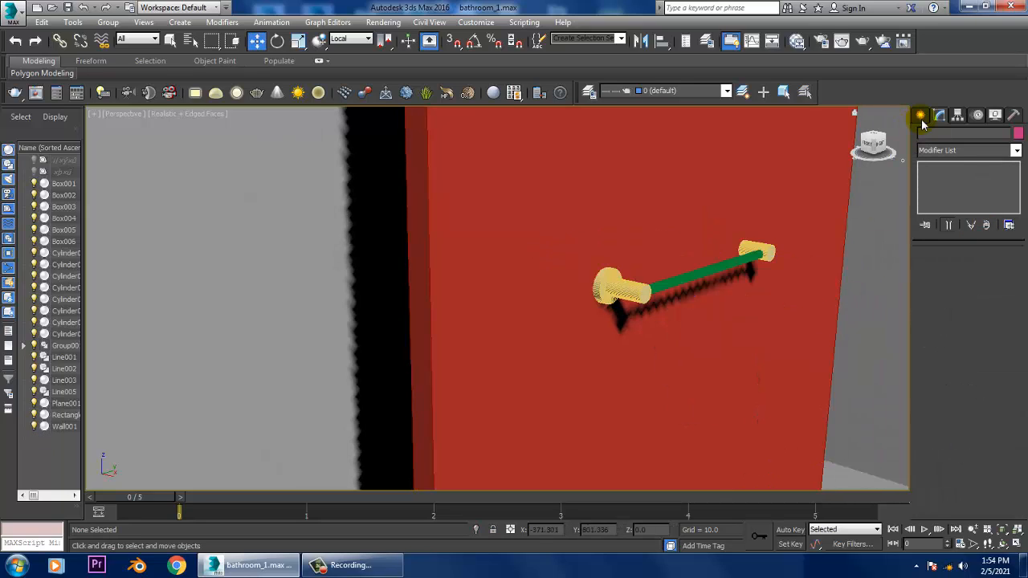
pyautogui.click(921, 114)
pyautogui.click(943, 196)
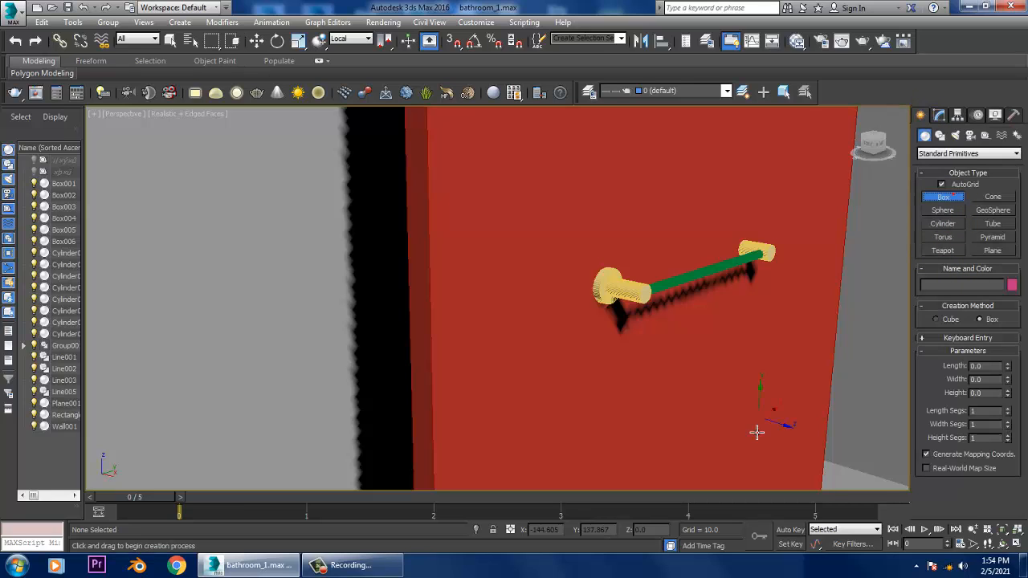
pyautogui.hotkey('alt', 'w')
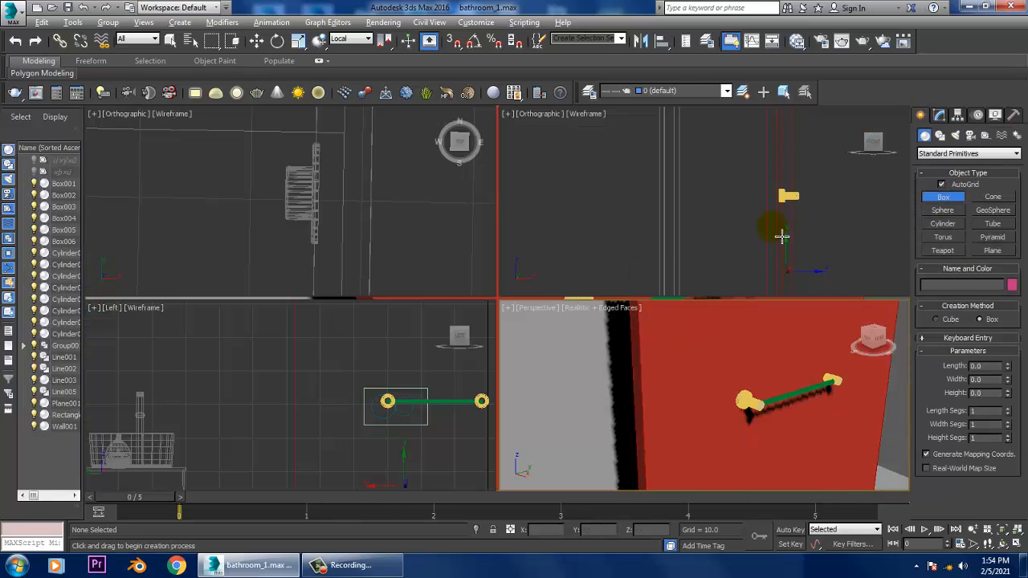
pyautogui.rightClick(682, 243)
pyautogui.hotkey('alt', 'w')
pyautogui.moveTo(649, 290); pyautogui.dragTo(612, 339, button='middle')
pyautogui.scroll(-4, 748, 239)
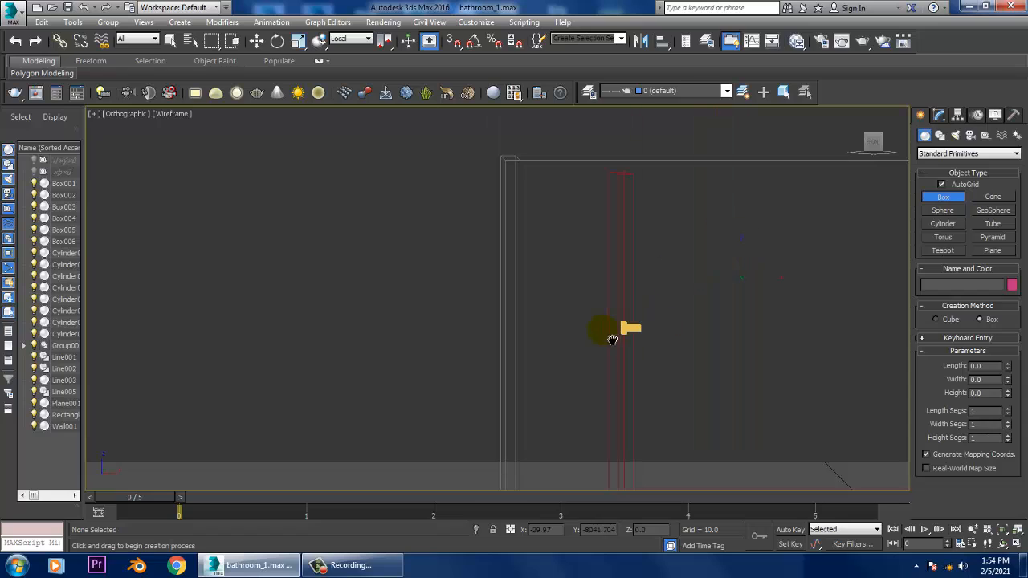
pyautogui.rightClick(613, 340)
# - Draw an inverted U-shaped line about 14.4 units tall over the towel bar's end mount in the front view, and select its two upper vertices
pyautogui.moveTo(769, 331); pyautogui.dragTo(683, 292, button='middle')
pyautogui.press('f')
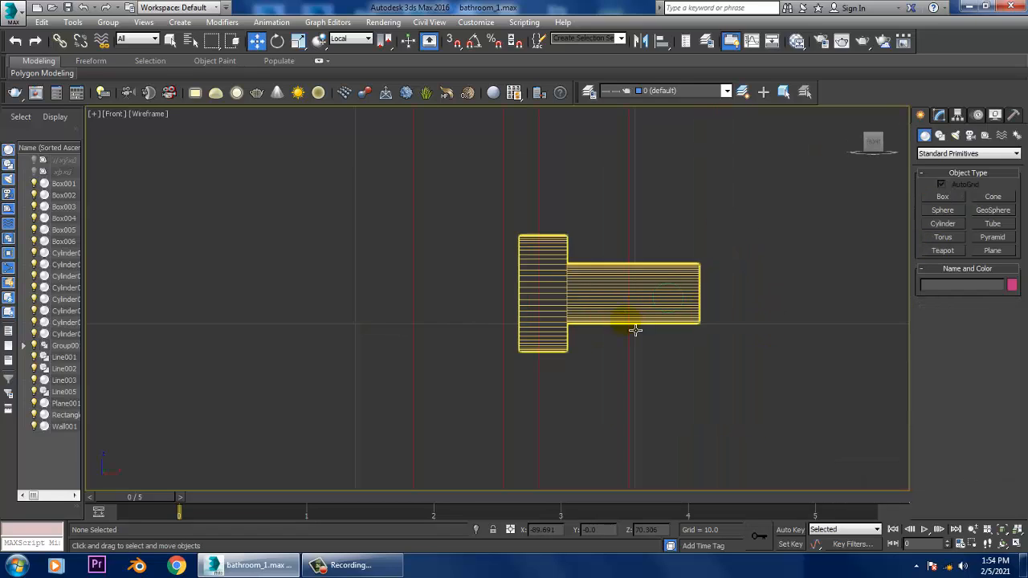
pyautogui.moveTo(635, 328); pyautogui.dragTo(499, 288, button='middle')
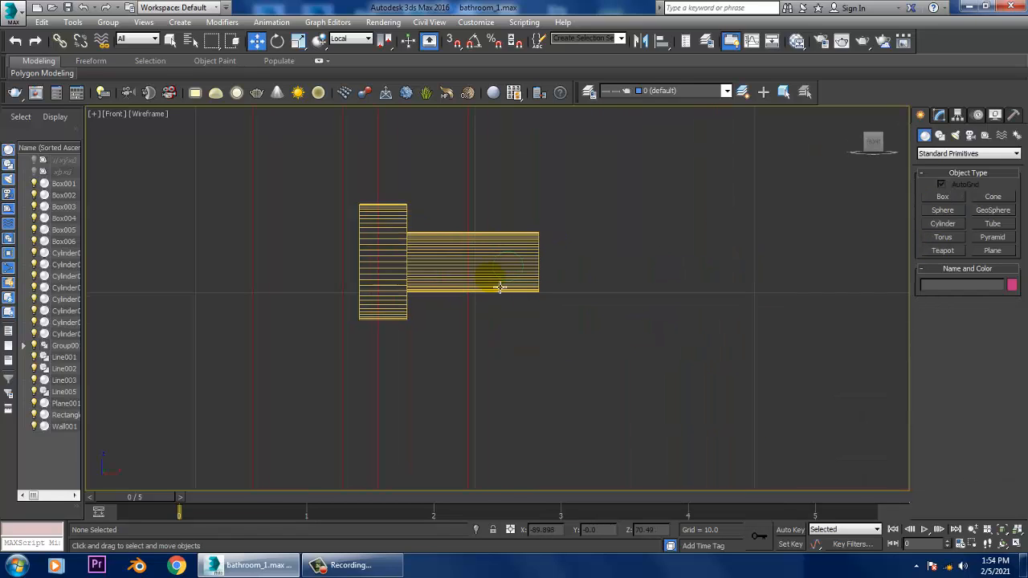
pyautogui.click(940, 136)
pyautogui.click(944, 208)
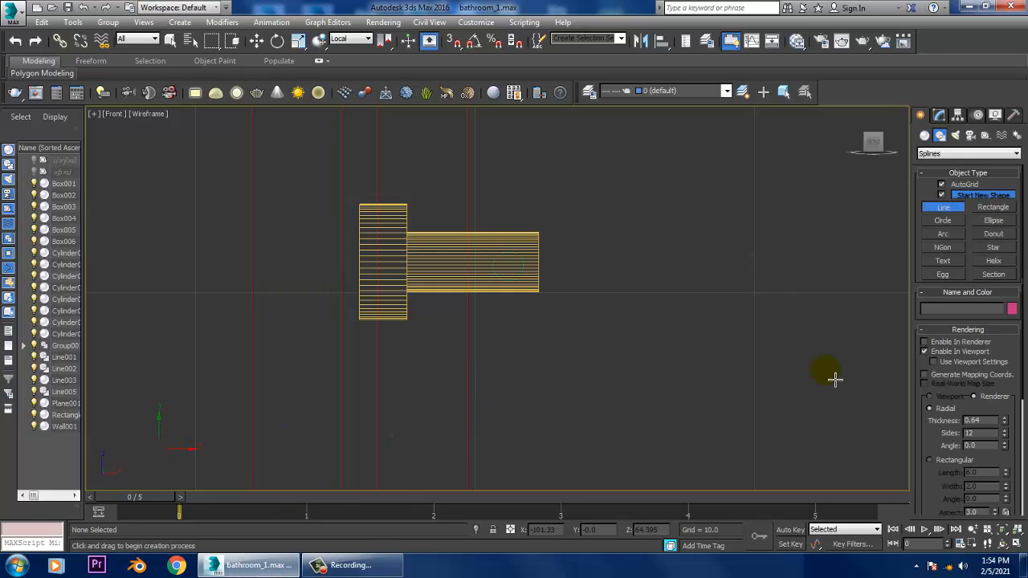
pyautogui.moveTo(408, 488); pyautogui.dragTo(551, 288, button='middle')
pyautogui.scroll(-2, 511, 349)
pyautogui.moveTo(544, 280); pyautogui.dragTo(499, 338, button='middle')
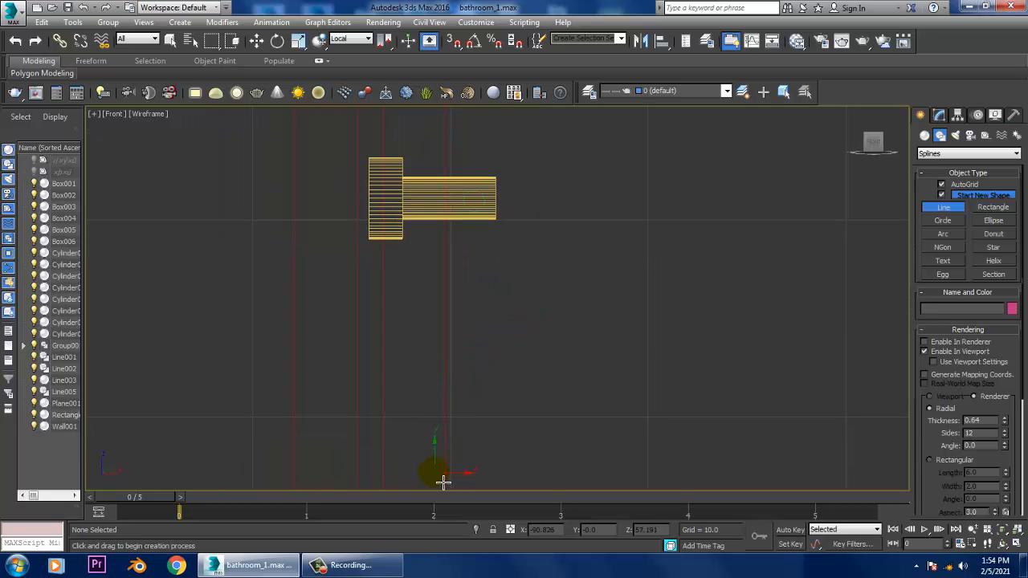
pyautogui.click(450, 479)
pyautogui.click(453, 187)
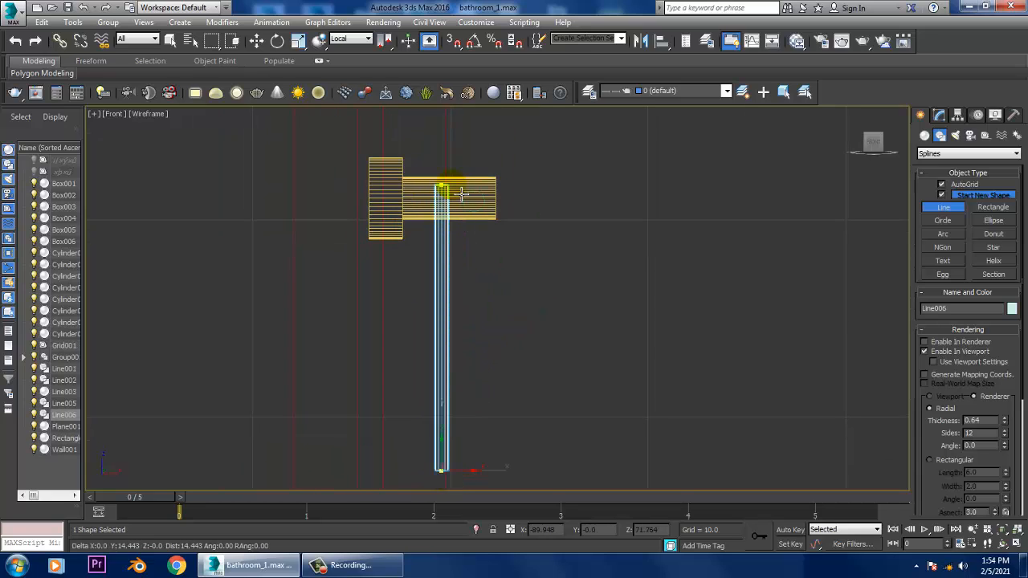
pyautogui.click(518, 195)
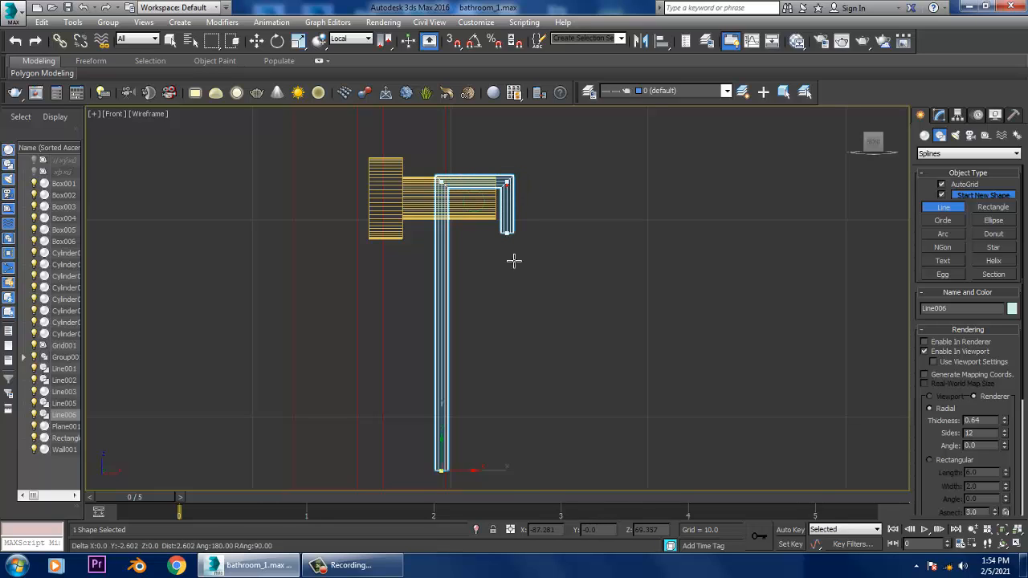
pyautogui.click(493, 442)
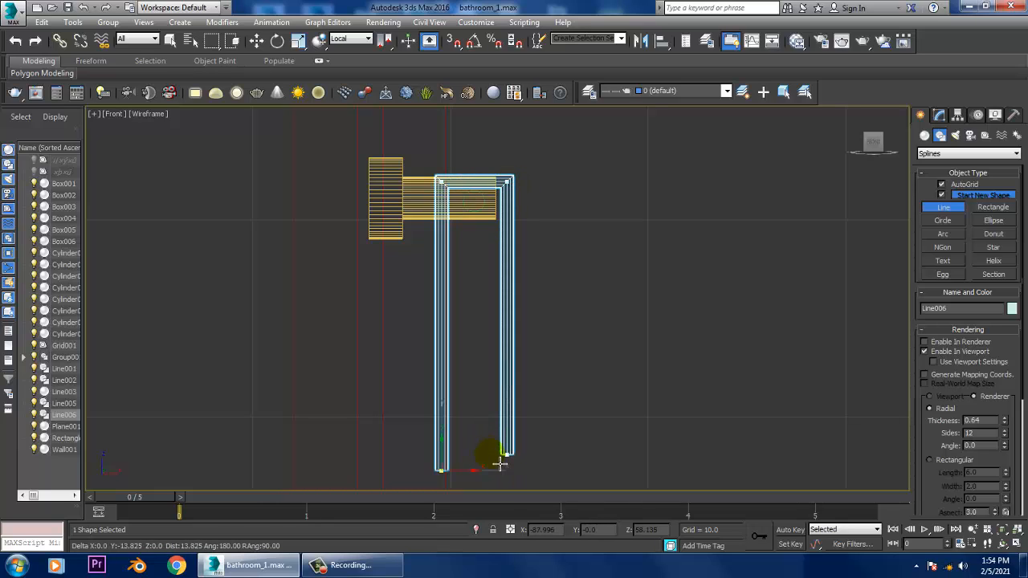
pyautogui.click(507, 477)
pyautogui.rightClick(507, 477)
pyautogui.rightClick(507, 477)
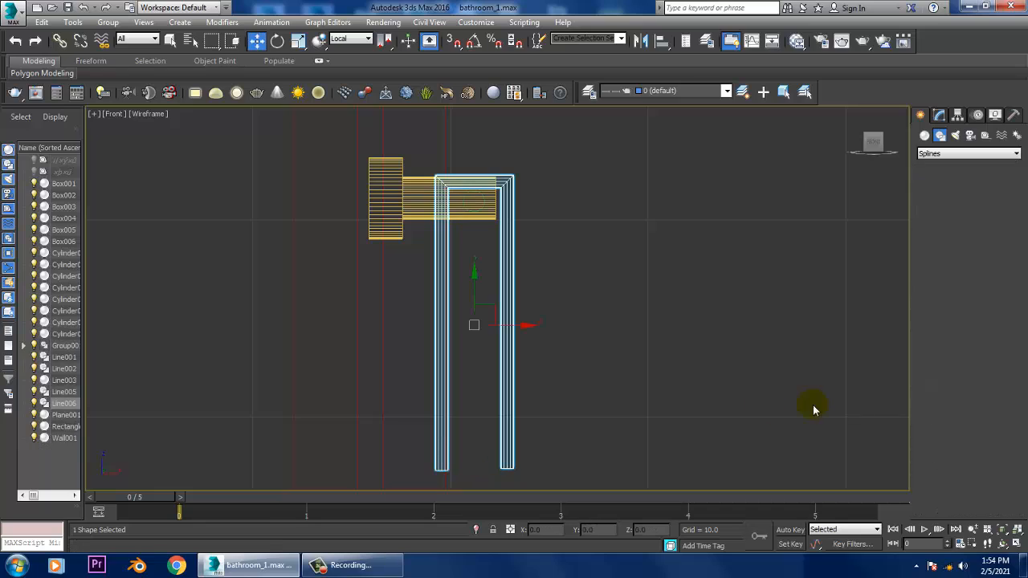
pyautogui.click(940, 116)
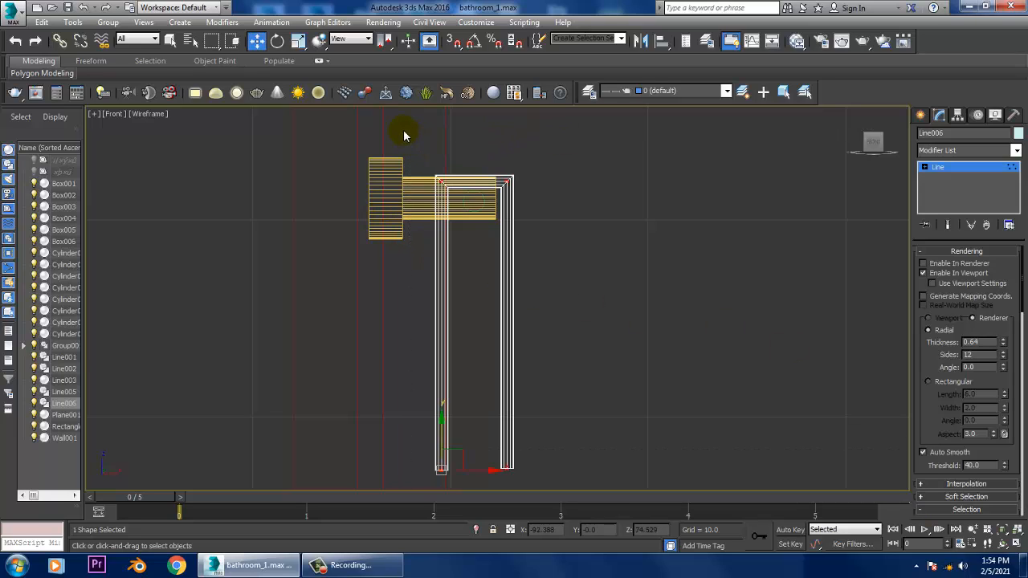
pyautogui.moveTo(677, 260); pyautogui.dragTo(682, 257)
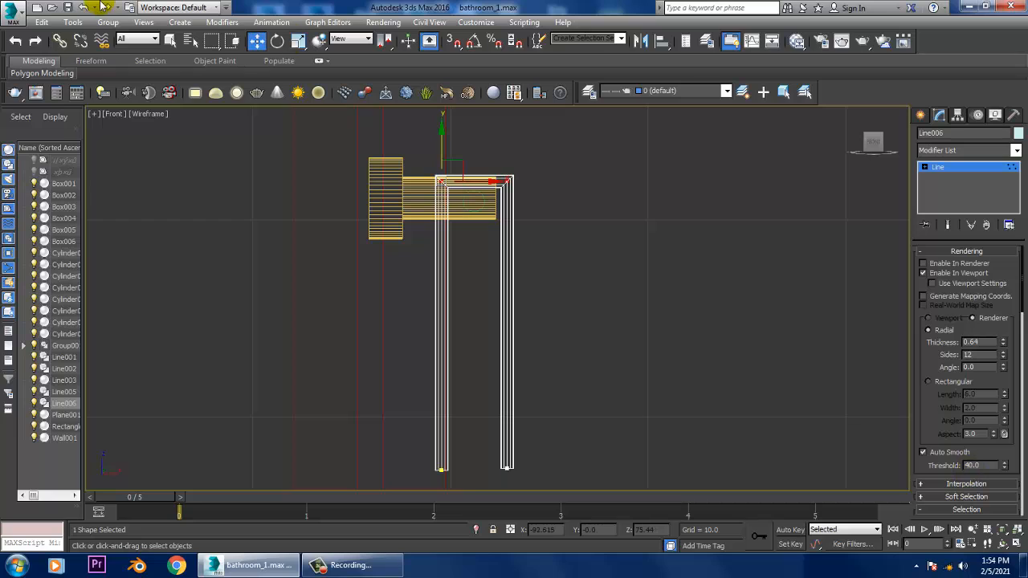
# - Unbake the MassFX simulation for all objects
pyautogui.click(271, 22)
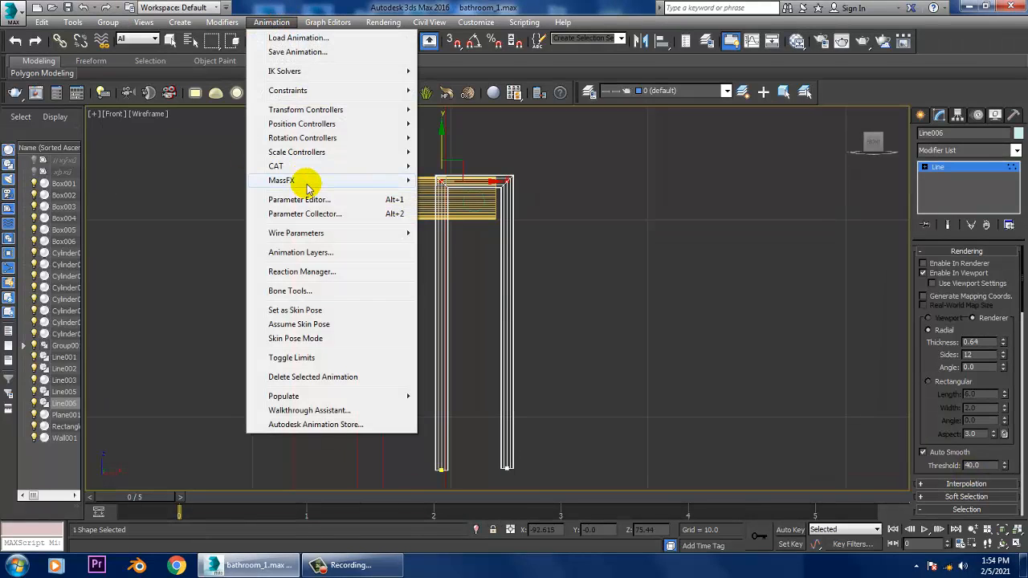
pyautogui.moveTo(345, 180)
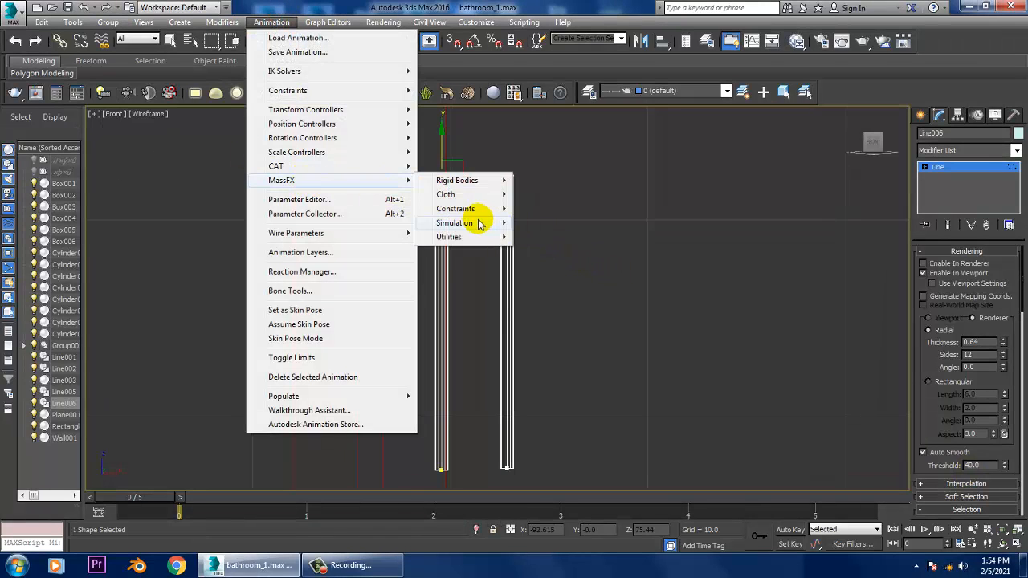
pyautogui.moveTo(474, 223)
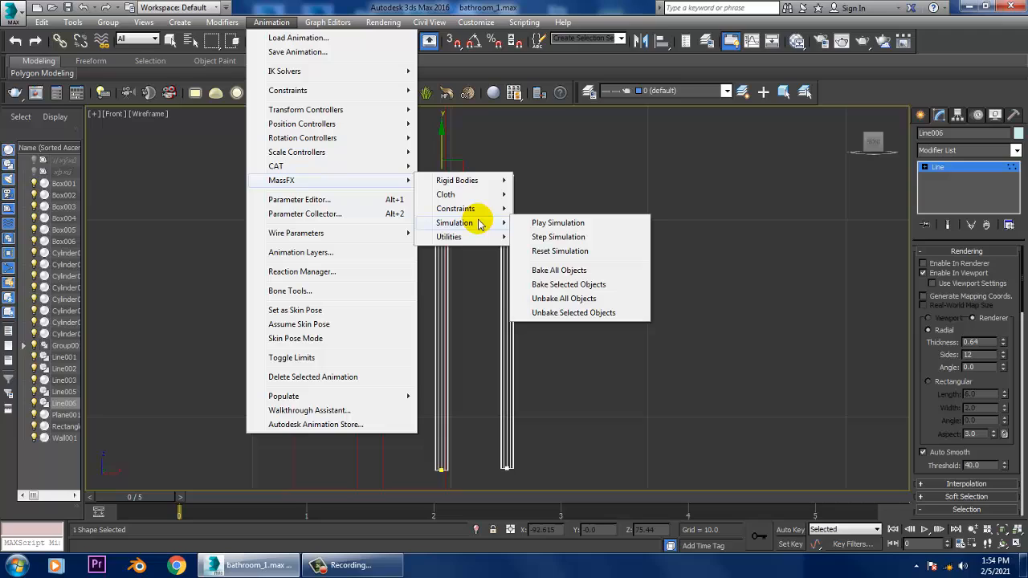
pyautogui.click(569, 301)
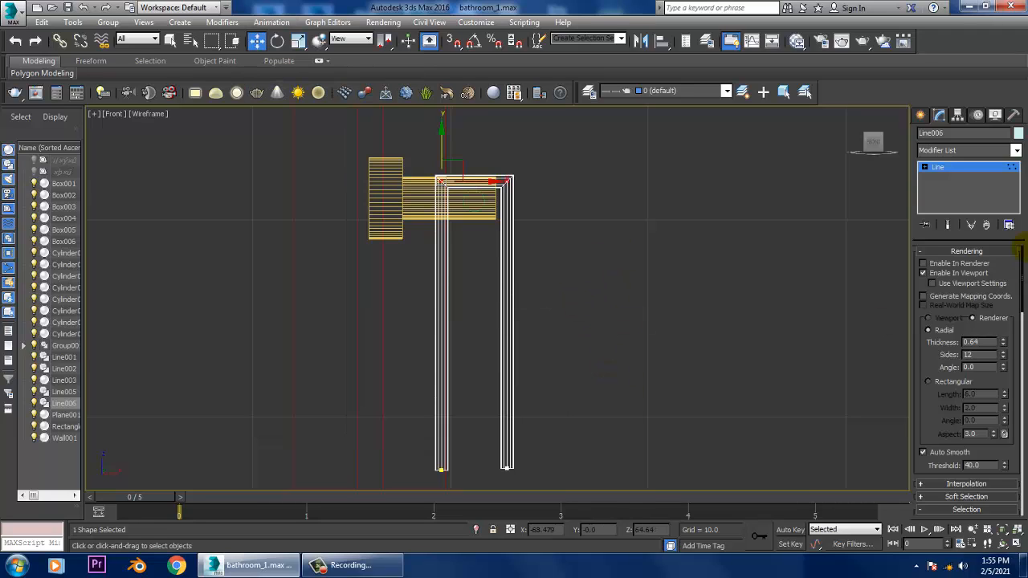
# - Try to fillet the two upper corner vertices of the U-shaped line in the front view
pyautogui.moveTo(945, 434); pyautogui.dragTo(948, 298)
pyautogui.moveTo(1020, 350); pyautogui.dragTo(1020, 398)
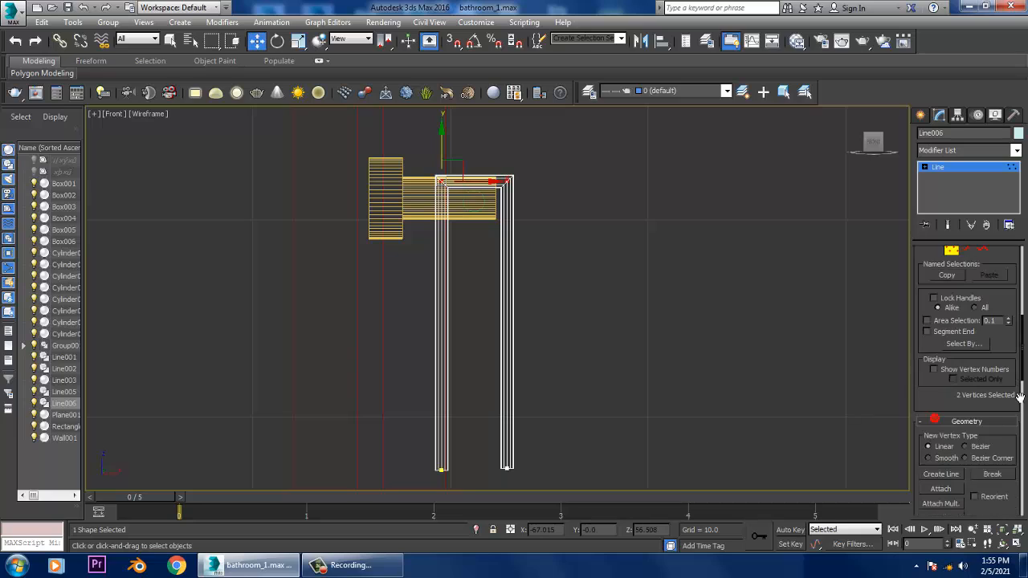
pyautogui.moveTo(961, 417); pyautogui.dragTo(966, 340)
pyautogui.moveTo(1004, 460); pyautogui.dragTo(1013, 228)
pyautogui.click(940, 433)
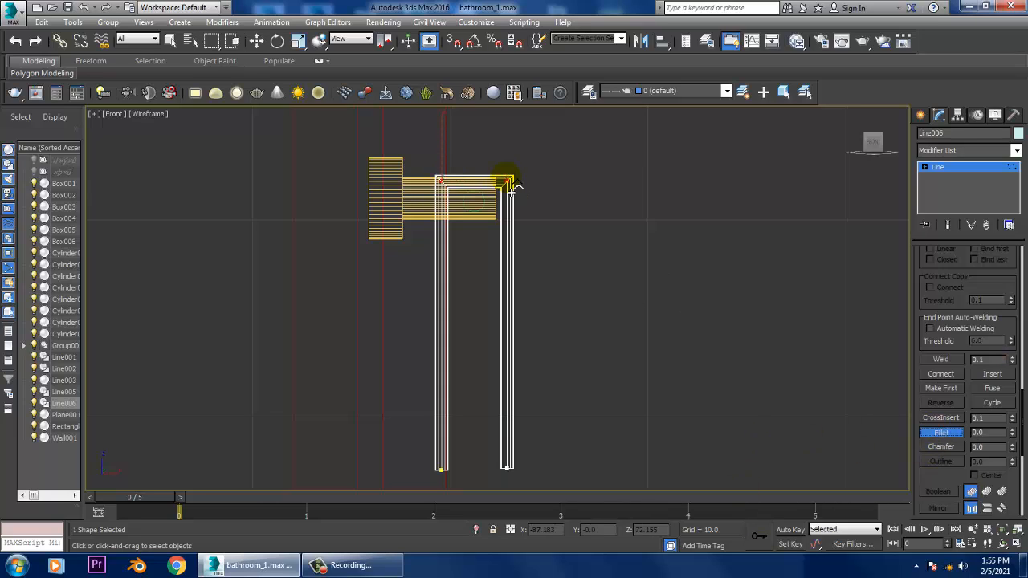
pyautogui.moveTo(512, 186); pyautogui.dragTo(590, 267)
pyautogui.hotkey('alt', 'w')
pyautogui.scroll(5, 811, 420)
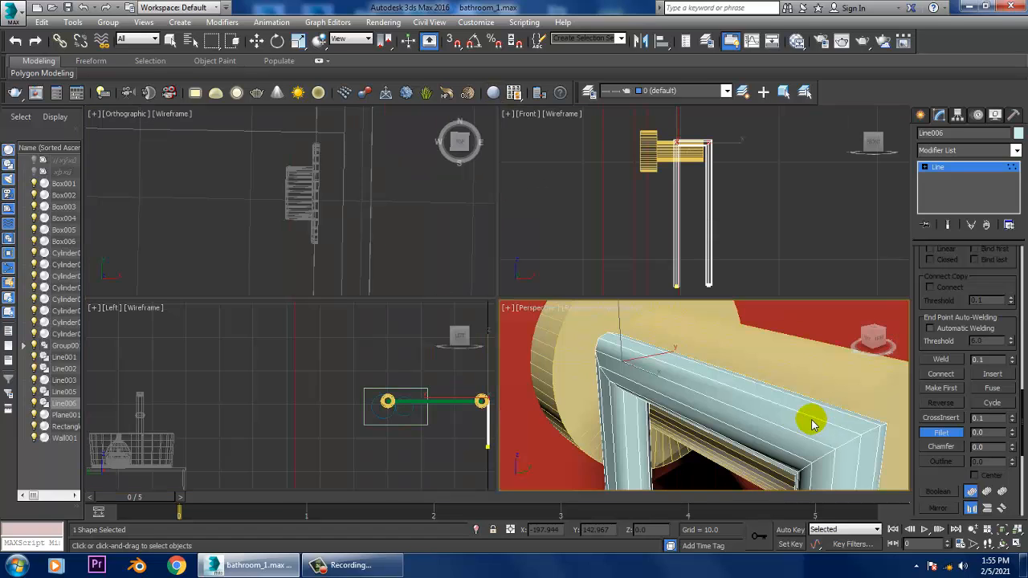
pyautogui.hotkey('alt', 'w')
pyautogui.scroll(-5, 760, 391)
pyautogui.rightClick(758, 388)
# - Try to fillet the upper corner of the U-shaped line in the perspective view
pyautogui.scroll(-5, 758, 388)
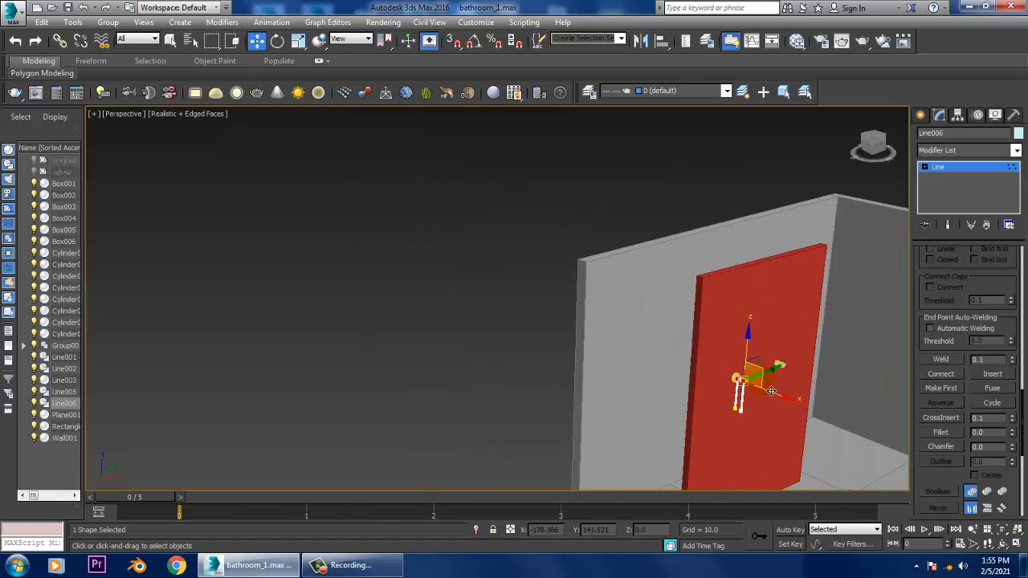
pyautogui.scroll(4, 642, 345)
pyautogui.moveTo(743, 361)
pyautogui.mouseDown(button='middle')
pyautogui.moveTo(286, 188)
pyautogui.moveTo(747, 358)
pyautogui.mouseUp(button='middle')
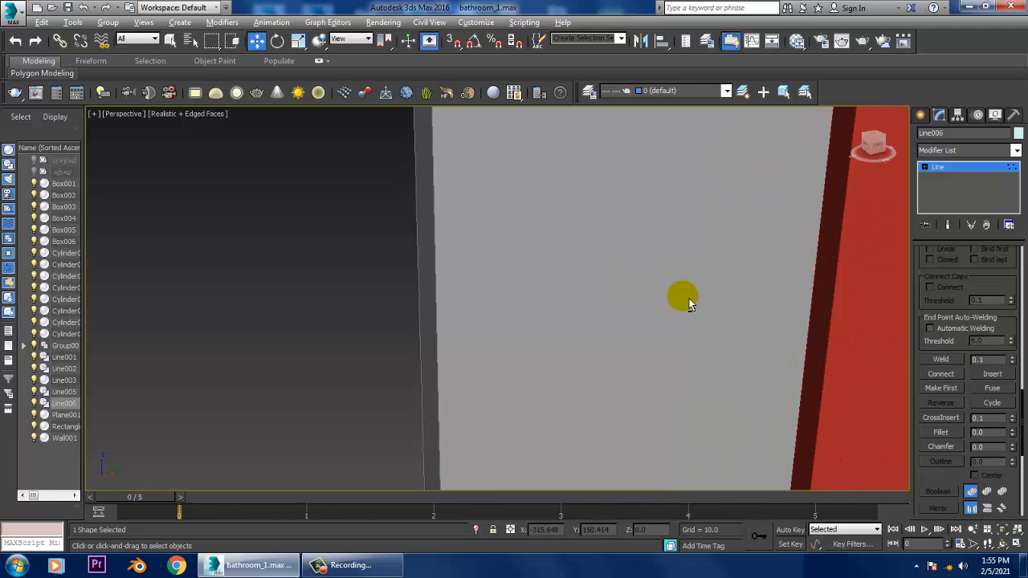
pyautogui.moveTo(689, 304); pyautogui.dragTo(344, 221, button='middle')
pyautogui.scroll(-3, 580, 355)
pyautogui.scroll(3, 538, 371)
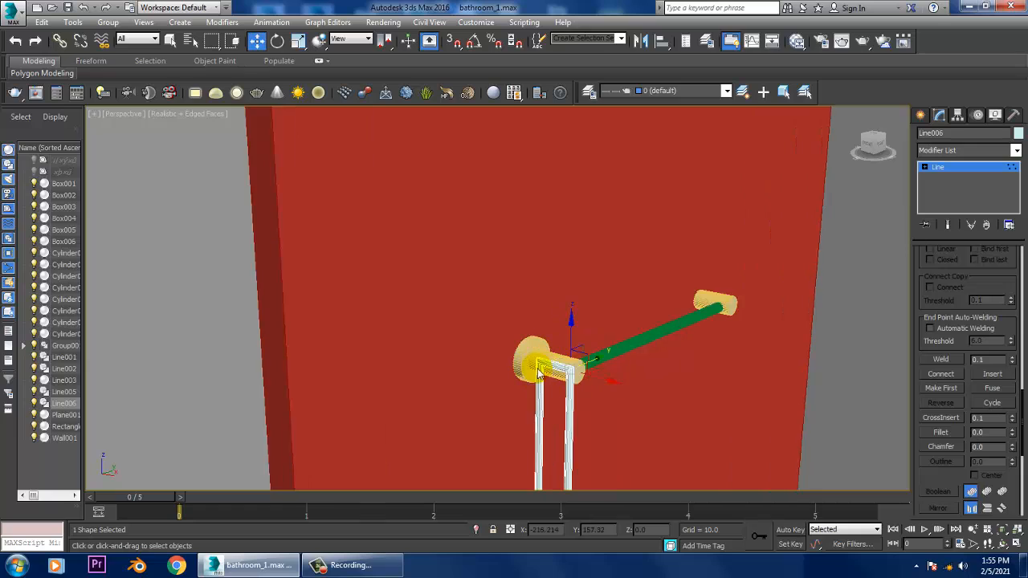
pyautogui.scroll(2, 540, 373)
pyautogui.click(944, 434)
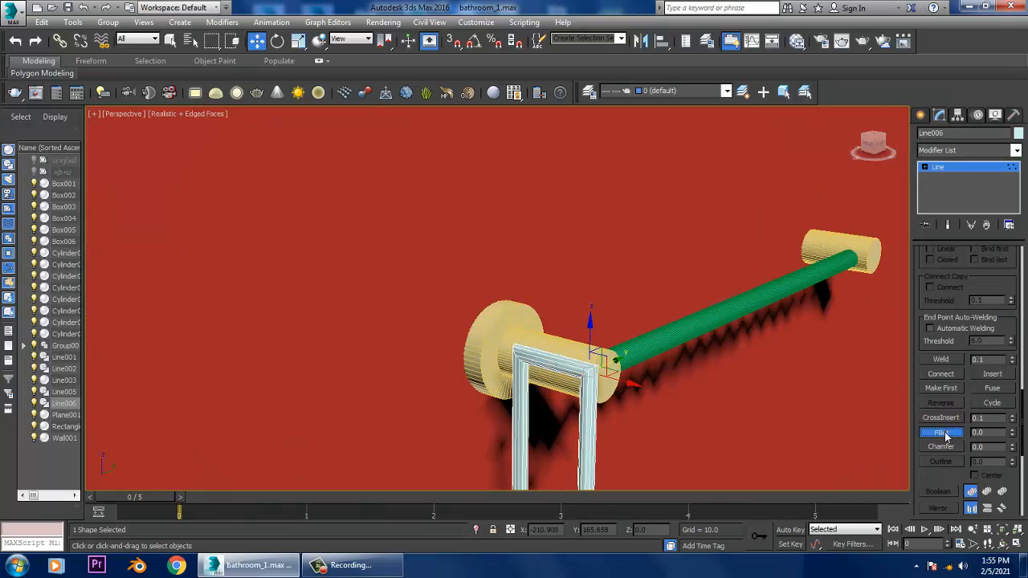
pyautogui.moveTo(591, 371); pyautogui.dragTo(601, 381)
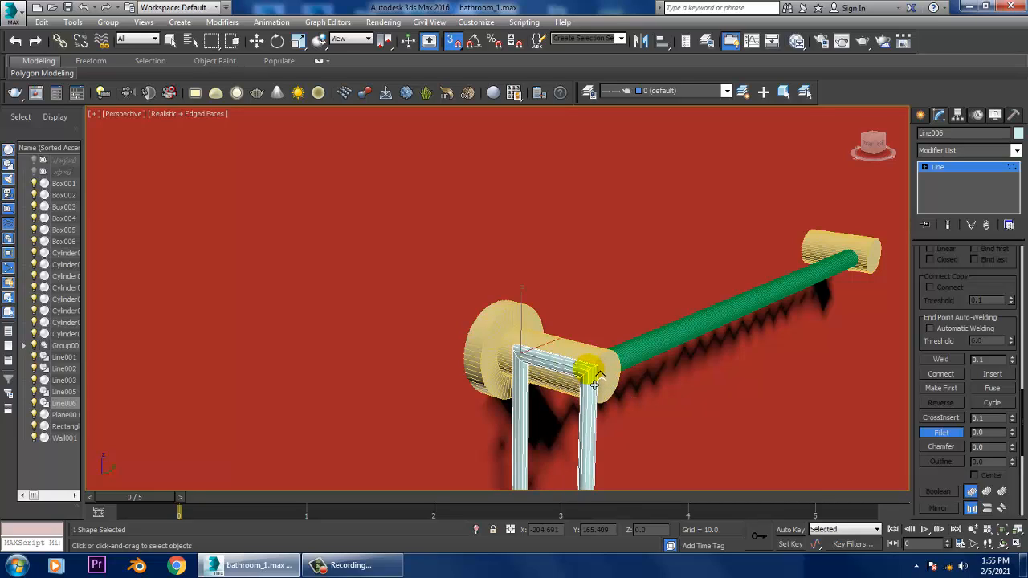
# - Delete the U-shaped line from the towel bar's end mount
pyautogui.press('w')
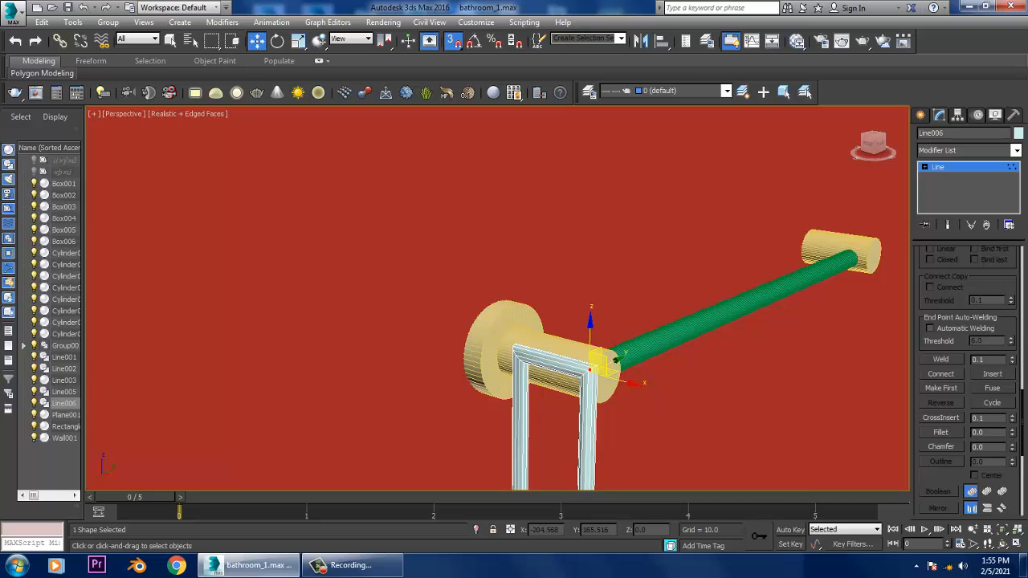
pyautogui.press('Delete')
pyautogui.click(954, 167)
pyautogui.press('Delete')
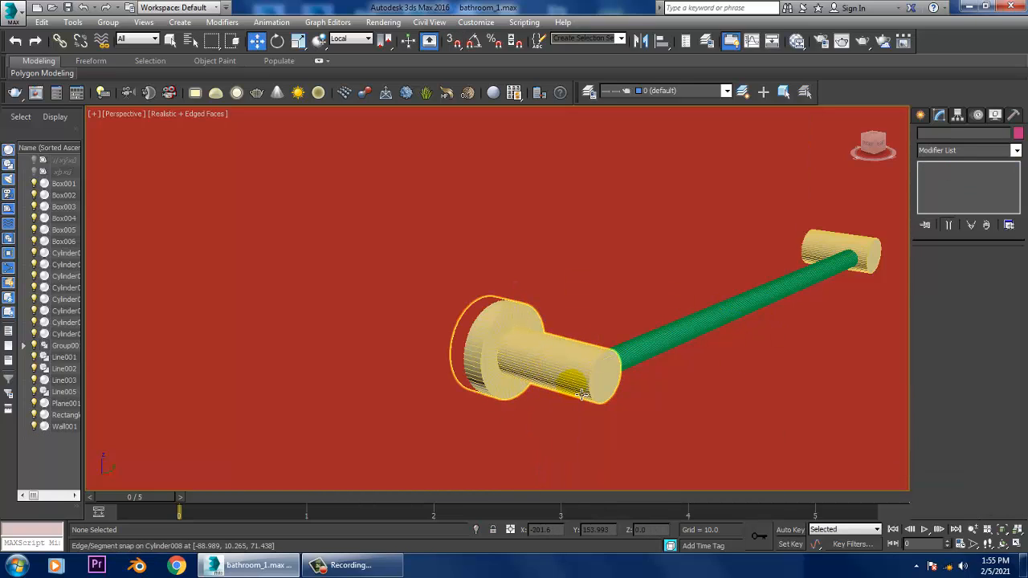
# - Draw an open upside-down U-shaped line over the towel bar's end mount in the front view, with legs about 24 units long
pyautogui.hotkey('alt', 'w')
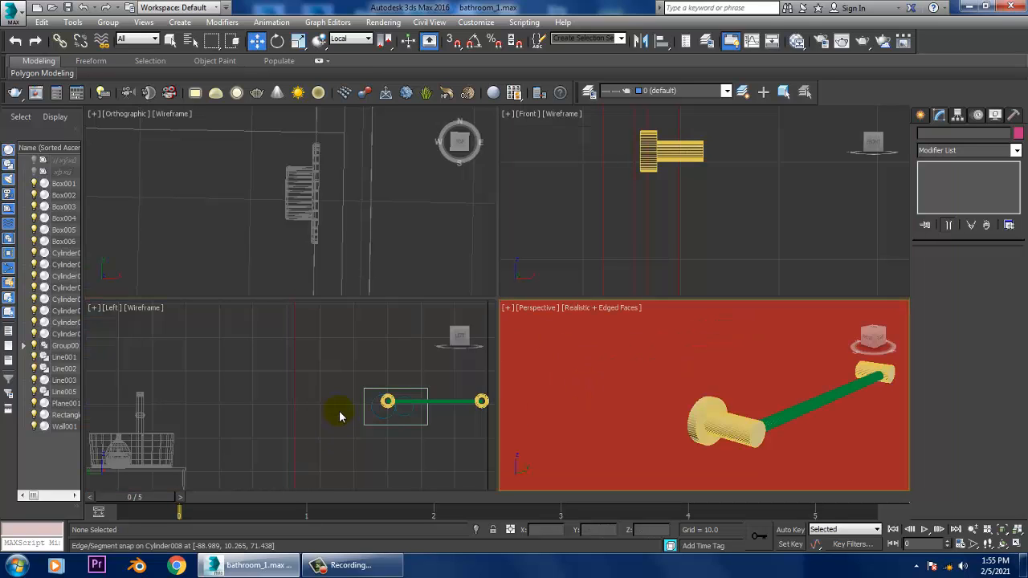
pyautogui.moveTo(426, 414)
pyautogui.mouseDown(button='middle')
pyautogui.moveTo(511, 409)
pyautogui.moveTo(427, 388)
pyautogui.mouseUp(button='middle')
pyautogui.hotkey('alt', 'w')
pyautogui.moveTo(605, 352)
pyautogui.mouseDown(button='middle')
pyautogui.moveTo(492, 352)
pyautogui.moveTo(677, 337)
pyautogui.moveTo(649, 321)
pyautogui.moveTo(459, 298)
pyautogui.mouseUp(button='middle')
pyautogui.hotkey('alt', 'w')
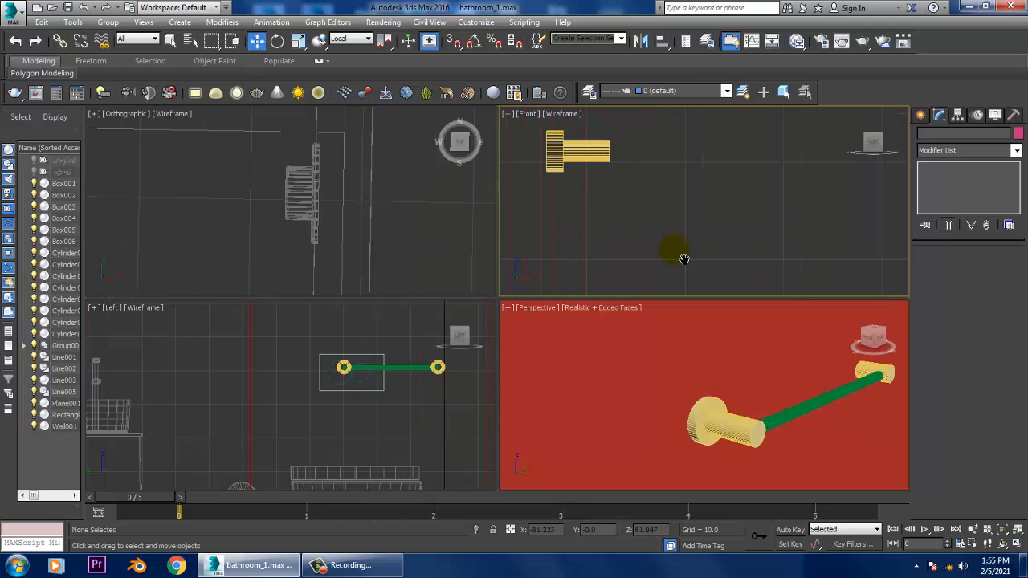
pyautogui.hotkey('alt', 'w')
pyautogui.scroll(-5, 604, 260)
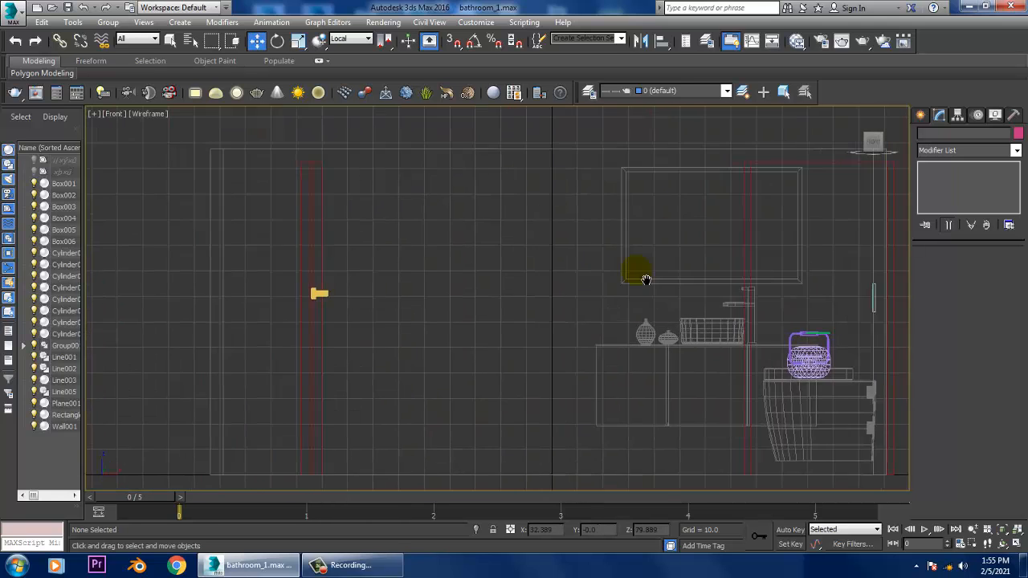
pyautogui.moveTo(633, 268)
pyautogui.mouseDown(button='middle')
pyautogui.moveTo(426, 254)
pyautogui.moveTo(633, 262)
pyautogui.mouseUp(button='middle')
pyautogui.scroll(4, 466, 296)
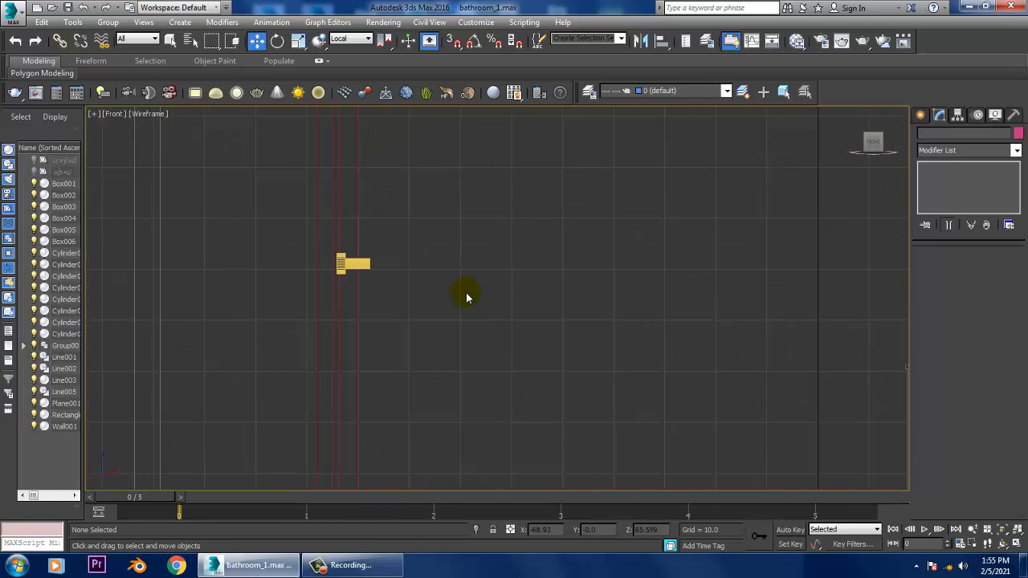
pyautogui.moveTo(547, 260); pyautogui.dragTo(557, 260, button='middle')
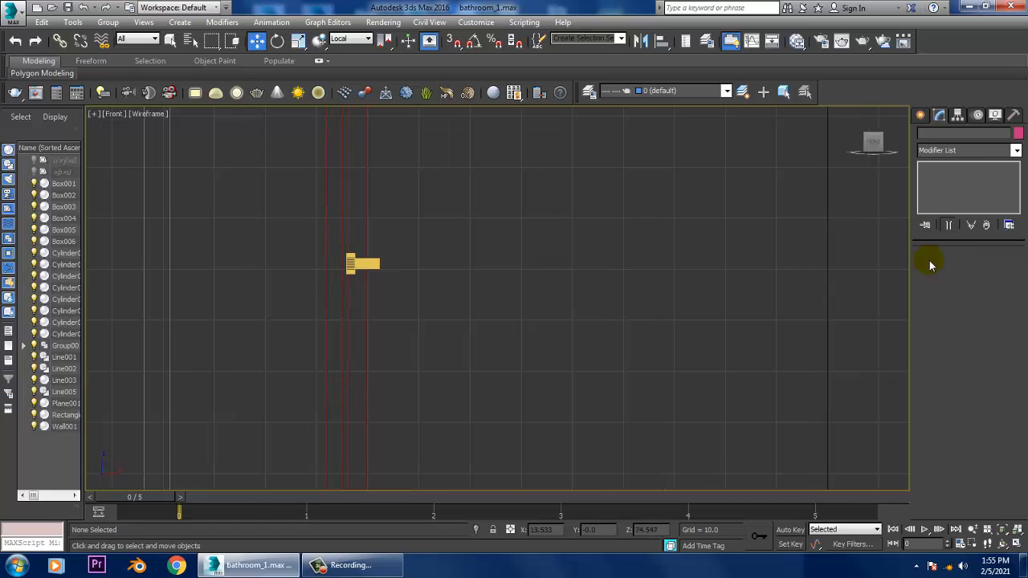
pyautogui.click(921, 115)
pyautogui.click(945, 207)
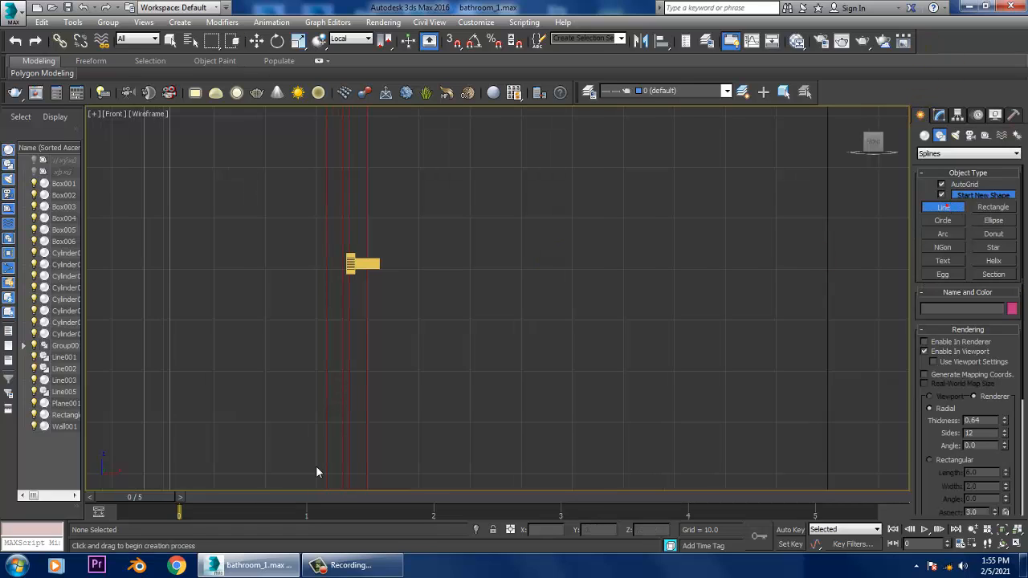
pyautogui.moveTo(514, 353); pyautogui.dragTo(659, 313, button='middle')
pyautogui.scroll(3, 526, 285)
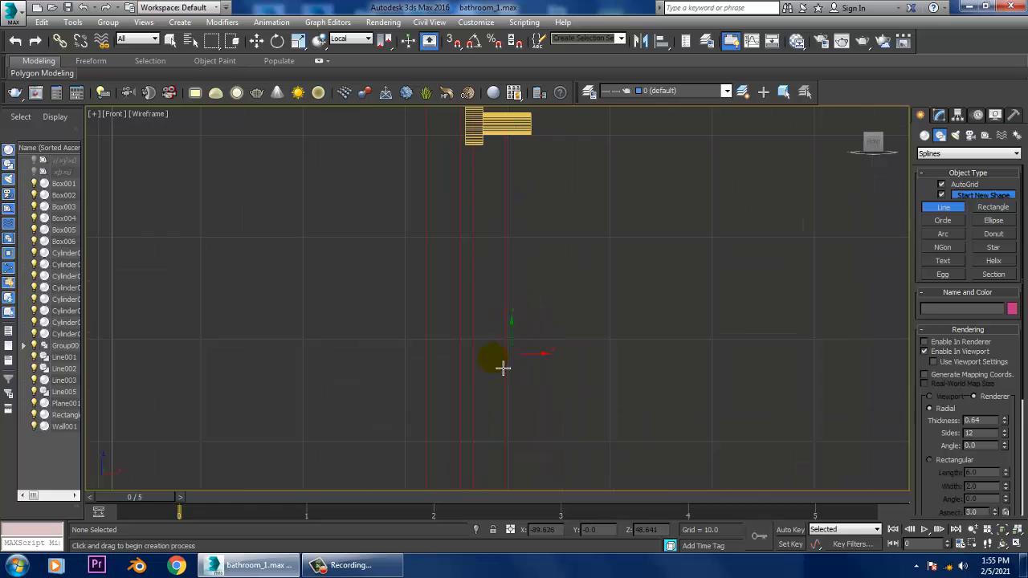
pyautogui.click(505, 412)
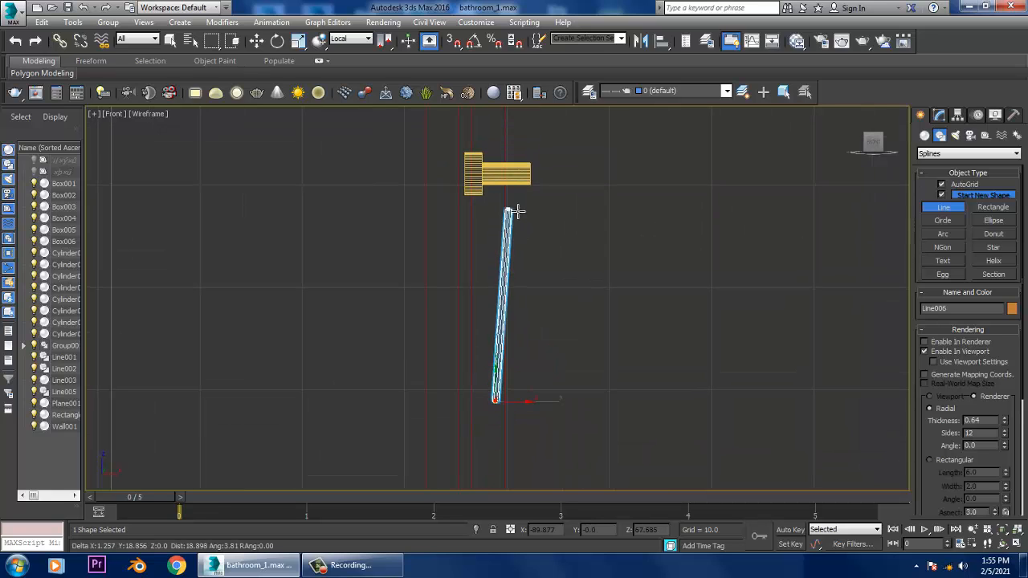
pyautogui.keyDown('shift'); pyautogui.click(496, 156); pyautogui.keyUp('shift')
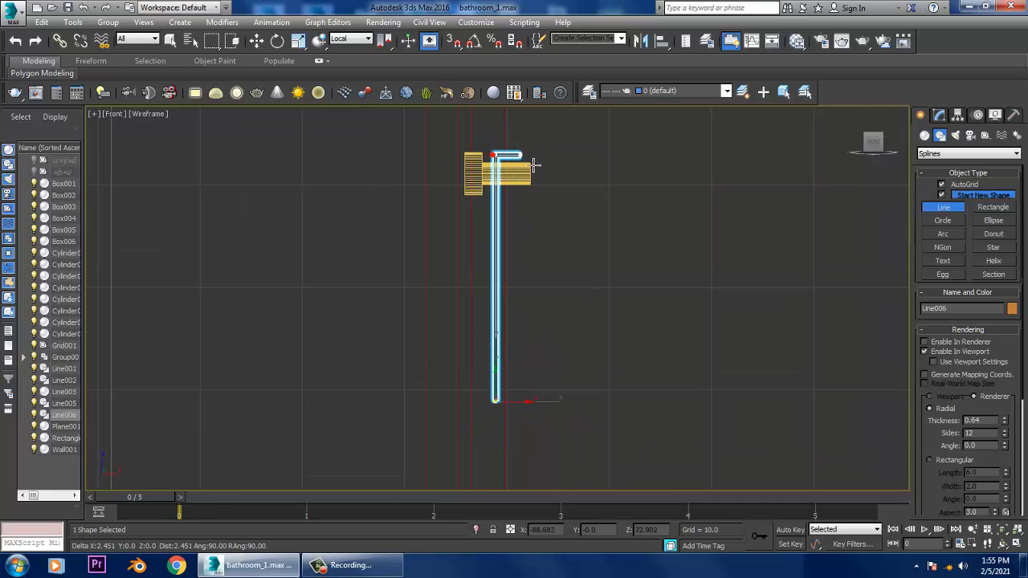
pyautogui.keyDown('shift'); pyautogui.click(530, 156); pyautogui.keyUp('shift')
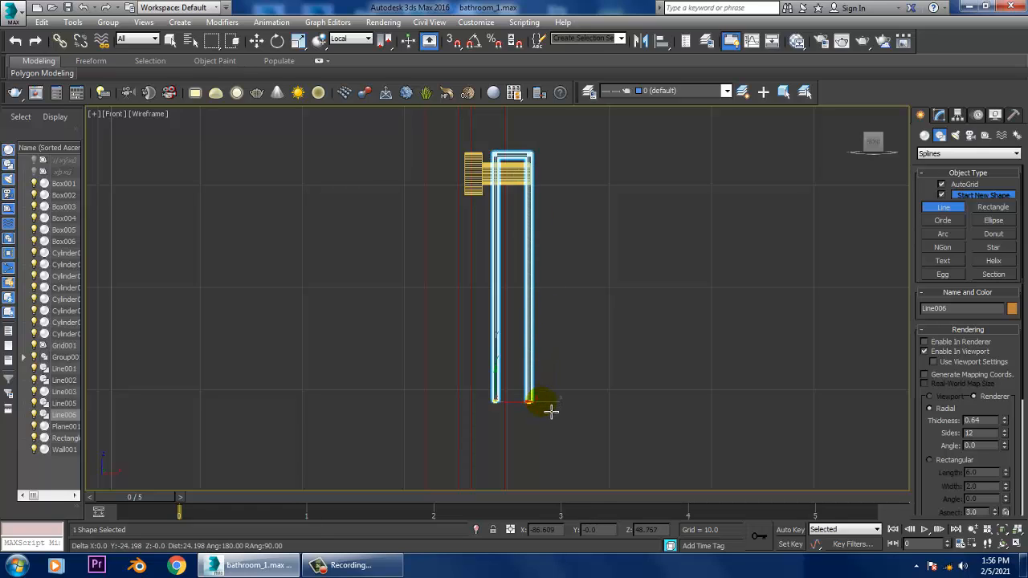
pyautogui.click(542, 403)
pyautogui.rightClick(542, 404)
pyautogui.rightClick(543, 405)
# - Fillet the two upper corner vertices of the U-shaped line by about 1.6 so its top becomes a rounded arch
pyautogui.moveTo(608, 224); pyautogui.dragTo(608, 249, button='middle')
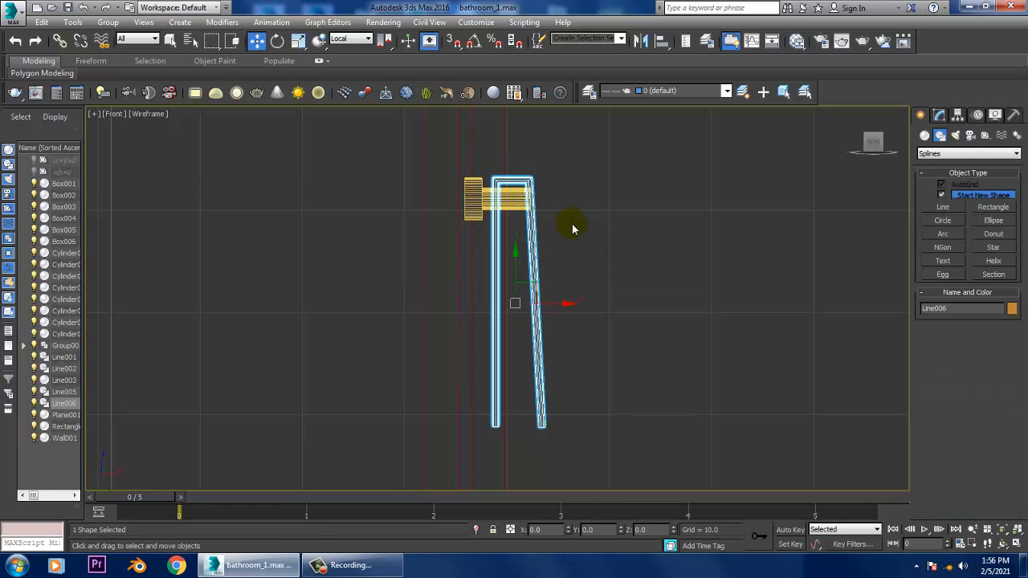
pyautogui.press('1')
pyautogui.moveTo(452, 140); pyautogui.dragTo(514, 190)
pyautogui.scroll(1, 587, 235)
pyautogui.scroll(1, 585, 231)
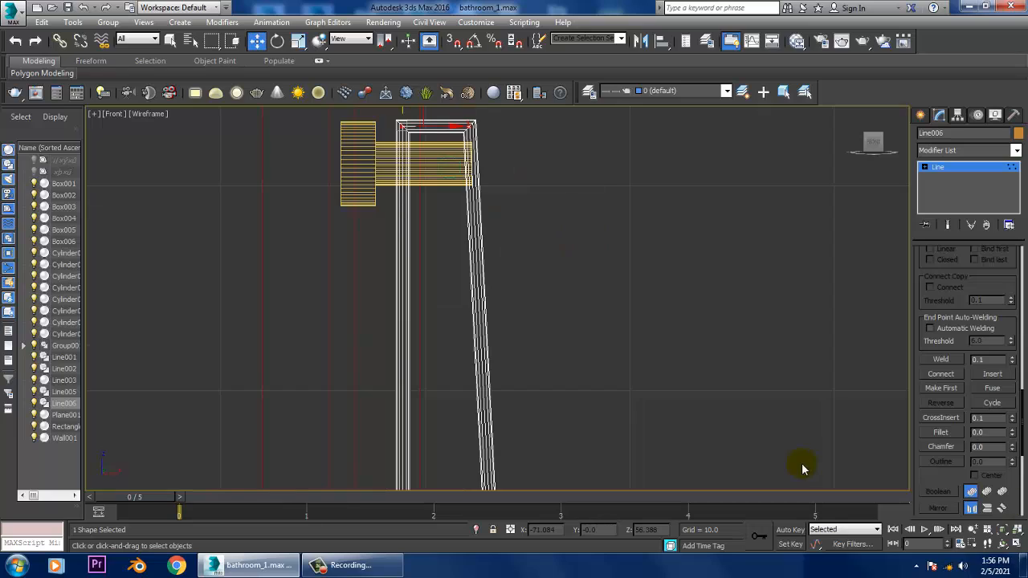
pyautogui.click(938, 434)
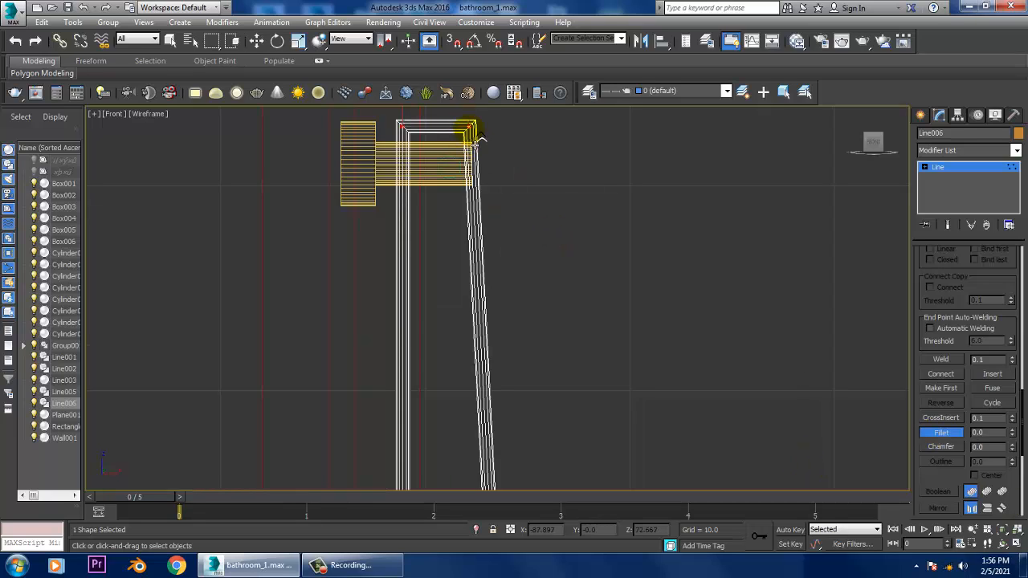
pyautogui.moveTo(473, 129); pyautogui.dragTo(459, 106)
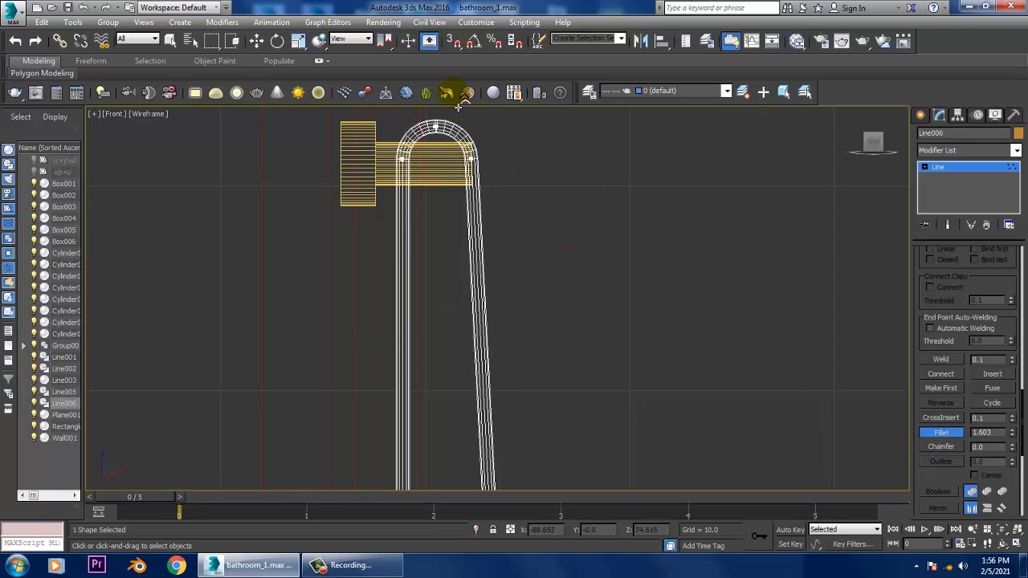
pyautogui.click(955, 166)
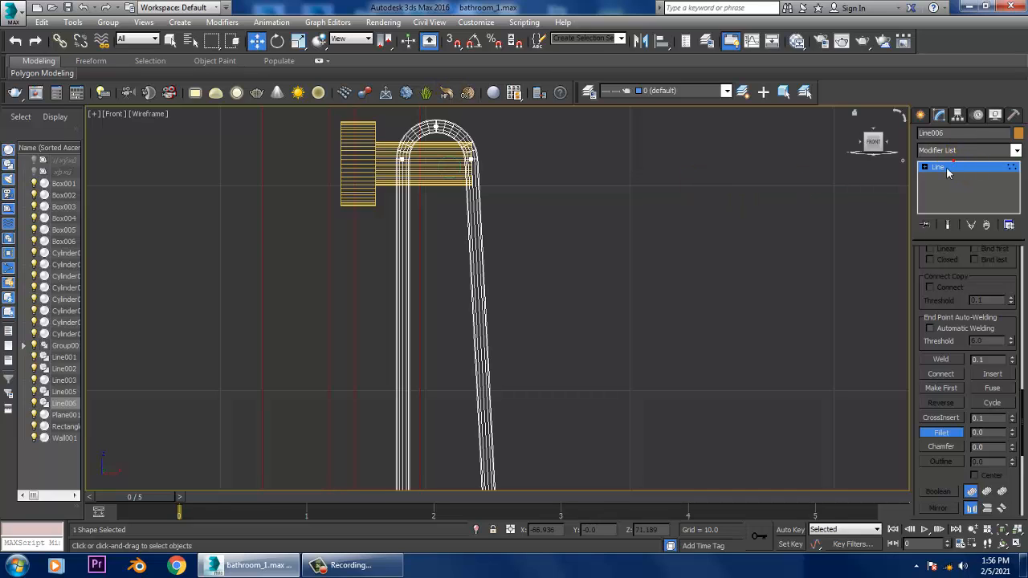
# - Move the bottom end vertex of the line's outer leg about 2 units toward the wall
pyautogui.scroll(-6, 553, 412)
pyautogui.moveTo(557, 411); pyautogui.dragTo(549, 286, button='middle')
pyautogui.scroll(2, 530, 445)
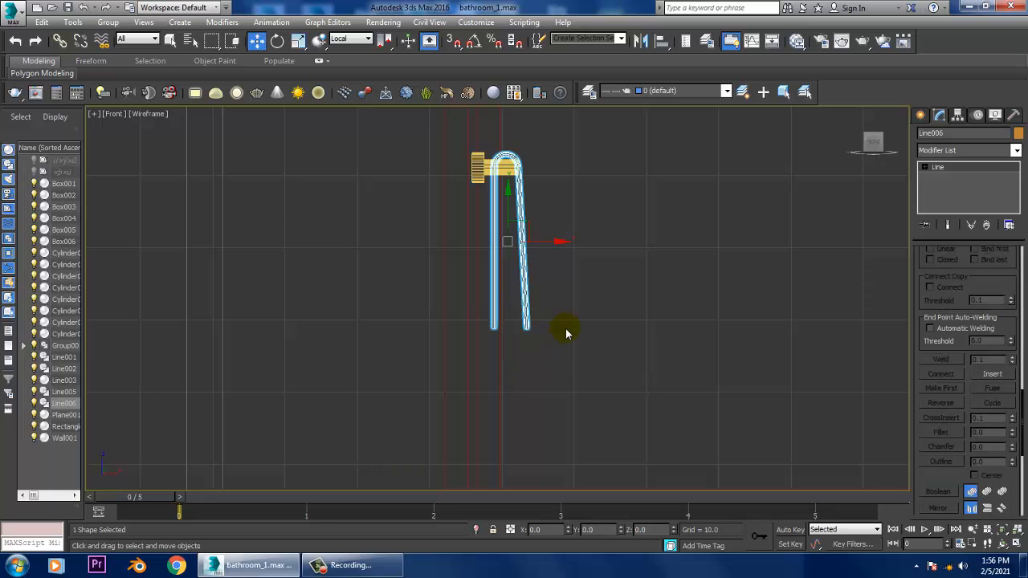
pyautogui.press('1')
pyautogui.moveTo(552, 305); pyautogui.dragTo(508, 347)
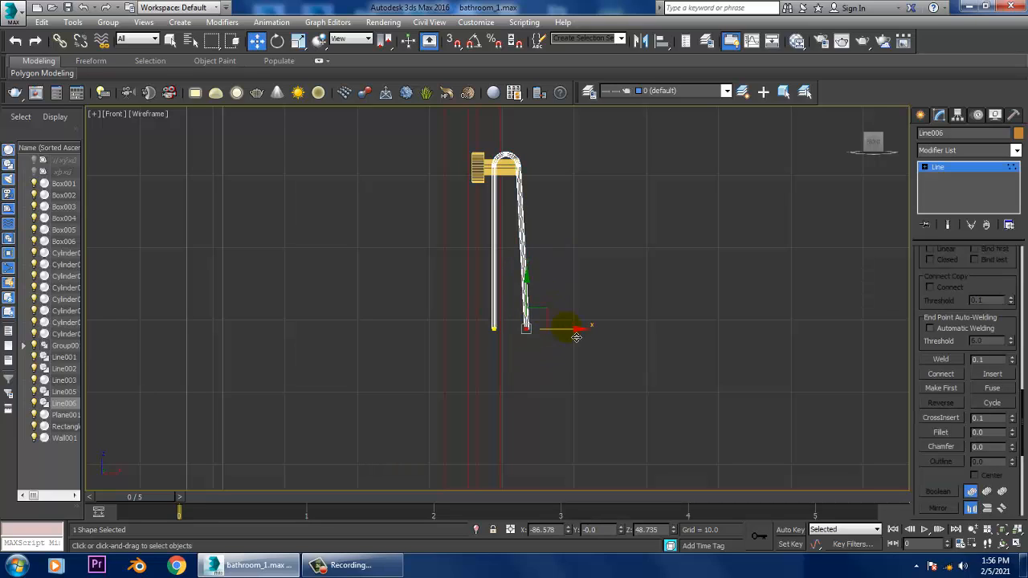
pyautogui.moveTo(574, 343)
pyautogui.mouseDown()
pyautogui.moveTo(540, 340)
pyautogui.moveTo(559, 340)
pyautogui.mouseUp()
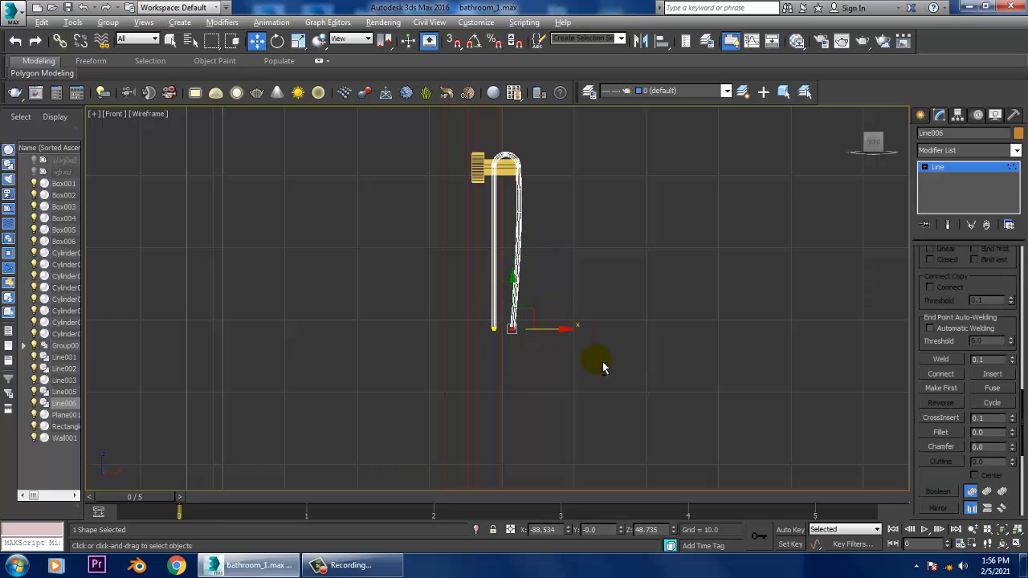
# - Apply an Extrude modifier to the towel profile line with an amount of 22.5
pyautogui.press('p')
pyautogui.keyDown('alt'); pyautogui.moveTo(704, 400); pyautogui.dragTo(673, 402, button='middle'); pyautogui.keyUp('alt')
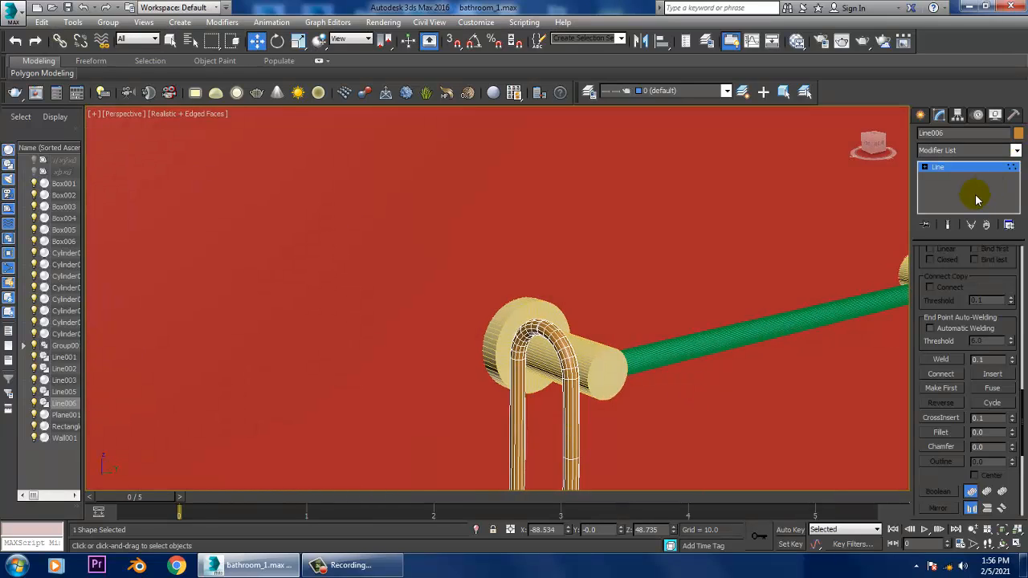
pyautogui.click(963, 168)
pyautogui.click(1017, 151)
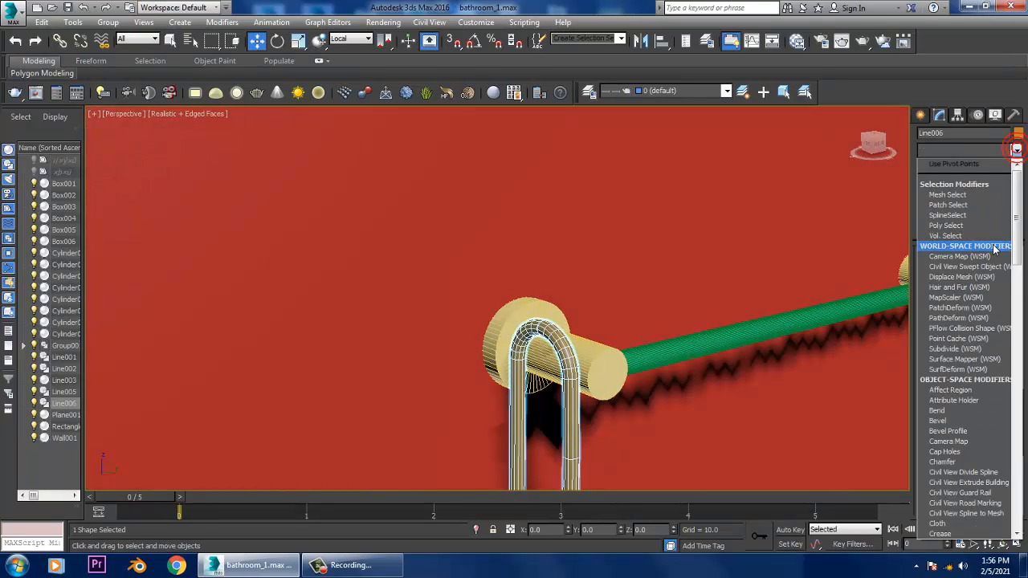
pyautogui.scroll(-10, 980, 236)
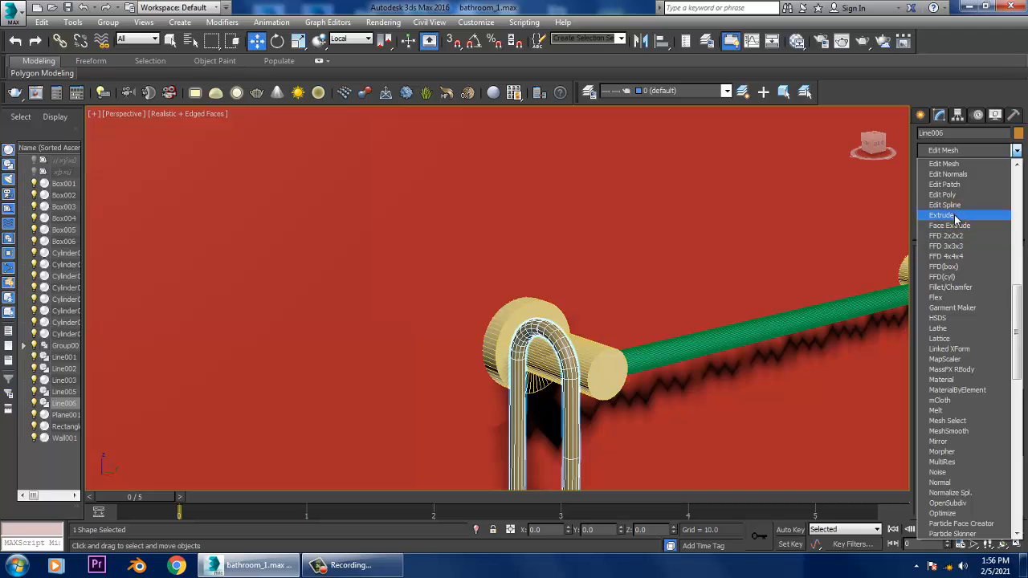
pyautogui.click(946, 216)
pyautogui.moveTo(1002, 274); pyautogui.dragTo(989, 215)
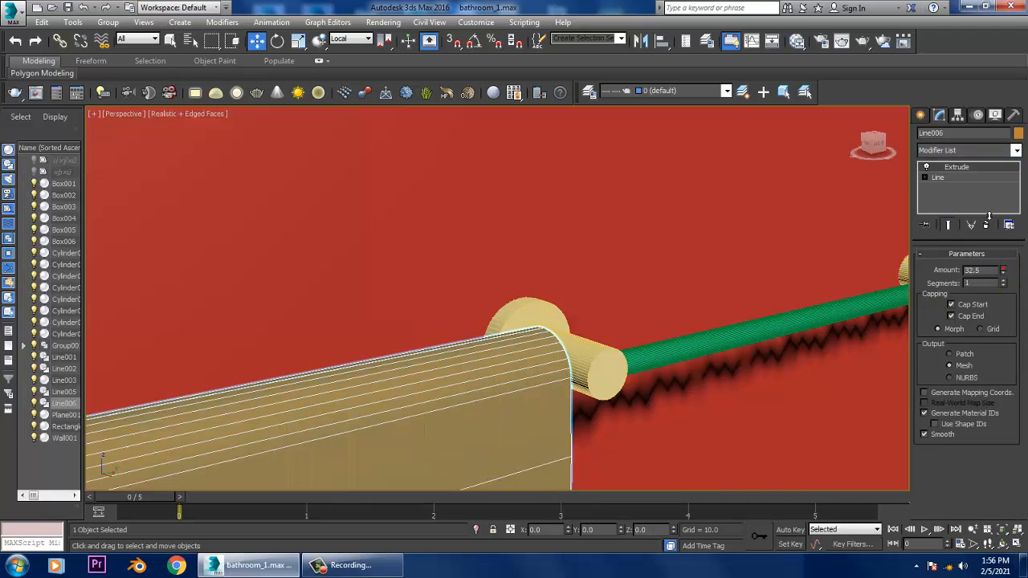
pyautogui.scroll(-10, 514, 372)
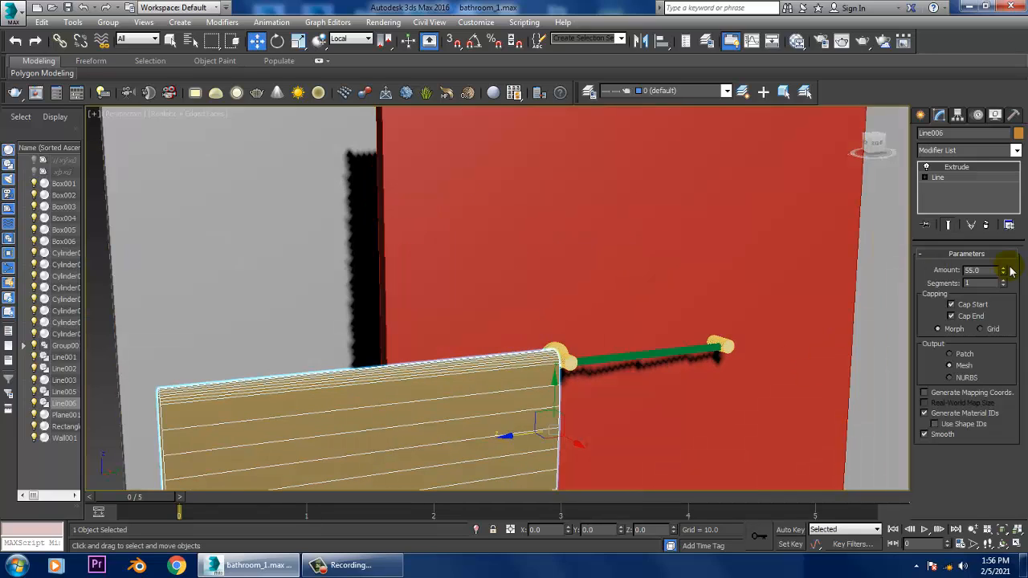
pyautogui.moveTo(1009, 274); pyautogui.dragTo(1026, 321)
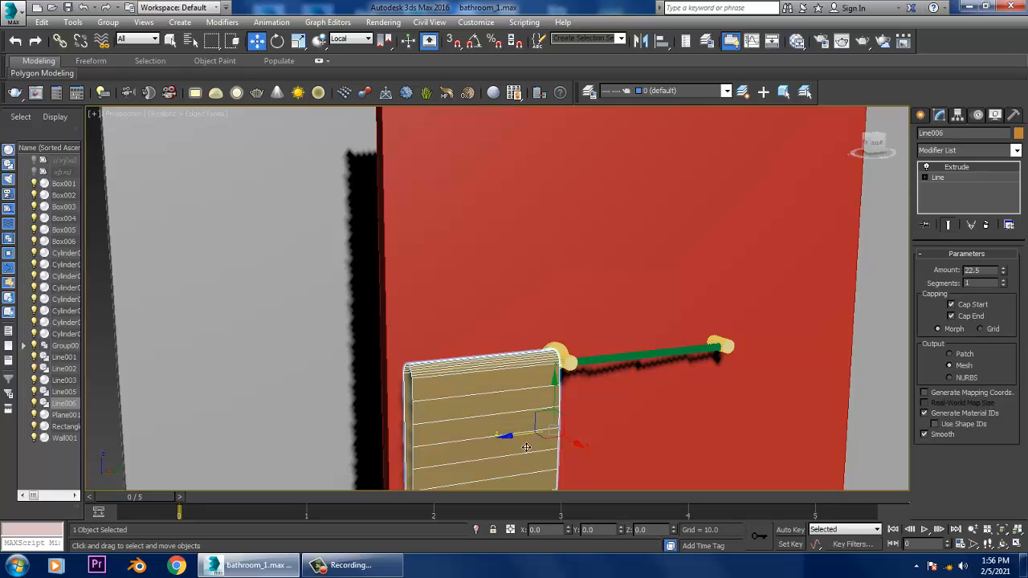
# - Move the extruded towel along the bar so it hangs between the two end mounts
pyautogui.moveTo(502, 438); pyautogui.dragTo(661, 424)
pyautogui.press('z')
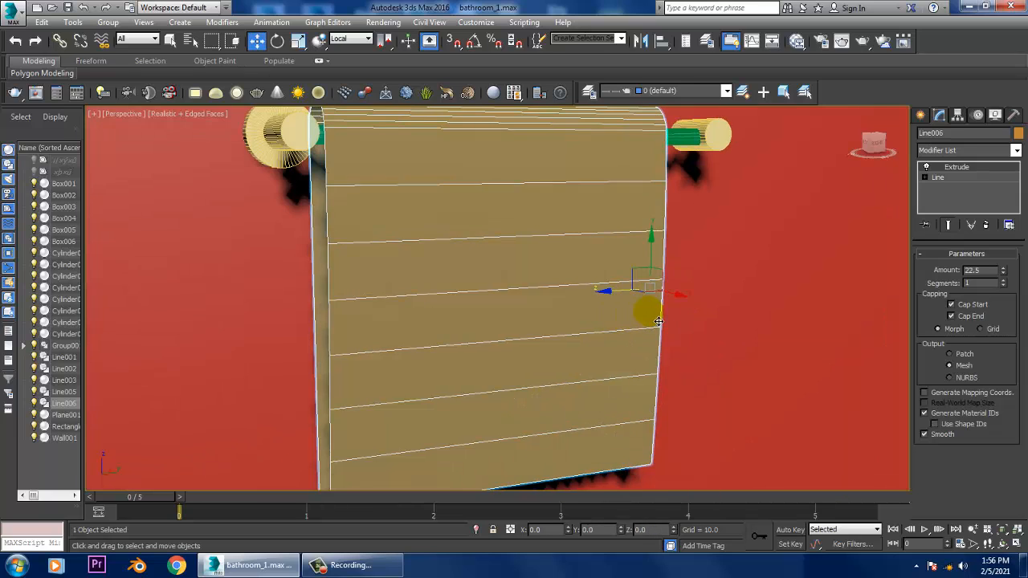
pyautogui.keyDown('alt'); pyautogui.moveTo(520, 310); pyautogui.dragTo(595, 303, button='middle'); pyautogui.keyUp('alt')
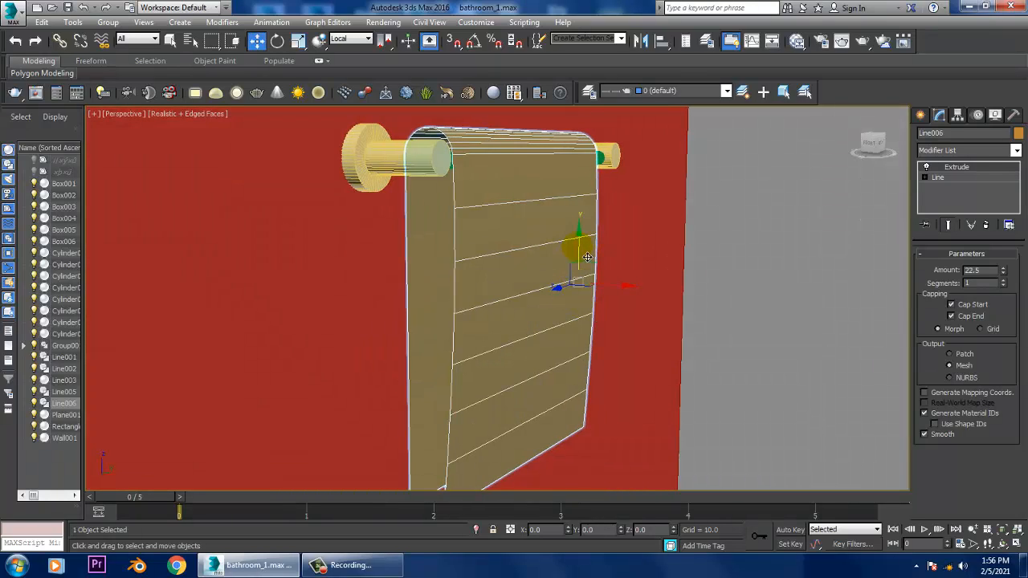
pyautogui.keyDown('alt'); pyautogui.moveTo(587, 257); pyautogui.dragTo(689, 275, button='middle'); pyautogui.keyUp('alt')
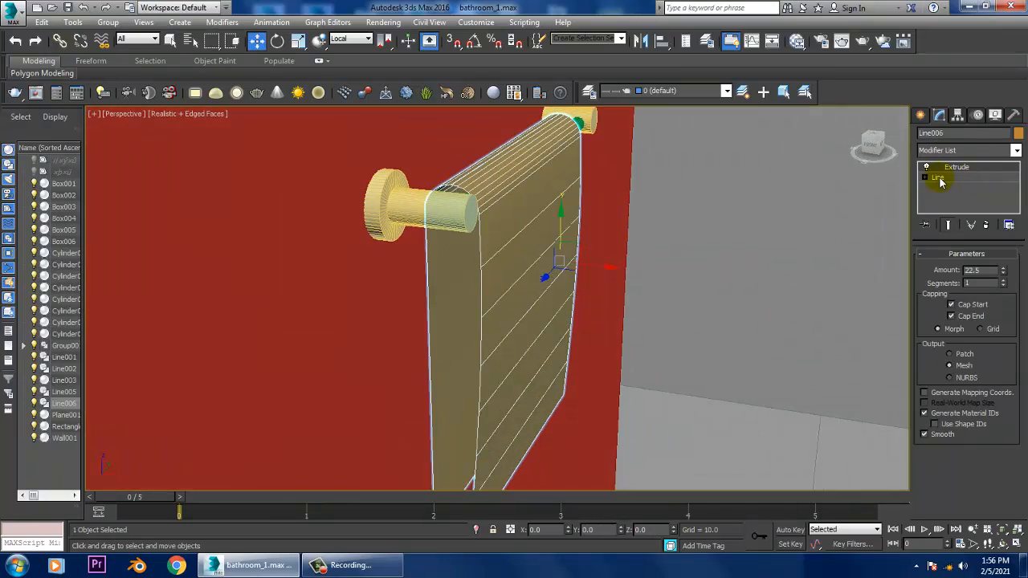
pyautogui.click(1016, 153)
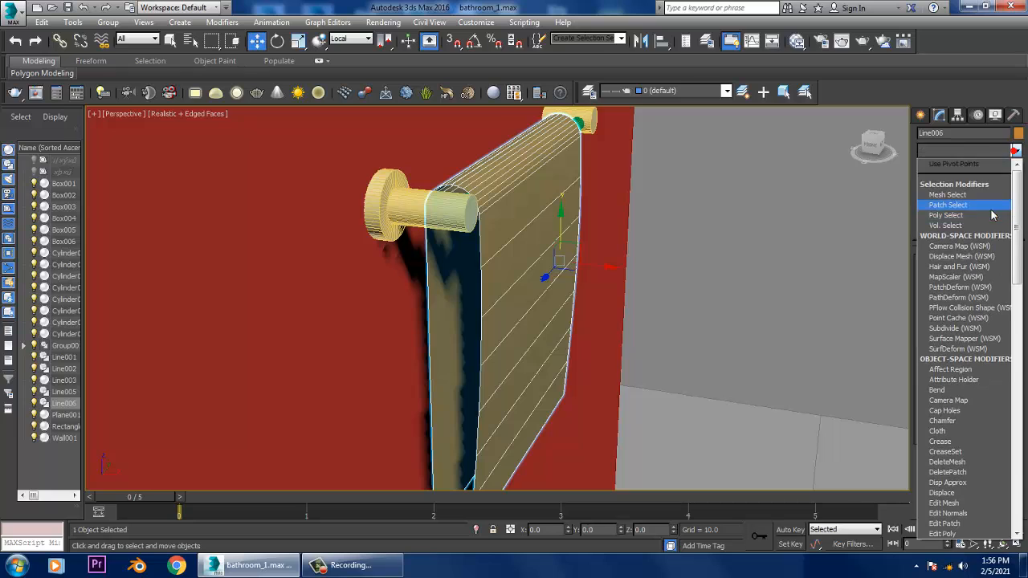
pyautogui.press('s')
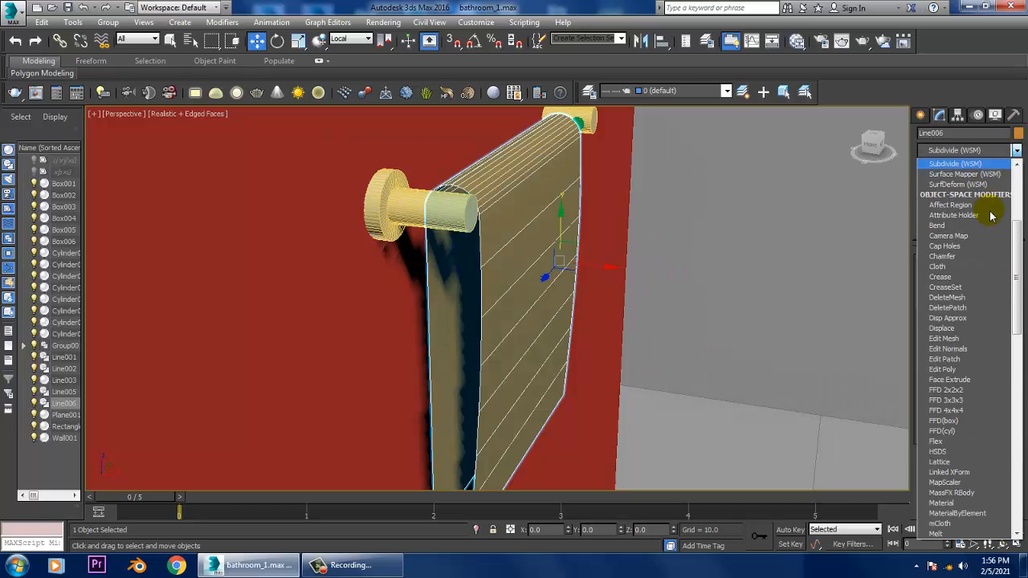
pyautogui.press('s')
pyautogui.press('s')
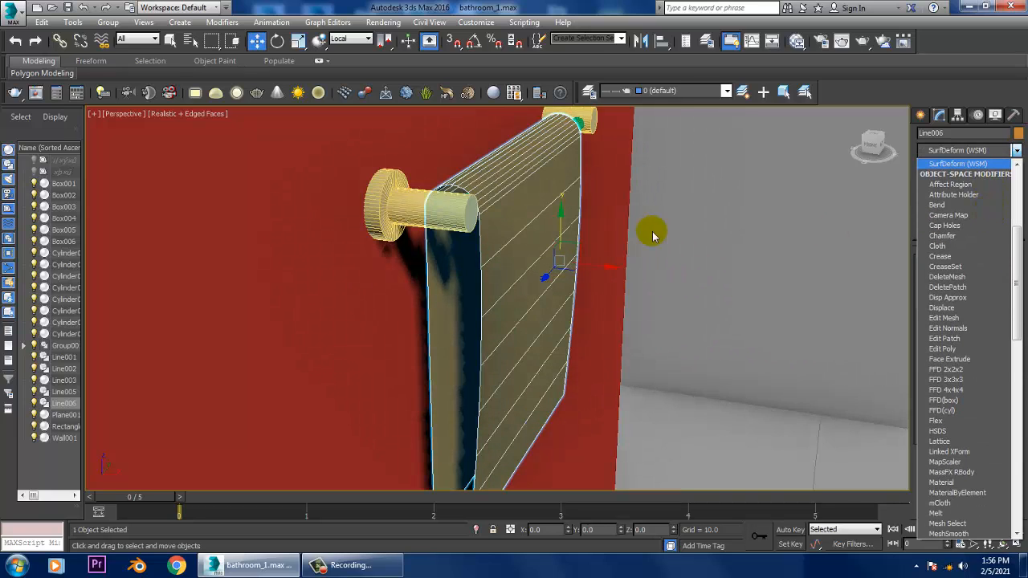
pyautogui.click(512, 186)
# - Convert the extruded towel to an Editable Poly and enter its Edge sub-object level
pyautogui.rightClick(513, 188)
pyautogui.click(513, 188)
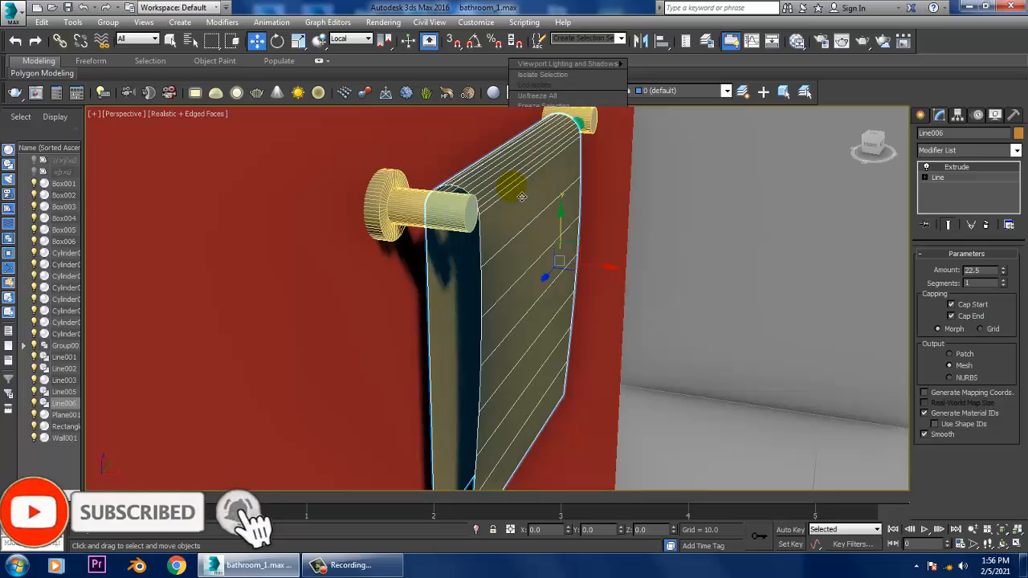
pyautogui.rightClick(513, 189)
pyautogui.click(513, 189)
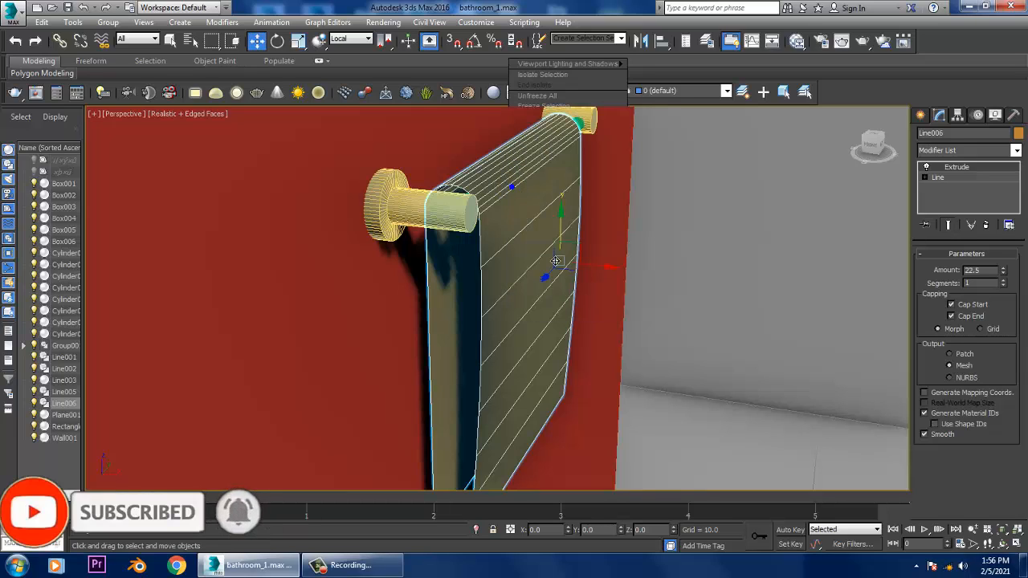
pyautogui.rightClick(501, 187)
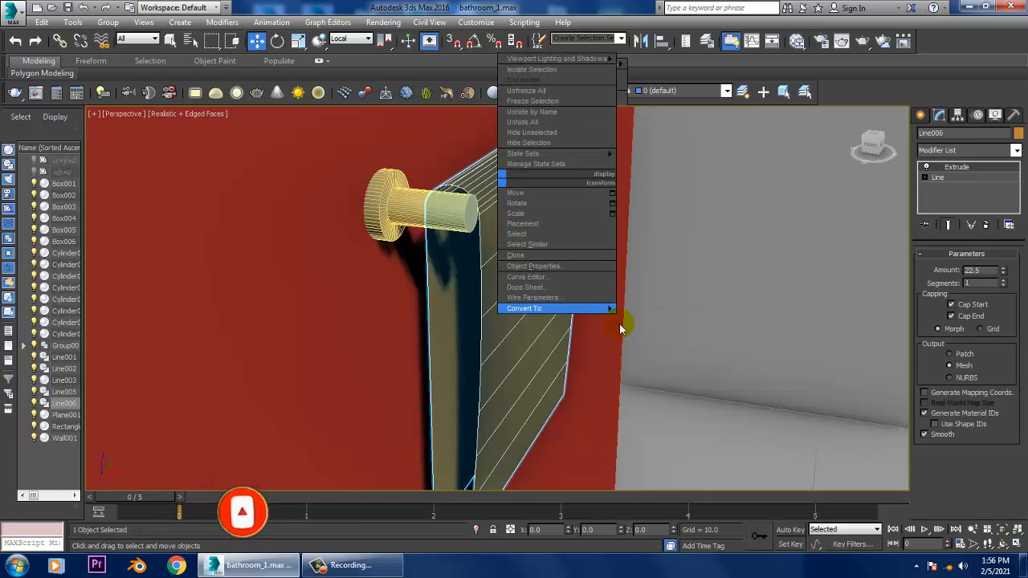
pyautogui.moveTo(598, 311)
pyautogui.click(665, 320)
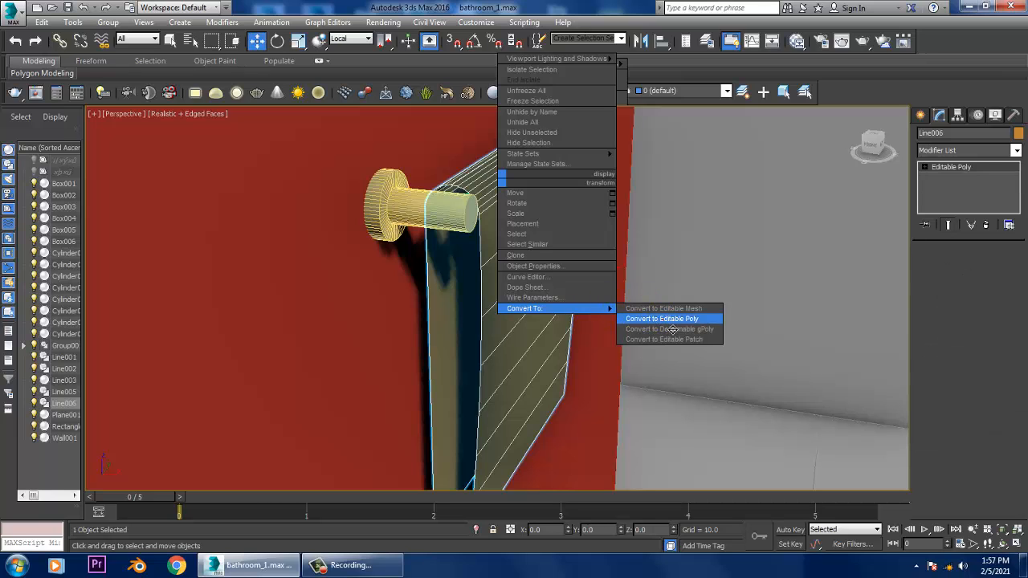
pyautogui.click(949, 268)
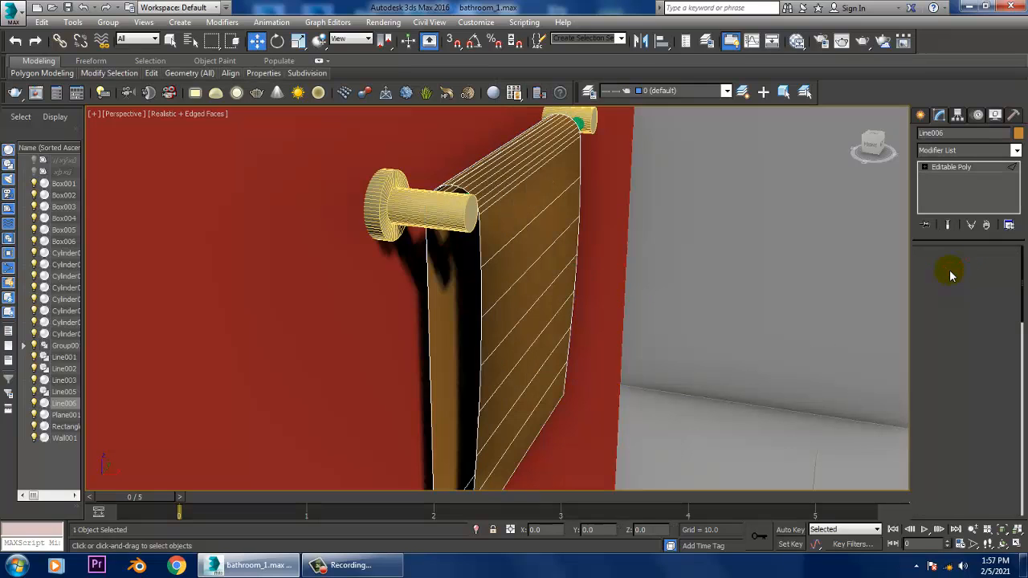
pyautogui.keyDown('alt'); pyautogui.moveTo(609, 239); pyautogui.dragTo(517, 237, button='middle'); pyautogui.keyUp('alt')
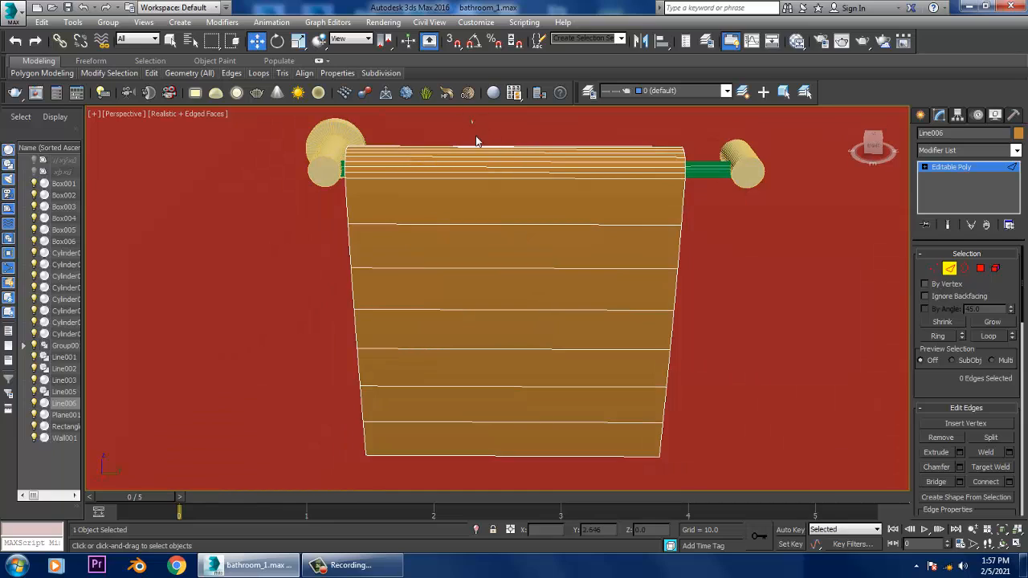
# - Connect the towel's selected horizontal edges with 18 segments and leave the Edge sub-object level
pyautogui.moveTo(567, 540); pyautogui.dragTo(567, 537)
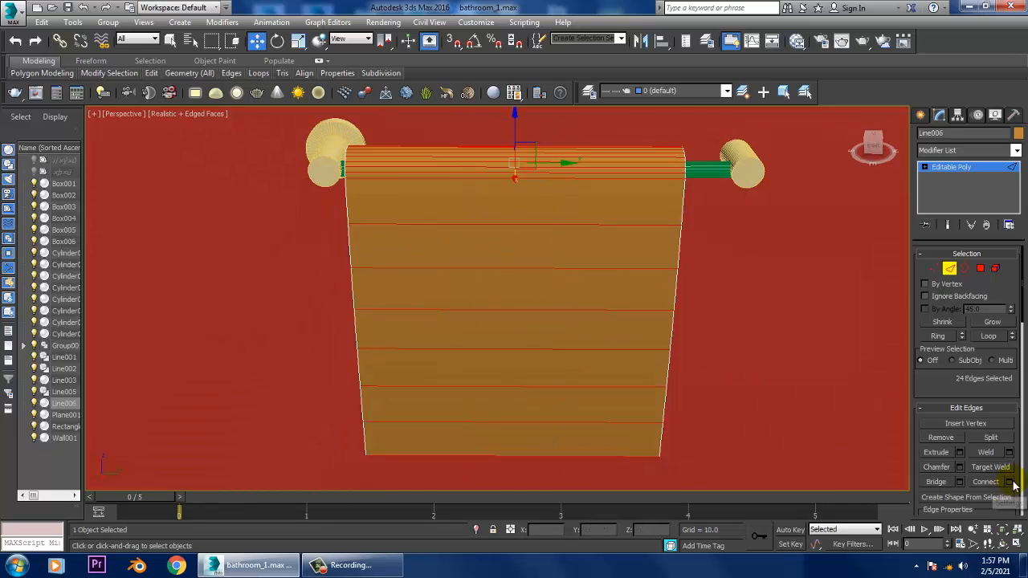
pyautogui.click(1009, 482)
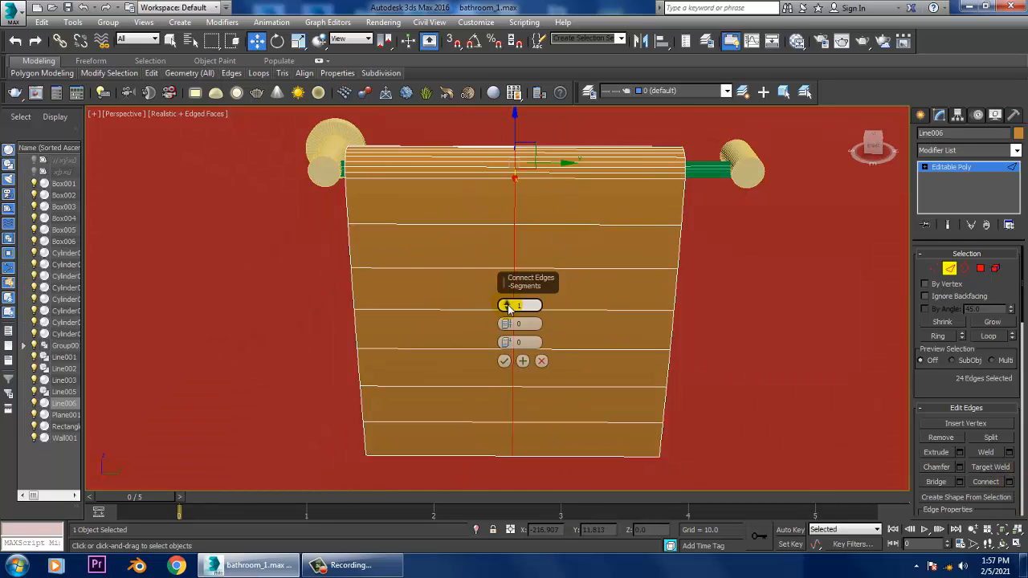
pyautogui.moveTo(492, 219); pyautogui.dragTo(485, 163)
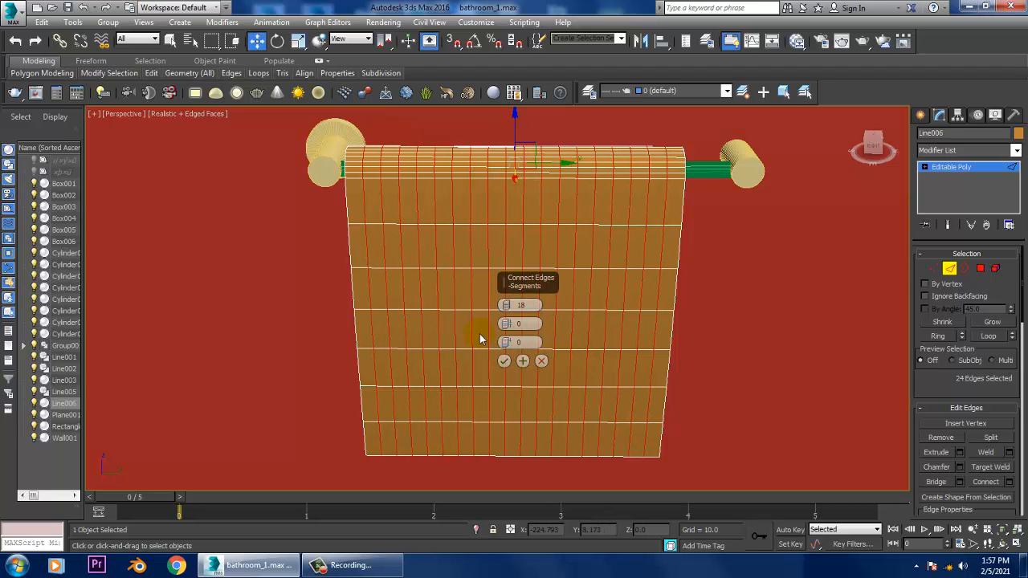
pyautogui.click(505, 361)
pyautogui.keyDown('alt'); pyautogui.moveTo(502, 249); pyautogui.dragTo(677, 287, button='middle'); pyautogui.keyUp('alt')
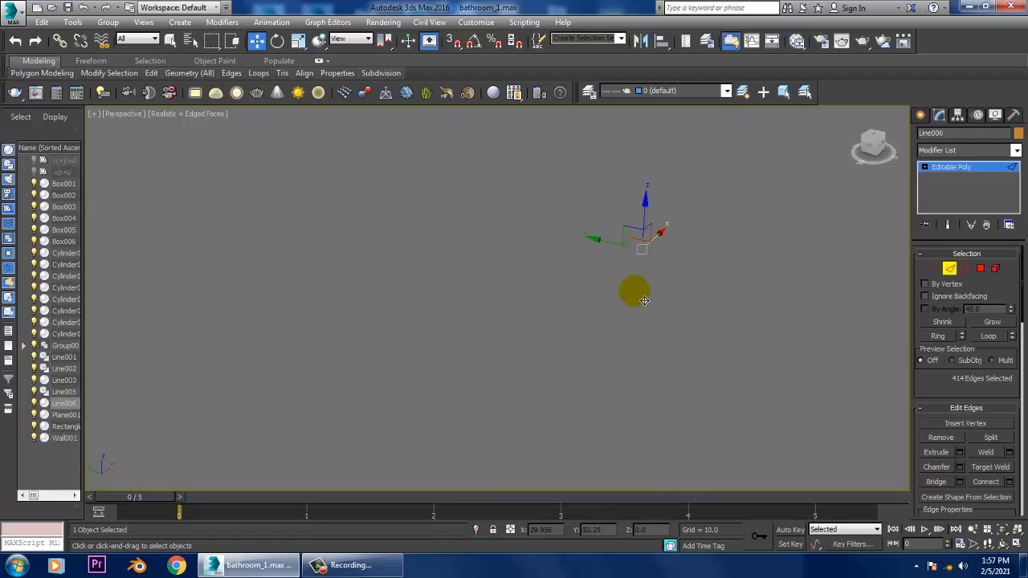
pyautogui.scroll(-5, 634, 298)
pyautogui.keyDown('alt'); pyautogui.moveTo(506, 359); pyautogui.dragTo(589, 290, button='middle'); pyautogui.keyUp('alt')
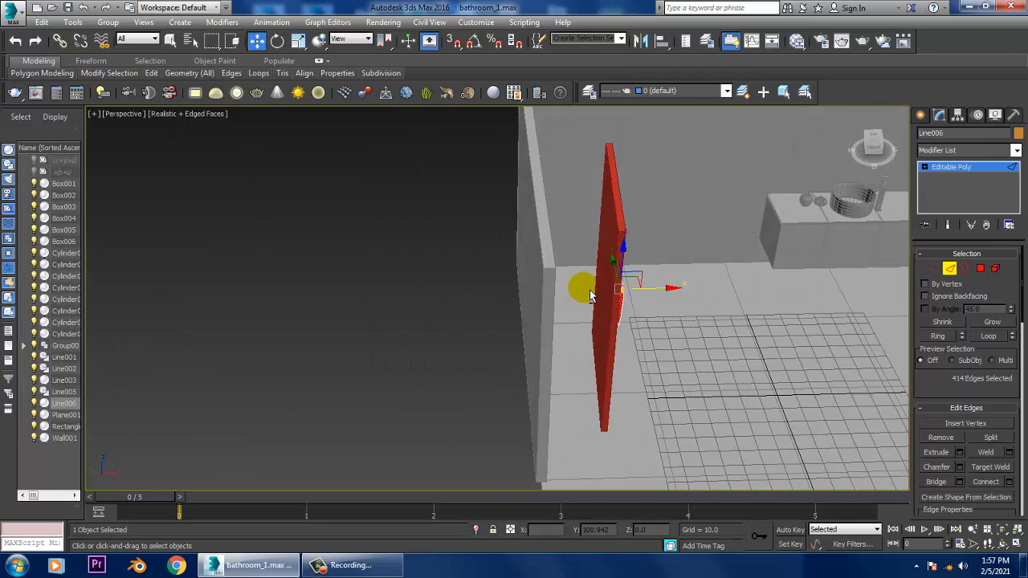
pyautogui.click(972, 175)
# - Add a Shell modifier to the towel mesh
pyautogui.keyDown('alt'); pyautogui.moveTo(707, 281); pyautogui.dragTo(578, 345, button='middle'); pyautogui.keyUp('alt')
pyautogui.click(1016, 150)
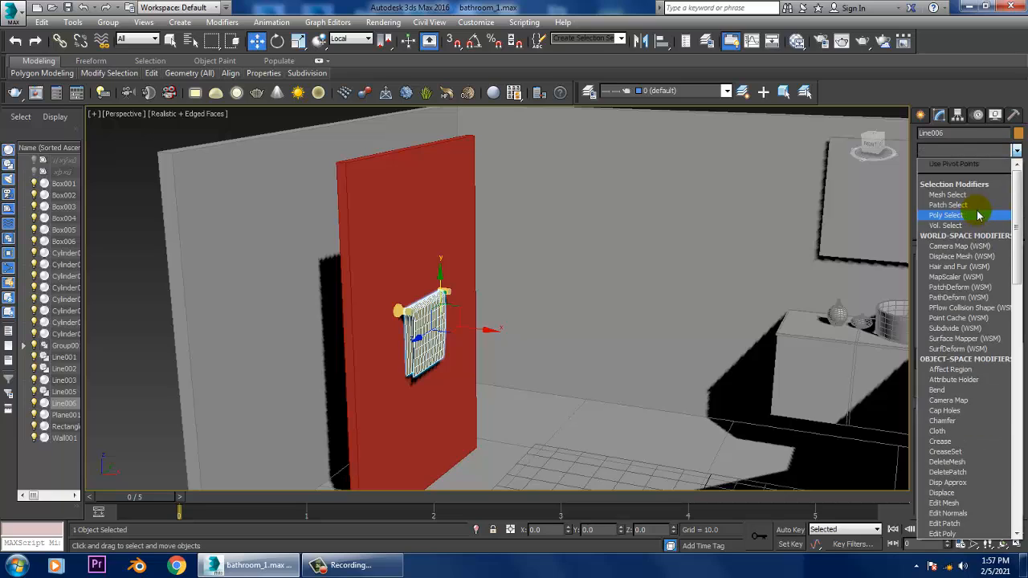
pyautogui.write('sh')
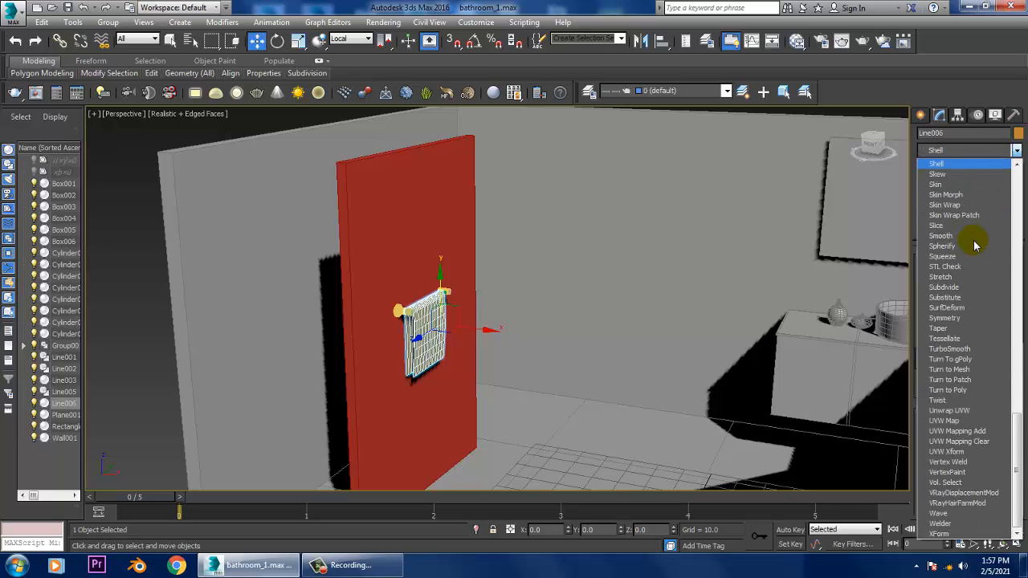
pyautogui.press('Home')
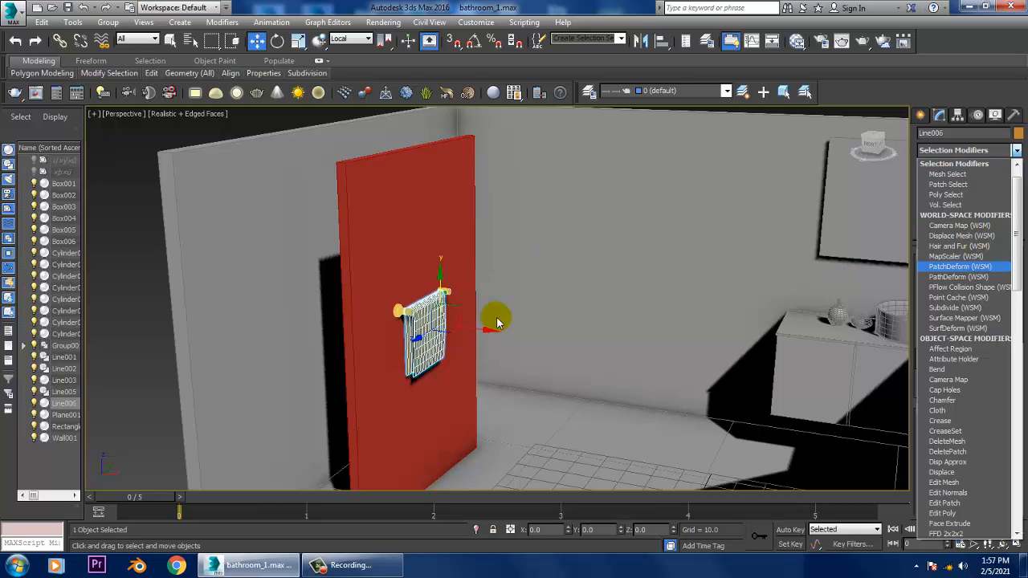
pyautogui.write('sh')
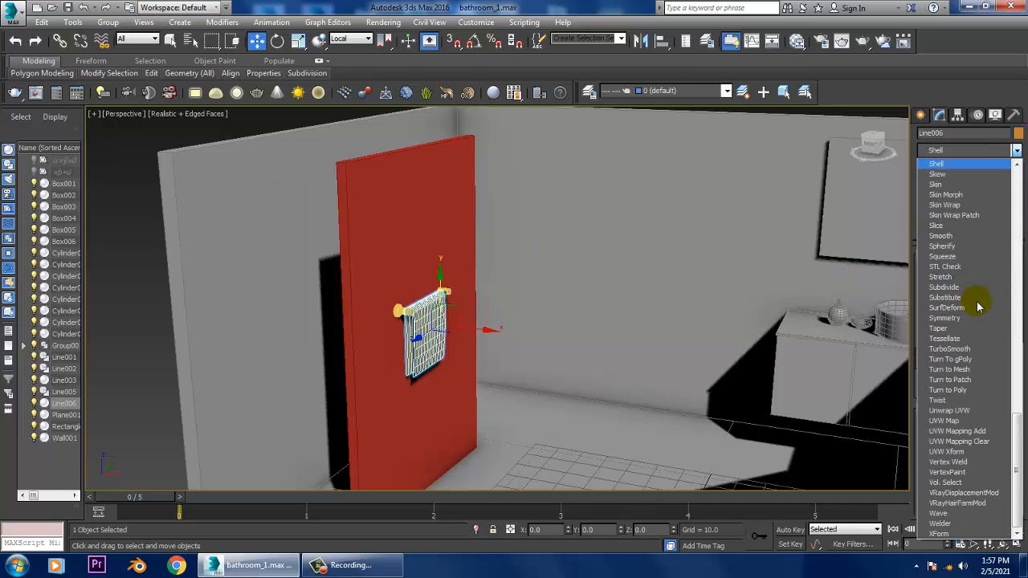
pyautogui.click(951, 165)
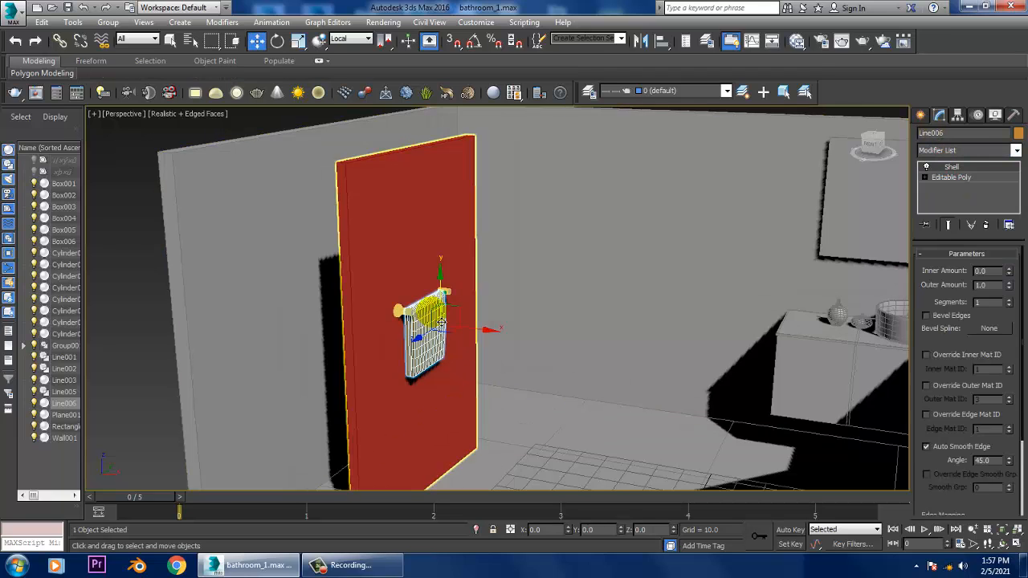
# - Set the towel's Shell outer amount to 0.3
pyautogui.moveTo(443, 322); pyautogui.dragTo(945, 260, button='middle')
pyautogui.scroll(6, 466, 316)
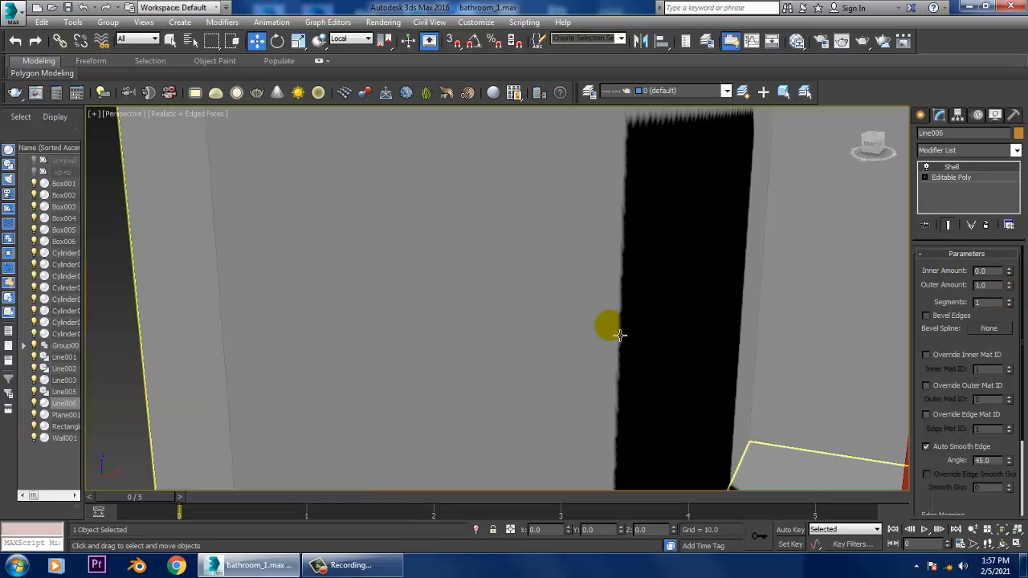
pyautogui.scroll(-4, 619, 335)
pyautogui.moveTo(370, 316); pyautogui.dragTo(351, 305, button='middle')
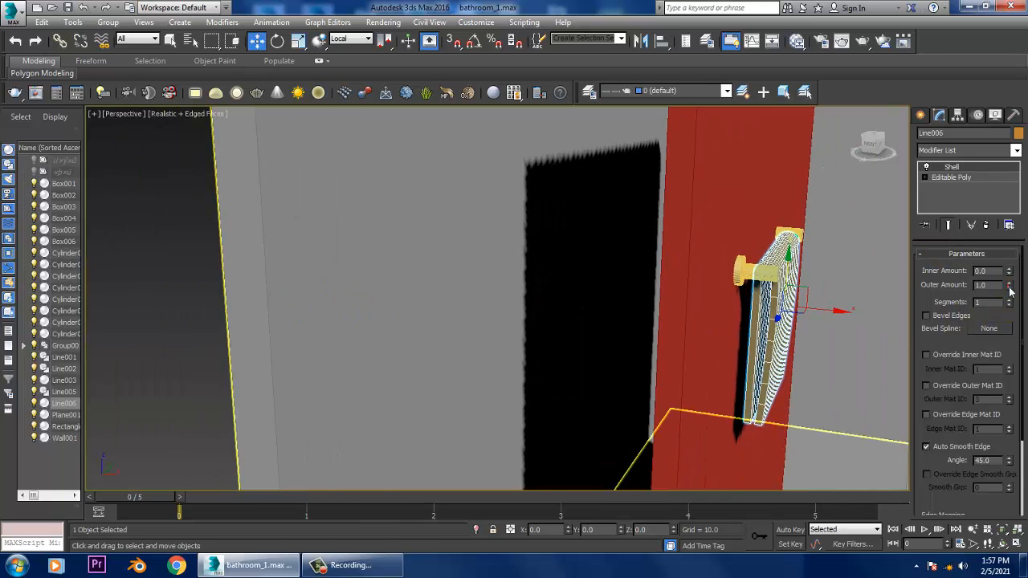
pyautogui.moveTo(1011, 291); pyautogui.dragTo(1024, 339)
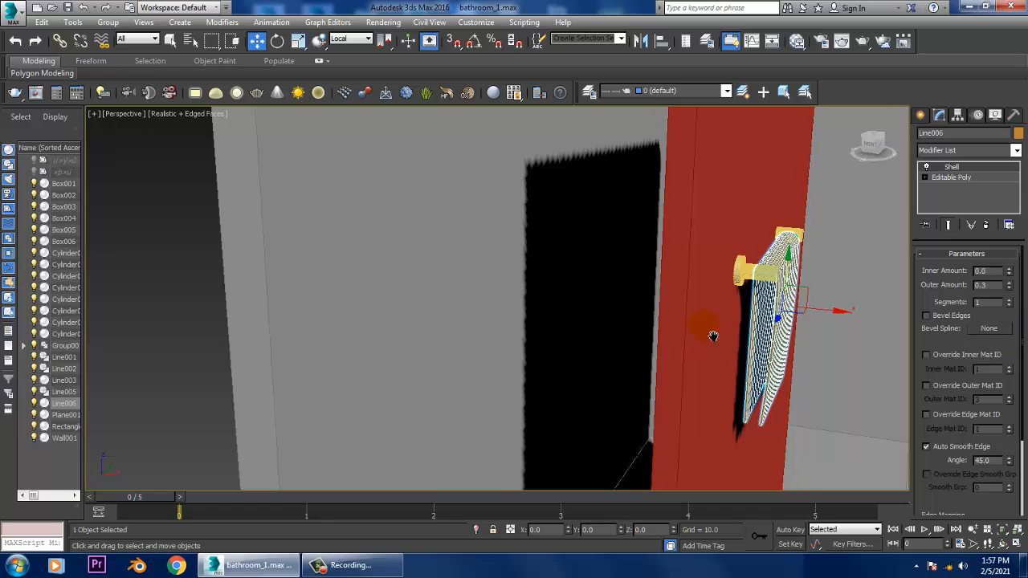
# - Select all objects in the scene and assign them the same light grey object color
pyautogui.moveTo(711, 335); pyautogui.dragTo(657, 341, button='middle')
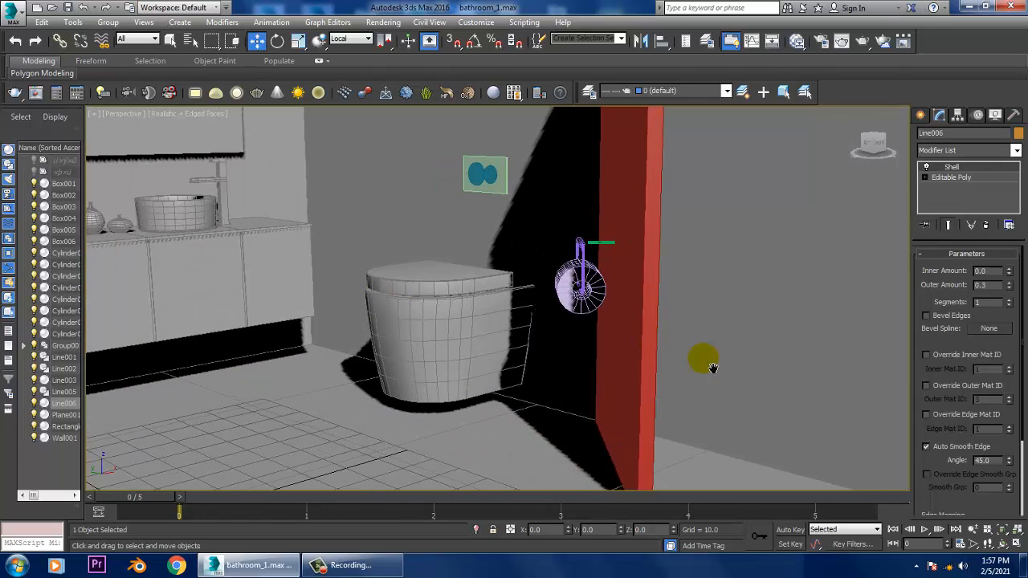
pyautogui.moveTo(713, 367); pyautogui.dragTo(888, 341, button='middle')
pyautogui.hotkey('ctrl', 'a')
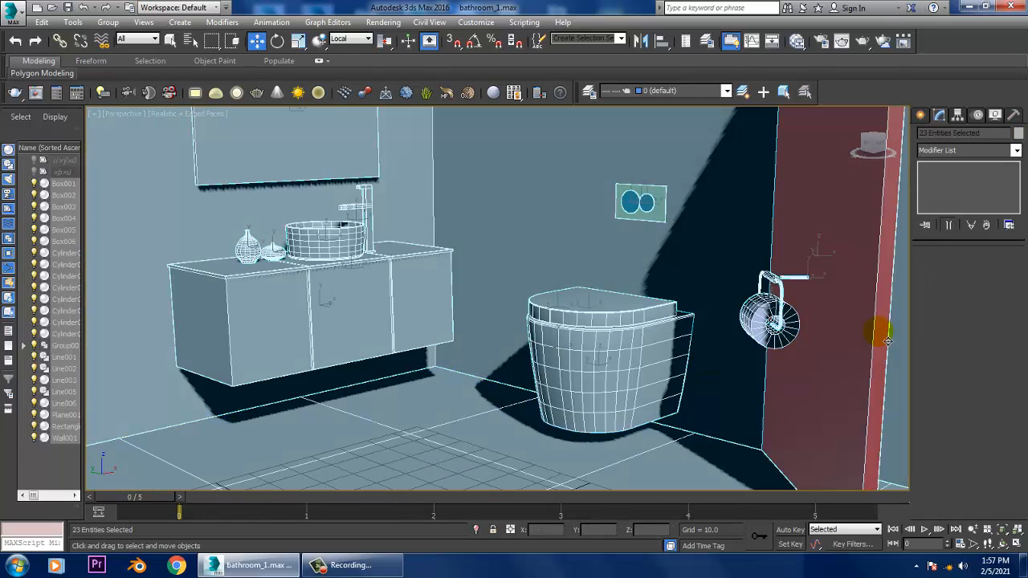
pyautogui.click(1017, 135)
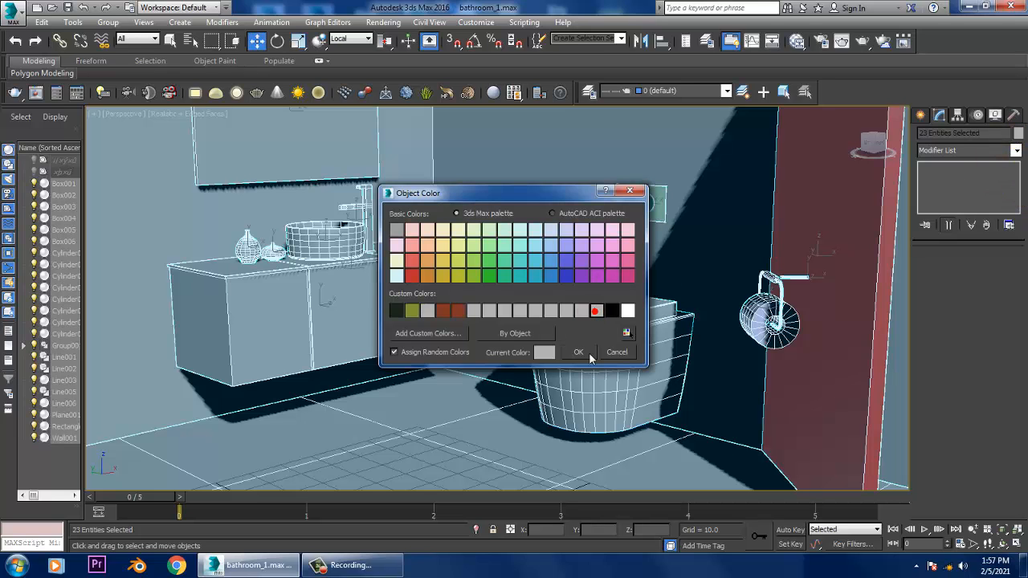
pyautogui.click(578, 352)
# - Select the partition panel carrying the towel together with its bar, end mounts and towel, and set the reference coordinate system to View
pyautogui.keyDown('alt'); pyautogui.moveTo(578, 348); pyautogui.dragTo(389, 332, button='middle'); pyautogui.keyUp('alt')
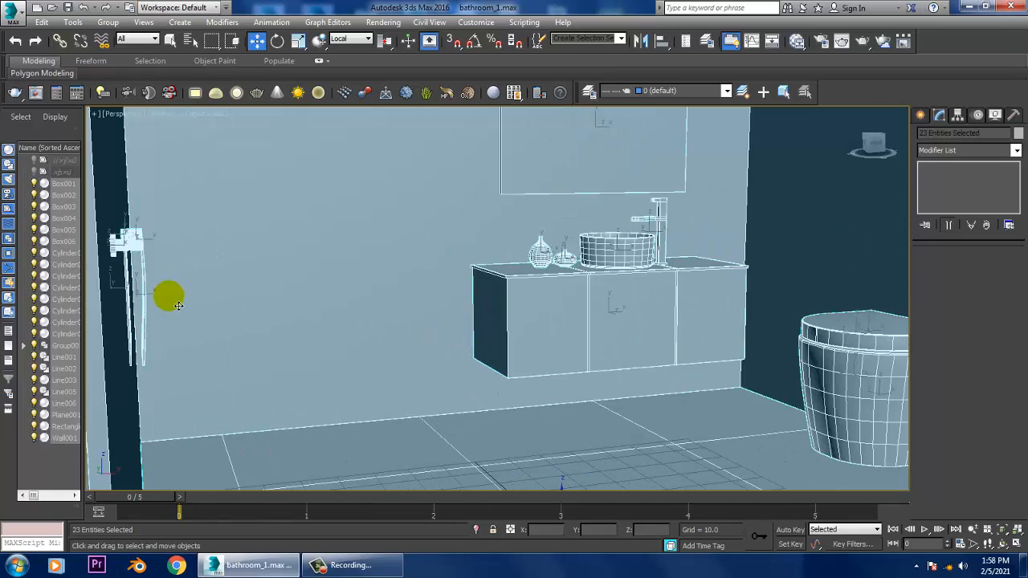
pyautogui.keyDown('alt'); pyautogui.moveTo(179, 306); pyautogui.dragTo(401, 309, button='middle'); pyautogui.keyUp('alt')
pyautogui.scroll(-5, 331, 381)
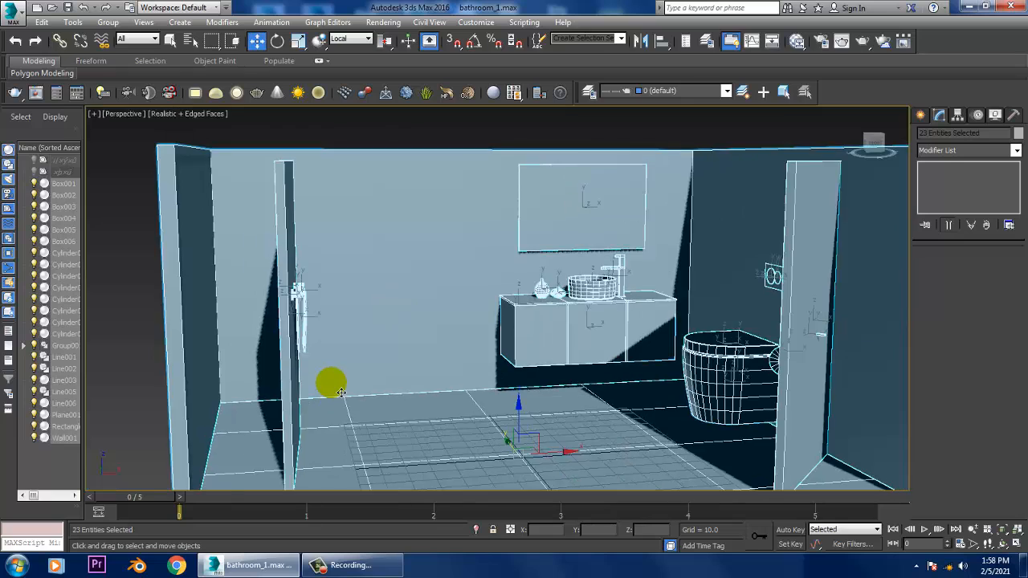
pyautogui.moveTo(285, 232); pyautogui.dragTo(353, 410)
pyautogui.keyDown('alt'); pyautogui.moveTo(363, 213); pyautogui.dragTo(440, 430); pyautogui.keyUp('alt')
pyautogui.scroll(3, 354, 363)
pyautogui.moveTo(345, 345); pyautogui.dragTo(402, 362)
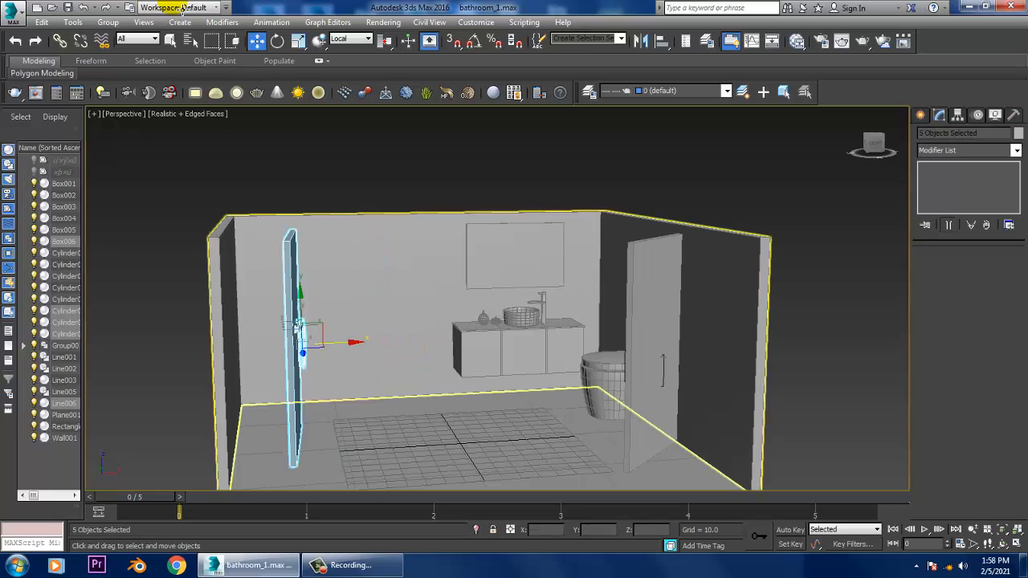
pyautogui.click(344, 39)
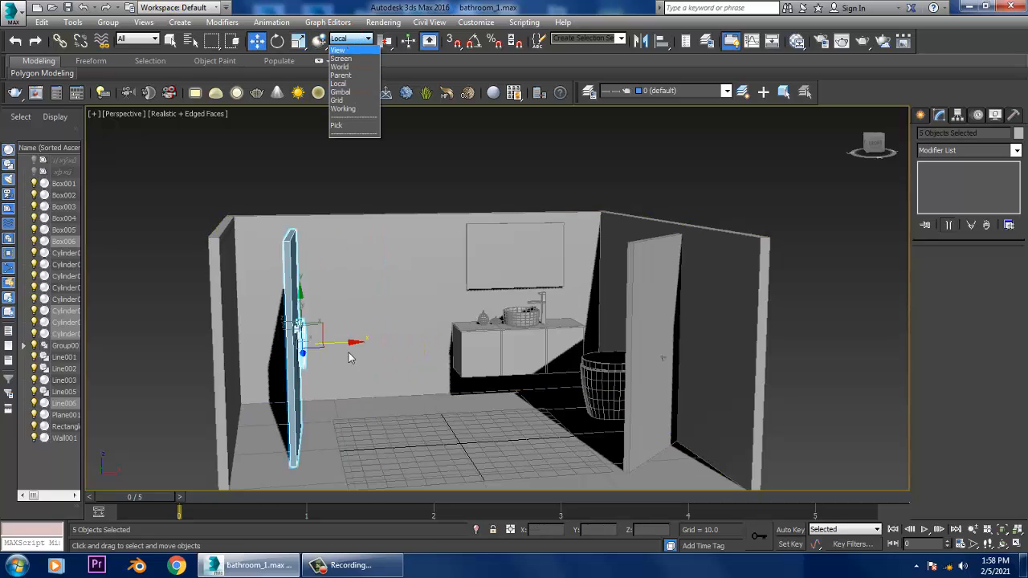
pyautogui.click(345, 50)
# - Rotate the selected panel, towel bar and towel about -26 degrees around the vertical axis so the towel faces the room
pyautogui.moveTo(348, 330); pyautogui.dragTo(446, 364)
pyautogui.scroll(3, 442, 362)
pyautogui.moveTo(432, 363); pyautogui.dragTo(310, 279, button='middle')
pyautogui.scroll(2, 436, 305)
pyautogui.scroll(2, 310, 278)
pyautogui.press('e')
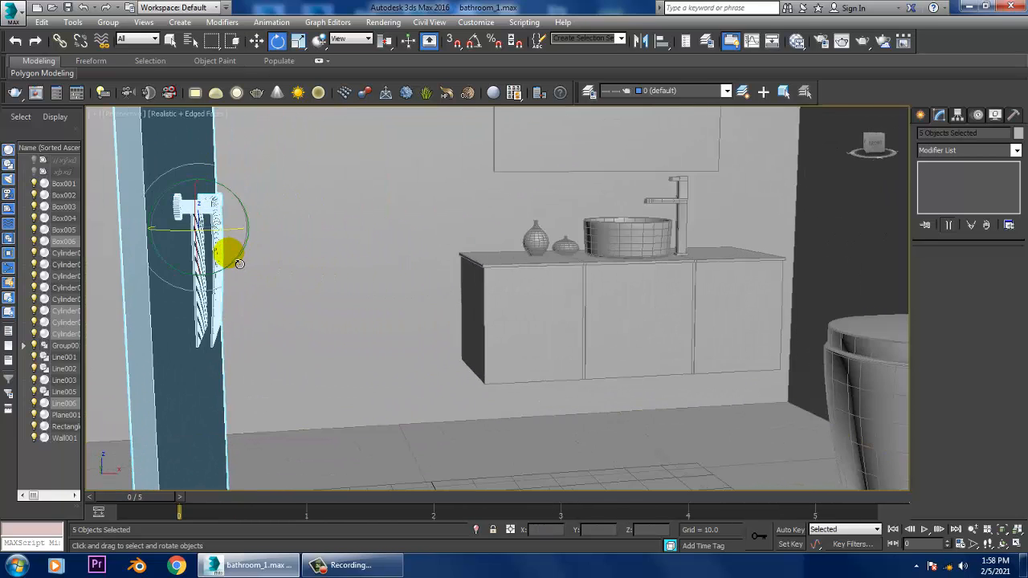
pyautogui.moveTo(237, 244); pyautogui.dragTo(188, 230)
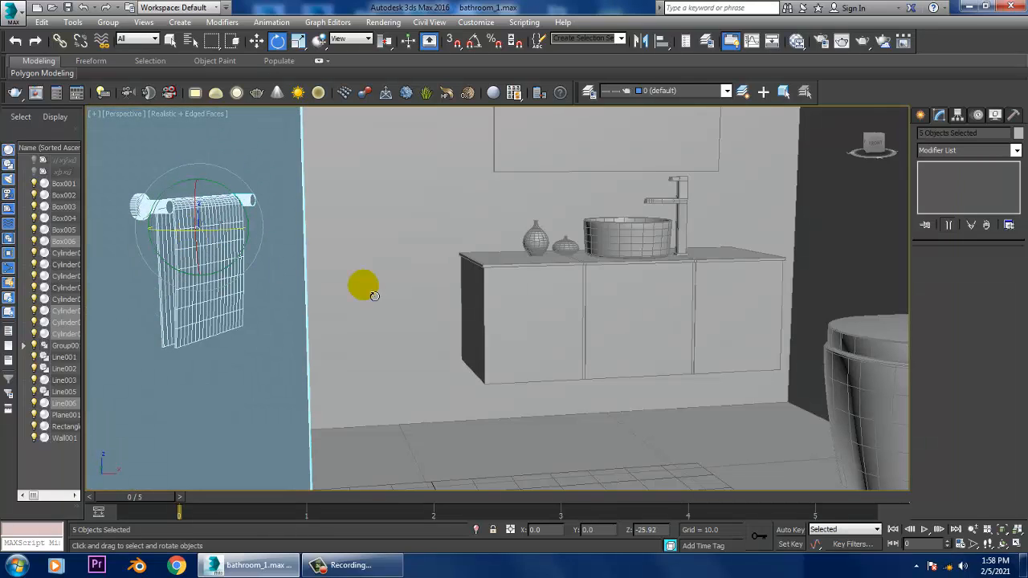
pyautogui.moveTo(648, 322); pyautogui.dragTo(553, 314, button='middle')
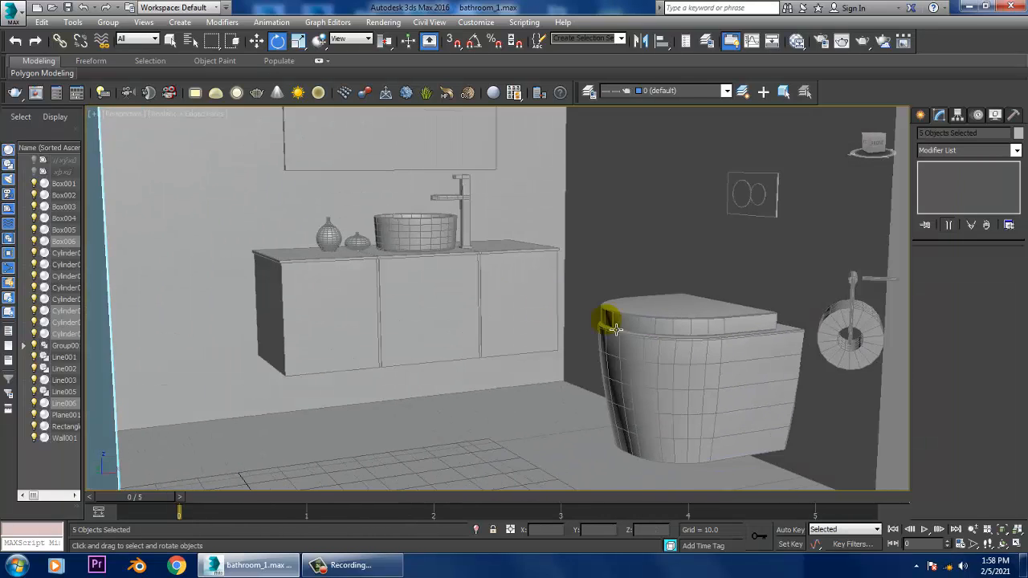
pyautogui.keyDown('alt'); pyautogui.moveTo(613, 327); pyautogui.dragTo(436, 292, button='middle'); pyautogui.keyUp('alt')
pyautogui.scroll(3, 367, 300)
pyautogui.moveTo(365, 300); pyautogui.dragTo(436, 310, button='middle')
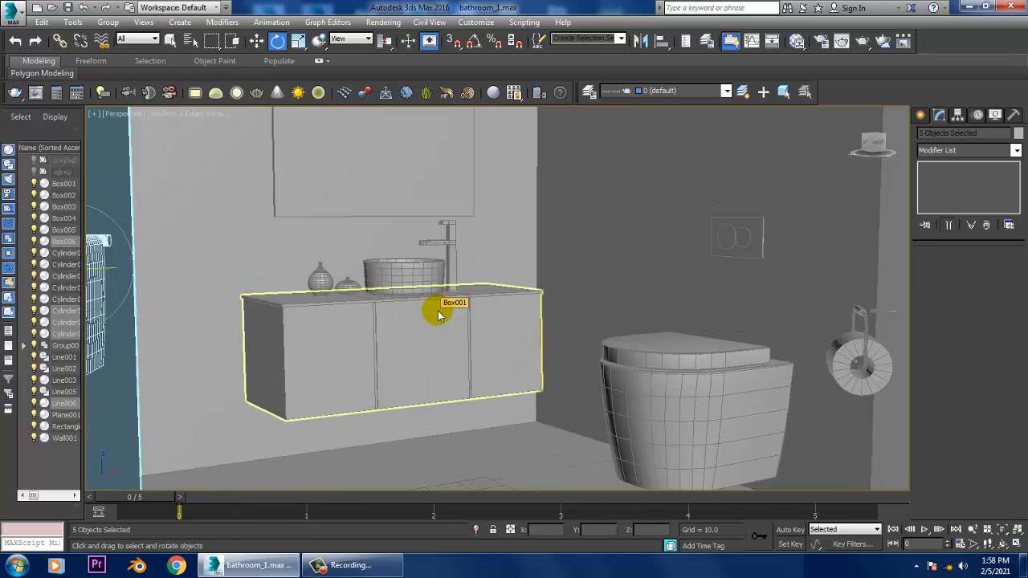